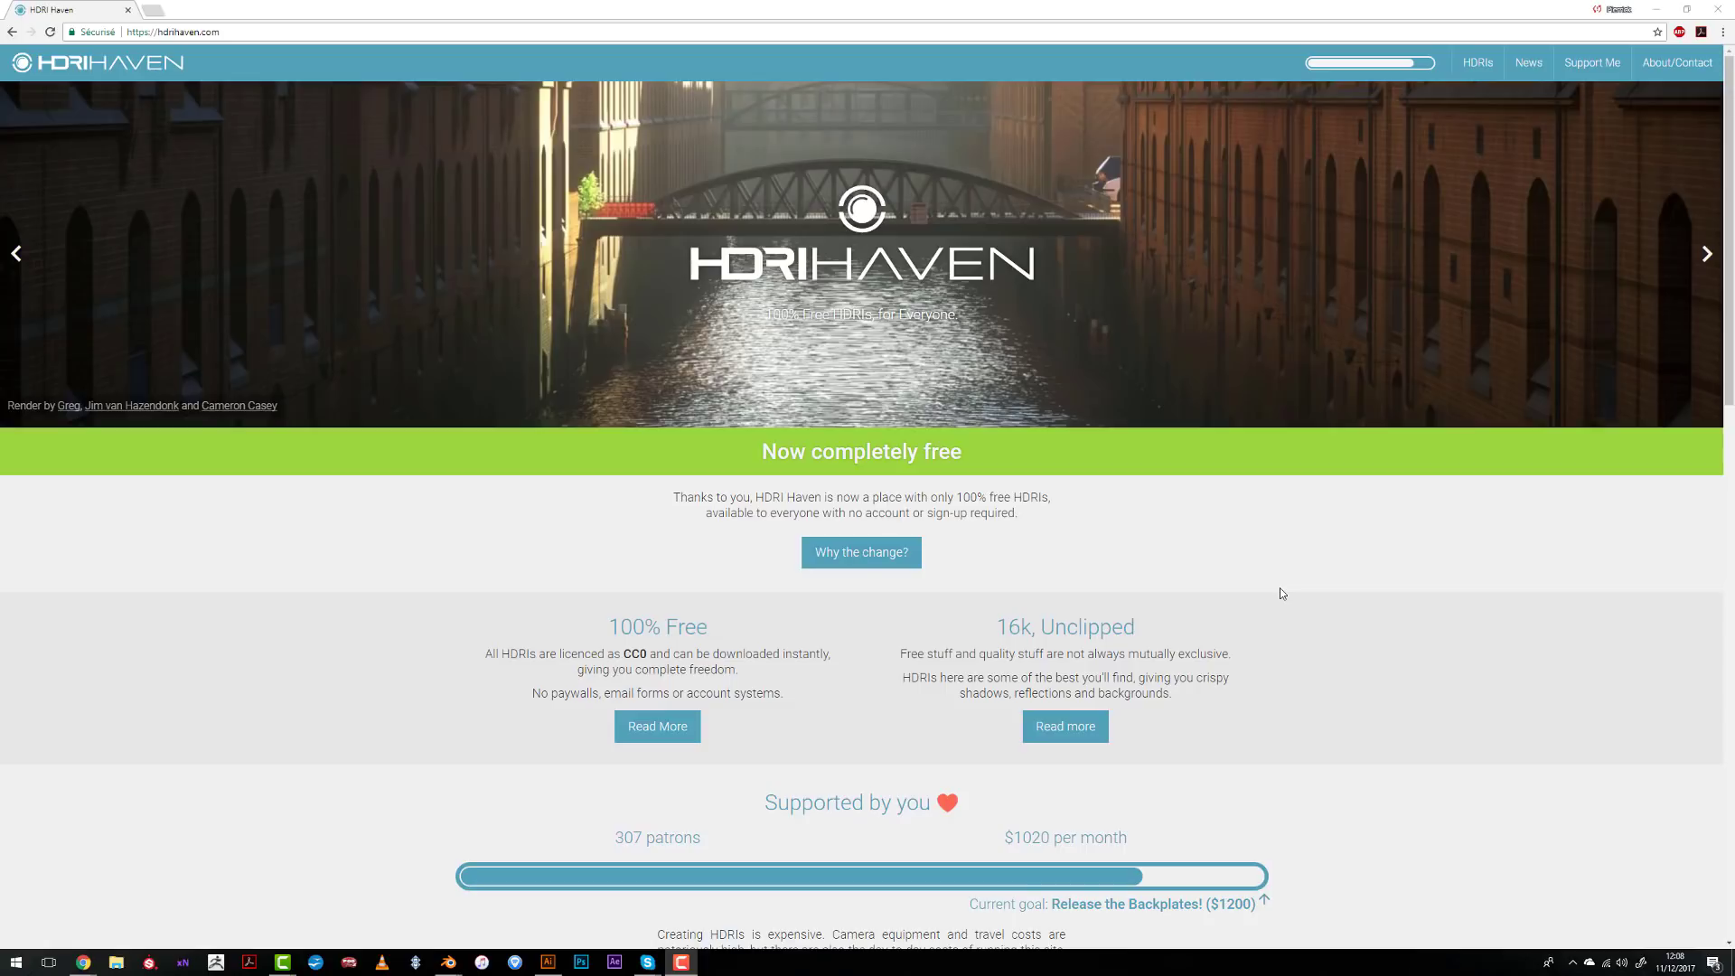
Look through the HDRI Haven home page and open the full list of HDRIs.
scroll(1282, 594, down, 3)
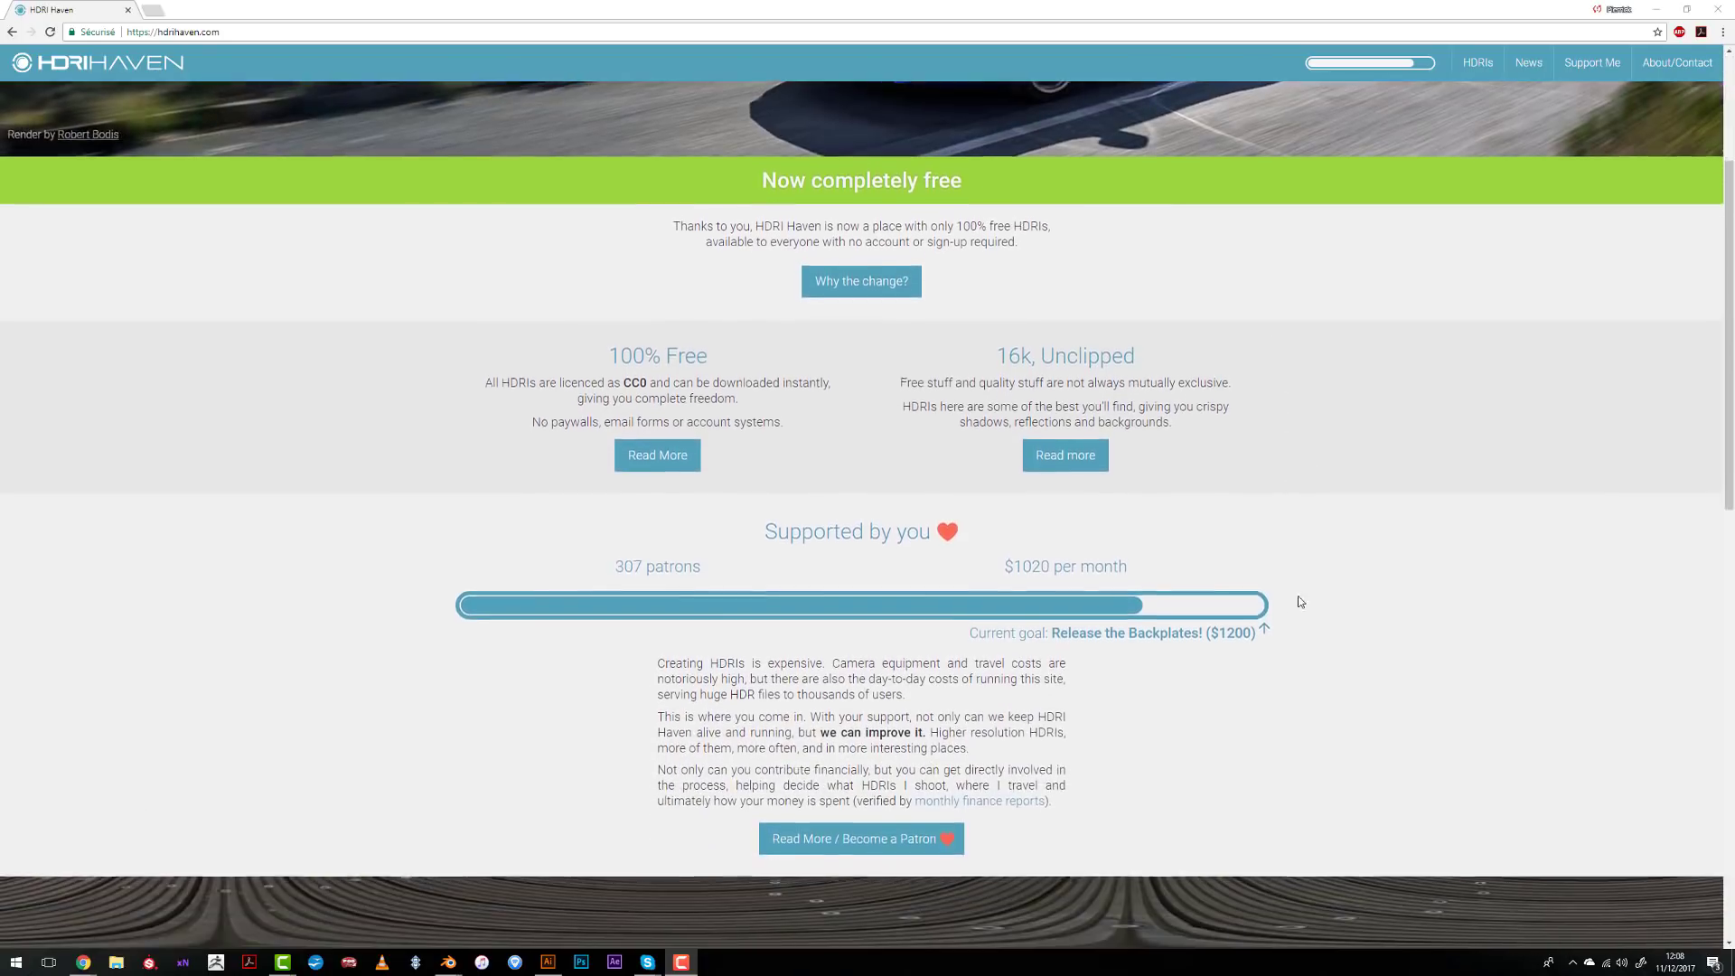
scroll(1300, 602, down, 10)
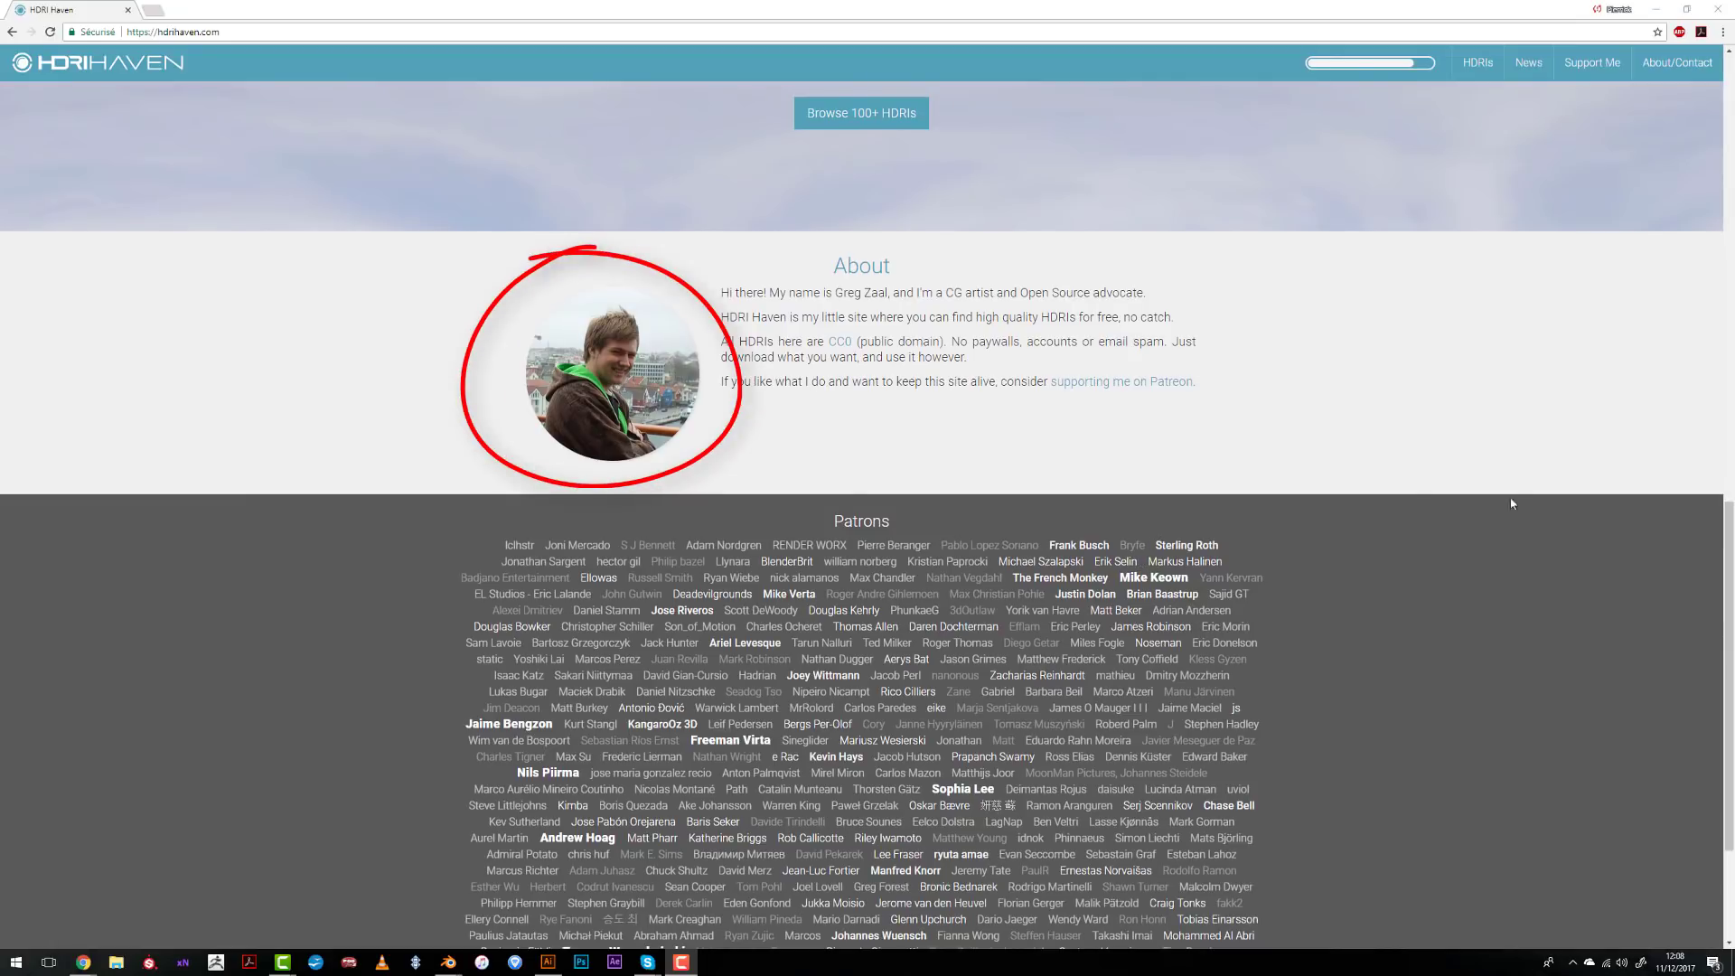
click(1471, 67)
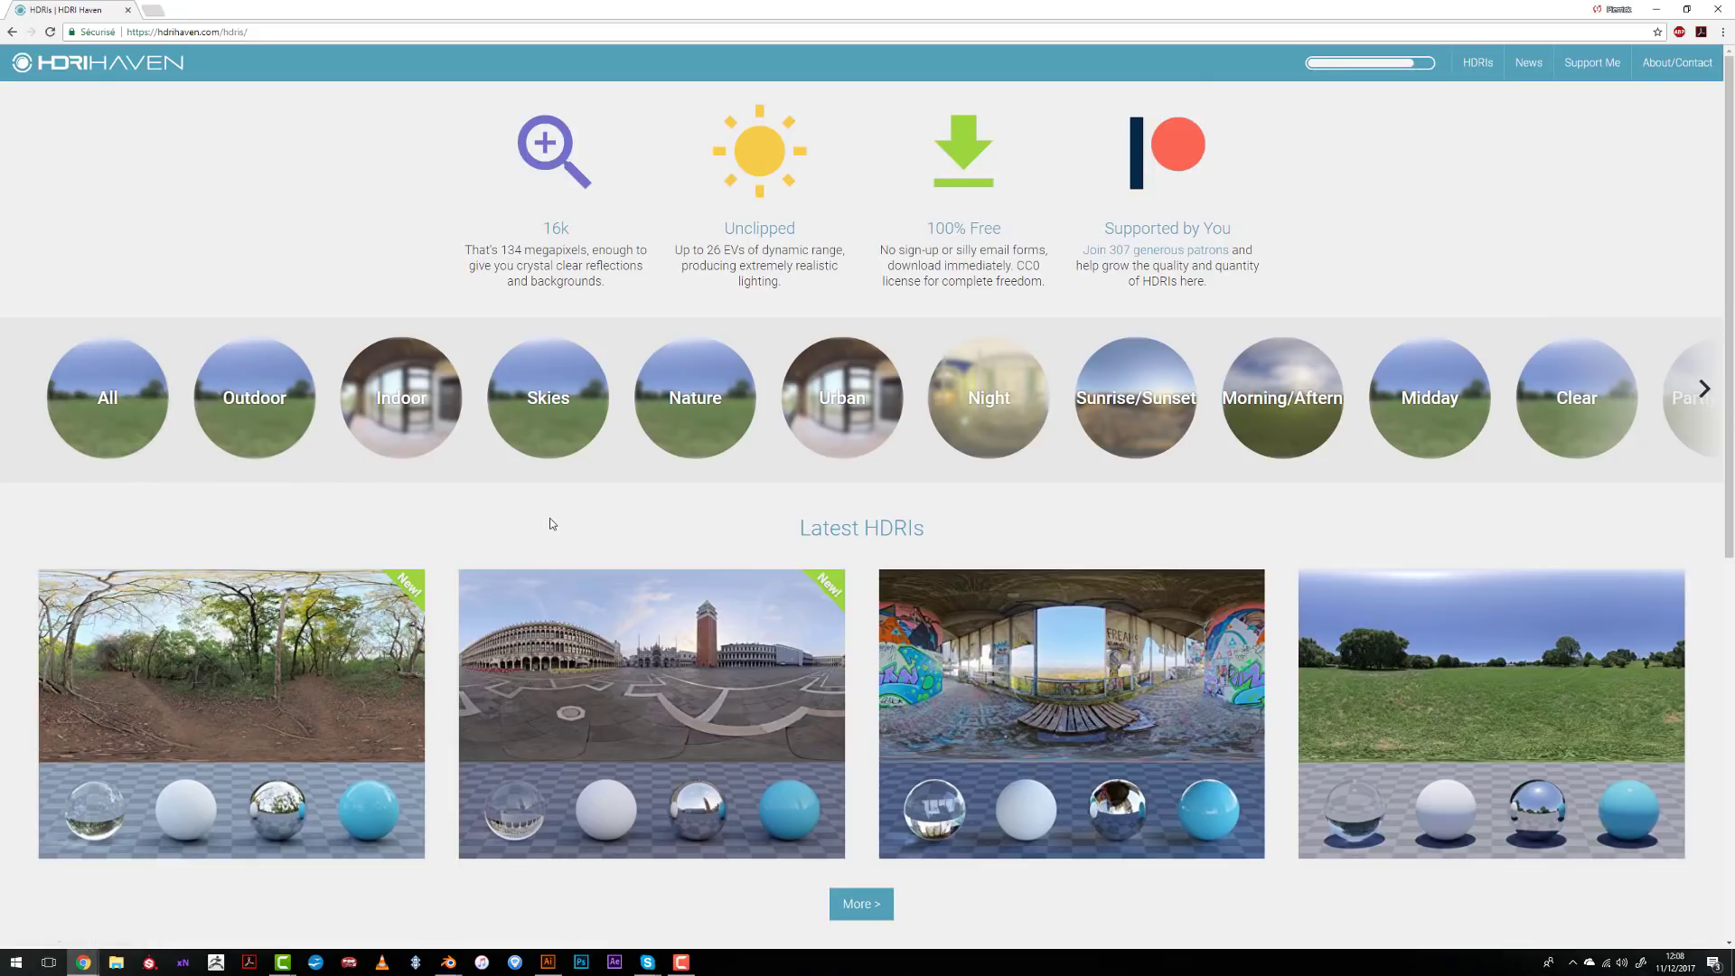
scroll(546, 523, down, 5)
click(860, 497)
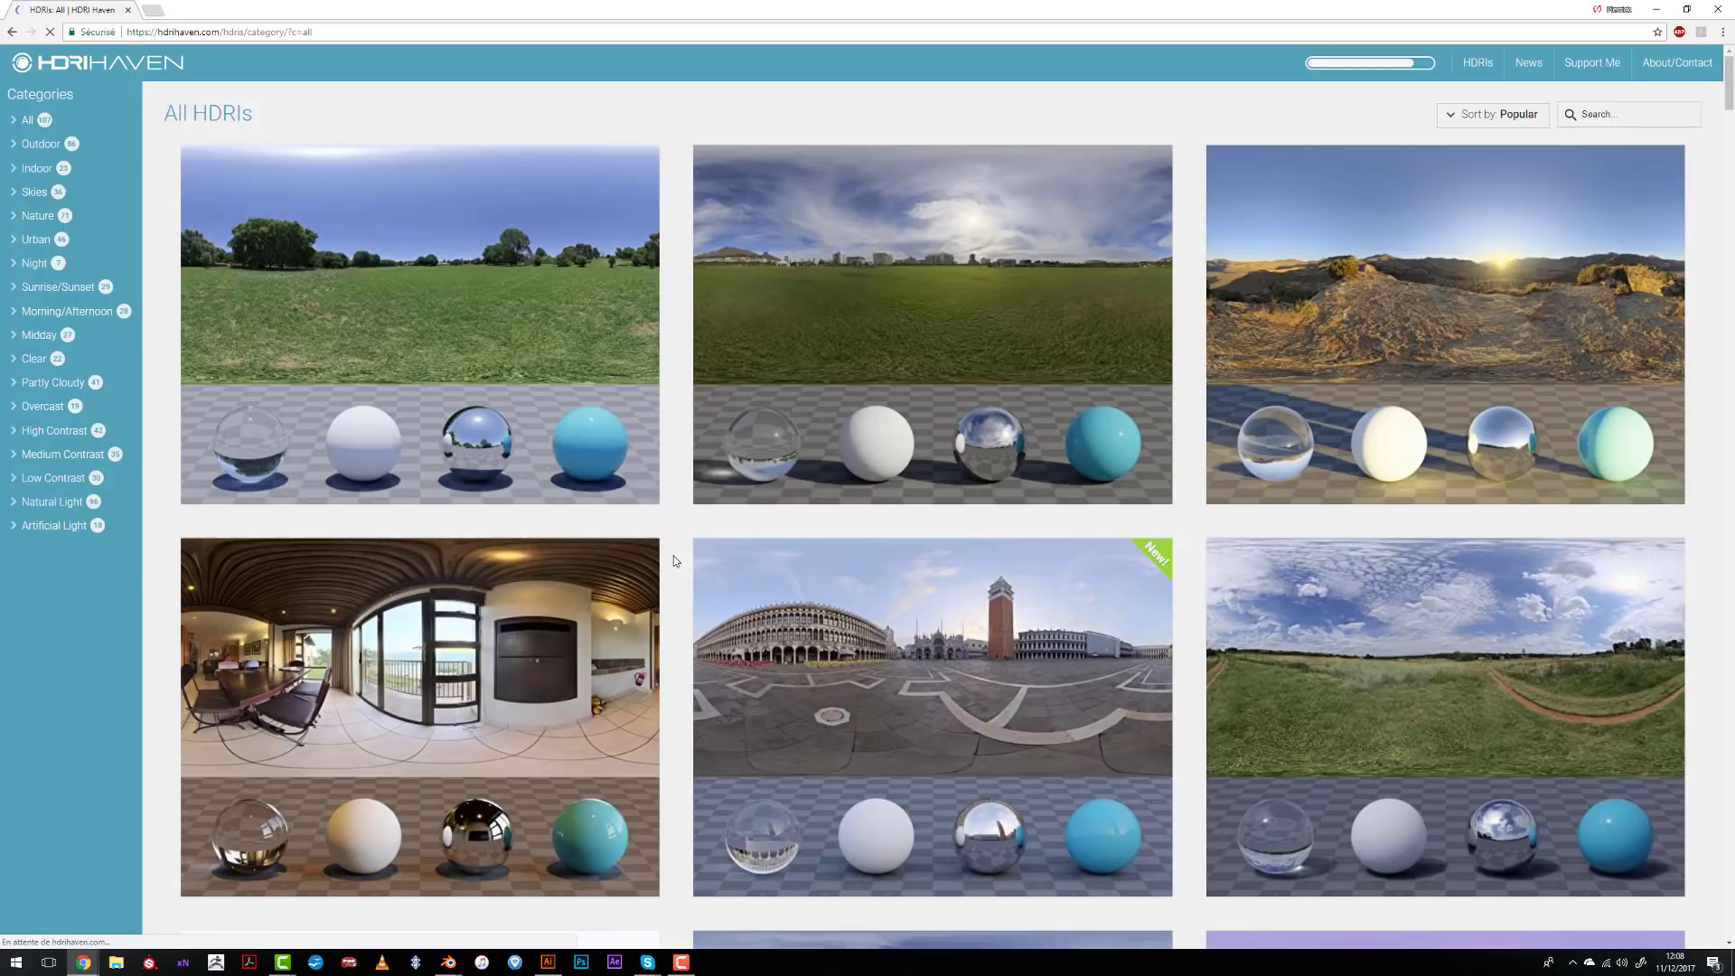
Browse the full HDRI collection and open the Rustig Koppie page to examine its download sizes and info.
scroll(670, 569, down, 1)
scroll(669, 570, down, 15)
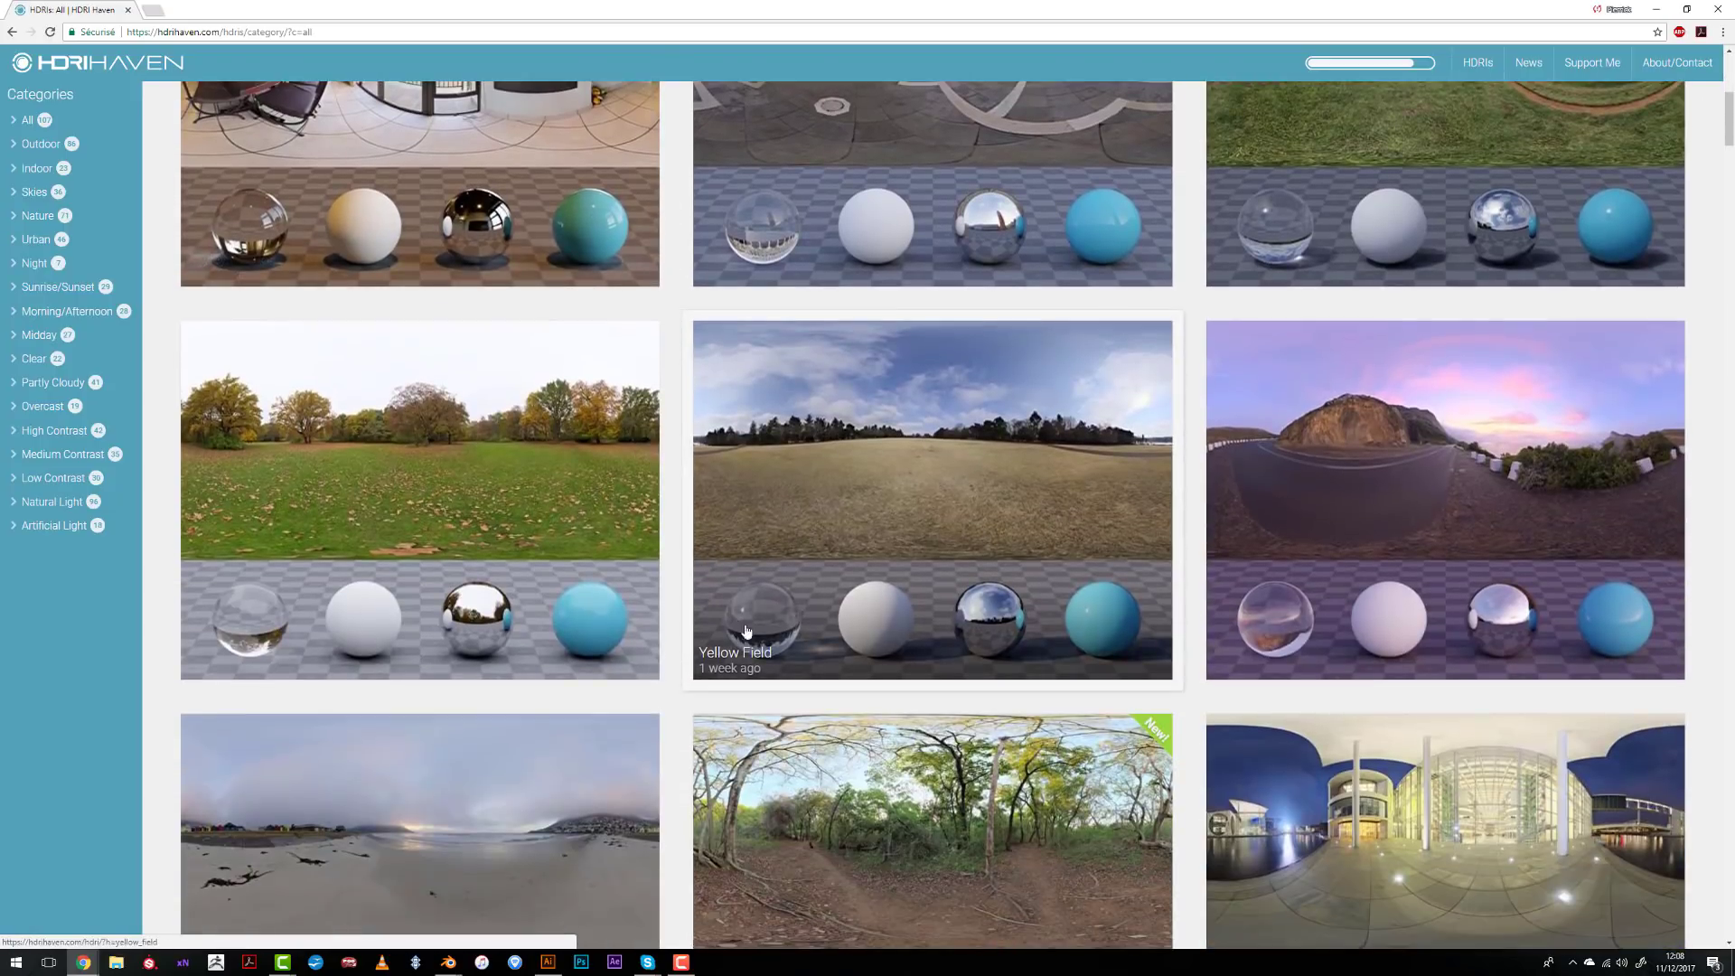
scroll(794, 642, down, 10)
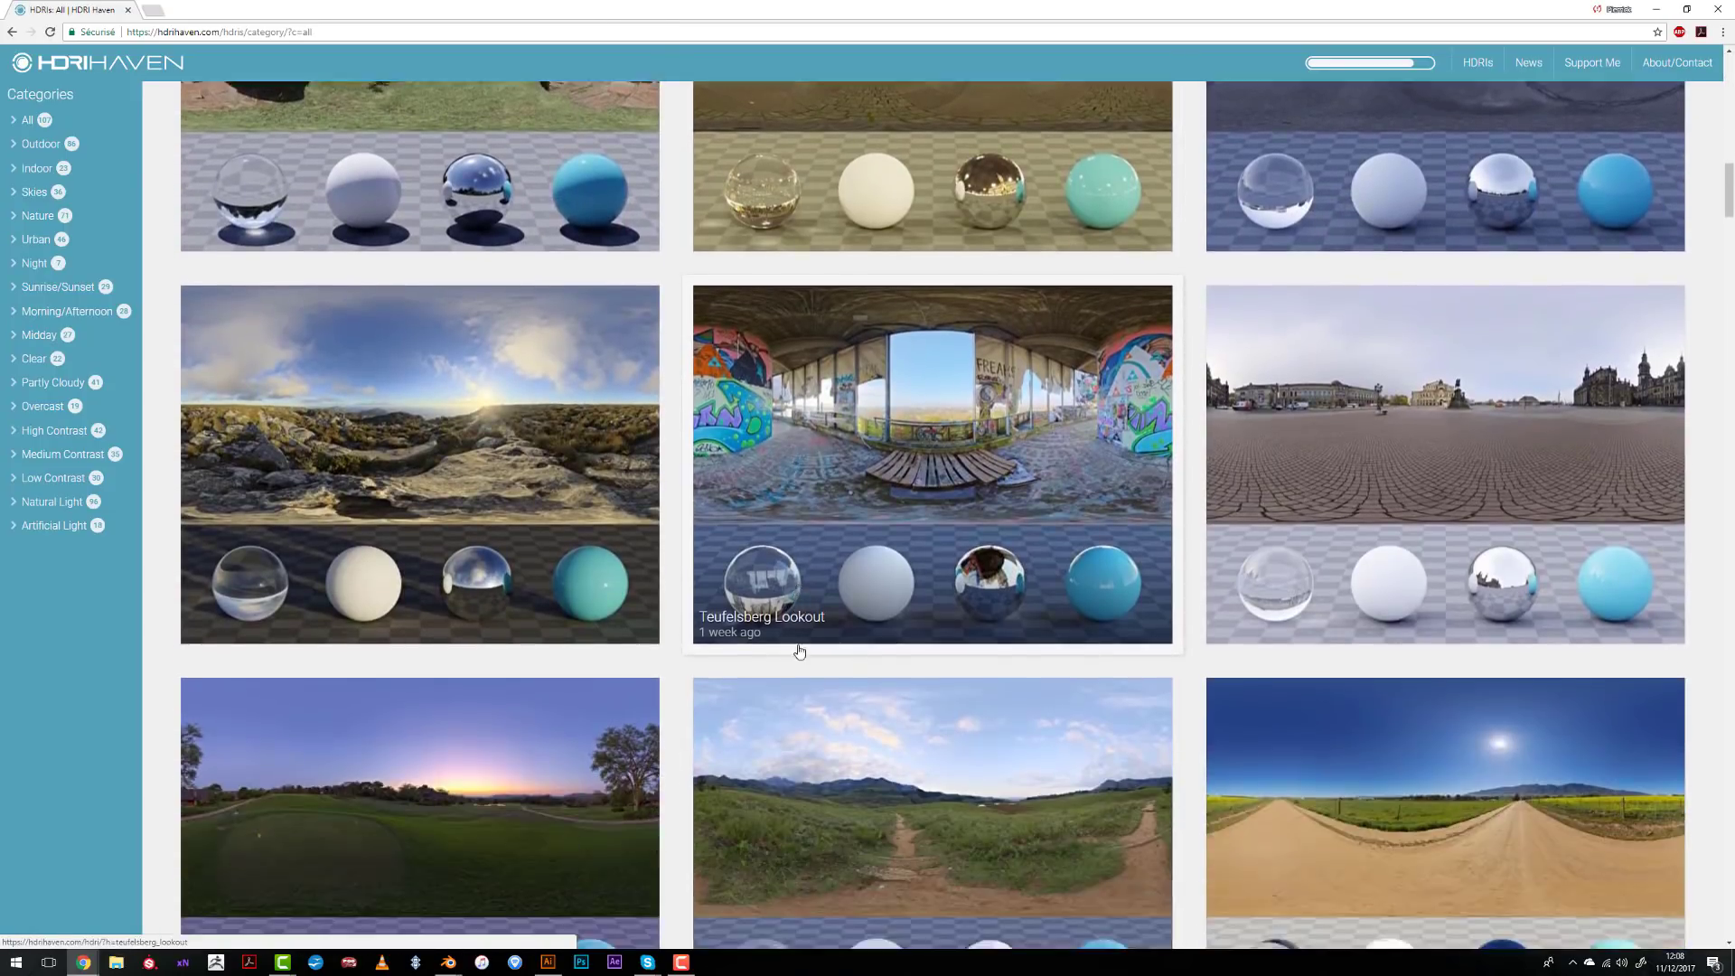
scroll(805, 645, down, 10)
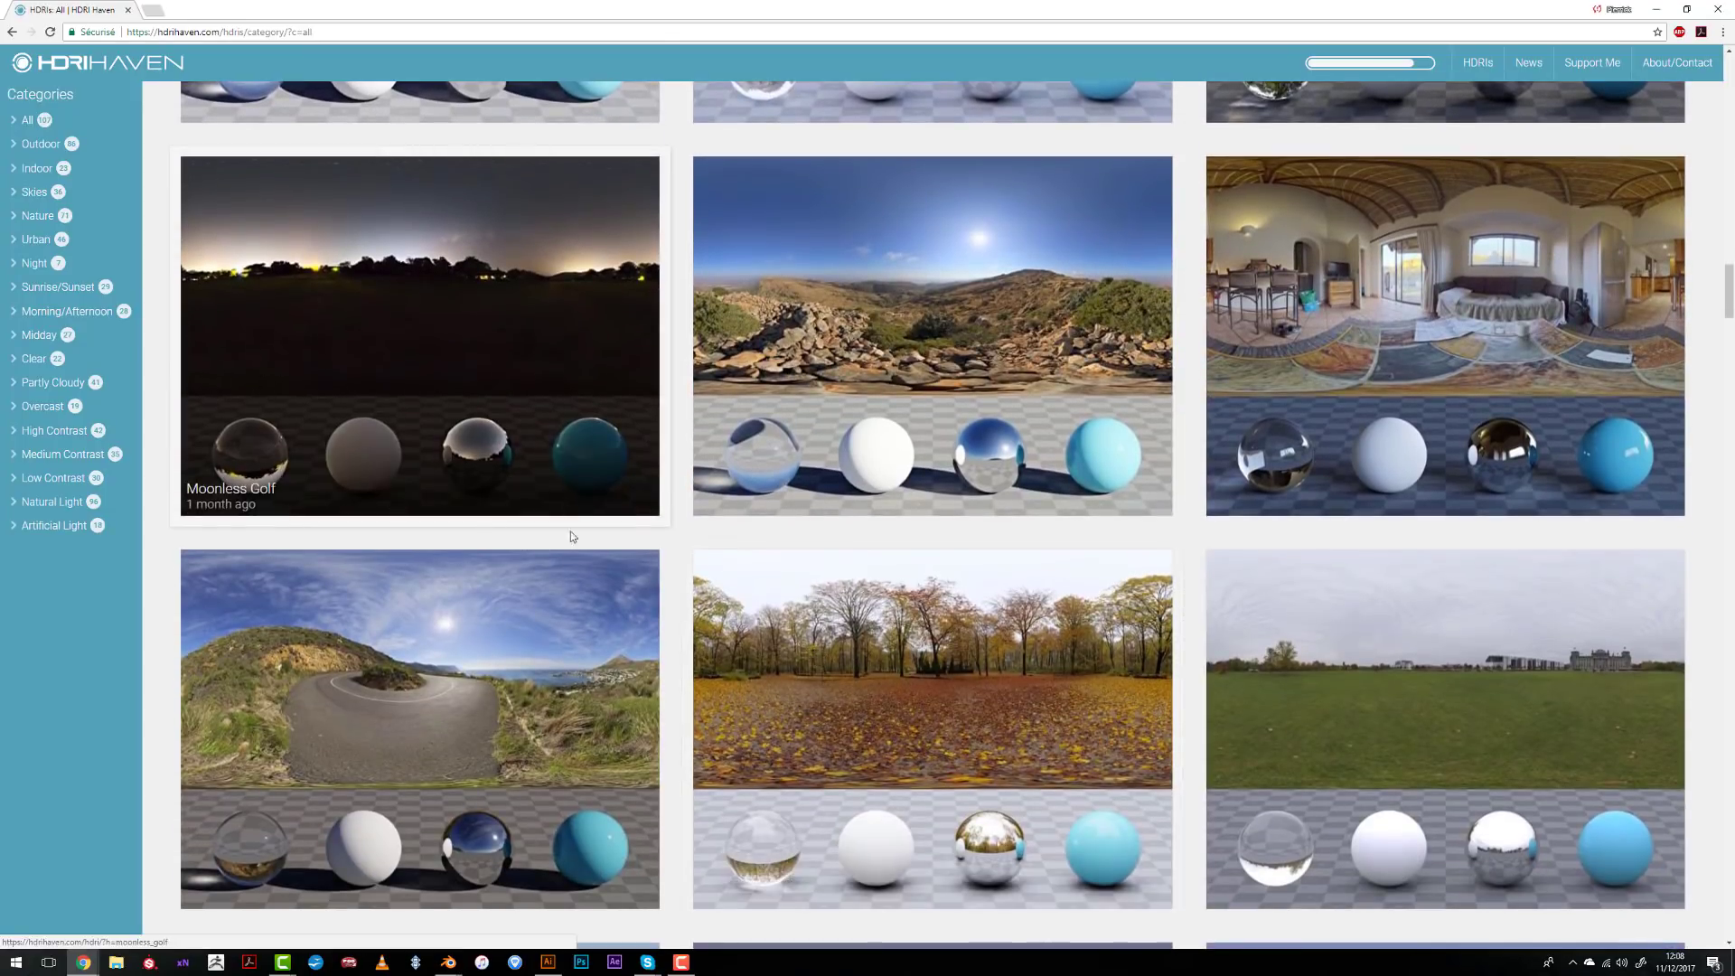
click(915, 330)
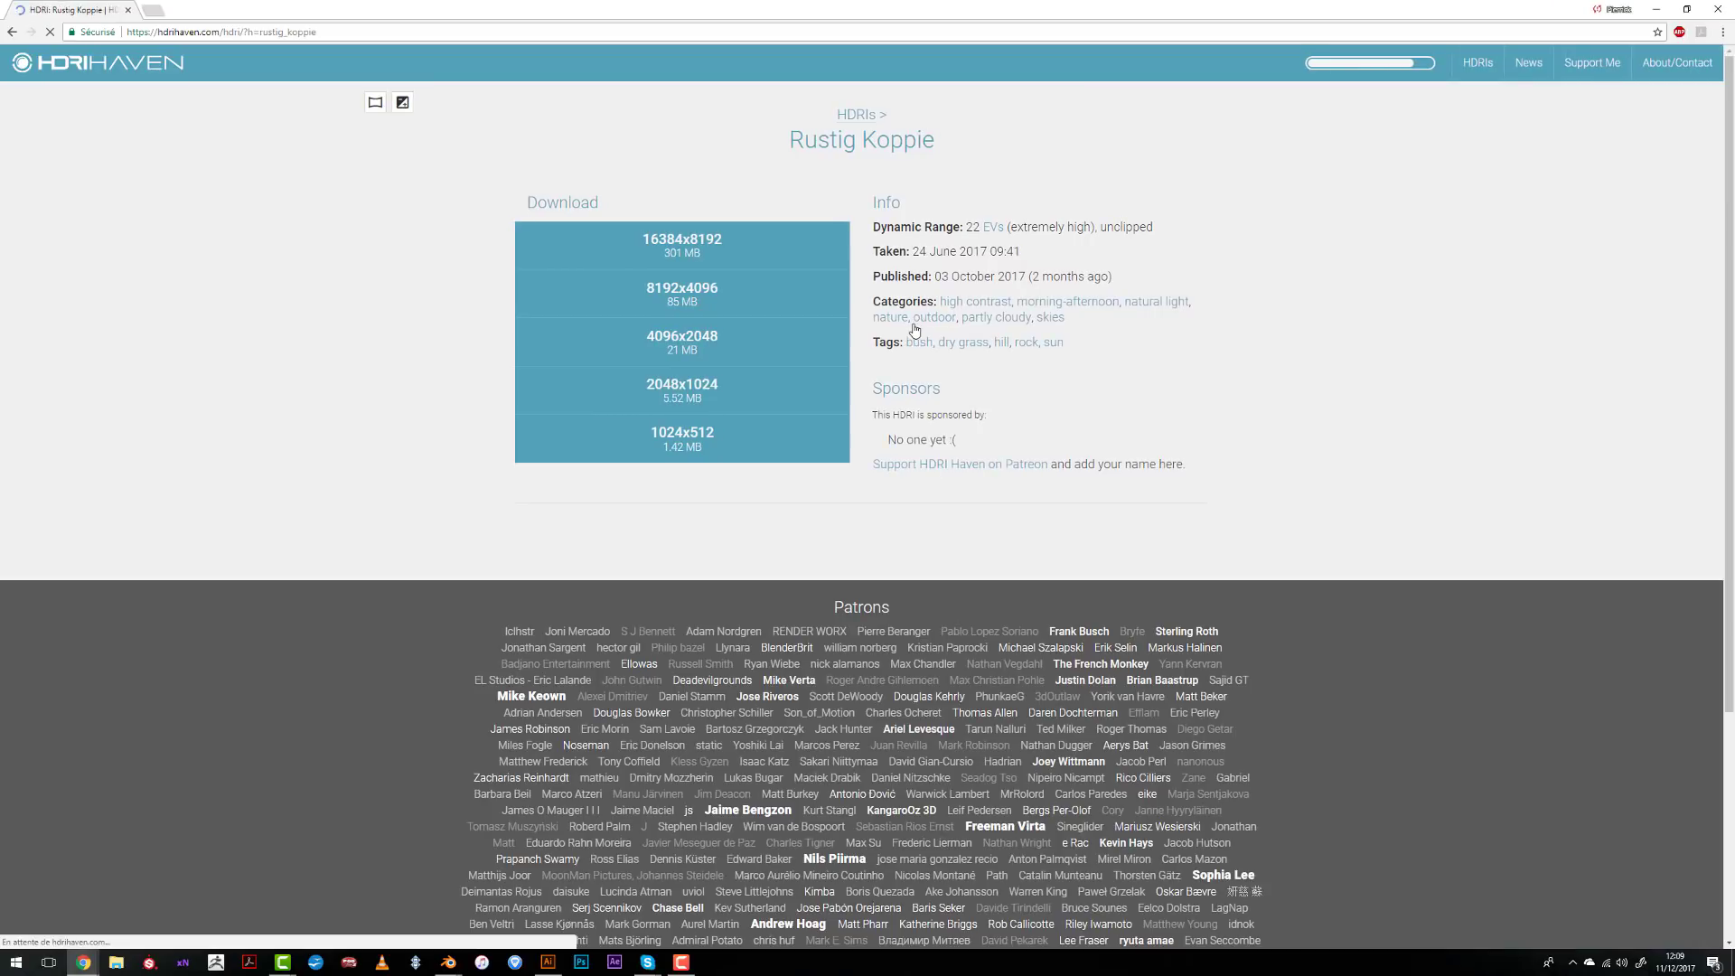
scroll(684, 519, down, 5)
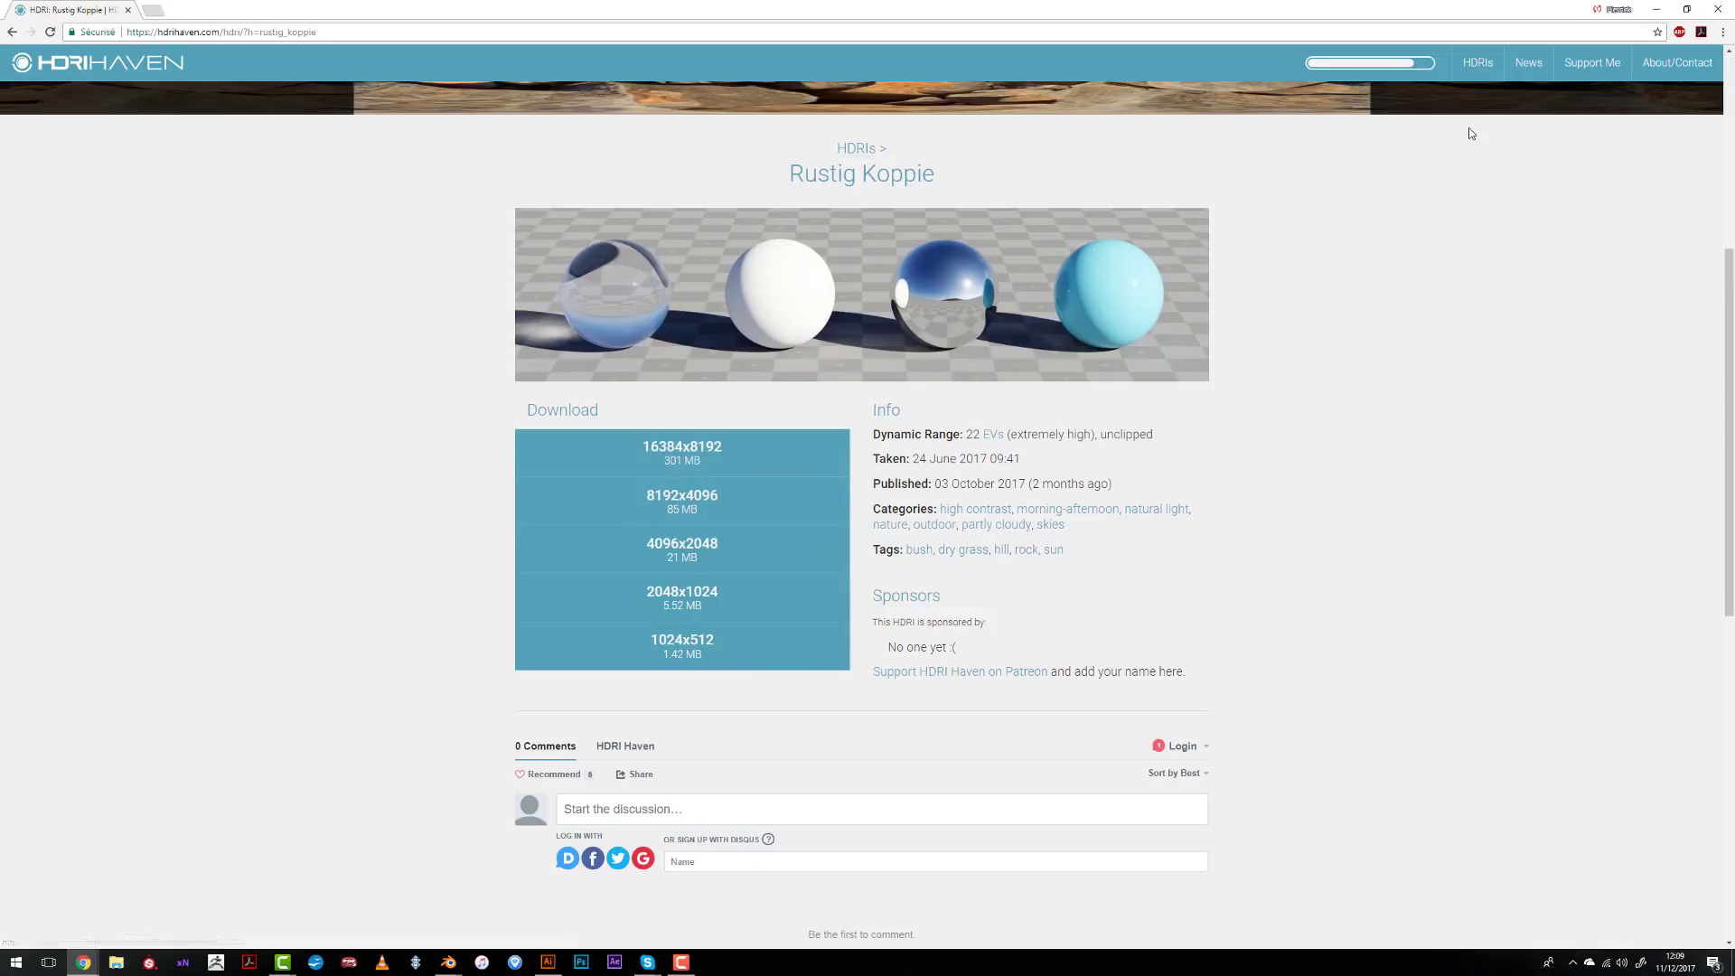
Return to the HDRIs page and open HDRI Haven's Patreon support page to look through it.
click(1483, 68)
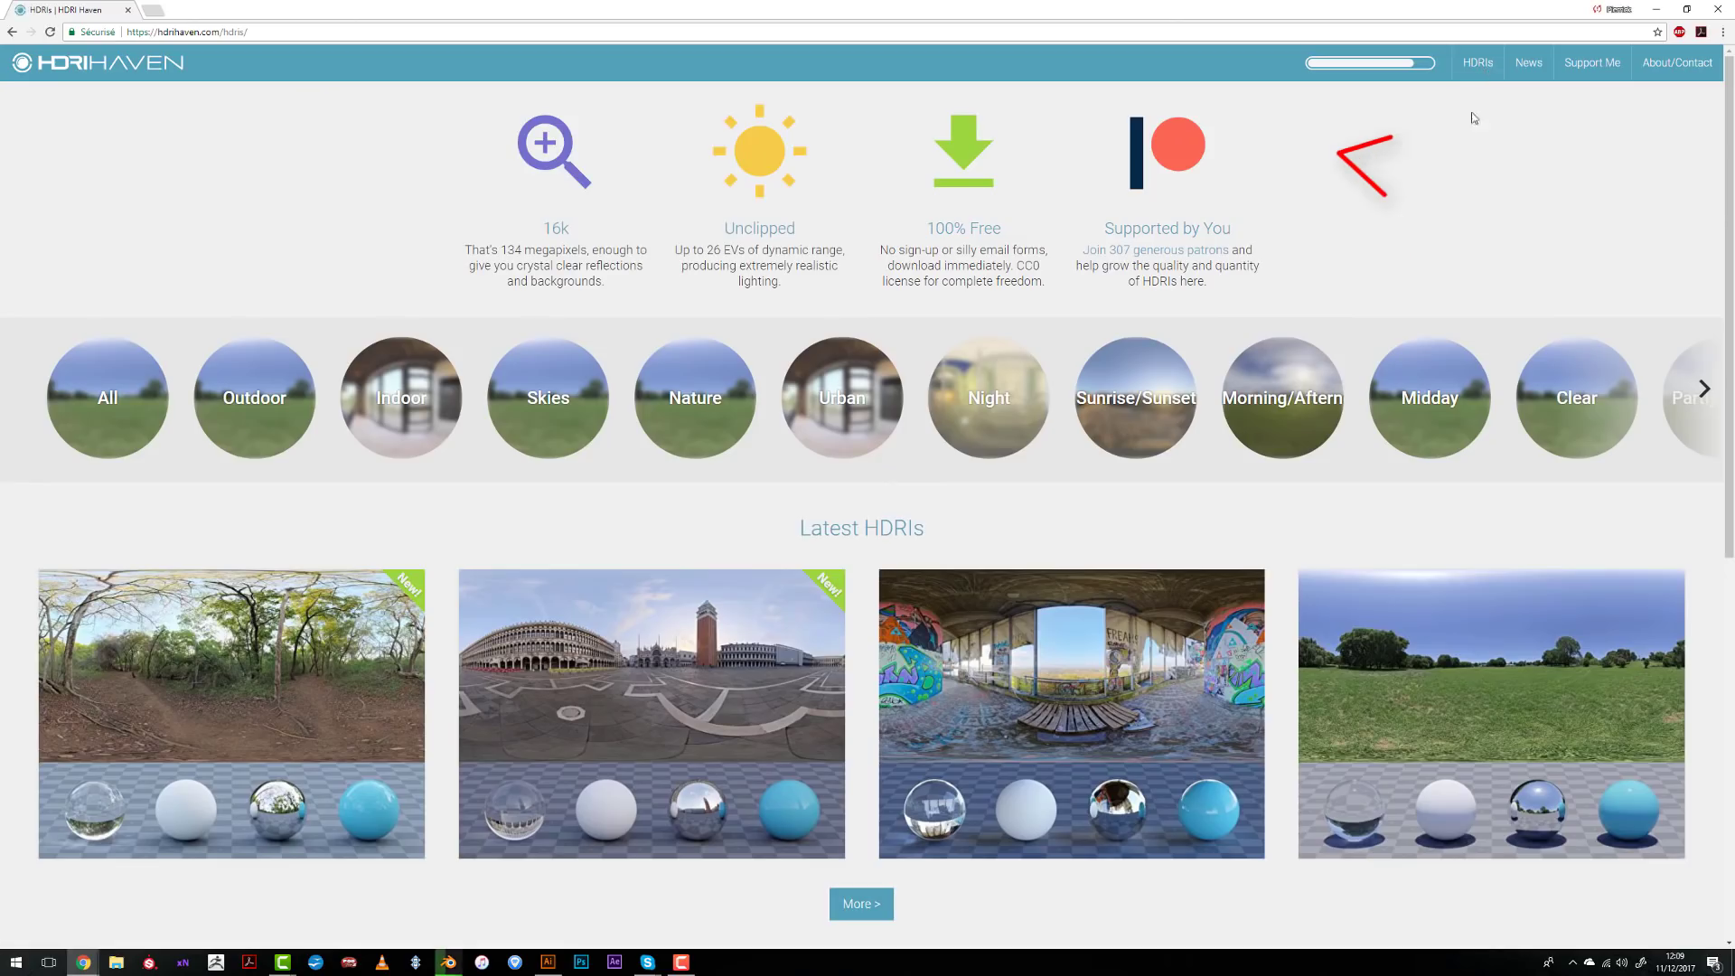
click(1595, 71)
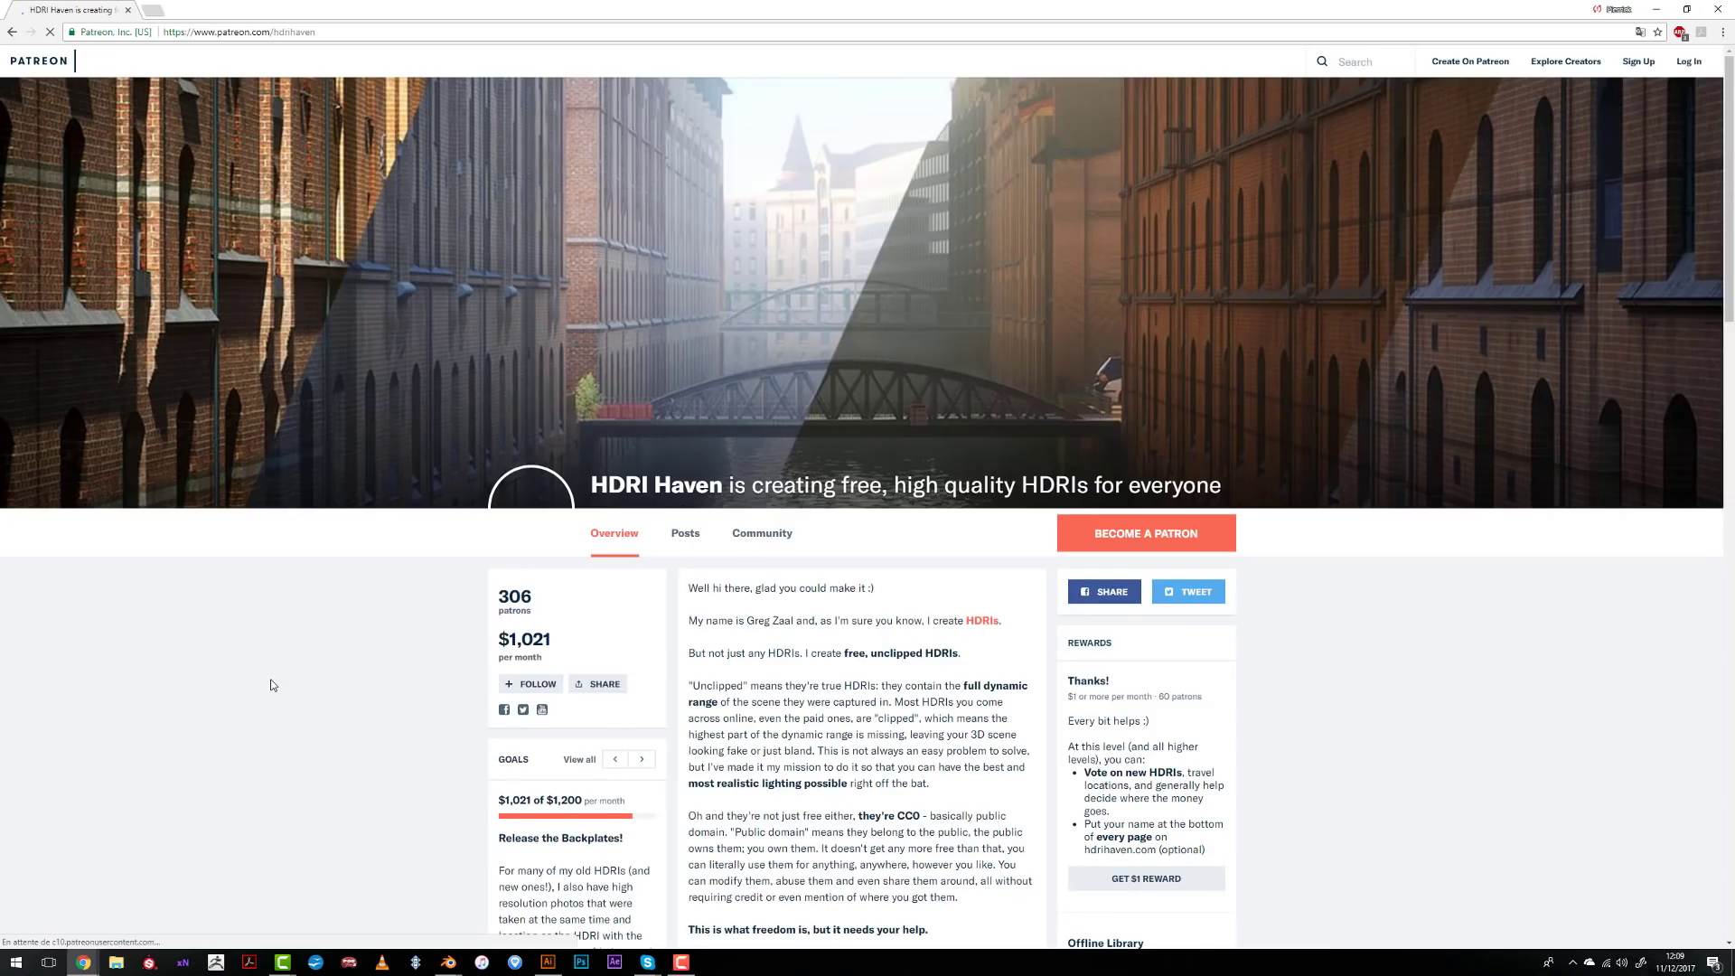
scroll(271, 680, down, 3)
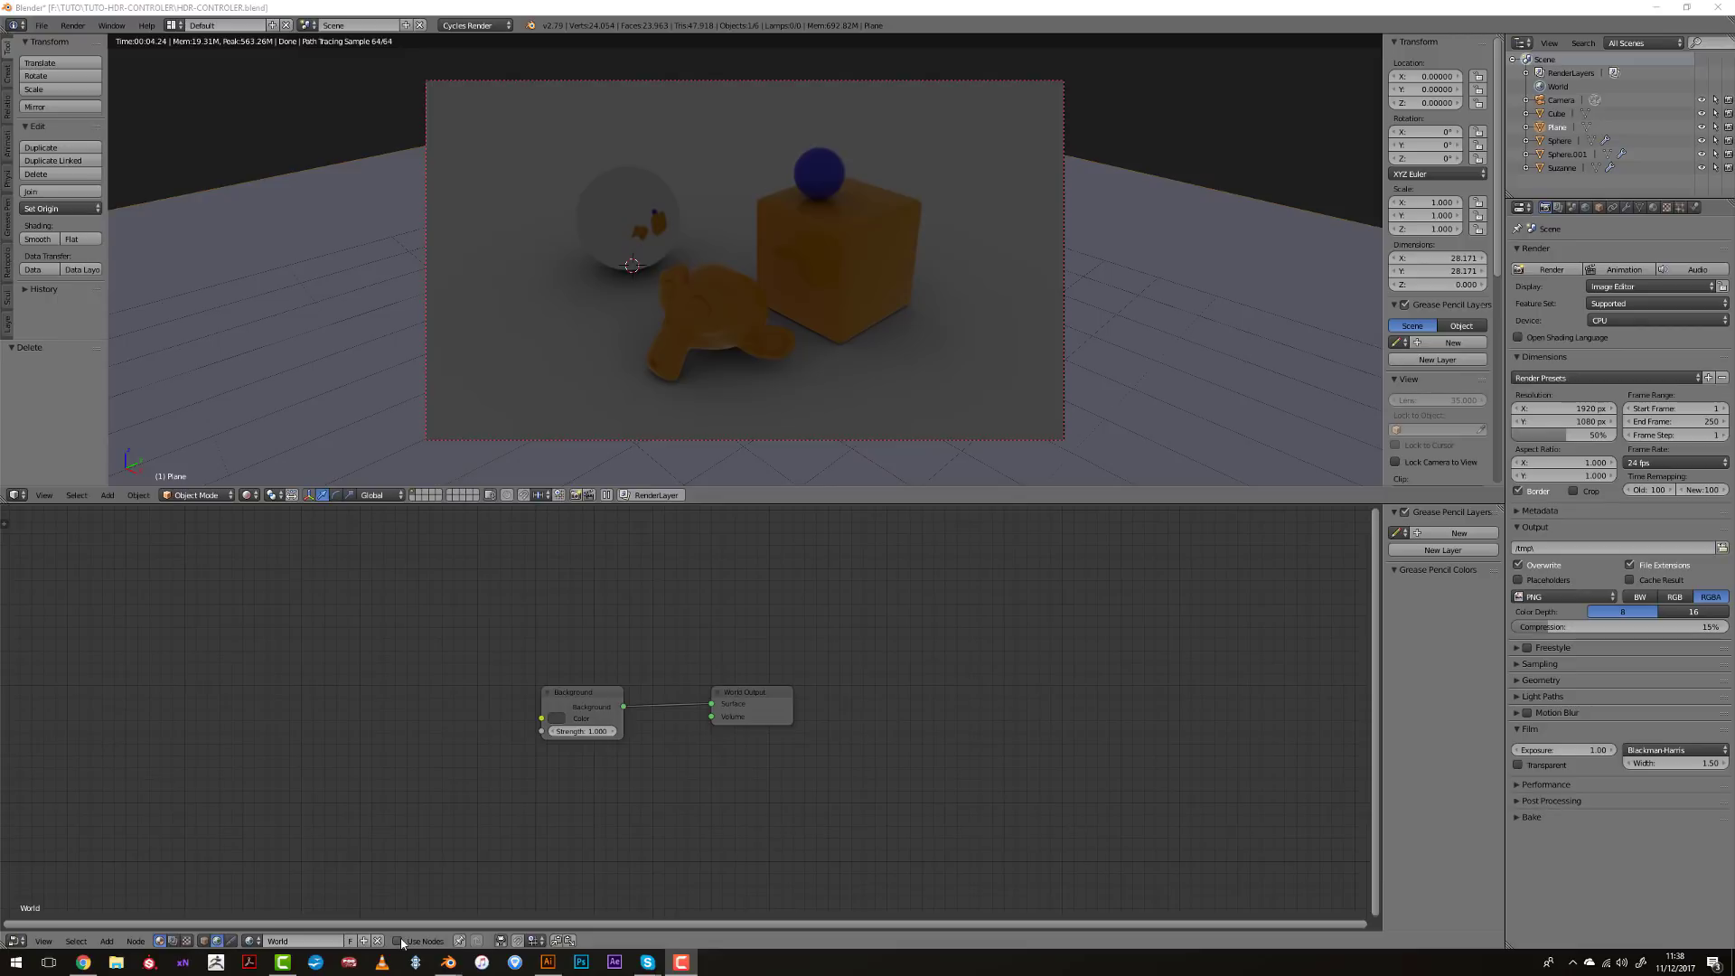
In Blender, enable nodes for the World and add a texture setup with mapping and environment texture to the Background node.
click(399, 941)
drag(580, 709, 613, 700)
key(ctrl+t)
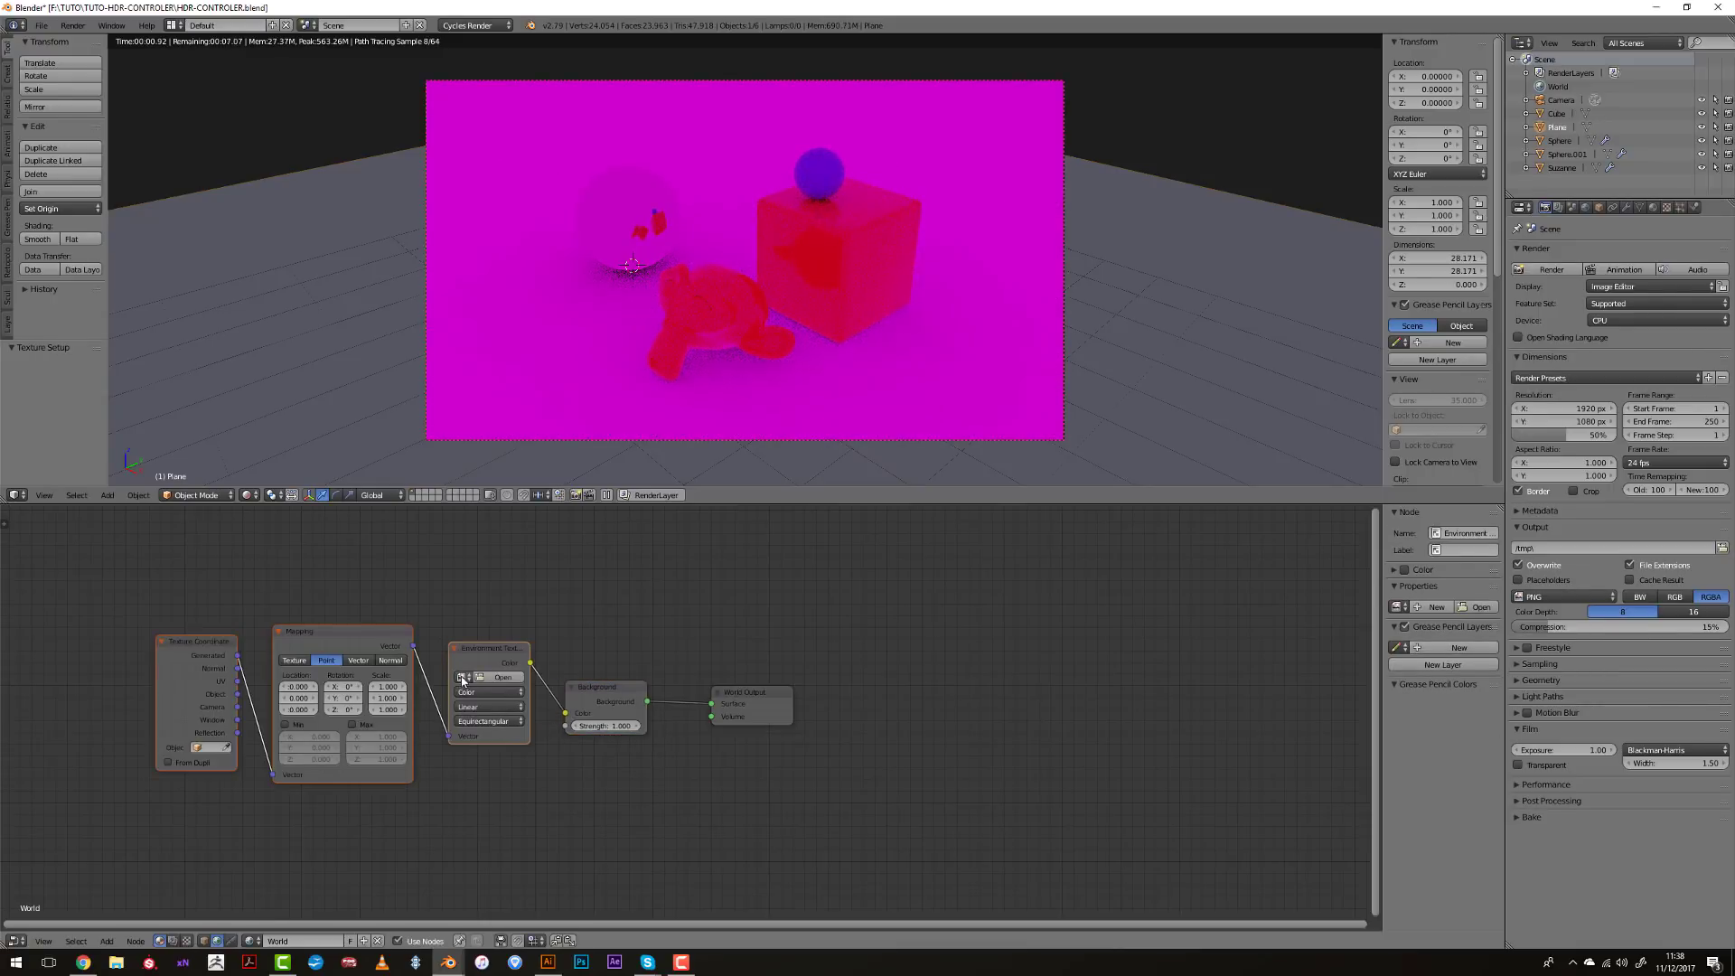
Load flower_road_8k.hdr into the Environment Texture node and set the Mapping node's Z rotation to 41°.
click(480, 678)
click(485, 697)
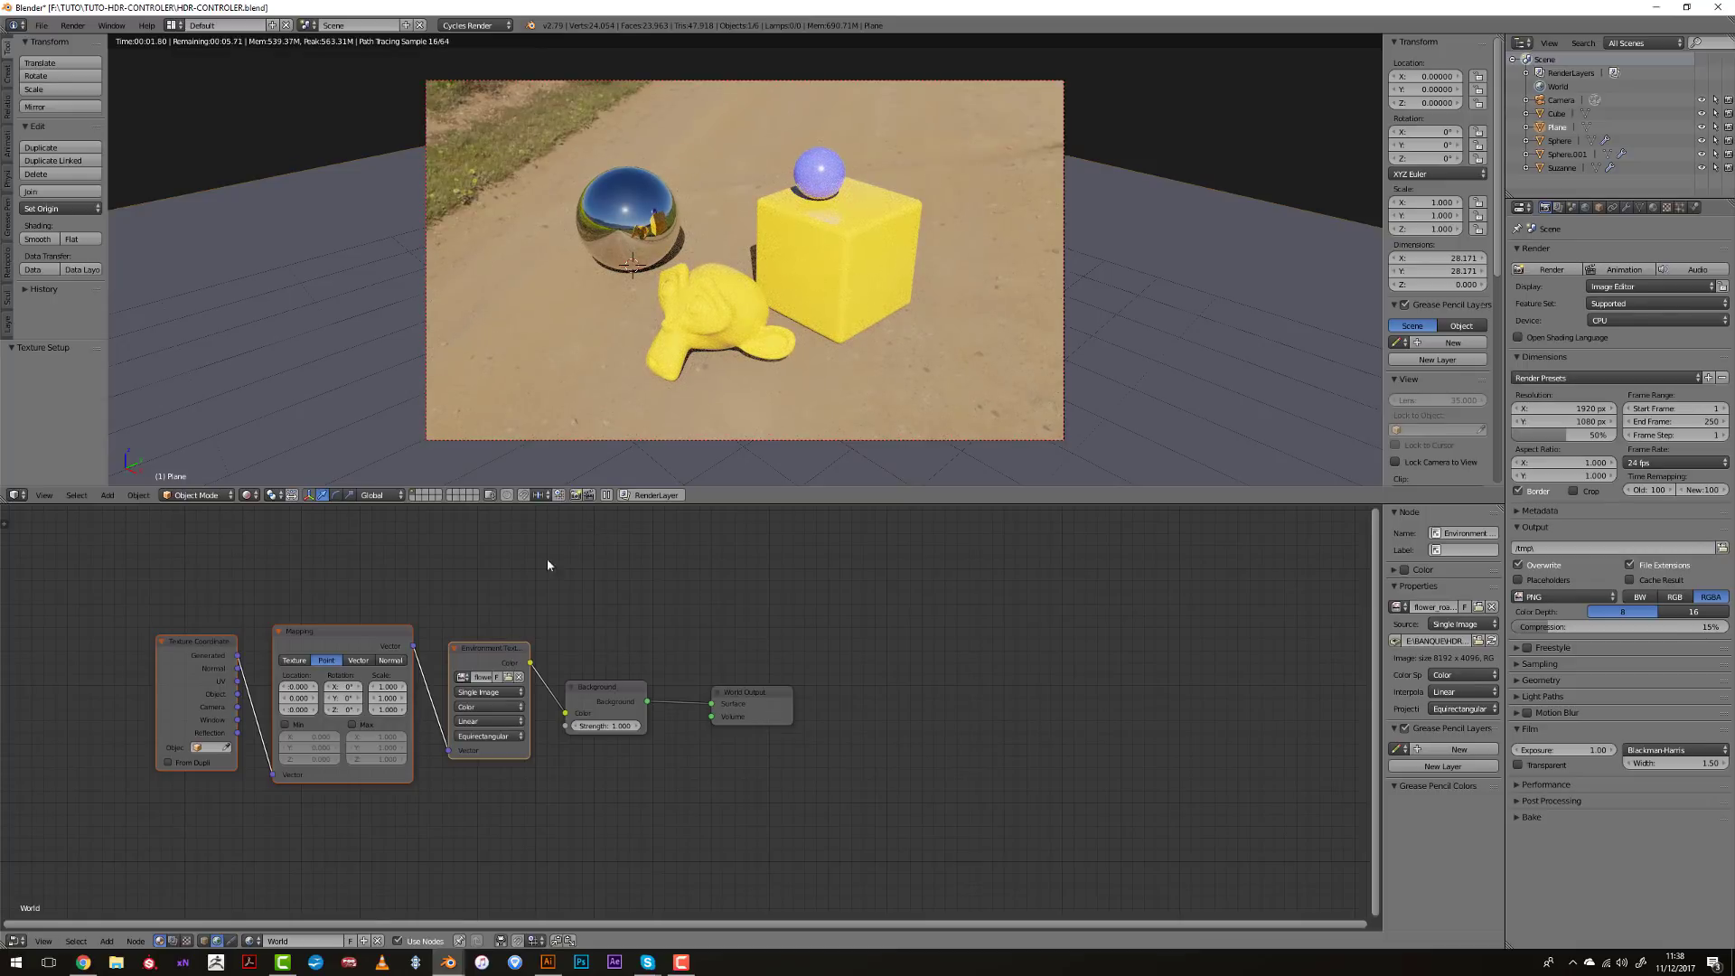
drag(341, 710, 402, 723)
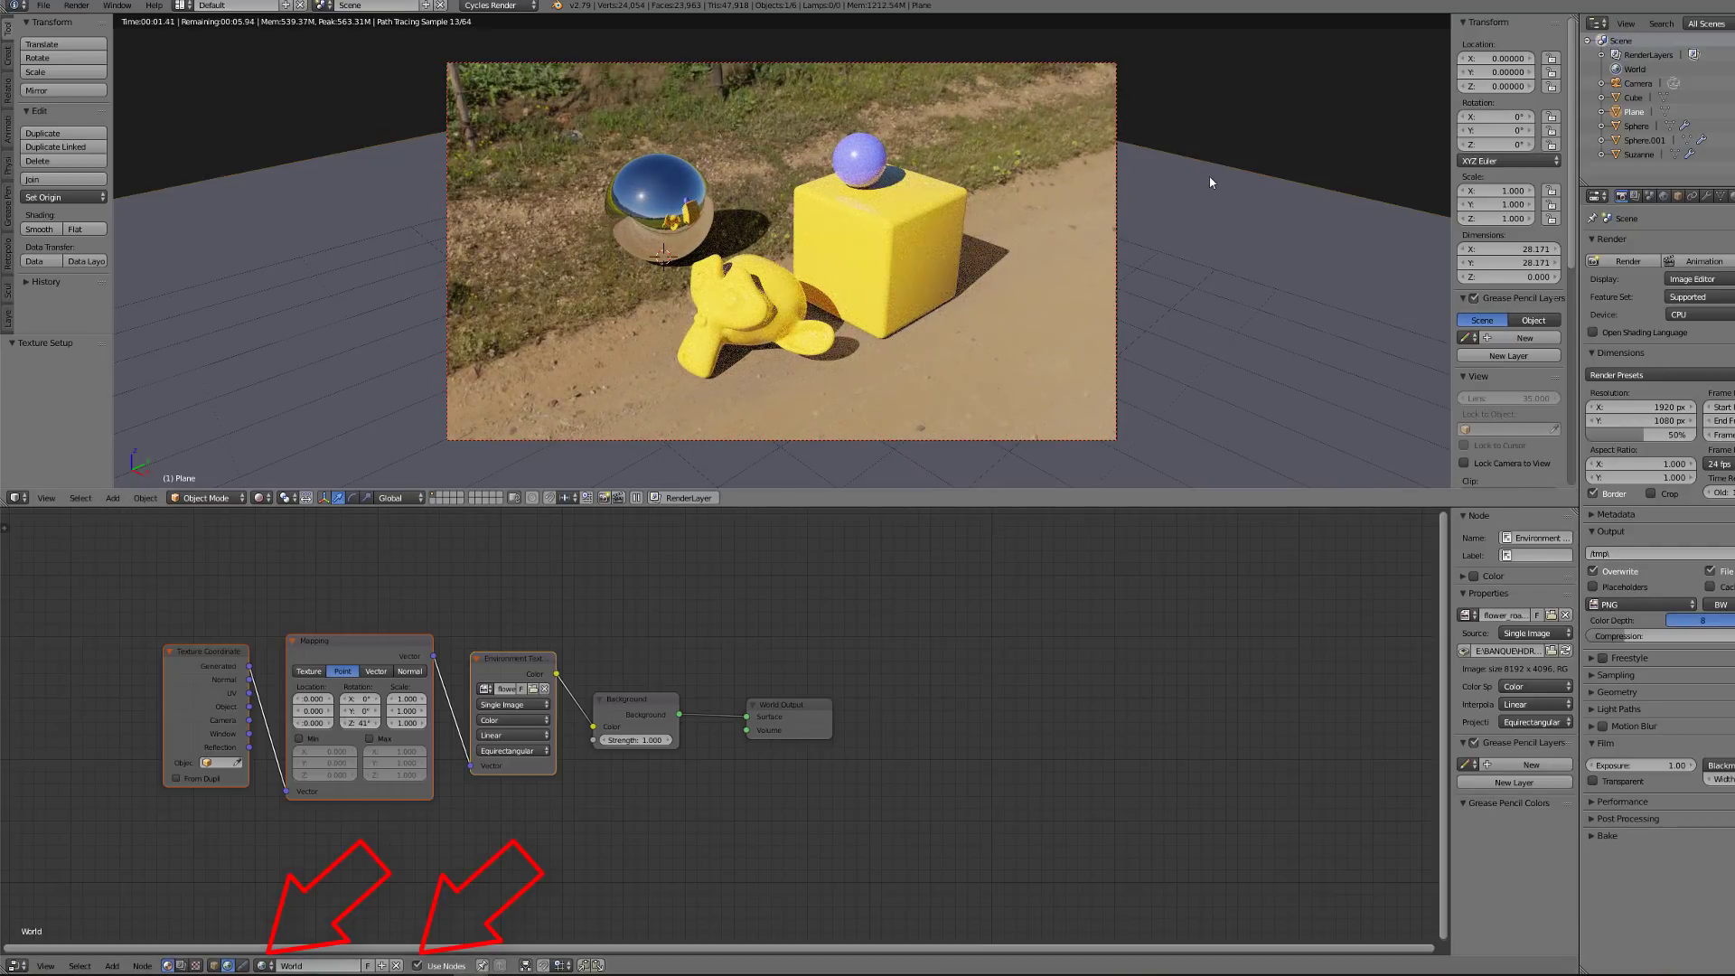
Examine the Cycles ray visibility and Shadow Catcher settings of the ground plane and Suzanne.
click(1679, 197)
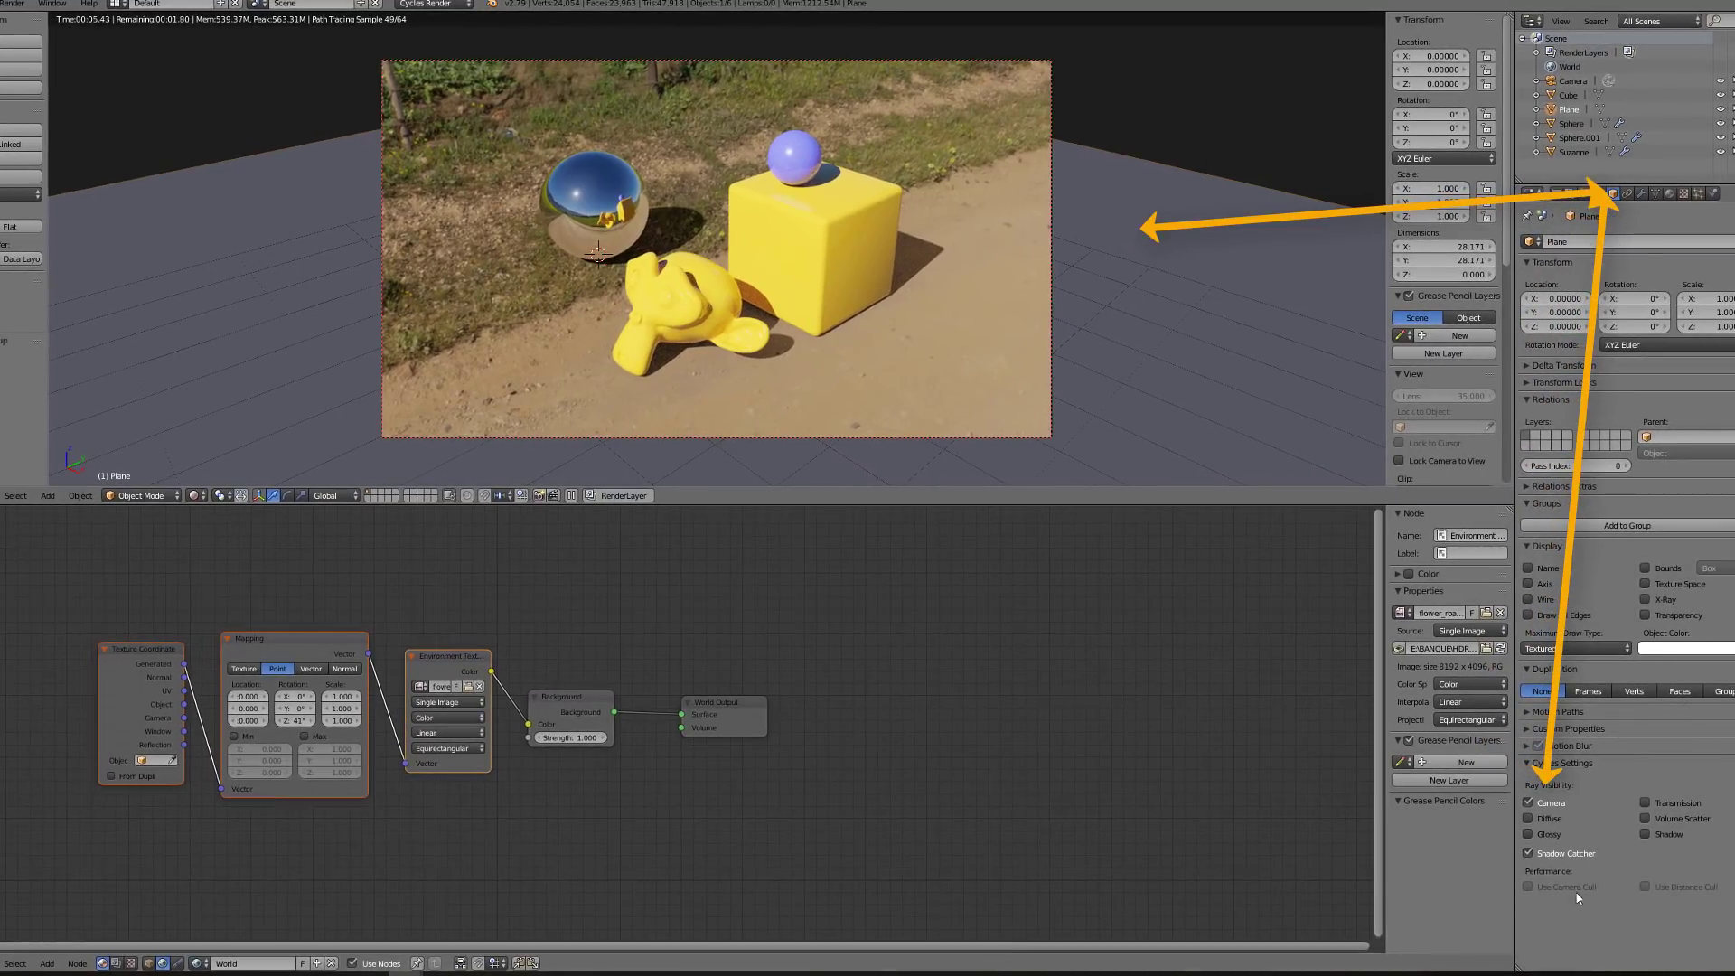
right_click(707, 323)
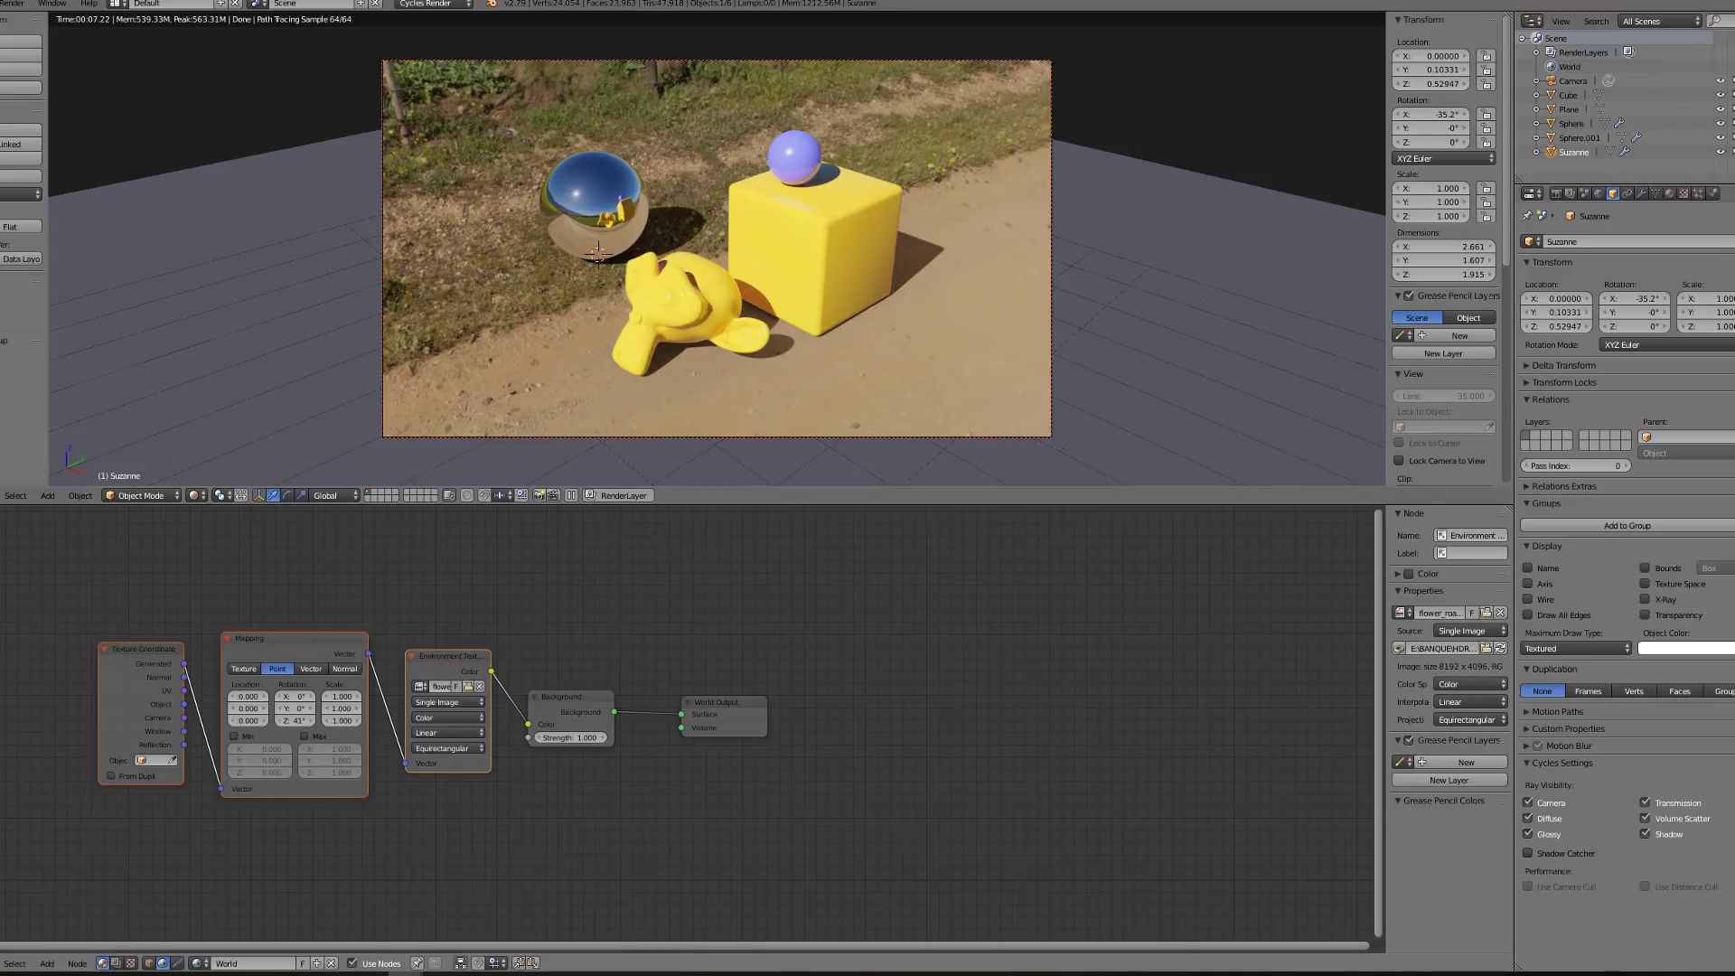
Change the 3D viewport to the UV/Image Editor and enable compositing nodes for the scene in the node editor.
click(15, 496)
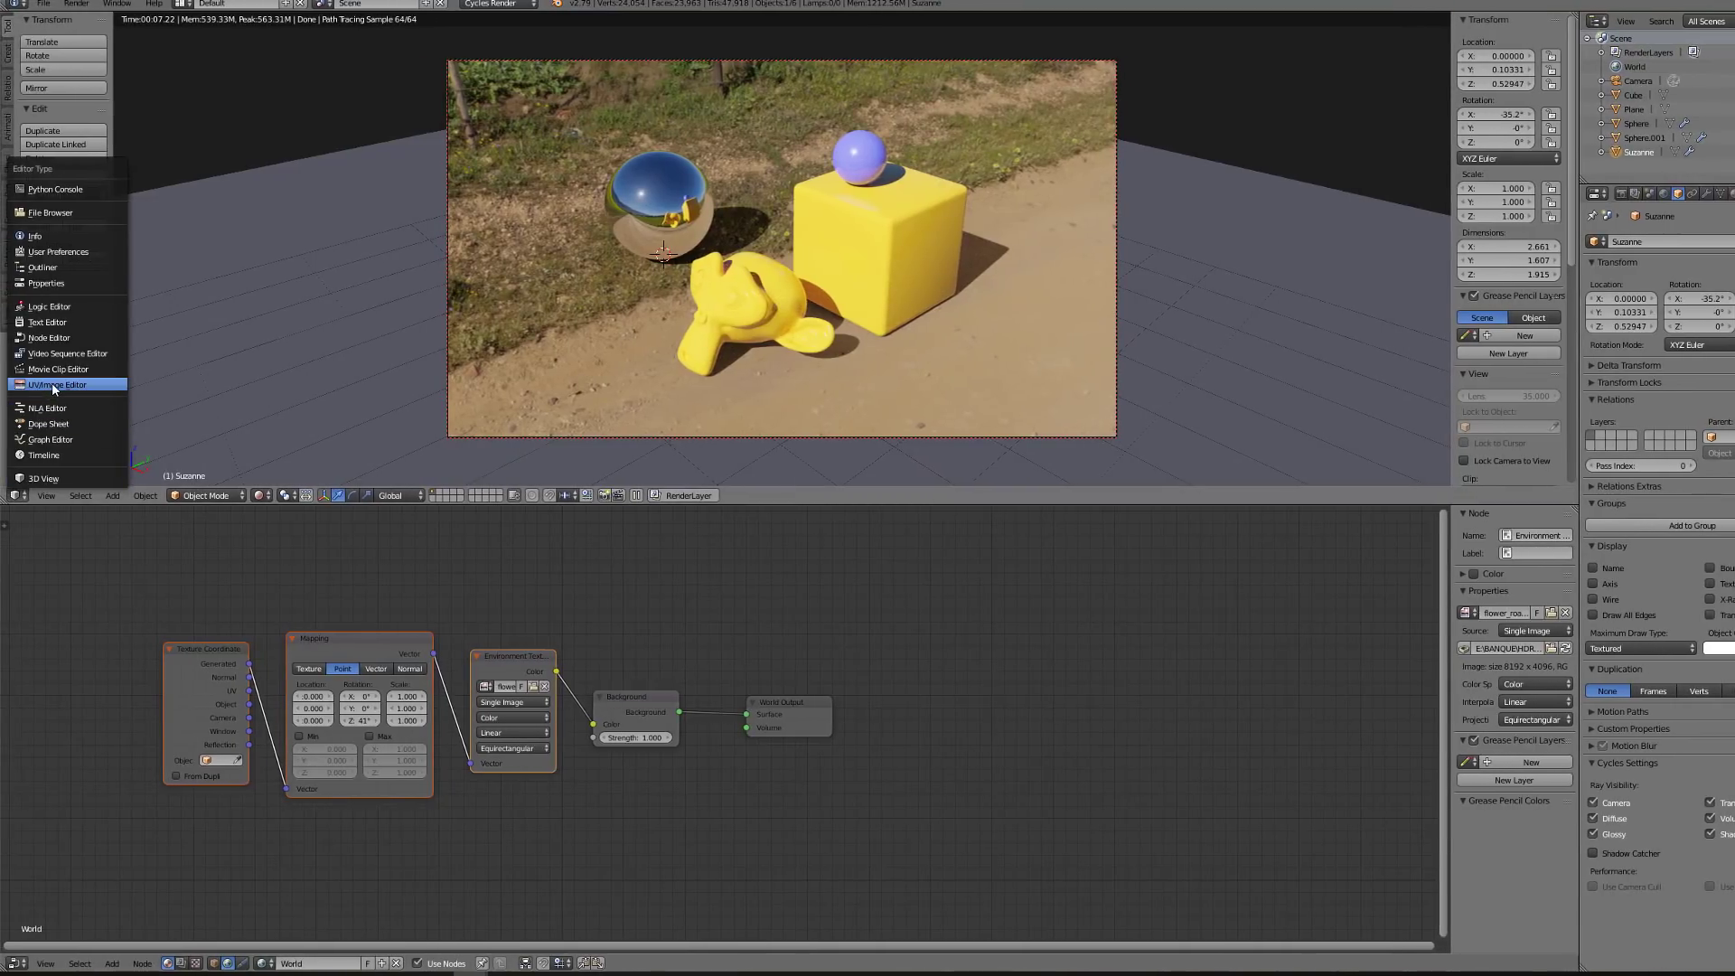
click(51, 383)
scroll(588, 372, down, 1)
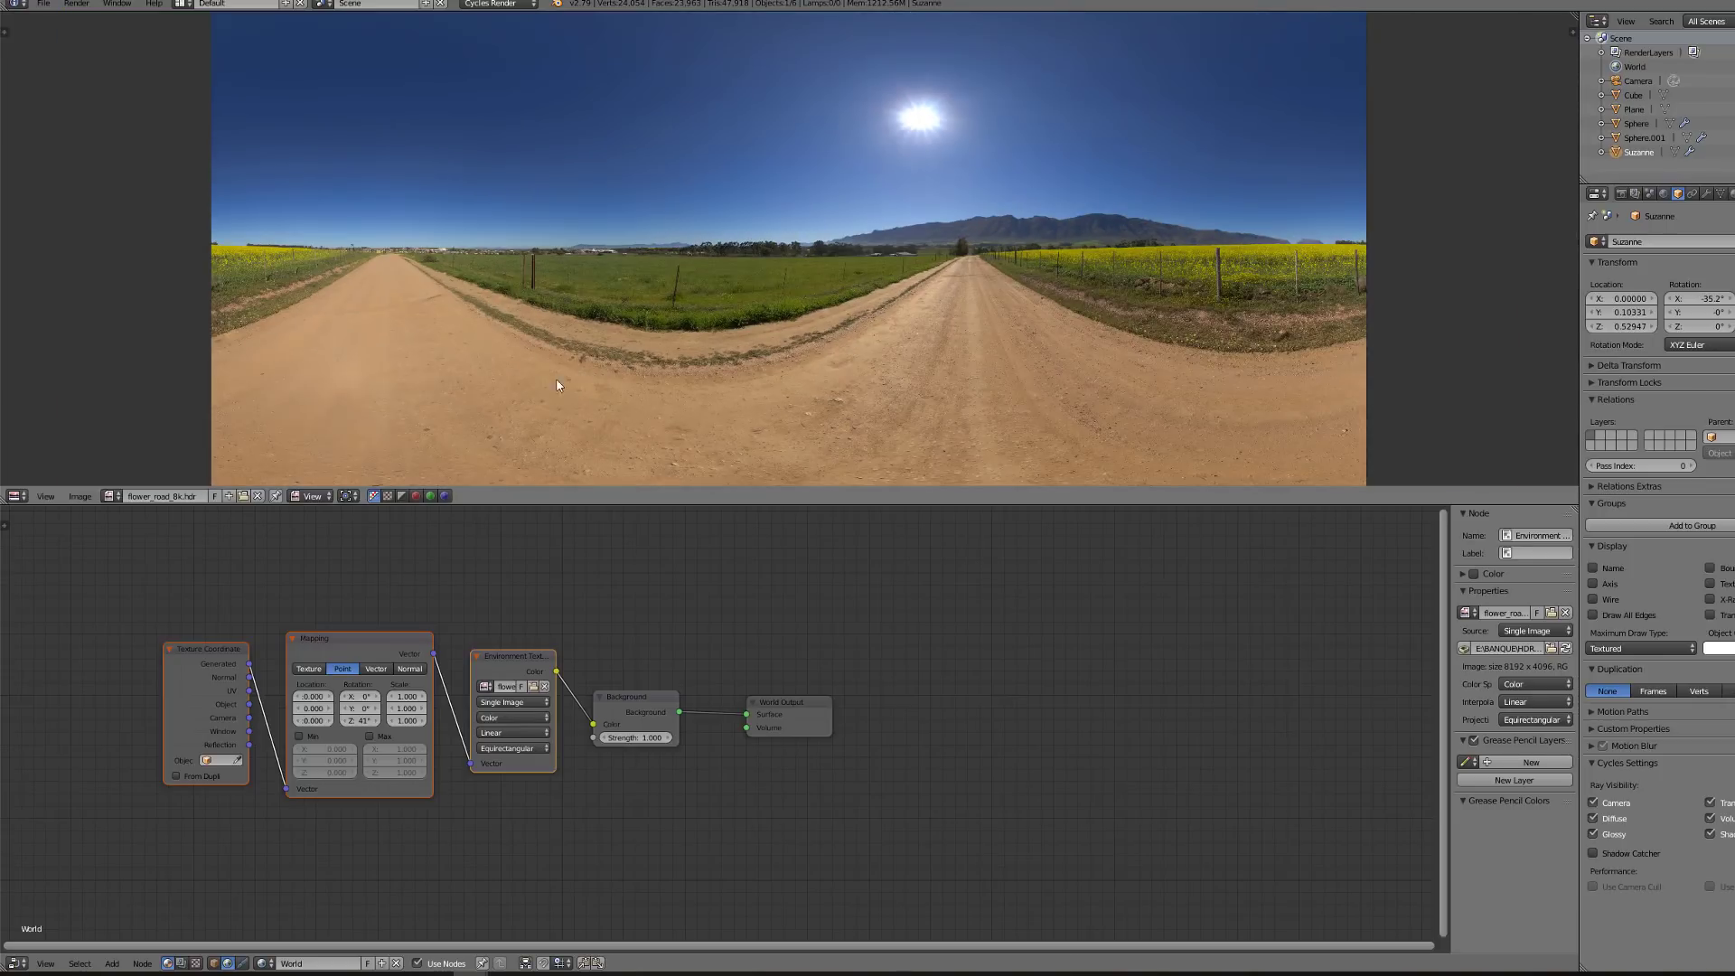
click(182, 963)
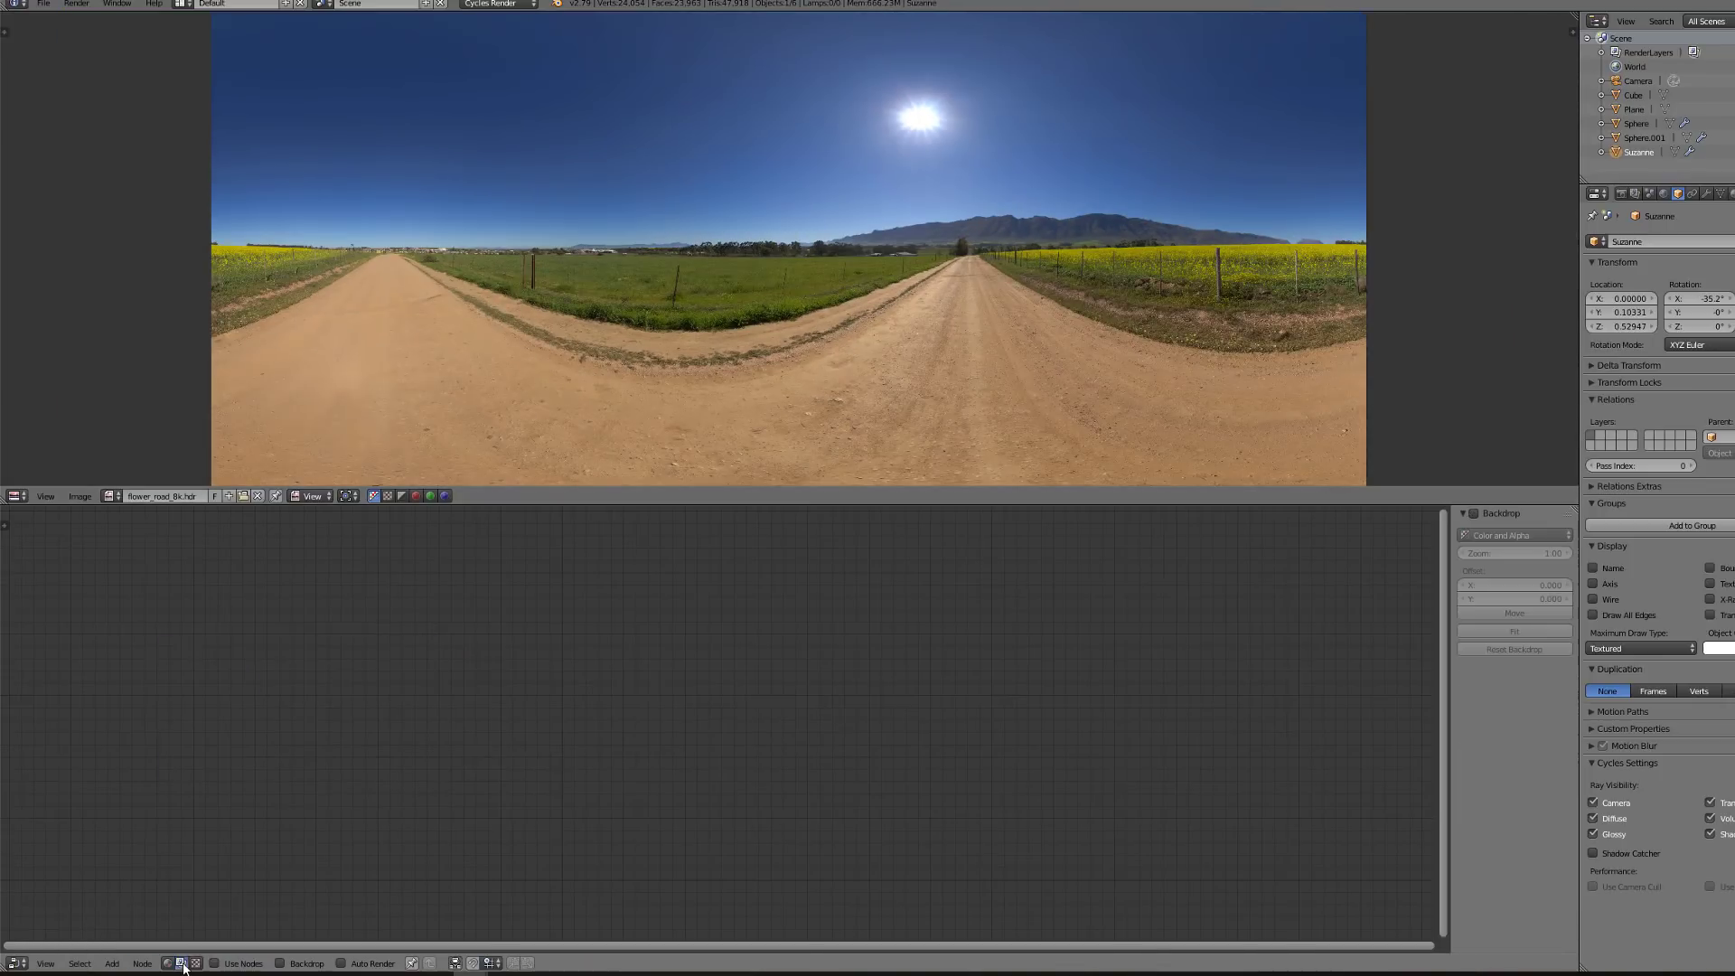
click(238, 964)
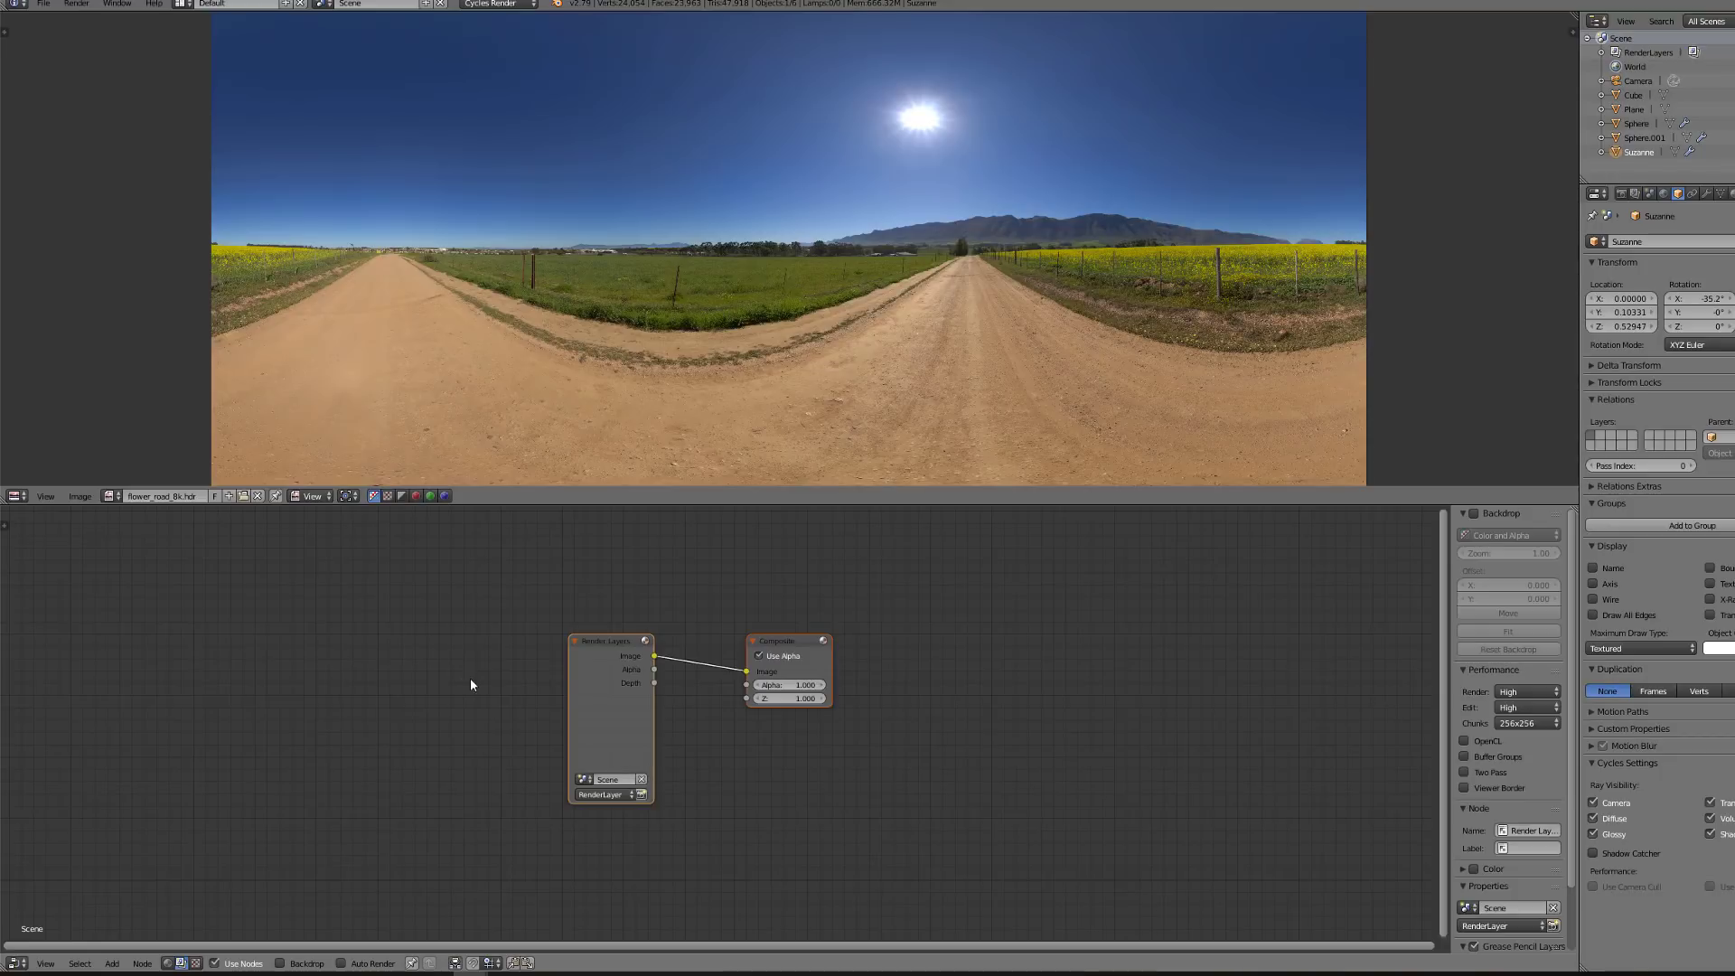
Sample the pixel values of the sky and the sun in flower_road_8k.hdr.
scroll(470, 679, up, 3)
drag(866, 283, 891, 260)
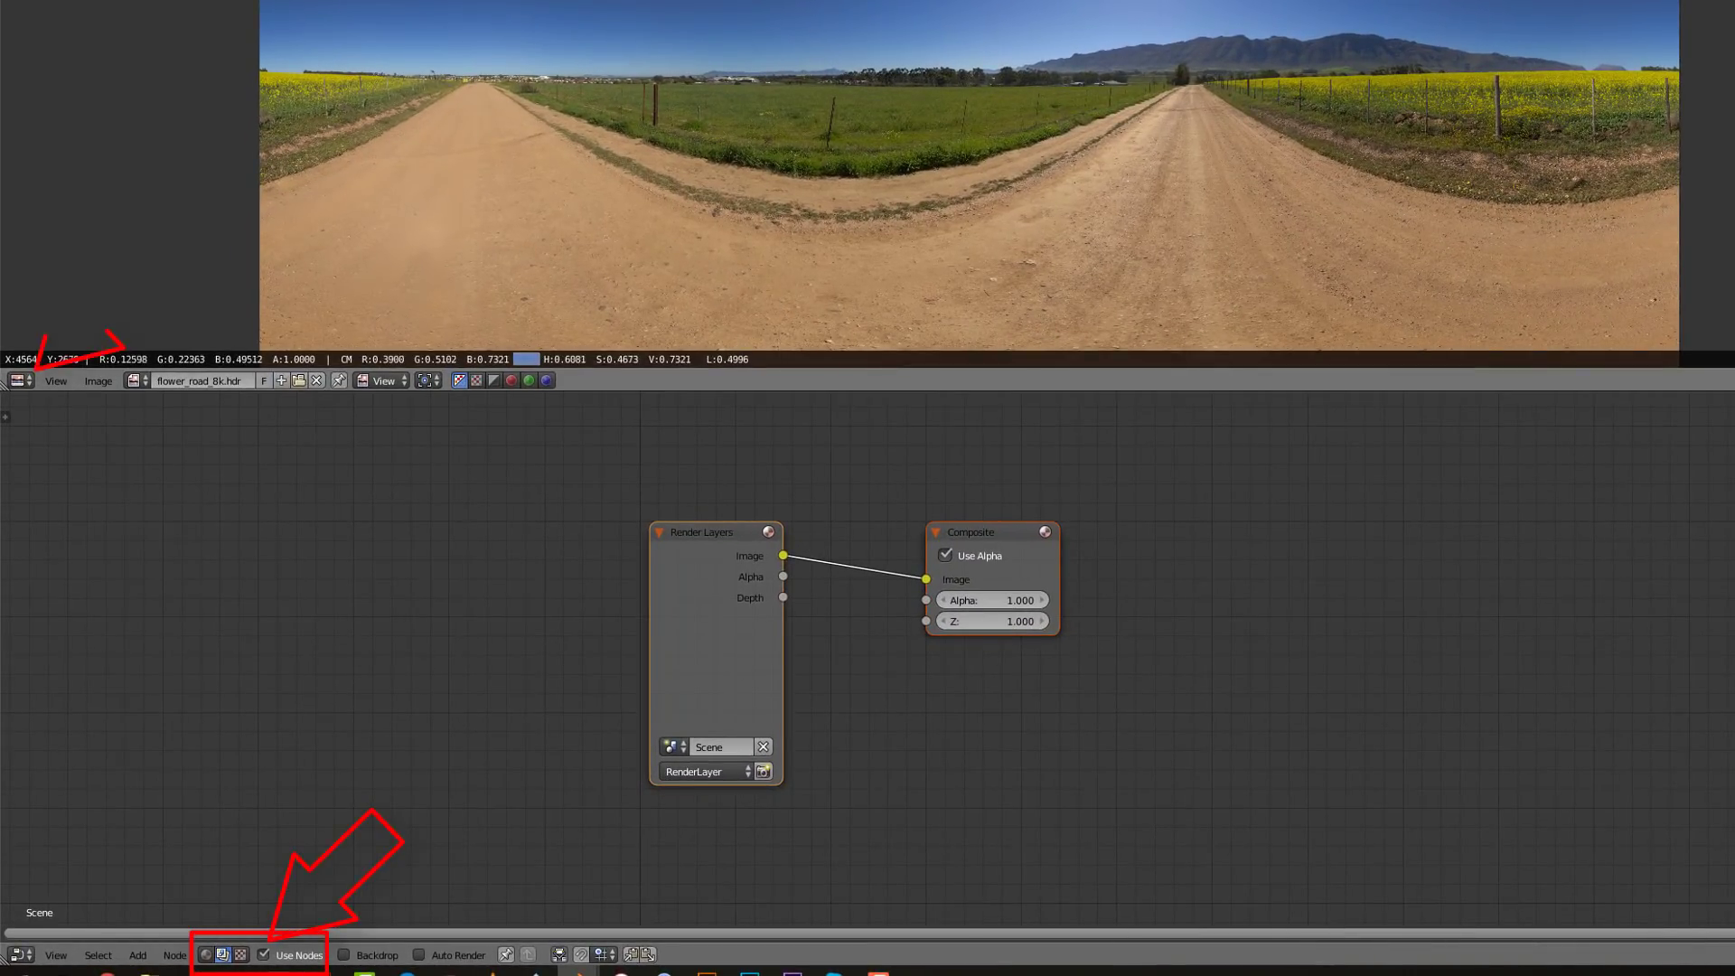
mouse_move(1050, 0)
mouse_down()
mouse_move(1130, 0)
mouse_move(1130, 35)
mouse_up()
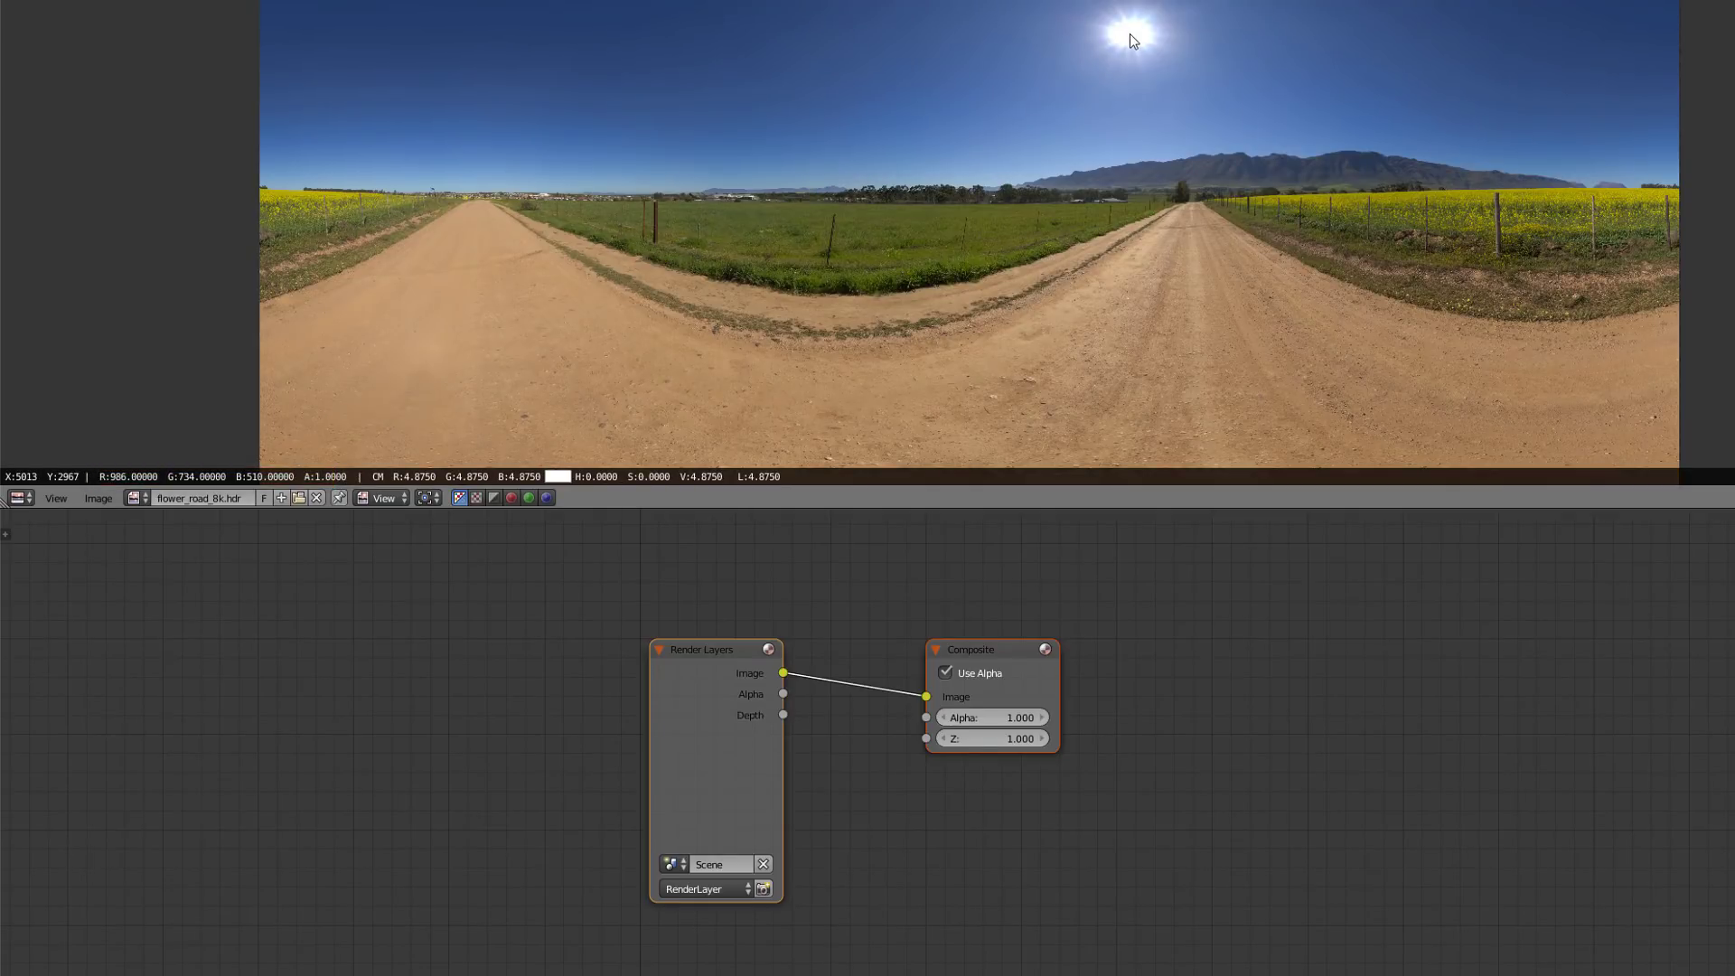
drag(1130, 34, 1135, 41)
scroll(1146, 67, up, 8)
middle_drag(1467, 24, 1467, 479)
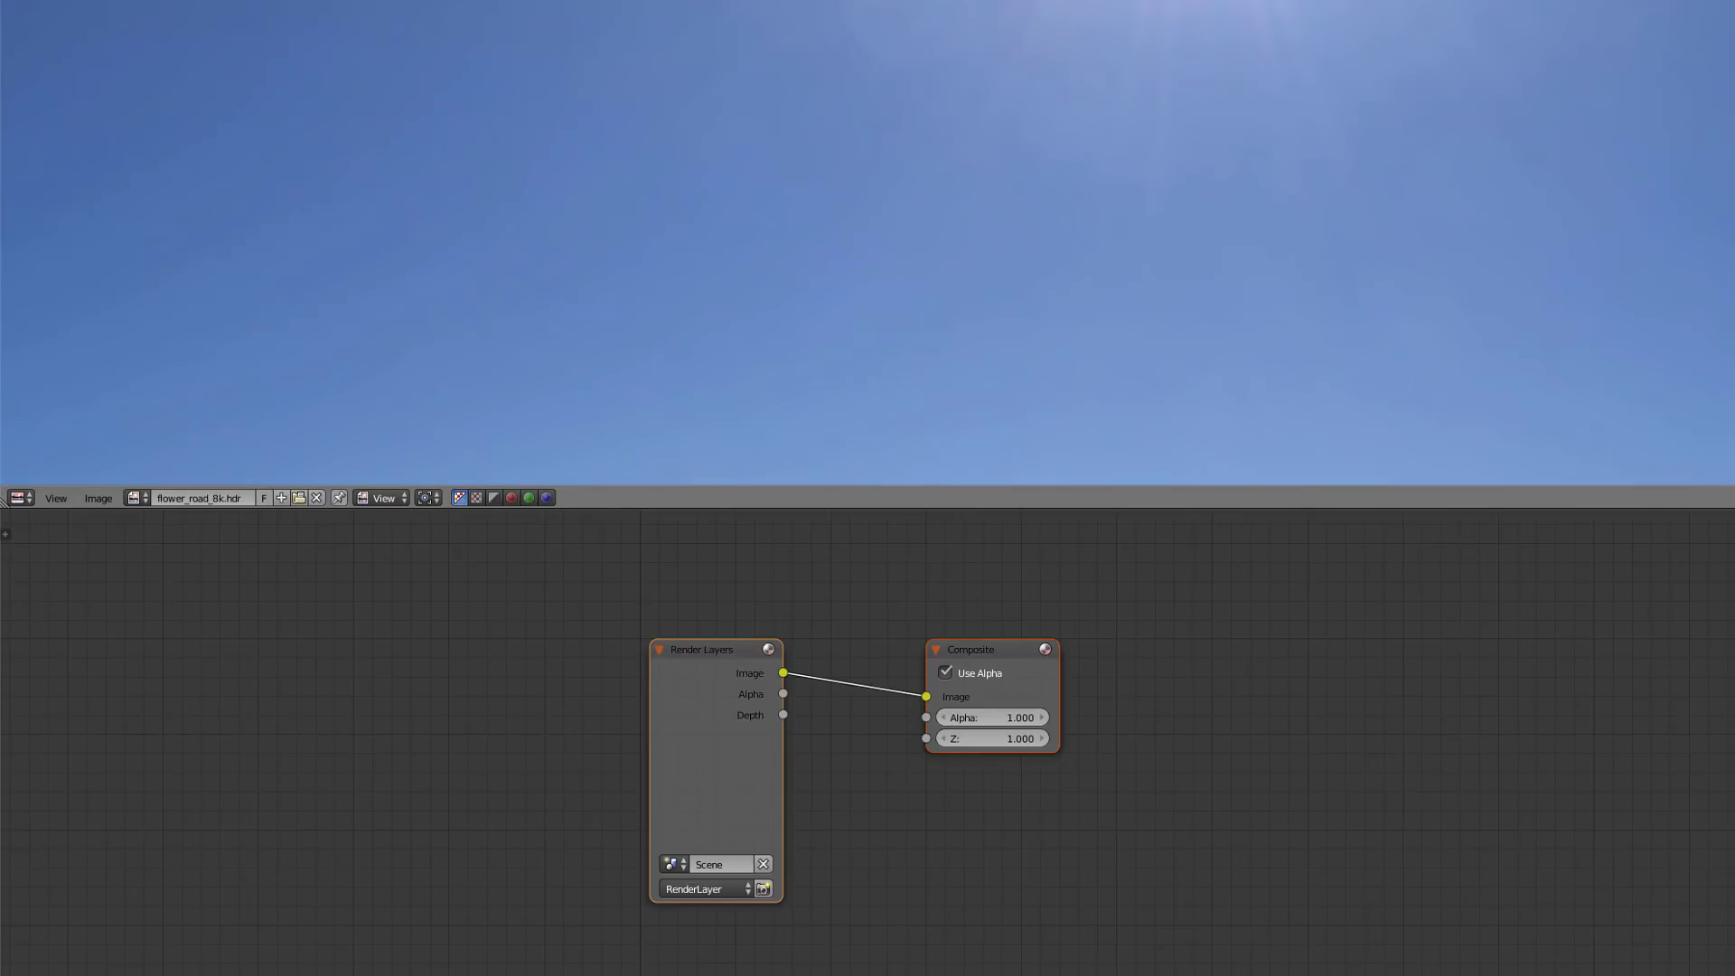
middle_drag(1329, 99, 1178, 307)
mouse_move(1072, 185)
mouse_down()
mouse_move(1089, 146)
mouse_move(1090, 213)
mouse_up()
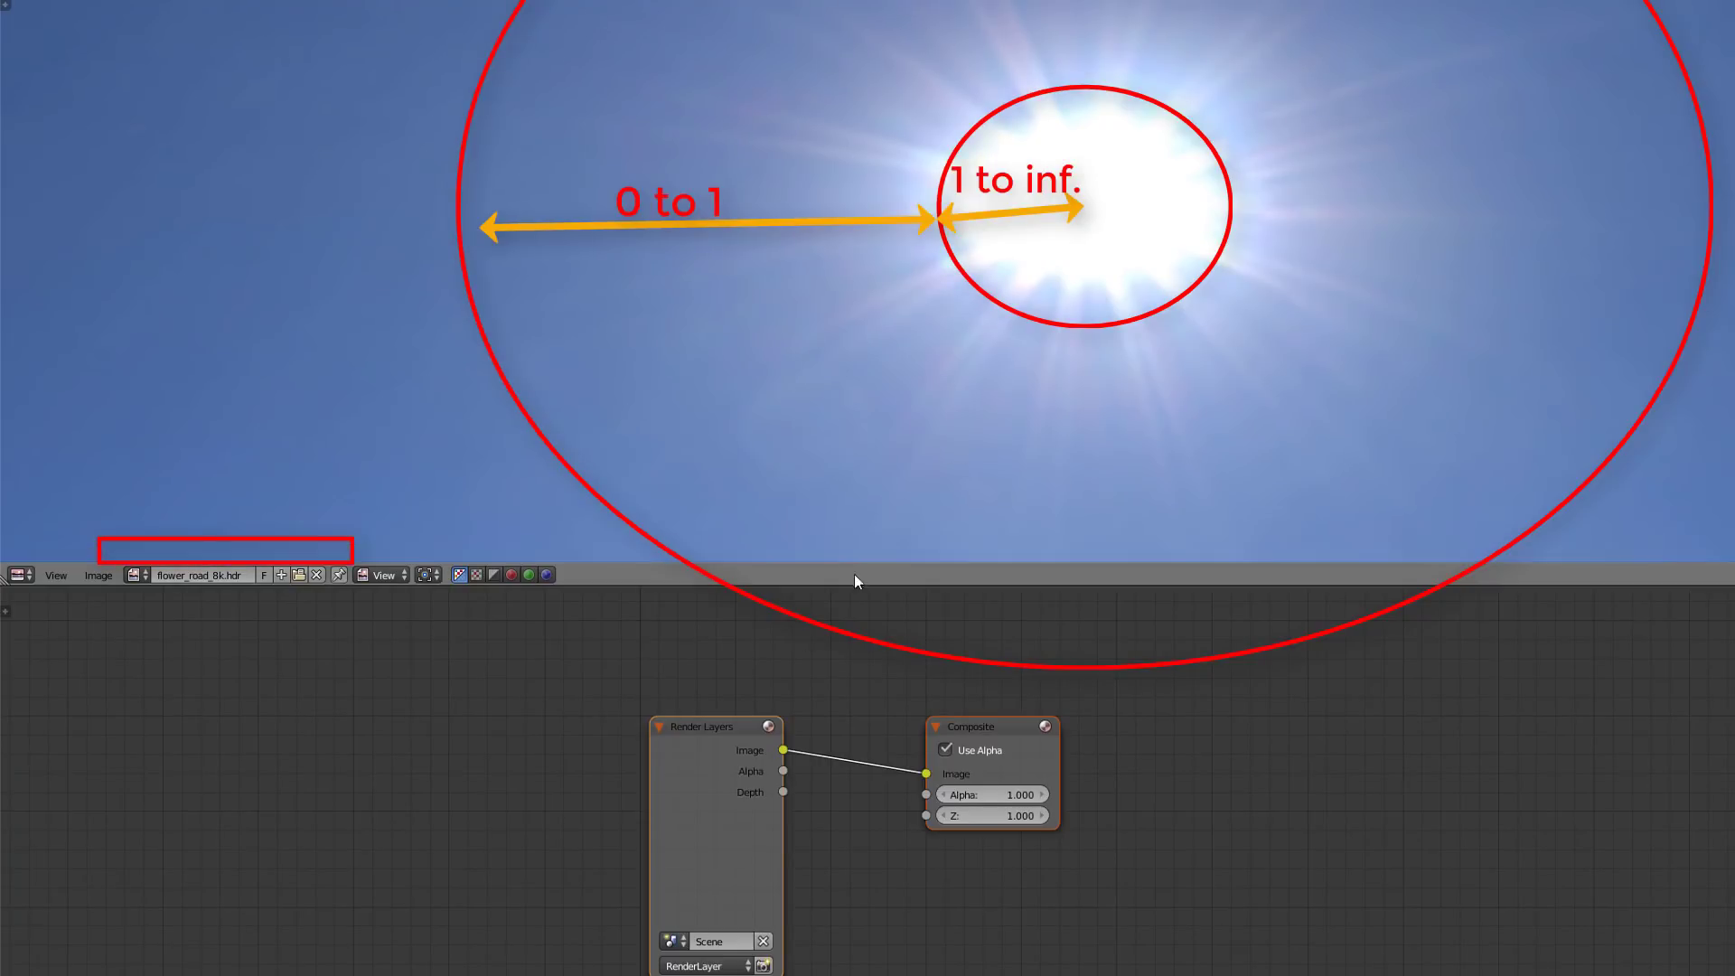
Delete the Render Layers and Composite nodes from the compositor.
scroll(887, 852, down, 2)
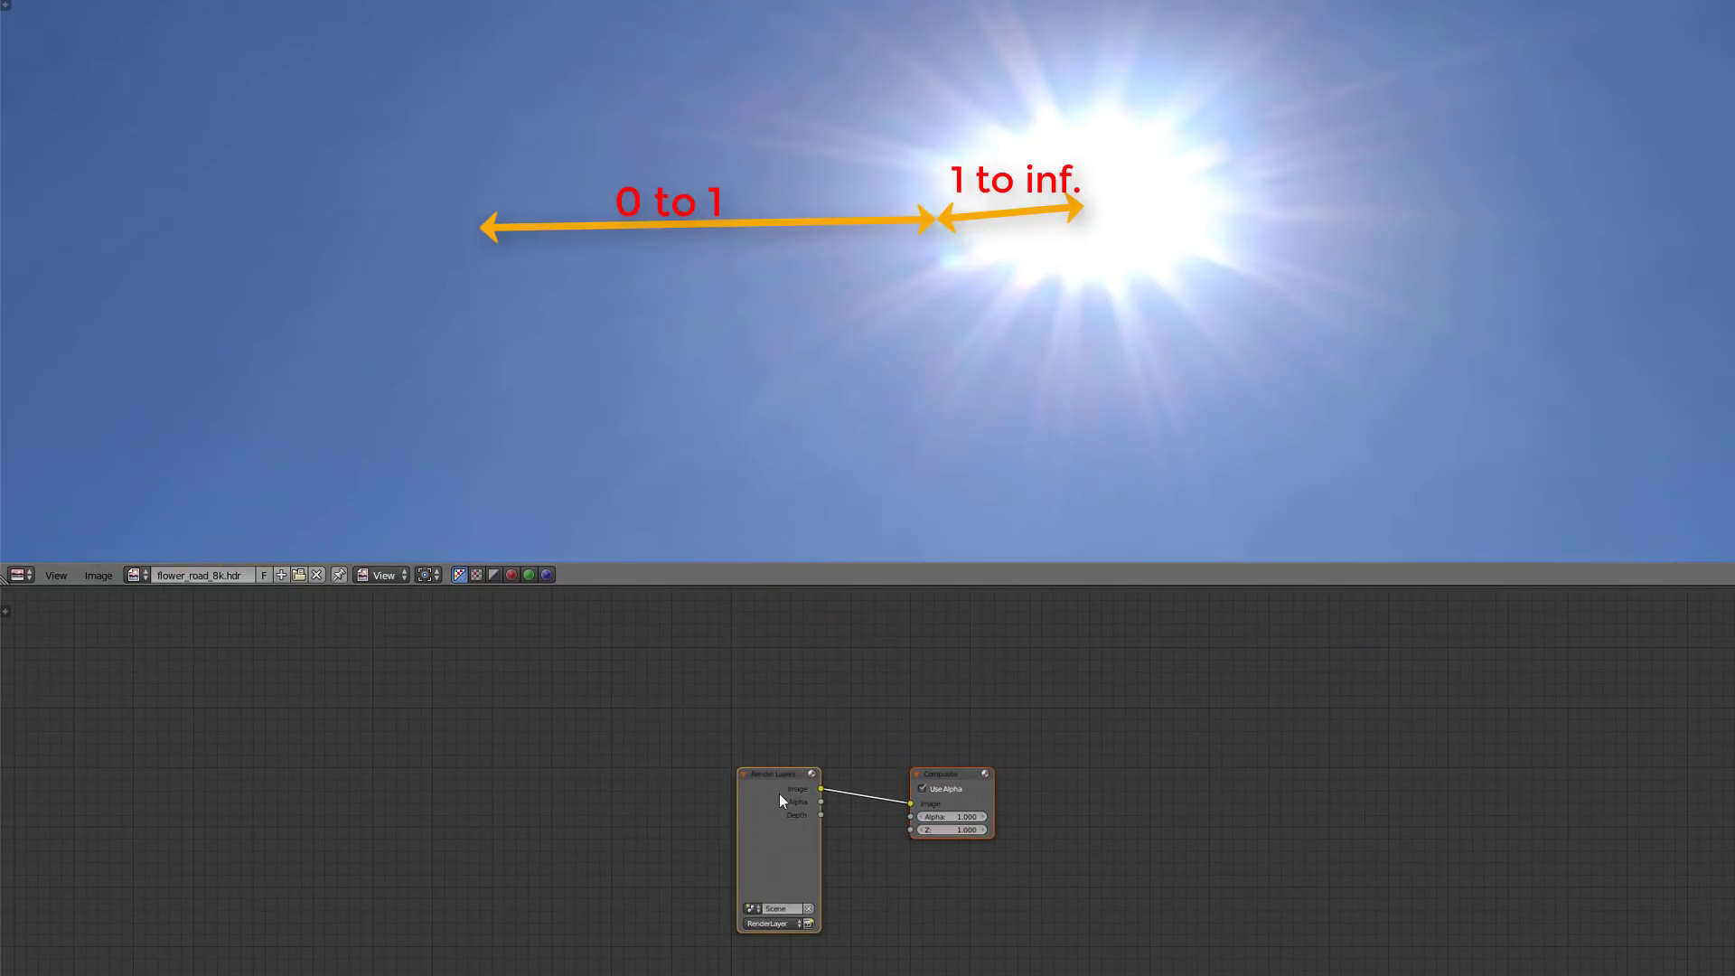
drag(779, 795, 431, 803)
key(x)
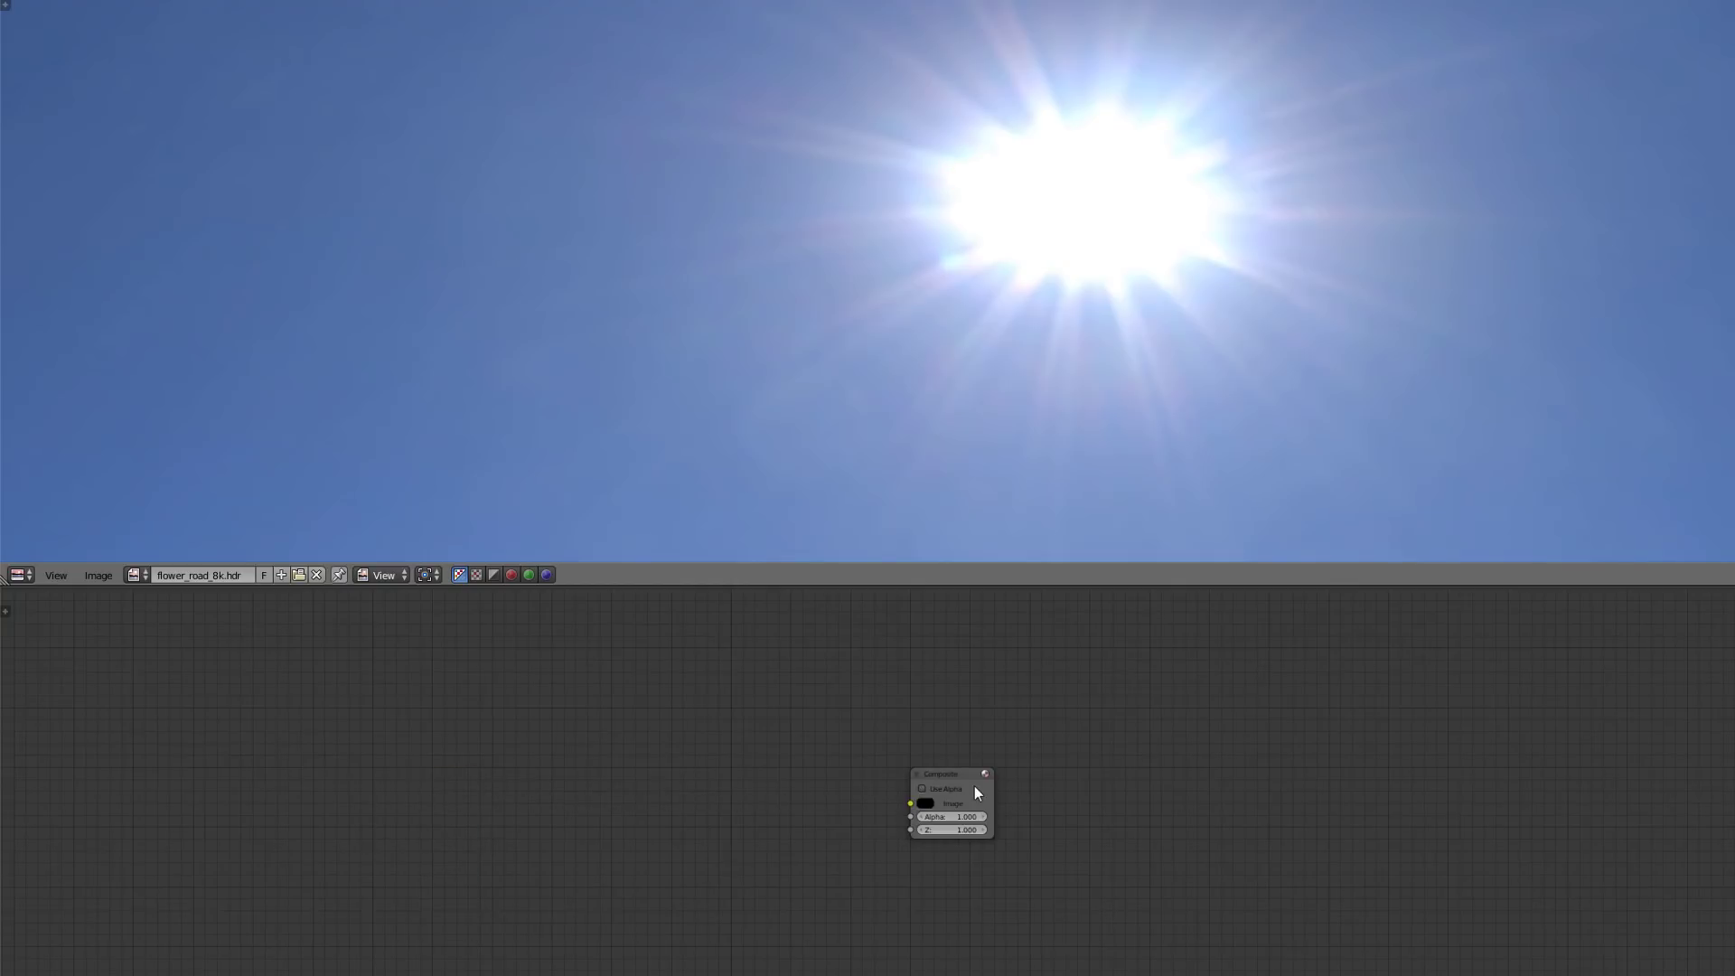
click(946, 774)
key(x)
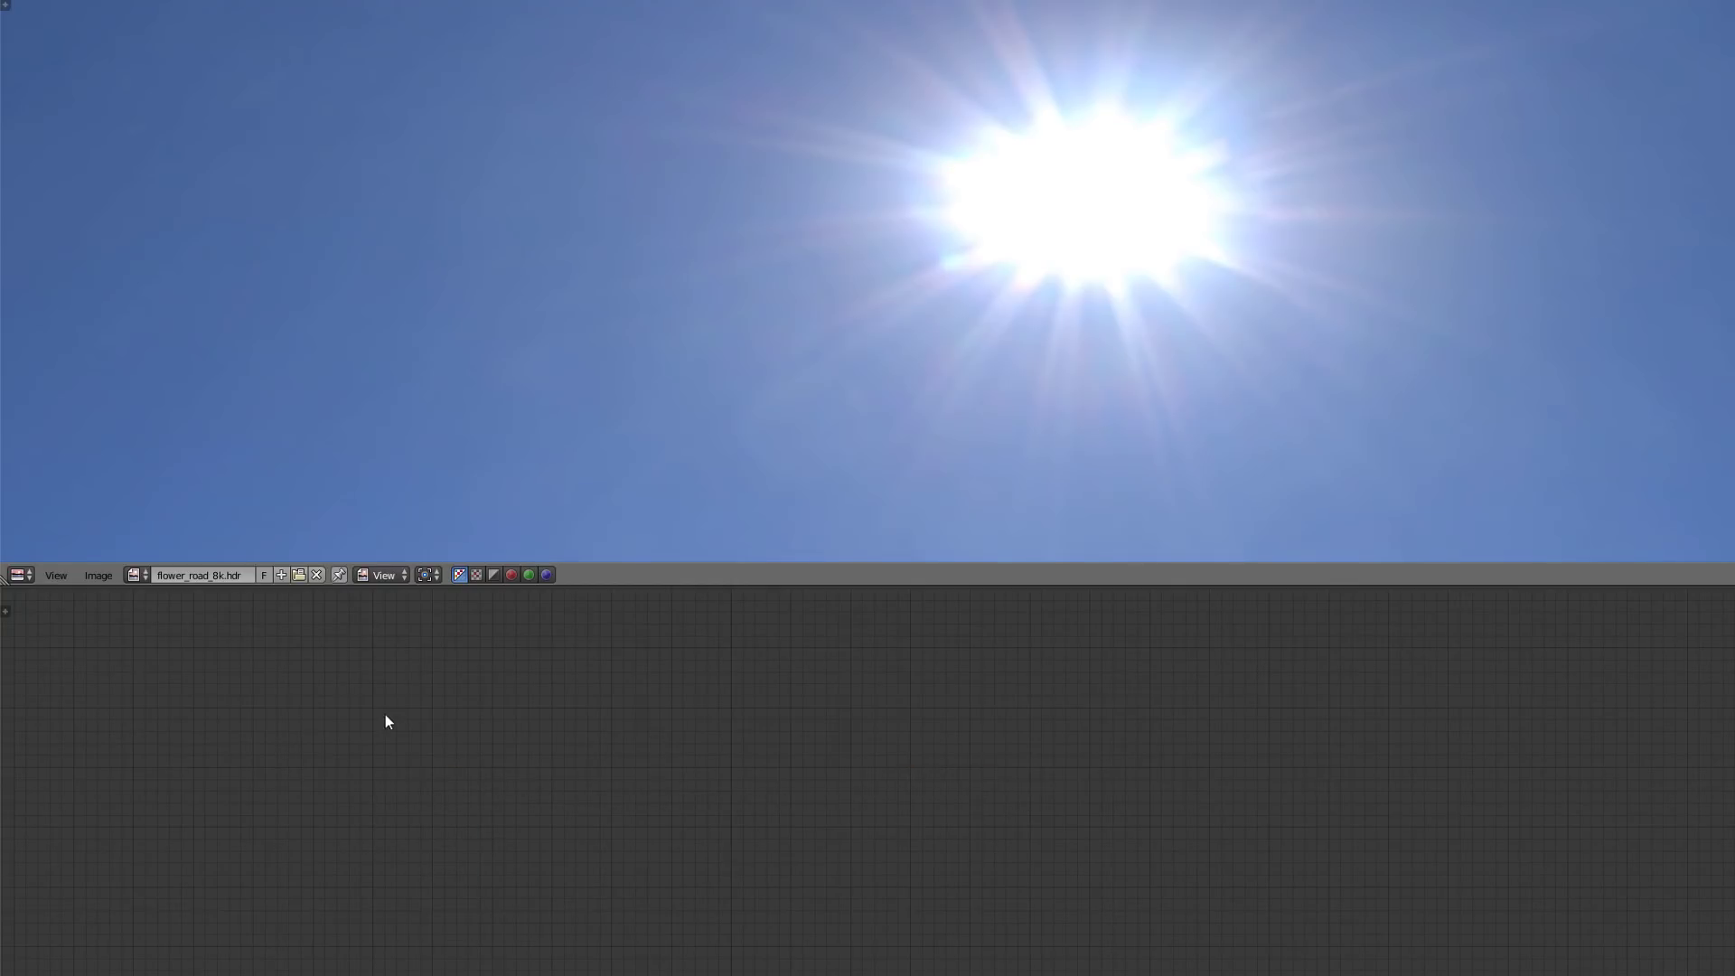
Add an Image input node to the compositor and connect it to a Viewer node.
key(shift+a)
mouse_move(370, 739)
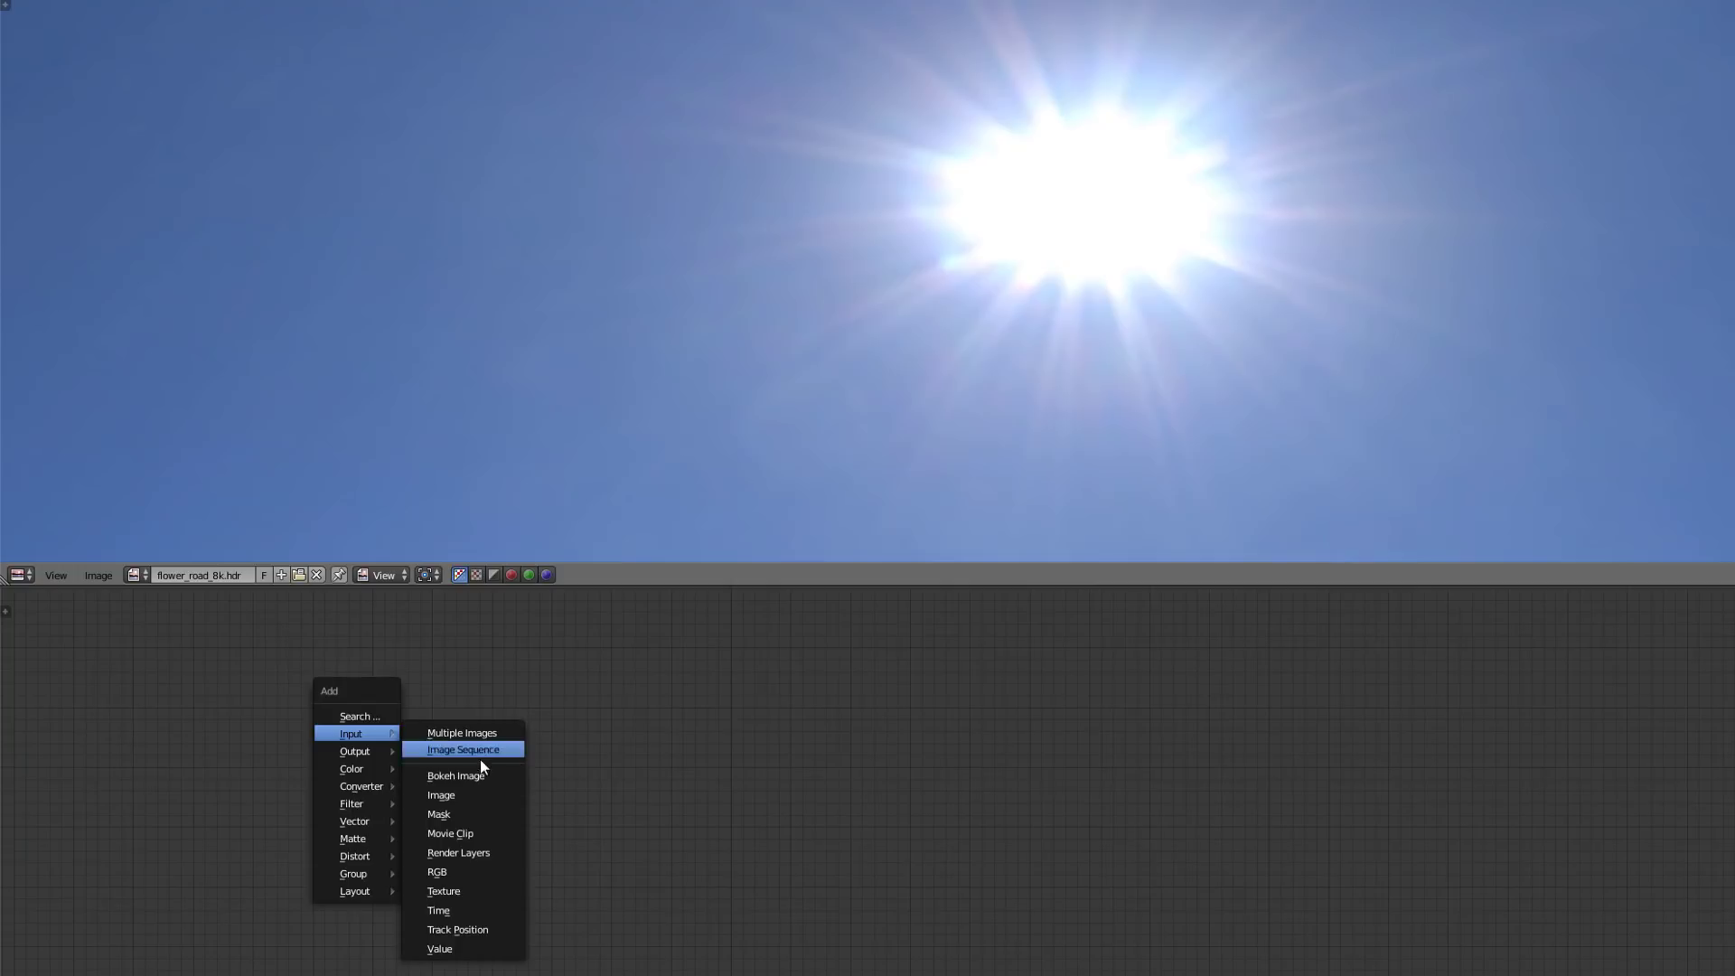
click(487, 794)
click(354, 766)
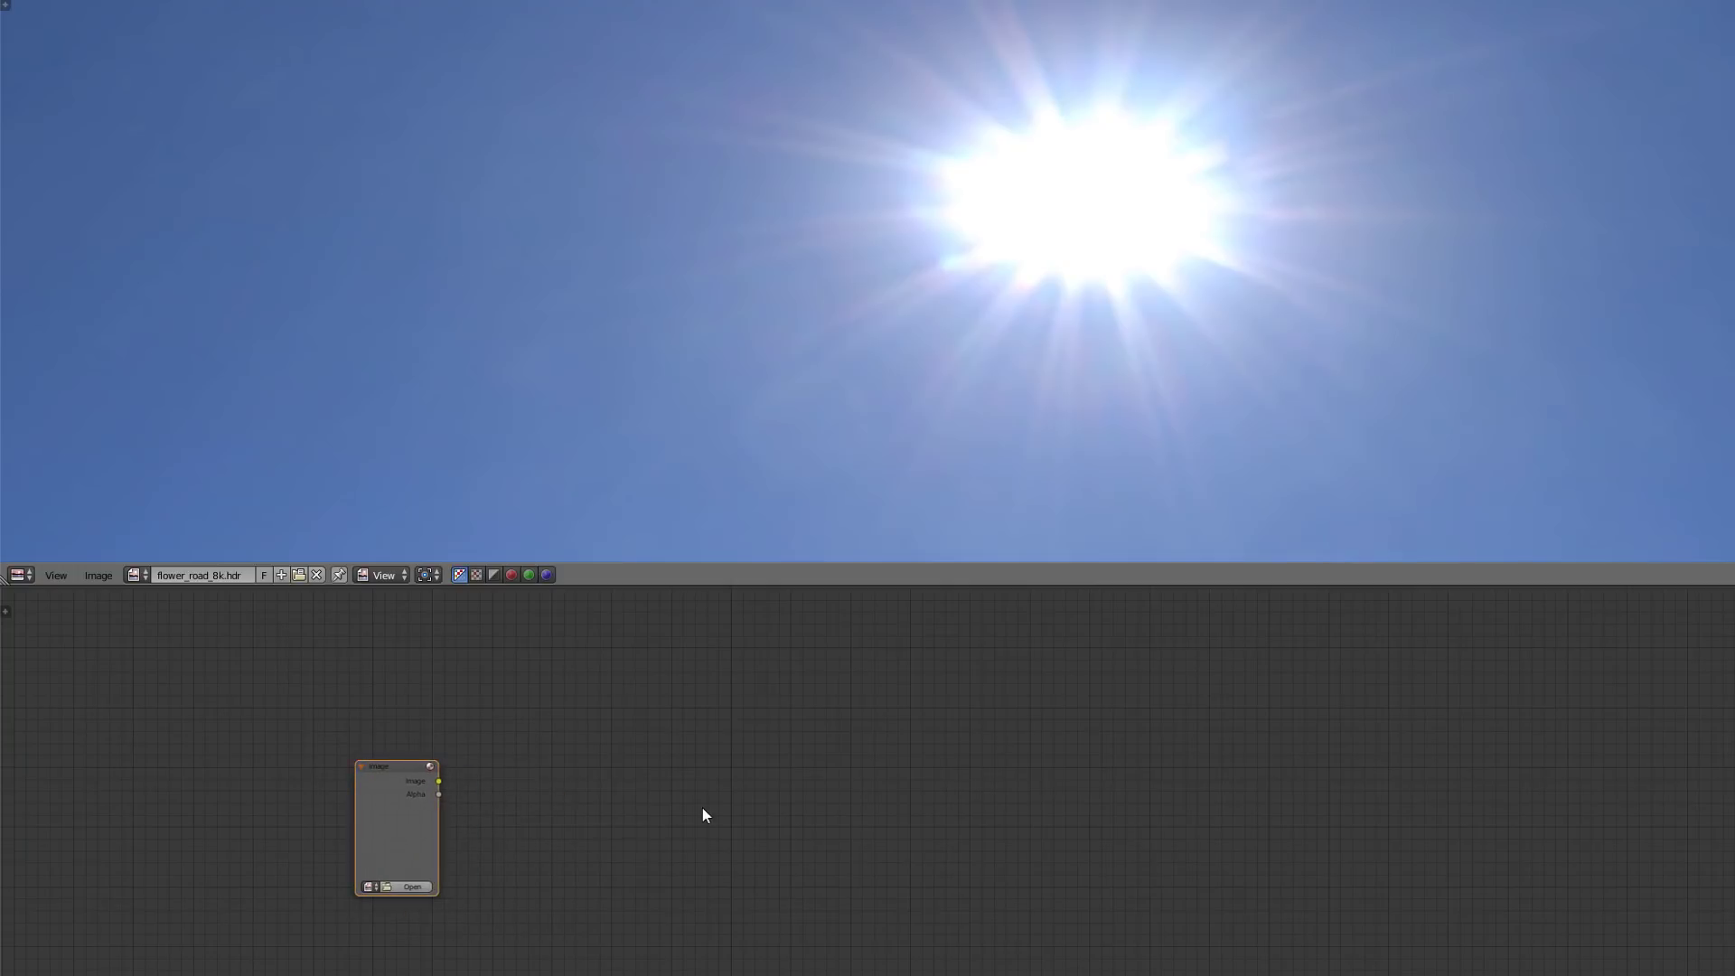
key(shift+a)
ctrl+shift+click(395, 828)
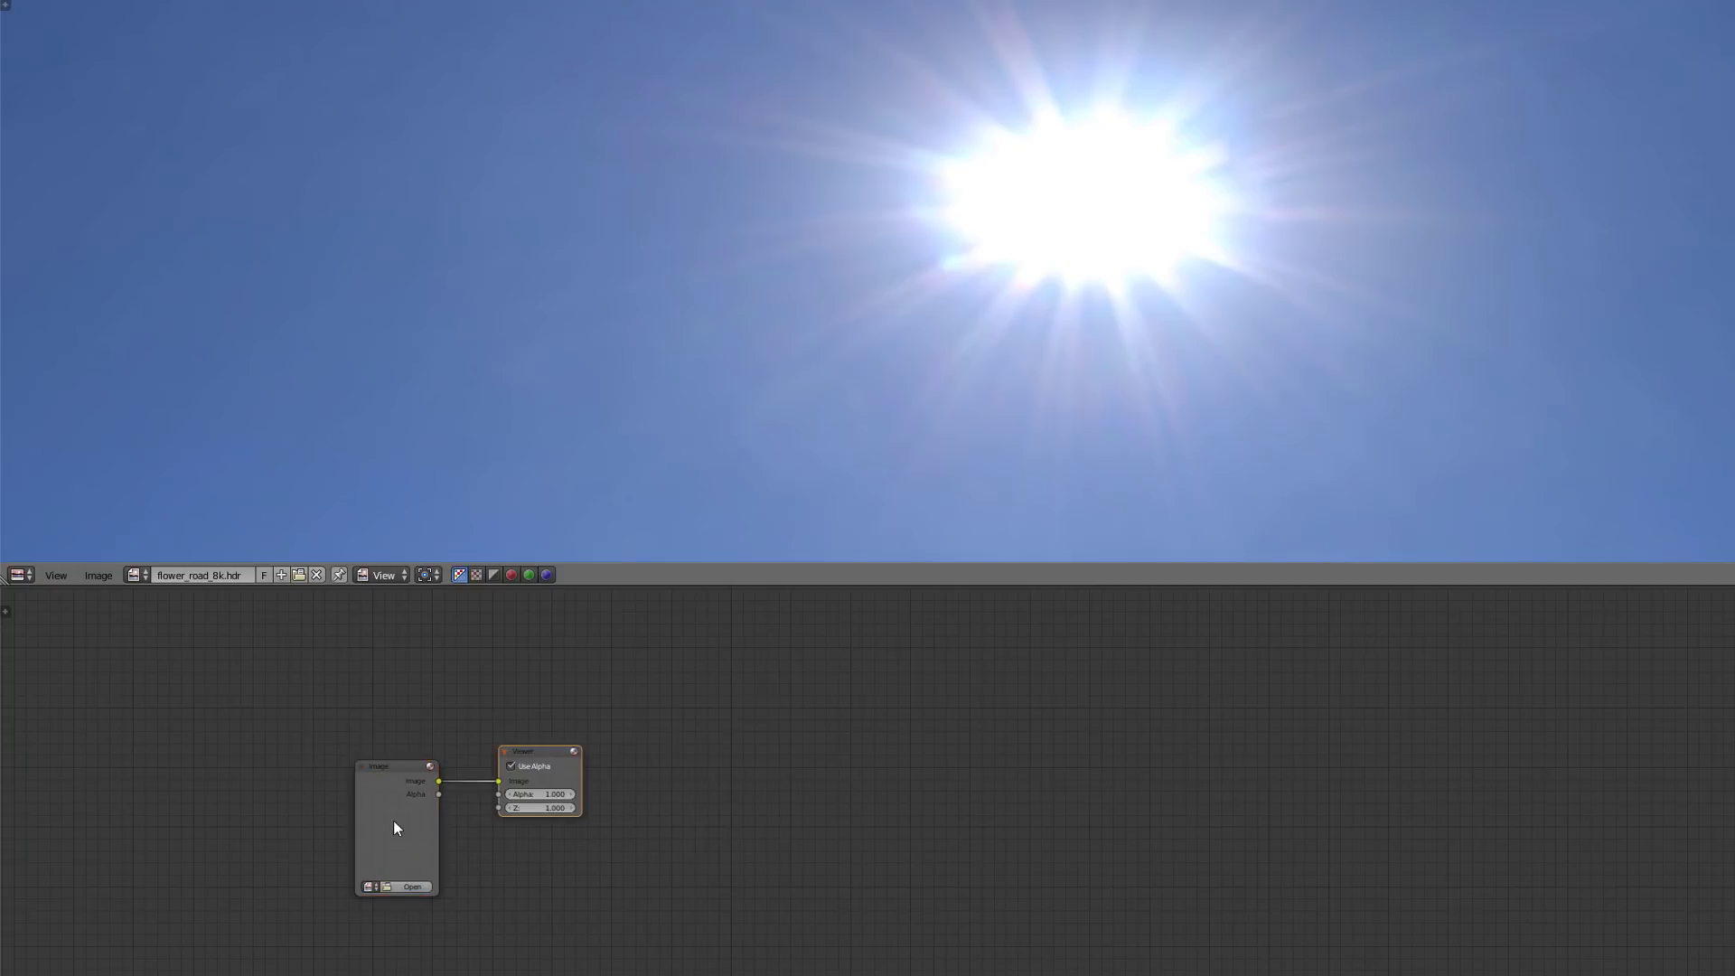
Load flower_road_8k.hdr into the Image node and show the Viewer Node output in the image editor.
click(379, 887)
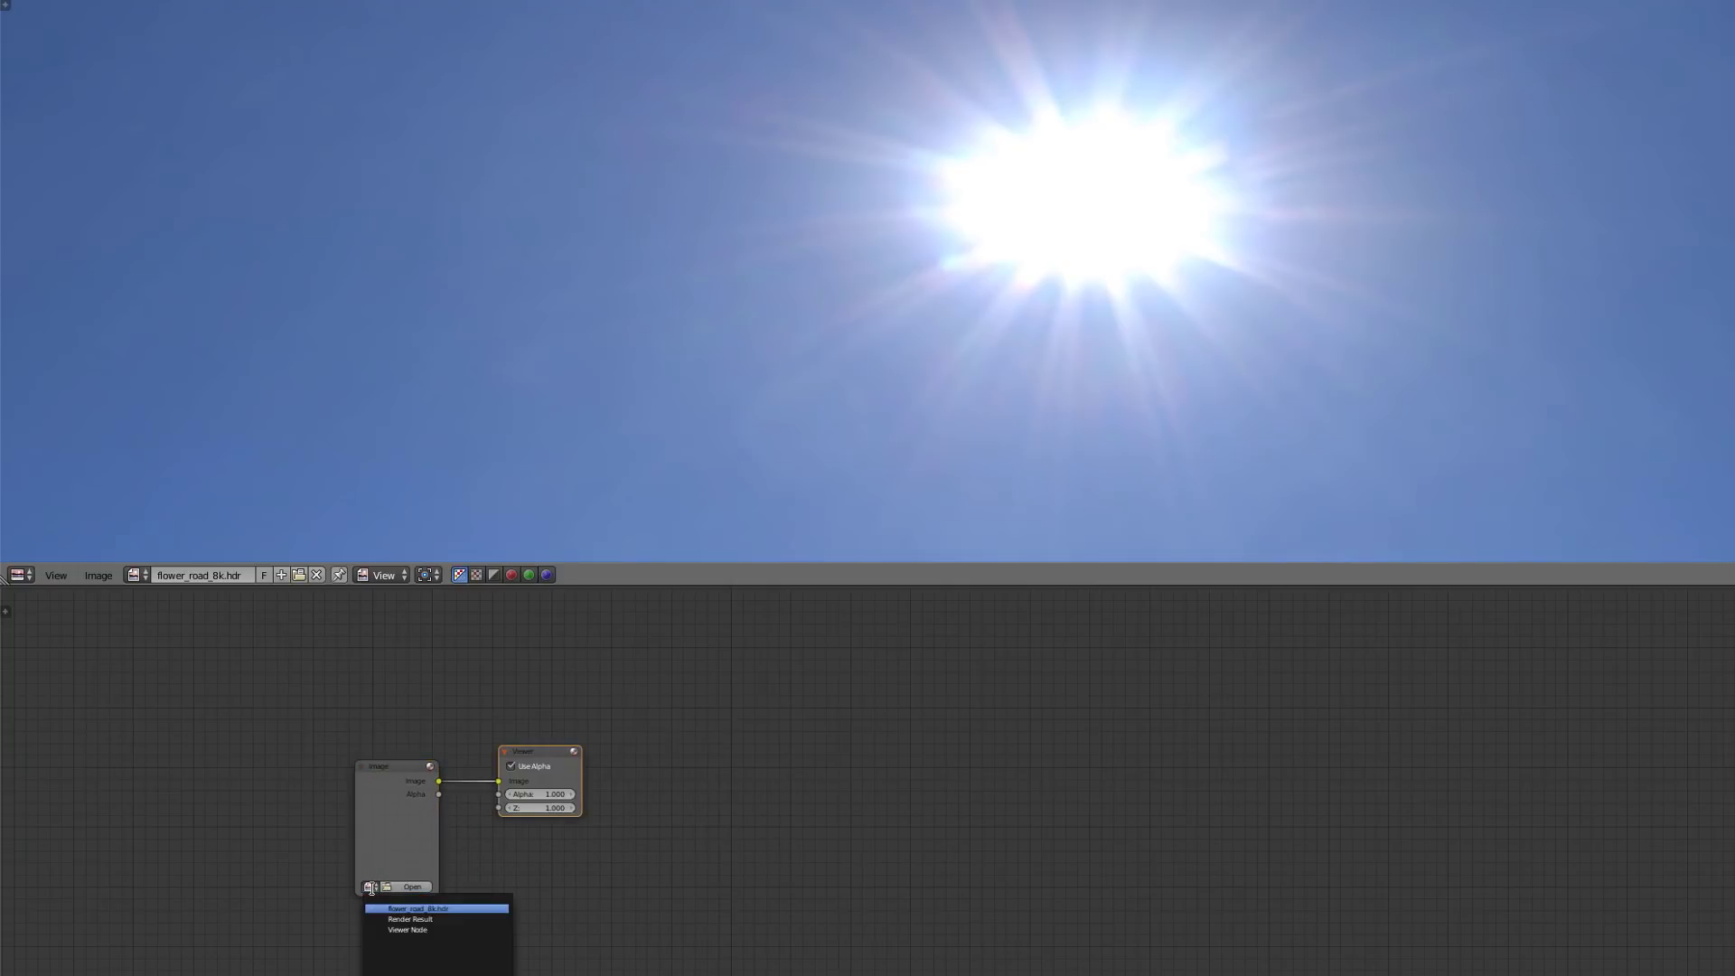
click(465, 909)
click(133, 575)
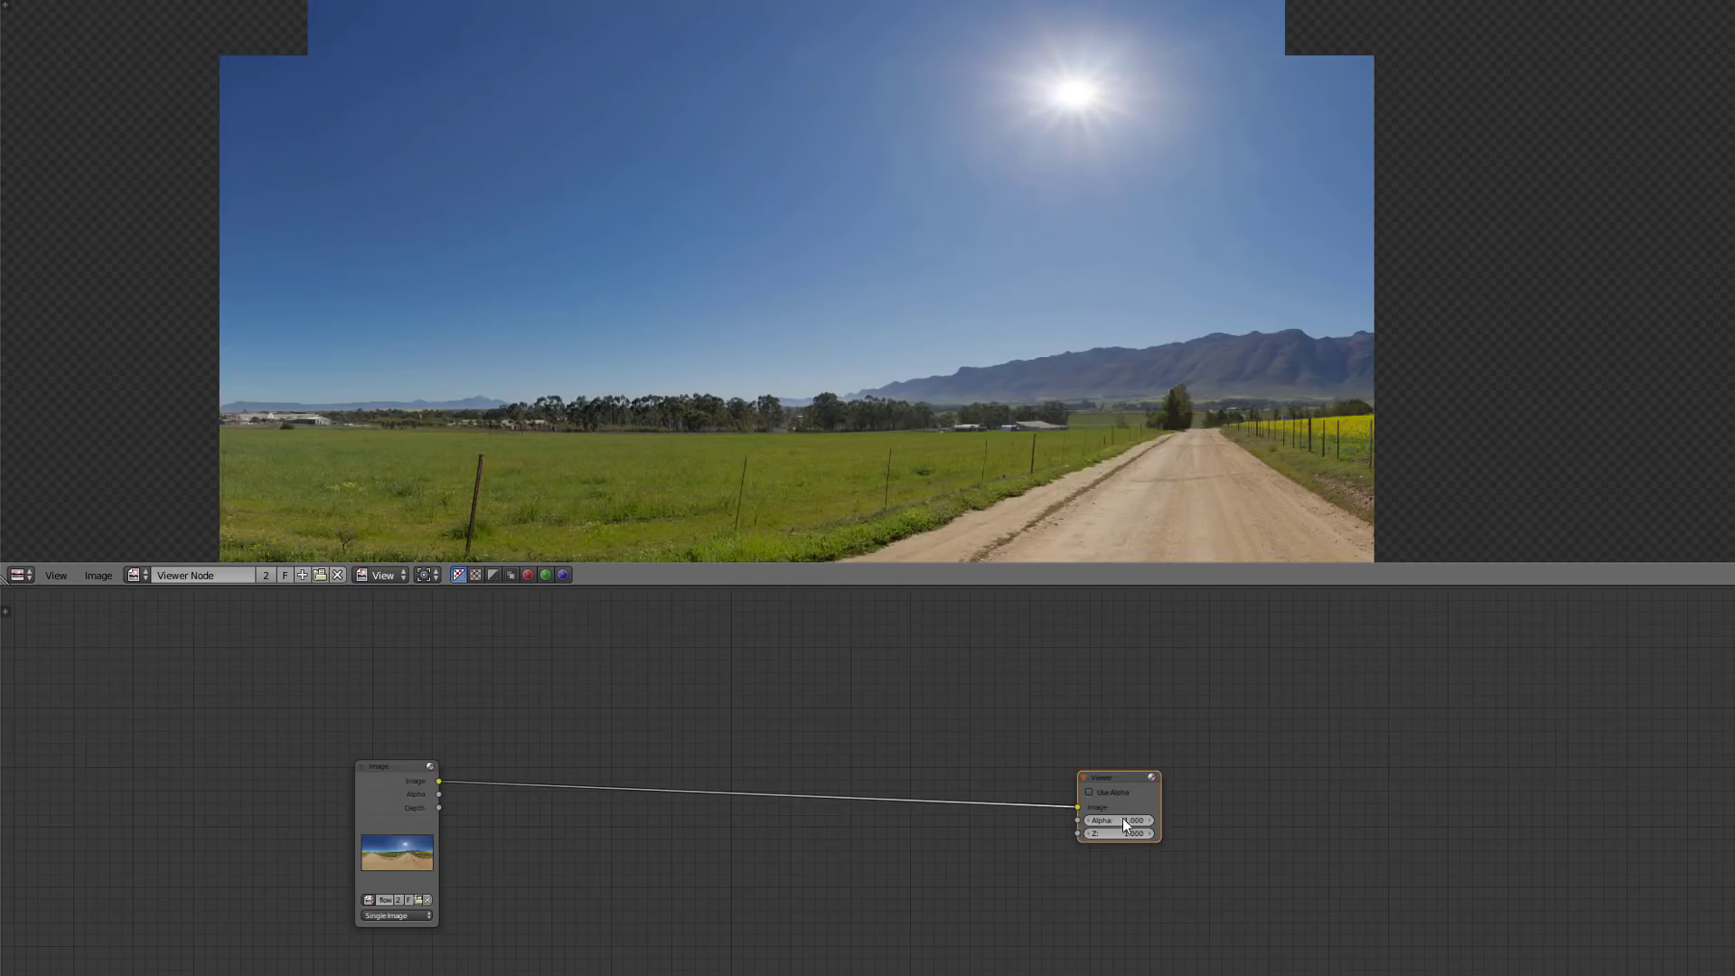
Turn on Use Alpha for the Viewer node and sample the sun's pixel values in the viewer image.
click(1090, 793)
scroll(1092, 394, up, 2)
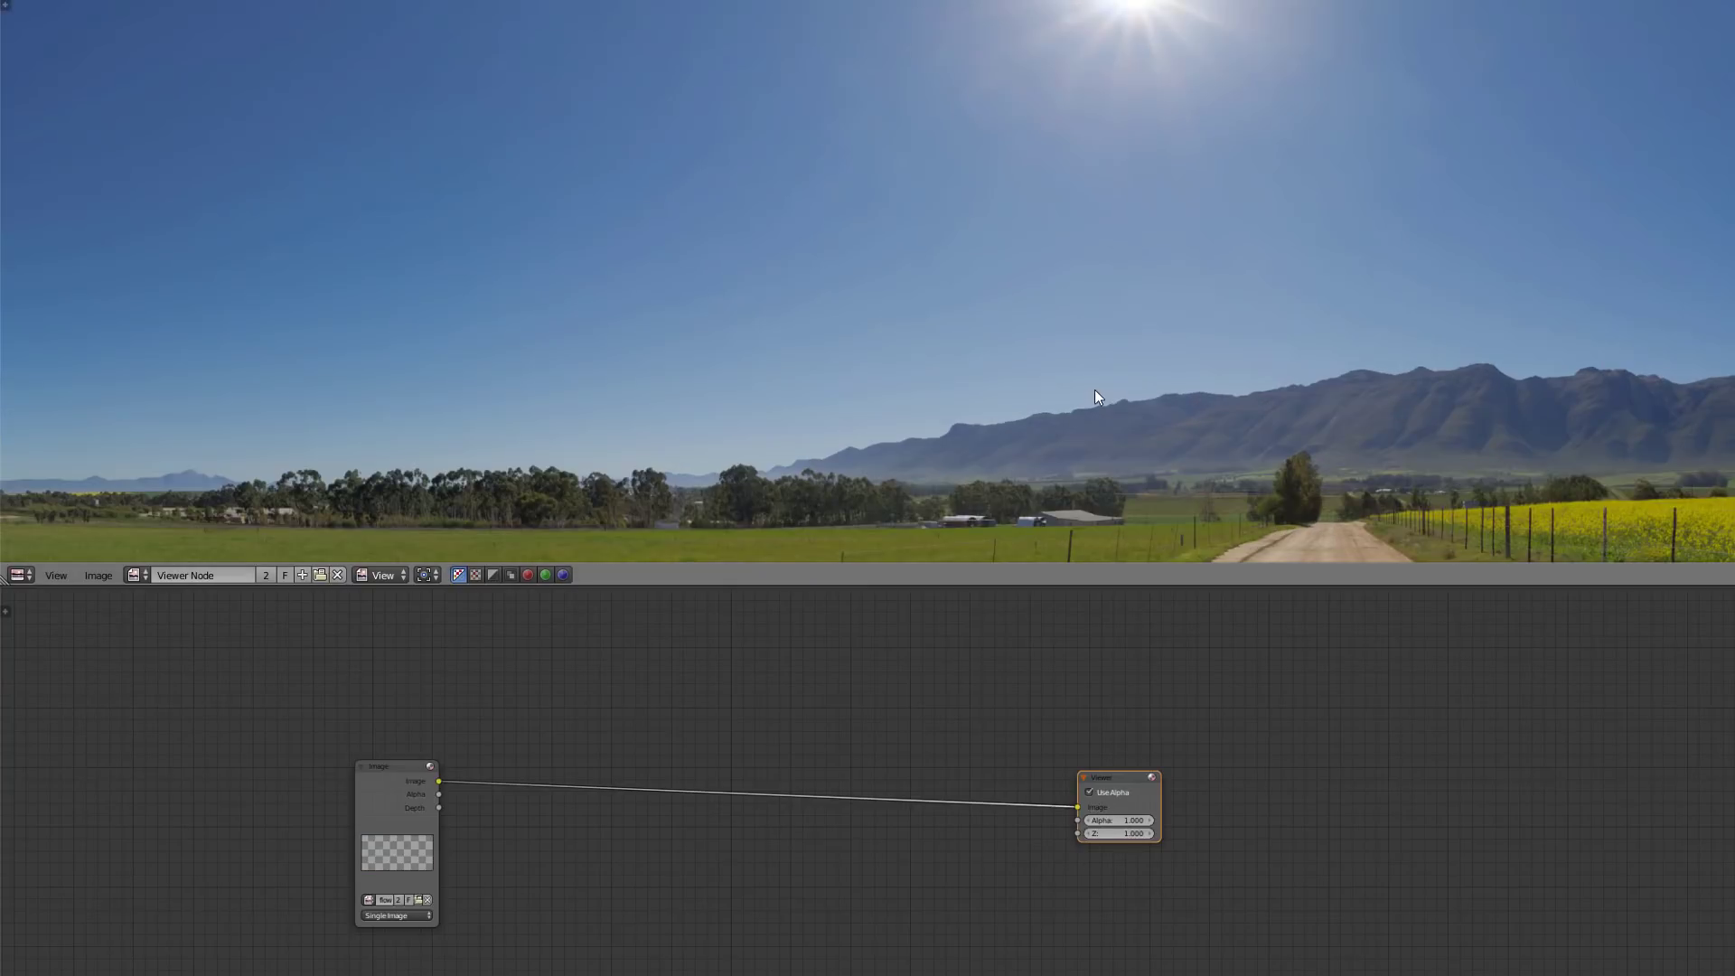
middle_drag(1175, 221, 976, 480)
scroll(813, 383, up, 2)
drag(814, 383, 756, 322)
Move the Image node farther from the Viewer node to make room between them.
middle_drag(562, 829, 772, 743)
scroll(772, 743, up, 4)
drag(463, 668, 304, 779)
scroll(857, 730, down, 2)
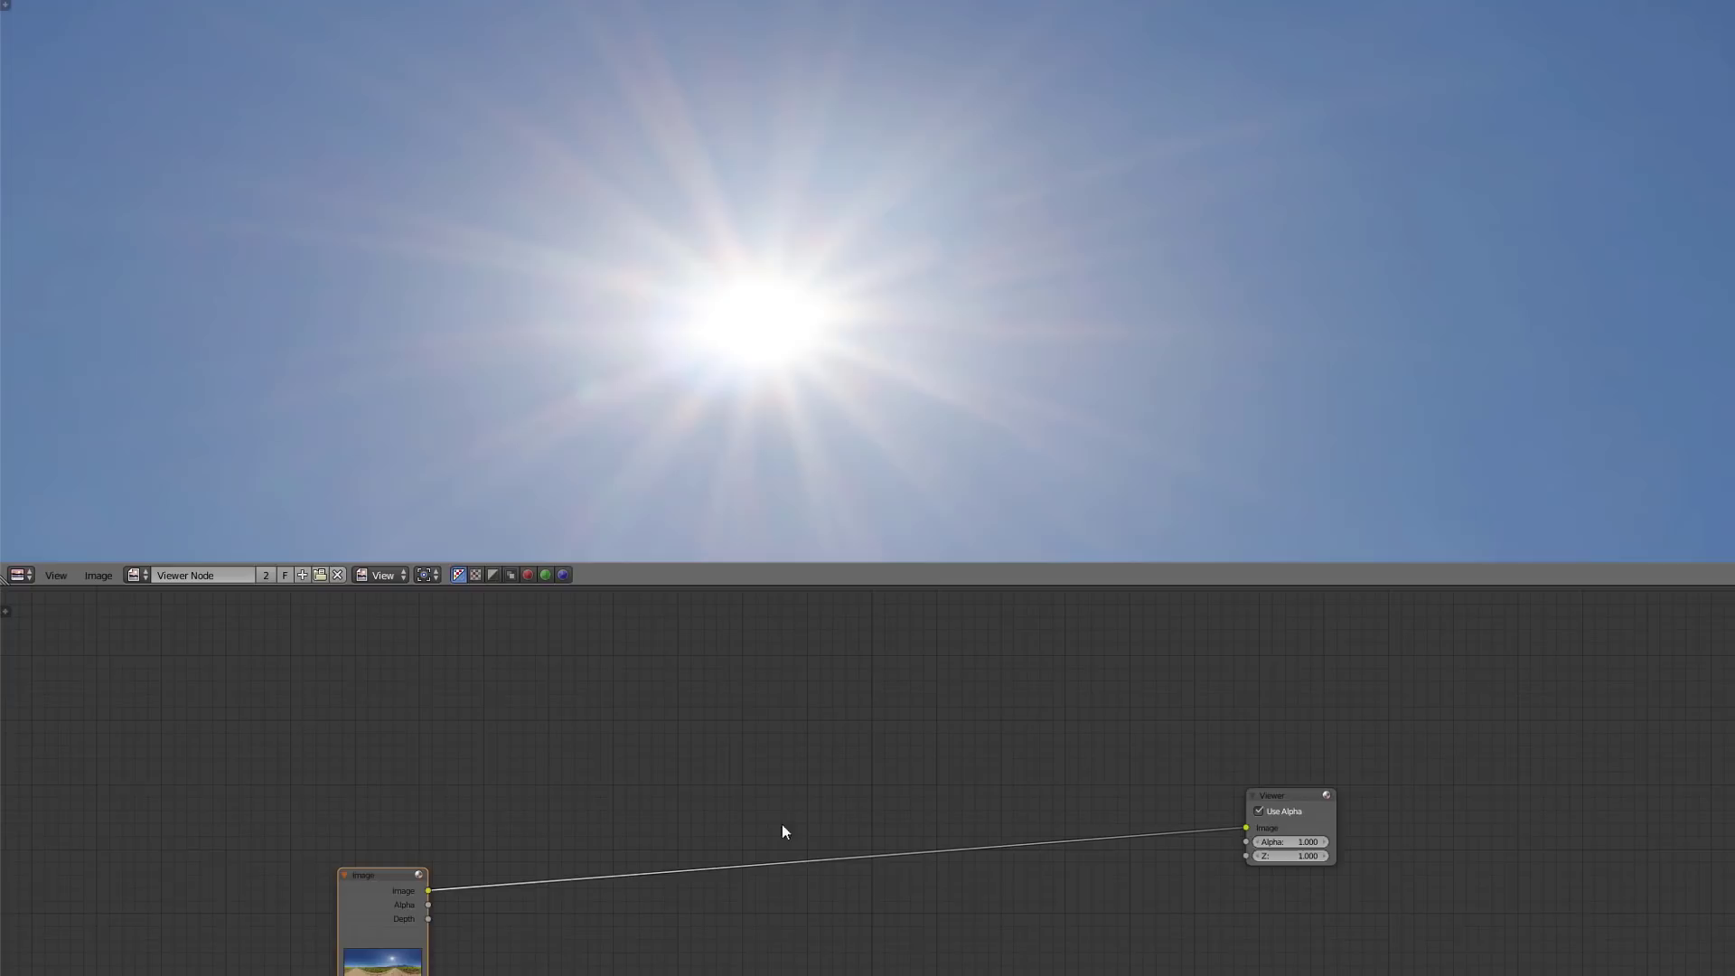
Add a Mix color node between the Image and Viewer nodes and turn on its Clamp option.
key(shift+a)
mouse_move(767, 843)
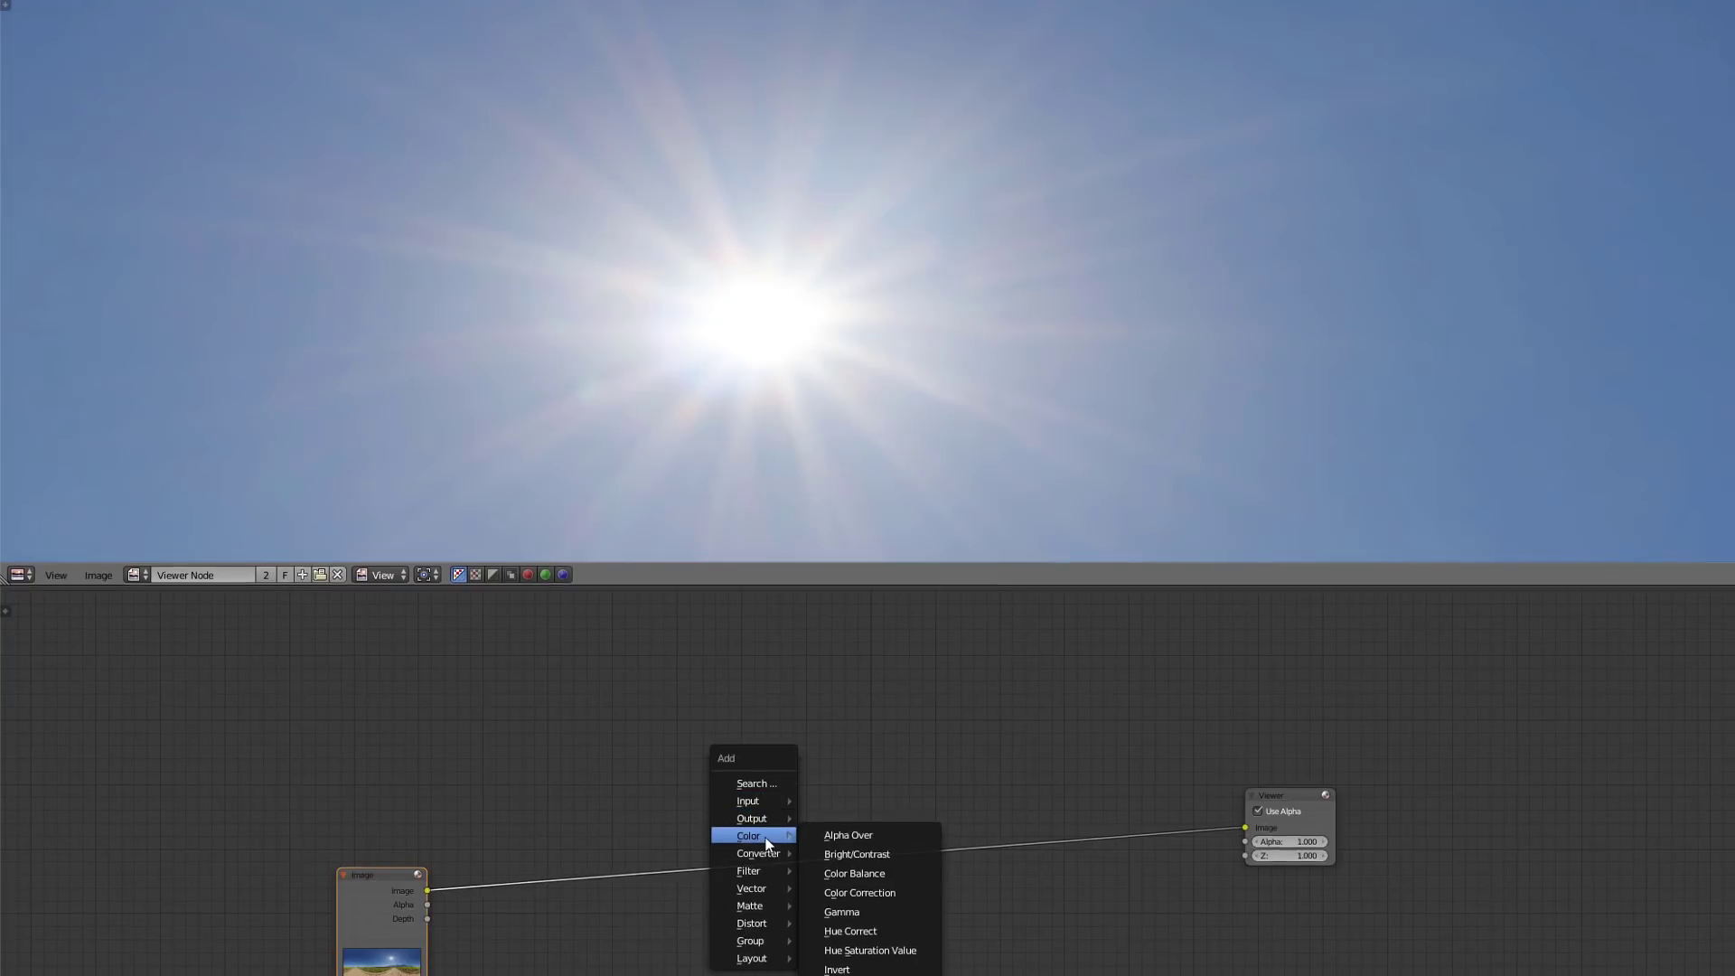
click(862, 873)
click(813, 624)
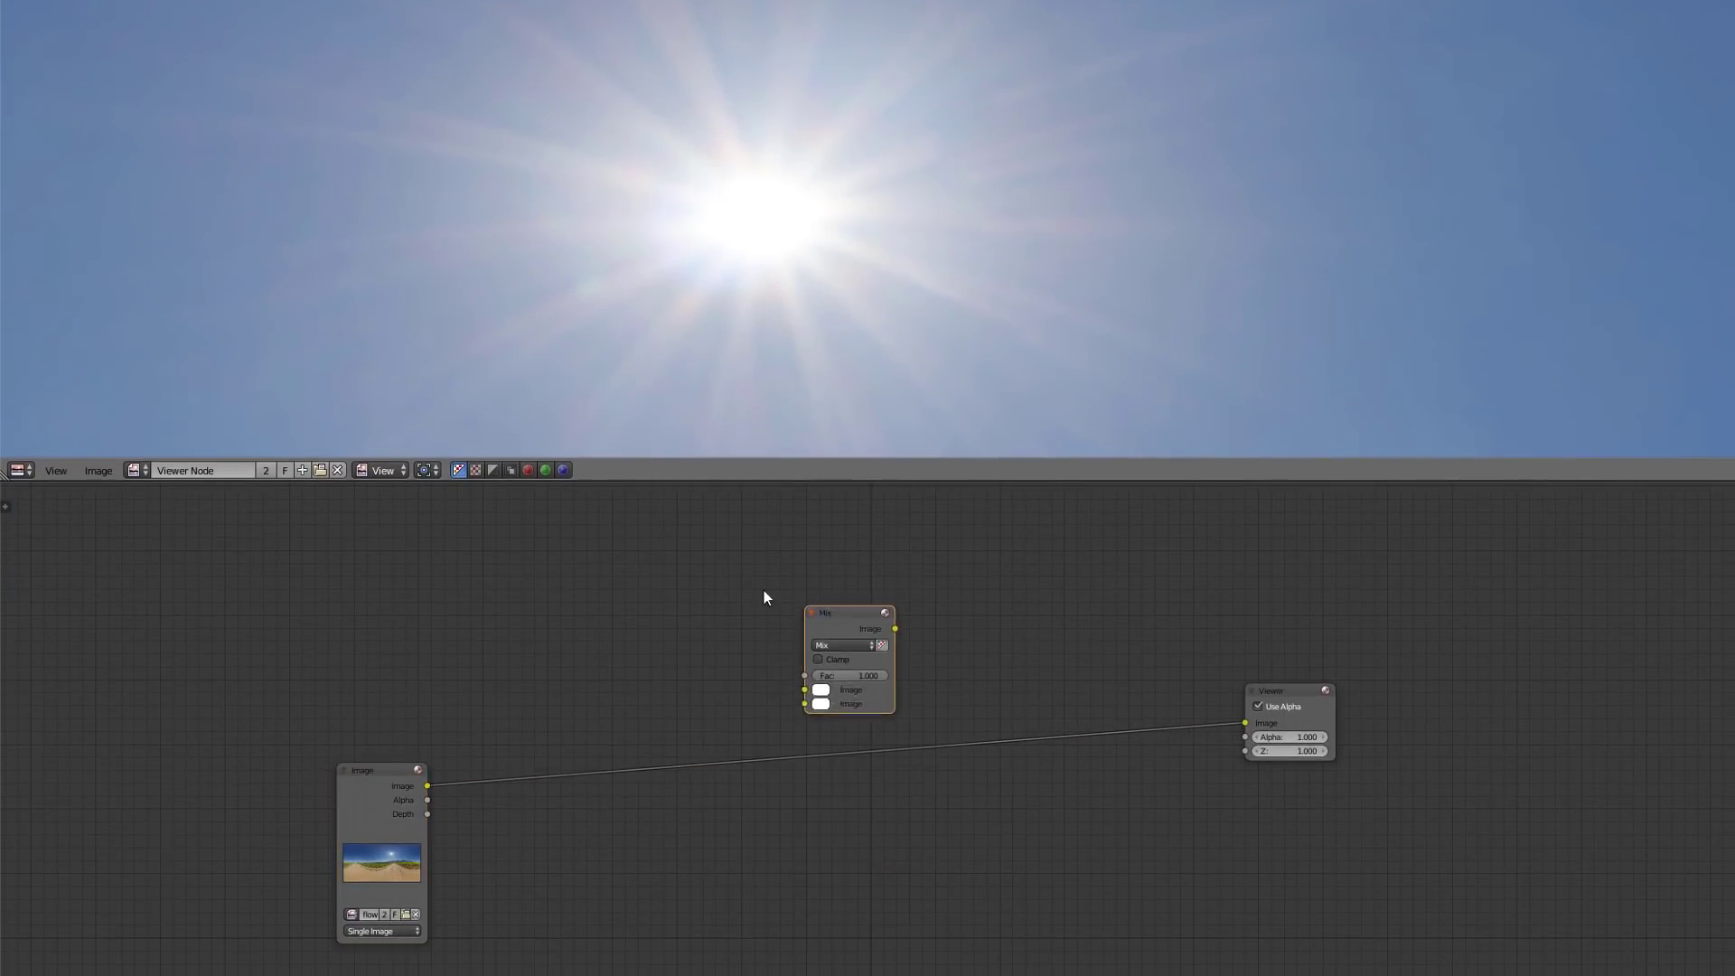
click(750, 586)
click(764, 641)
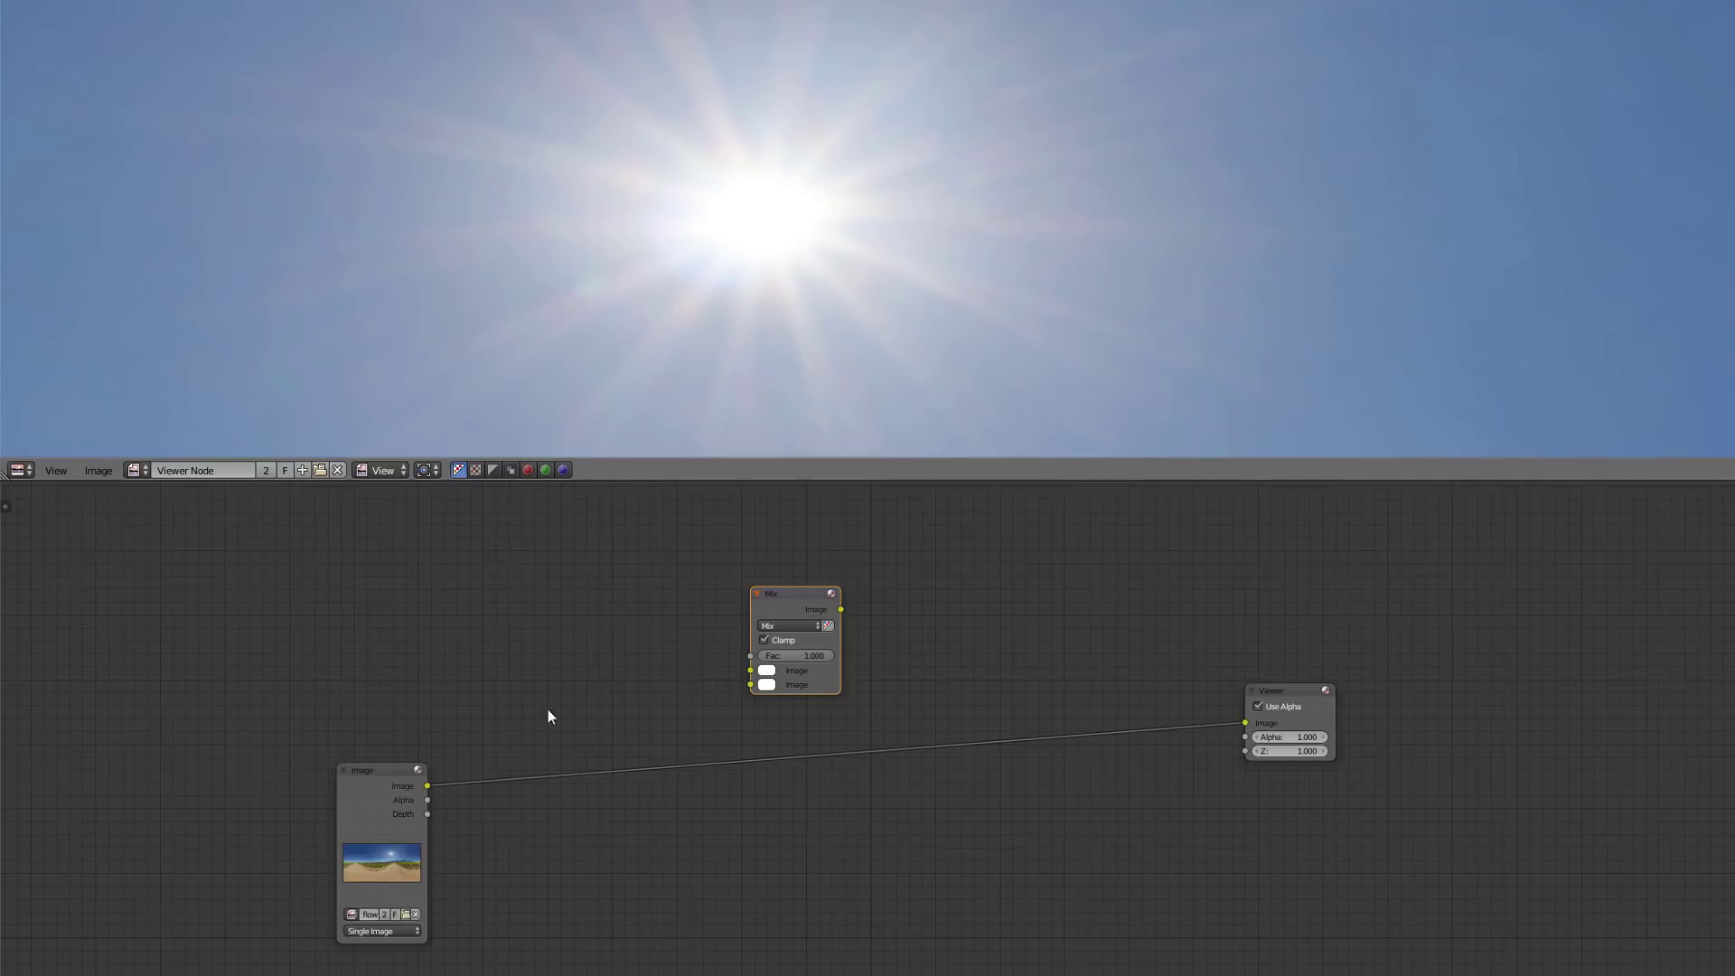
Route the Image node through the Mix node's first image input to the Viewer with Fac at 0.000, and inspect the sun.
drag(428, 785, 758, 655)
ctrl+shift+click(806, 600)
drag(761, 253, 758, 212)
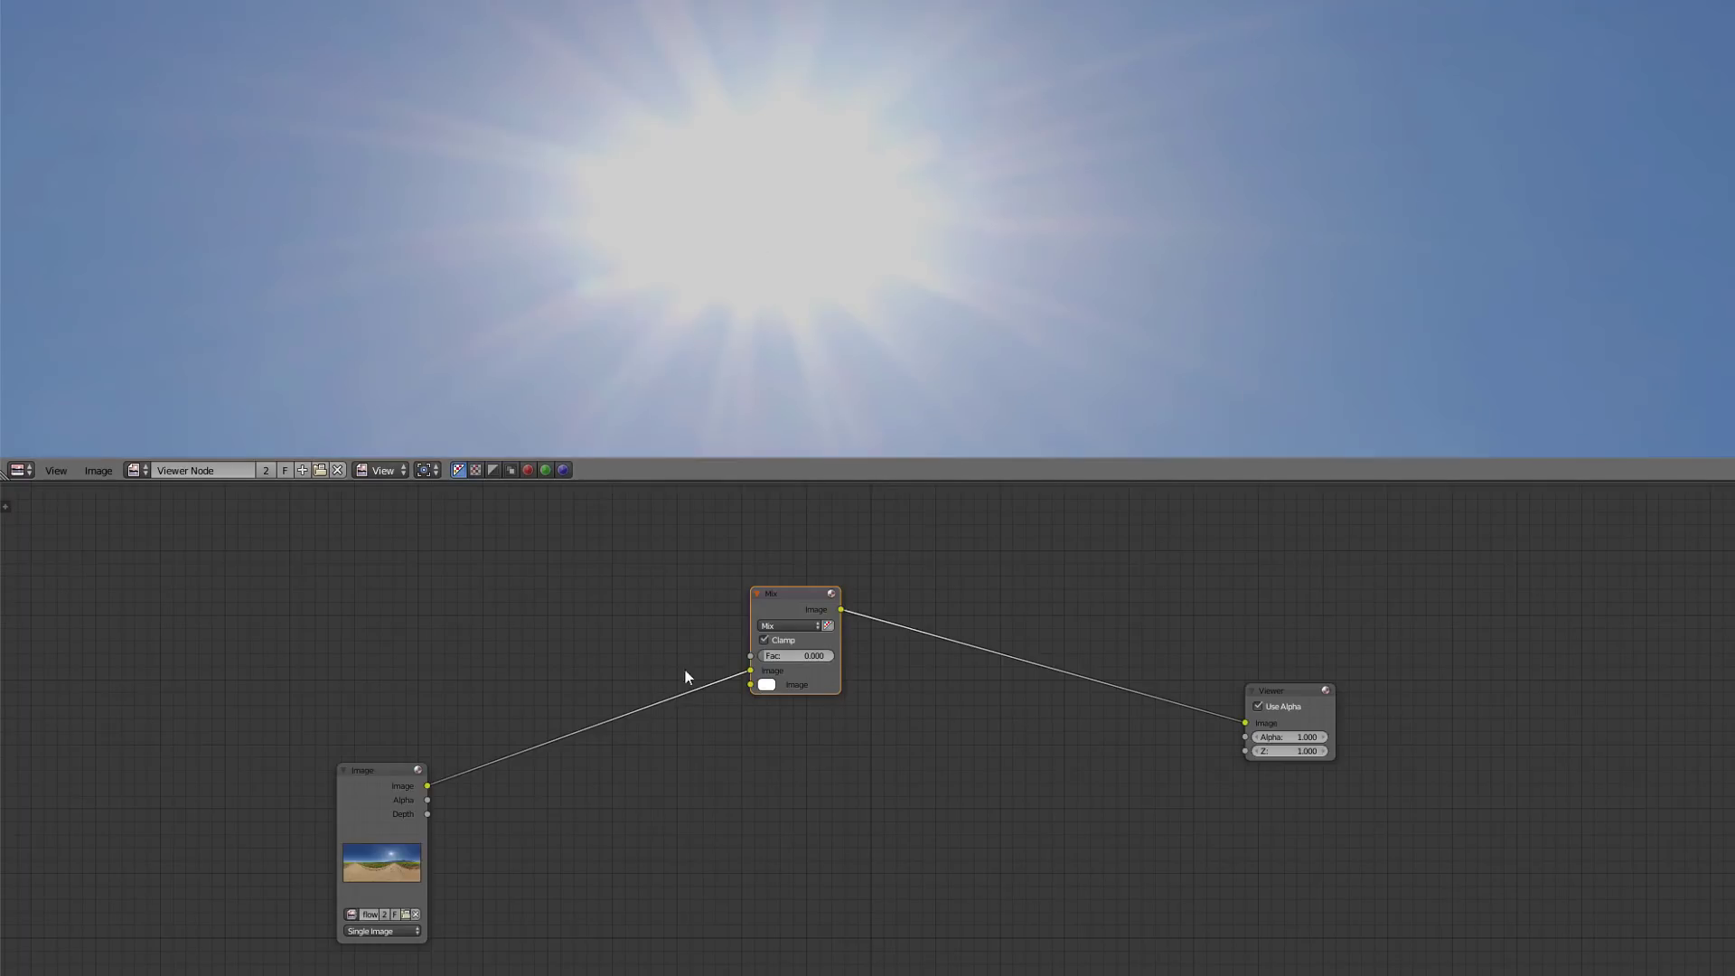
Reposition the Image node, add a Separate RGBA node beside it, and connect the Image output to its input.
middle_drag(706, 751, 900, 566)
drag(577, 612, 462, 628)
right_drag(463, 635, 398, 654)
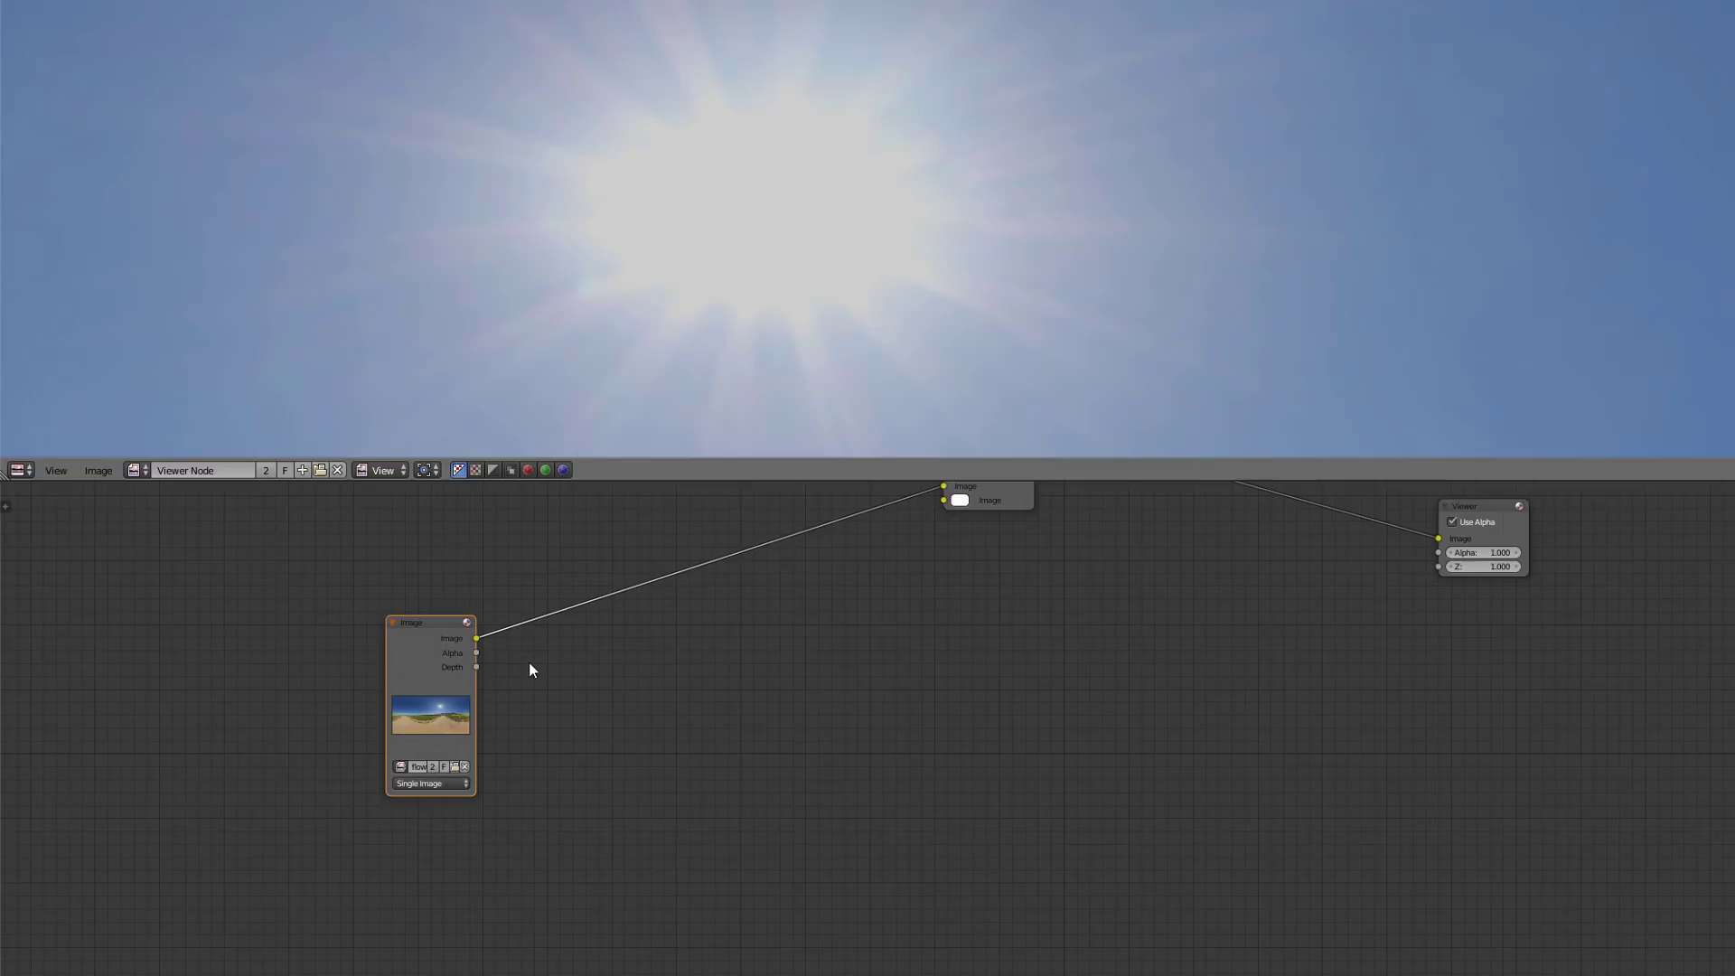
key(shift+a)
mouse_move(565, 694)
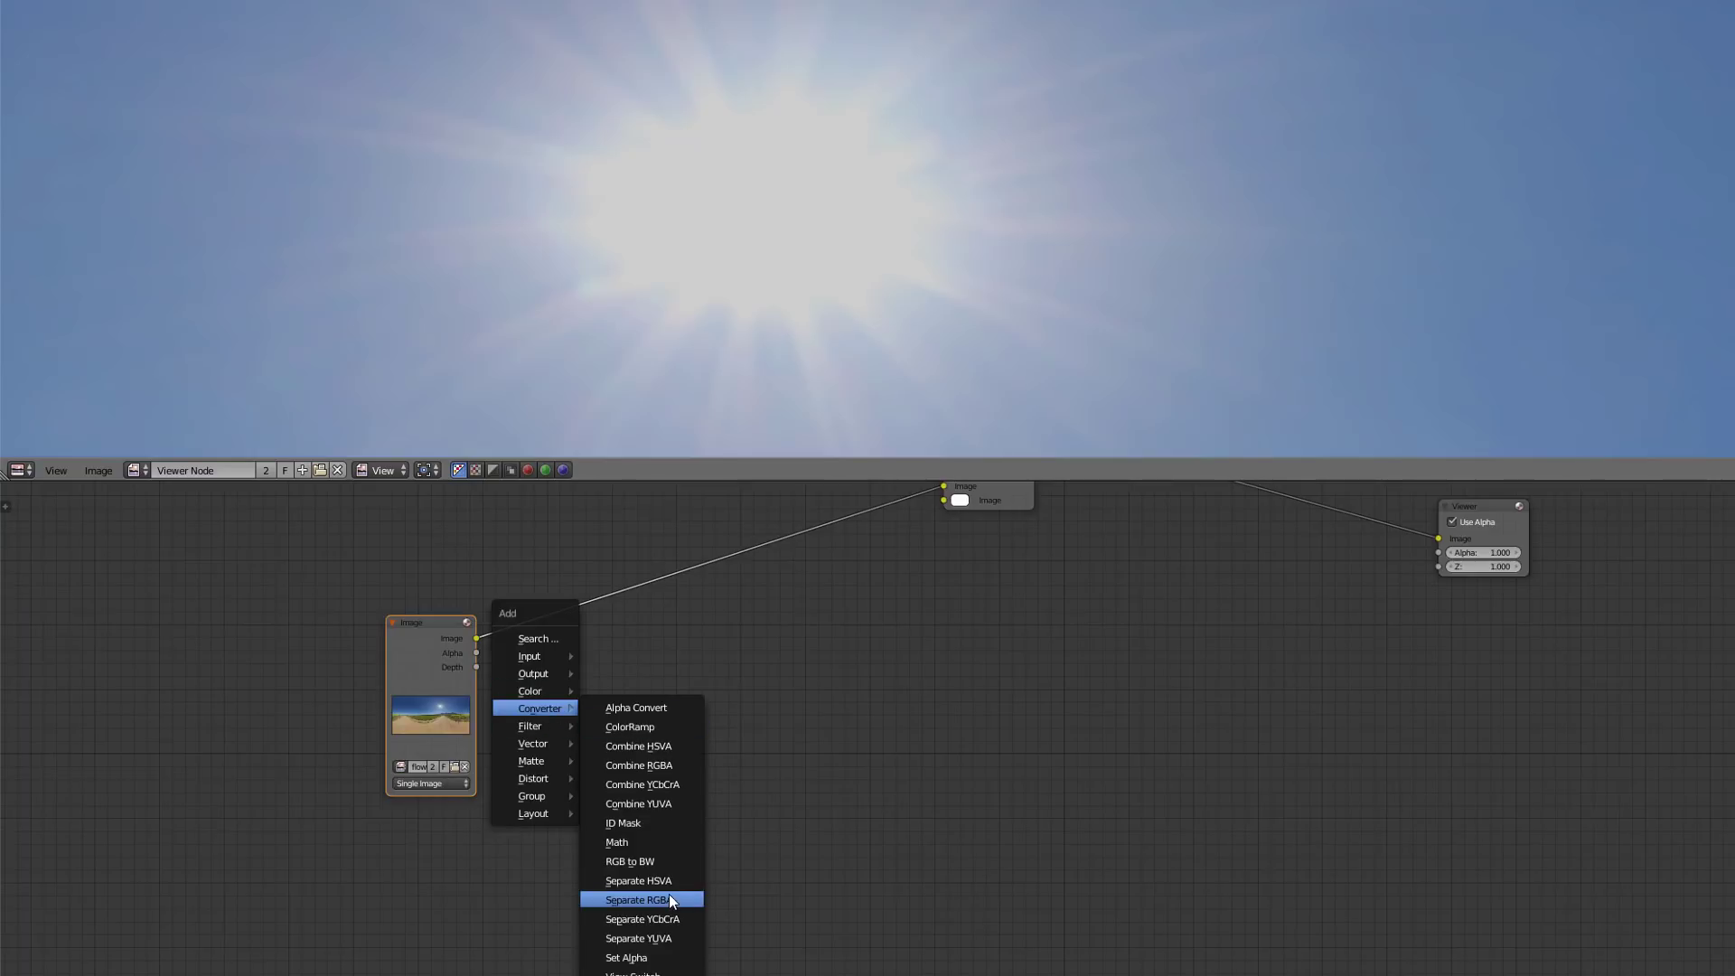
click(642, 900)
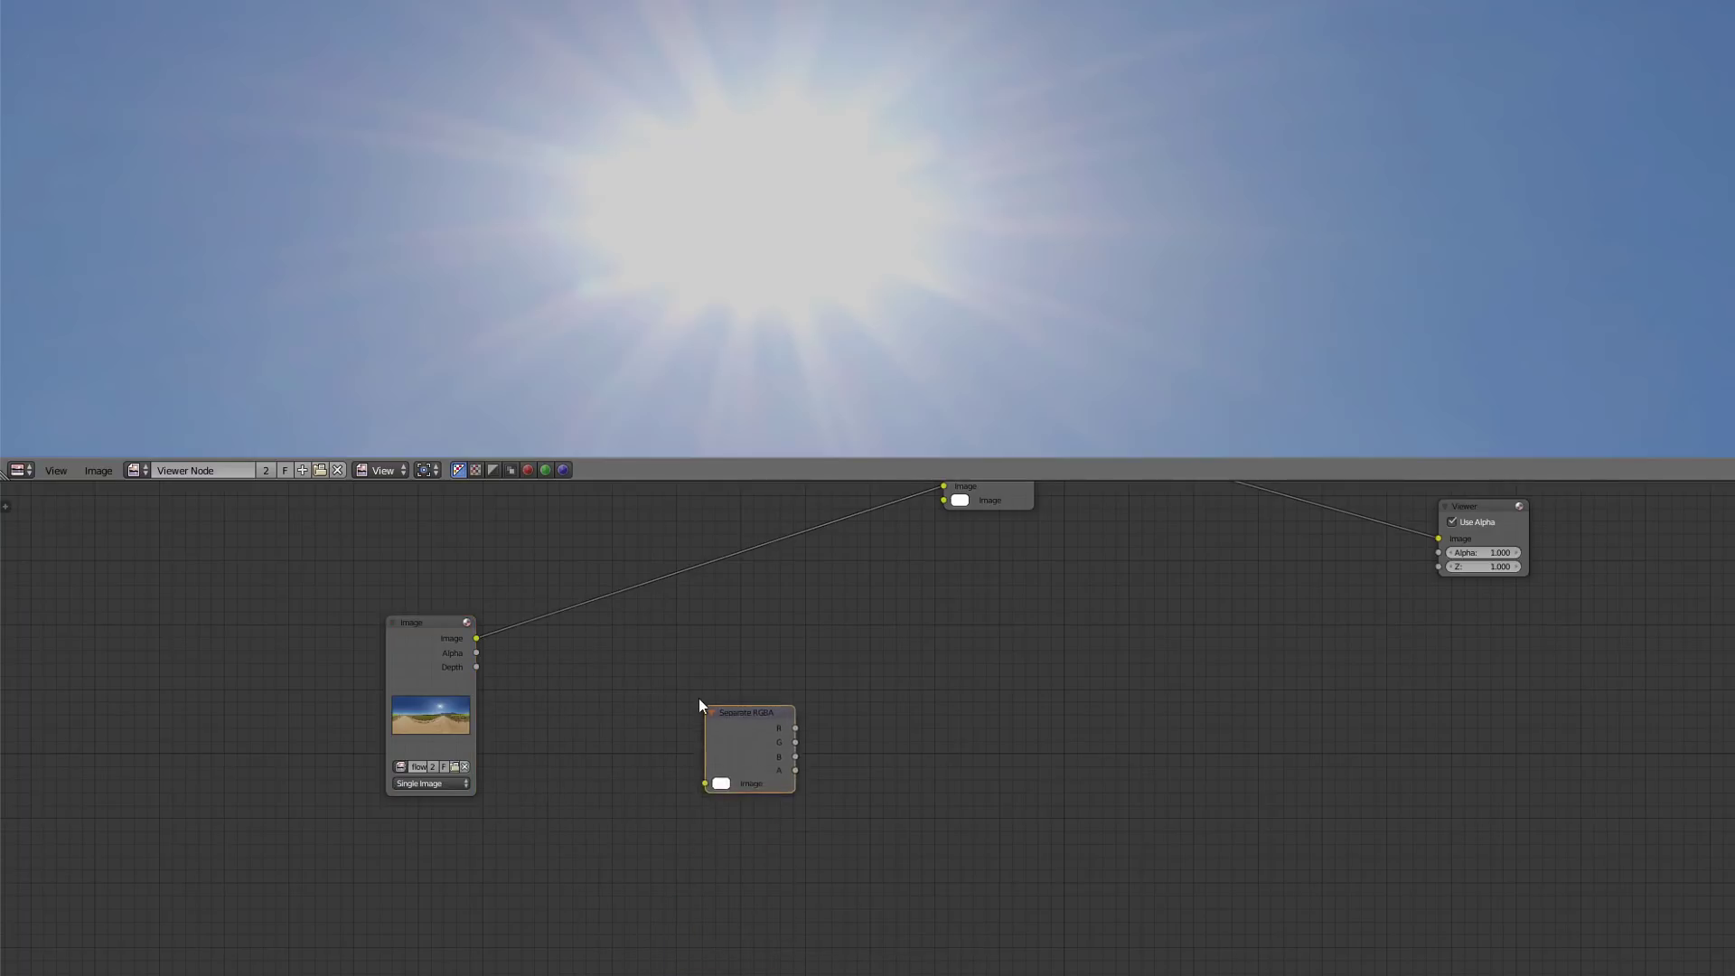
click(655, 669)
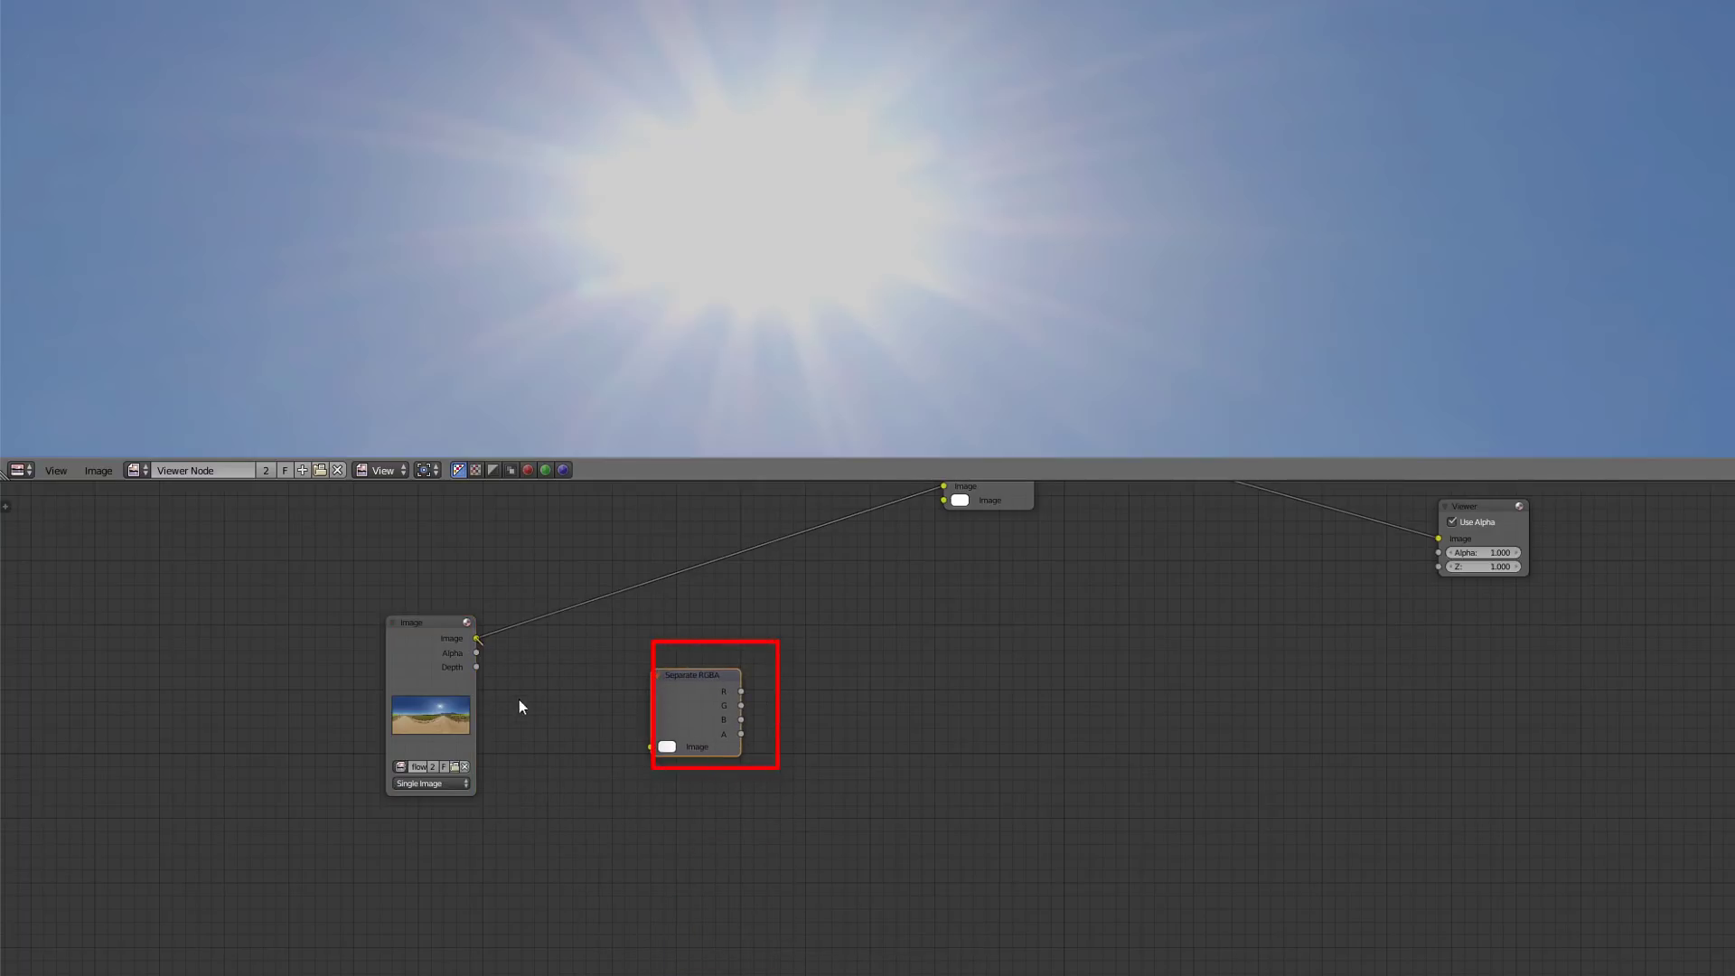
drag(476, 638, 605, 732)
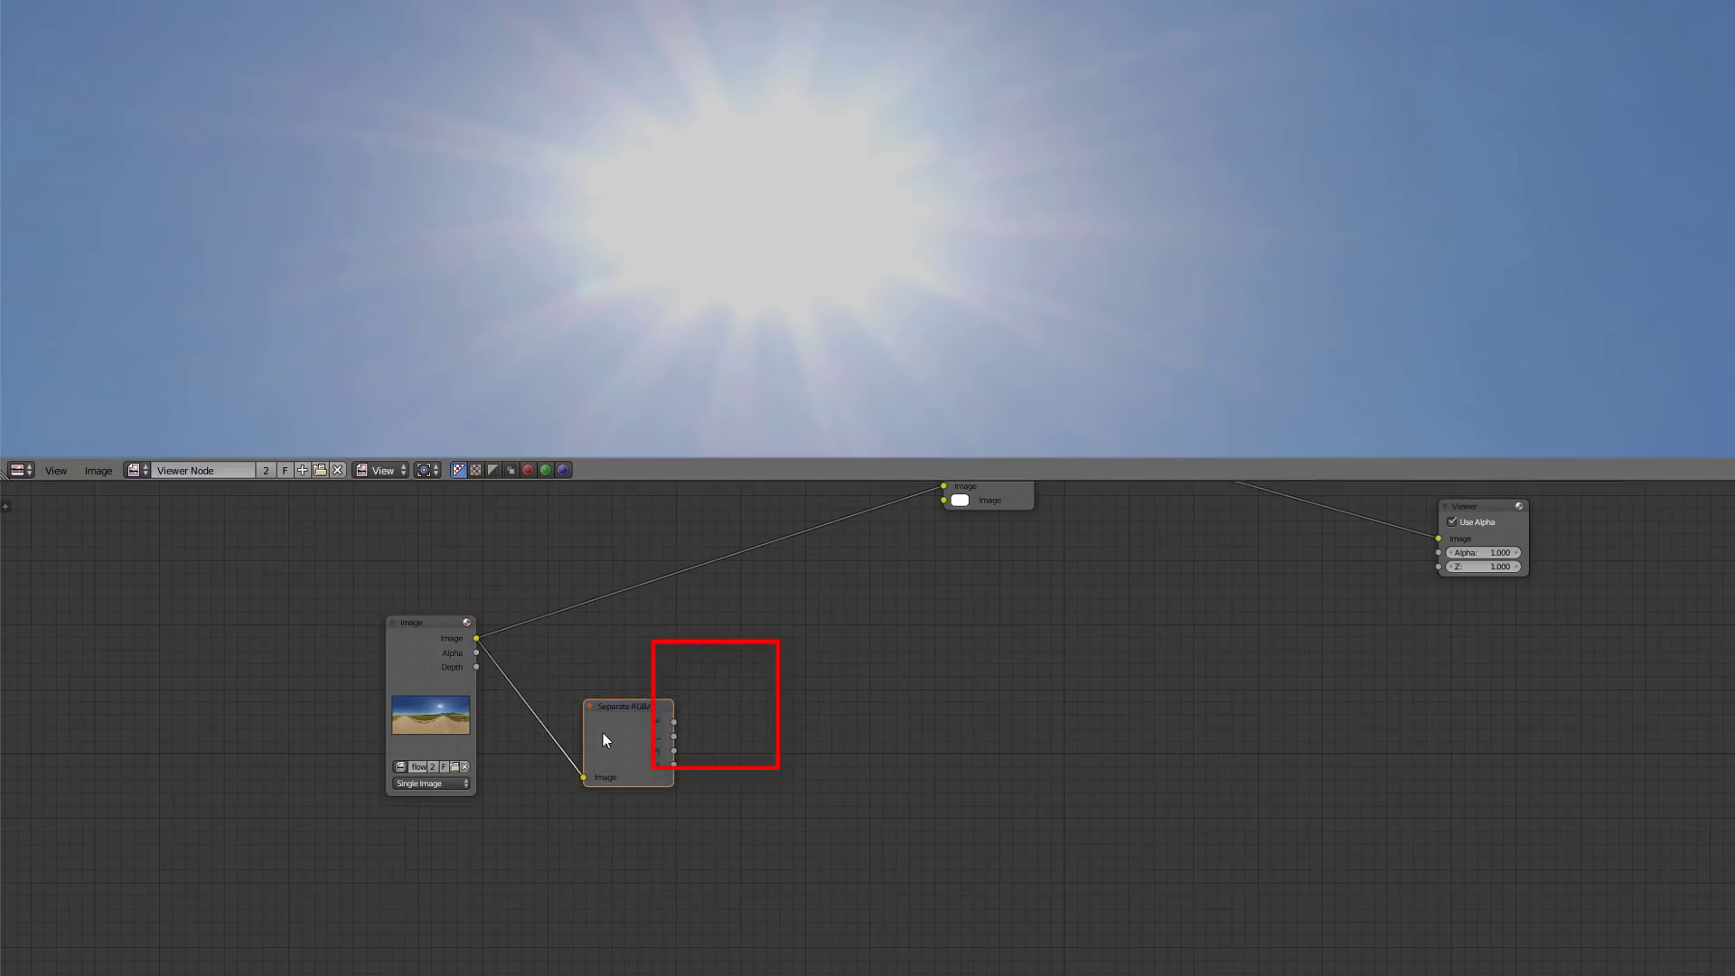
Add a Math node set to Maximum and connect the R output of Separate RGBA to its first value.
key(shift+a)
mouse_move(730, 708)
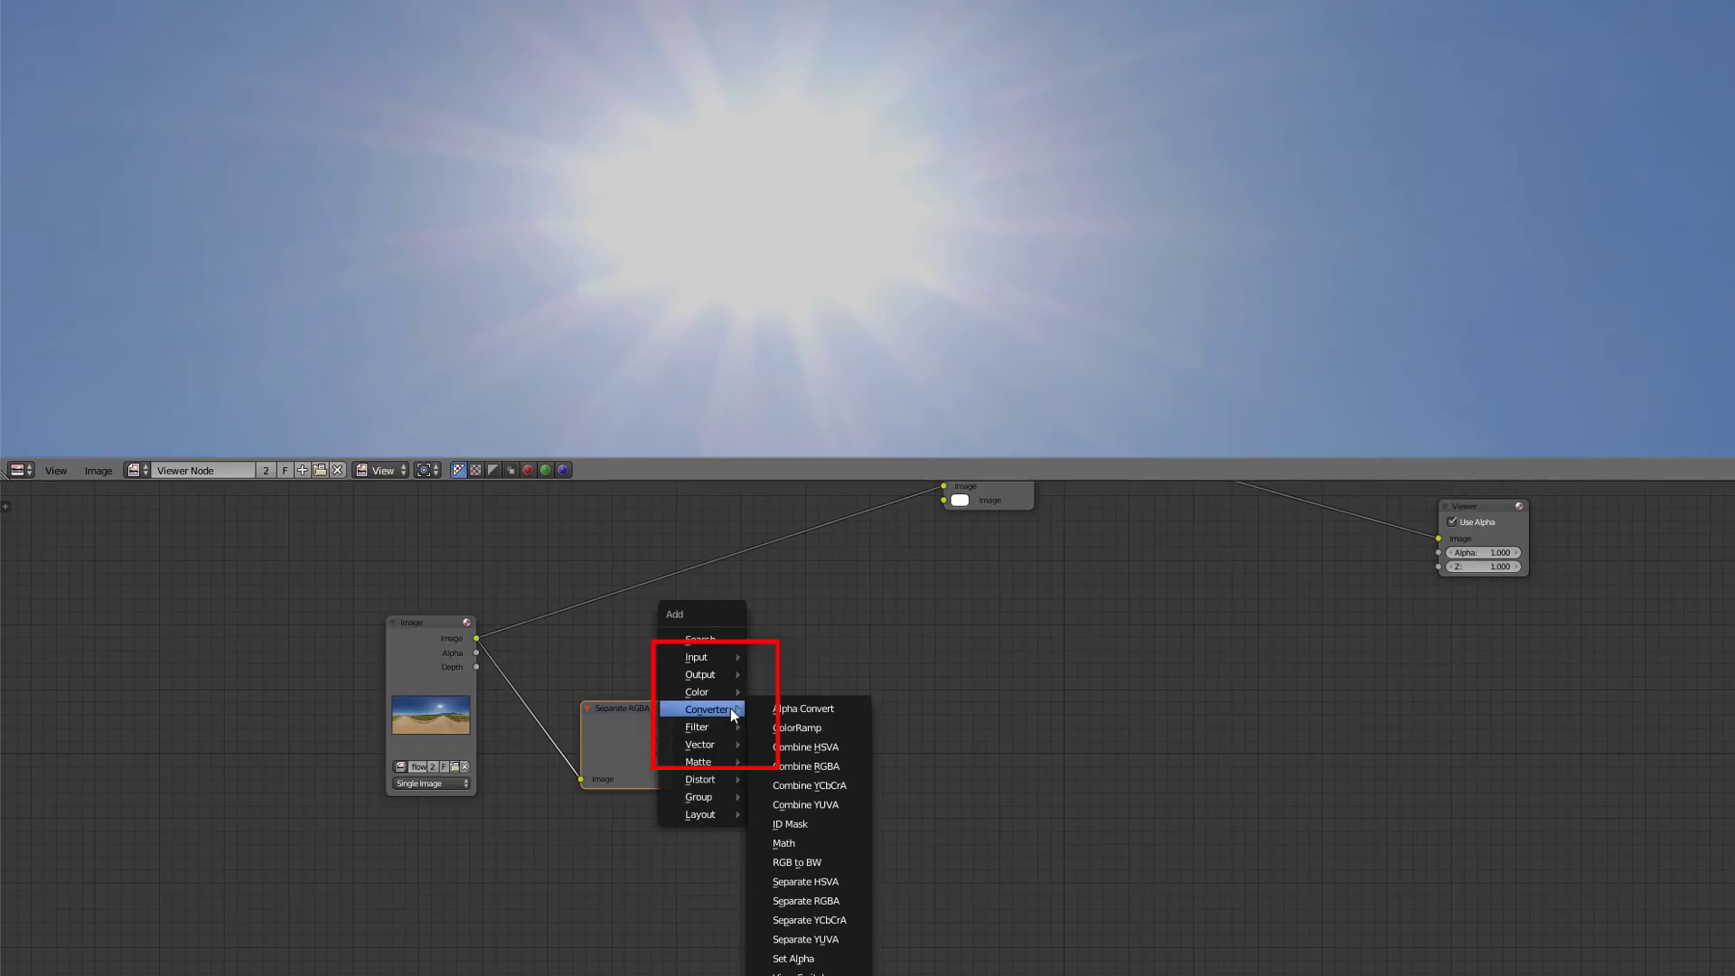
click(799, 843)
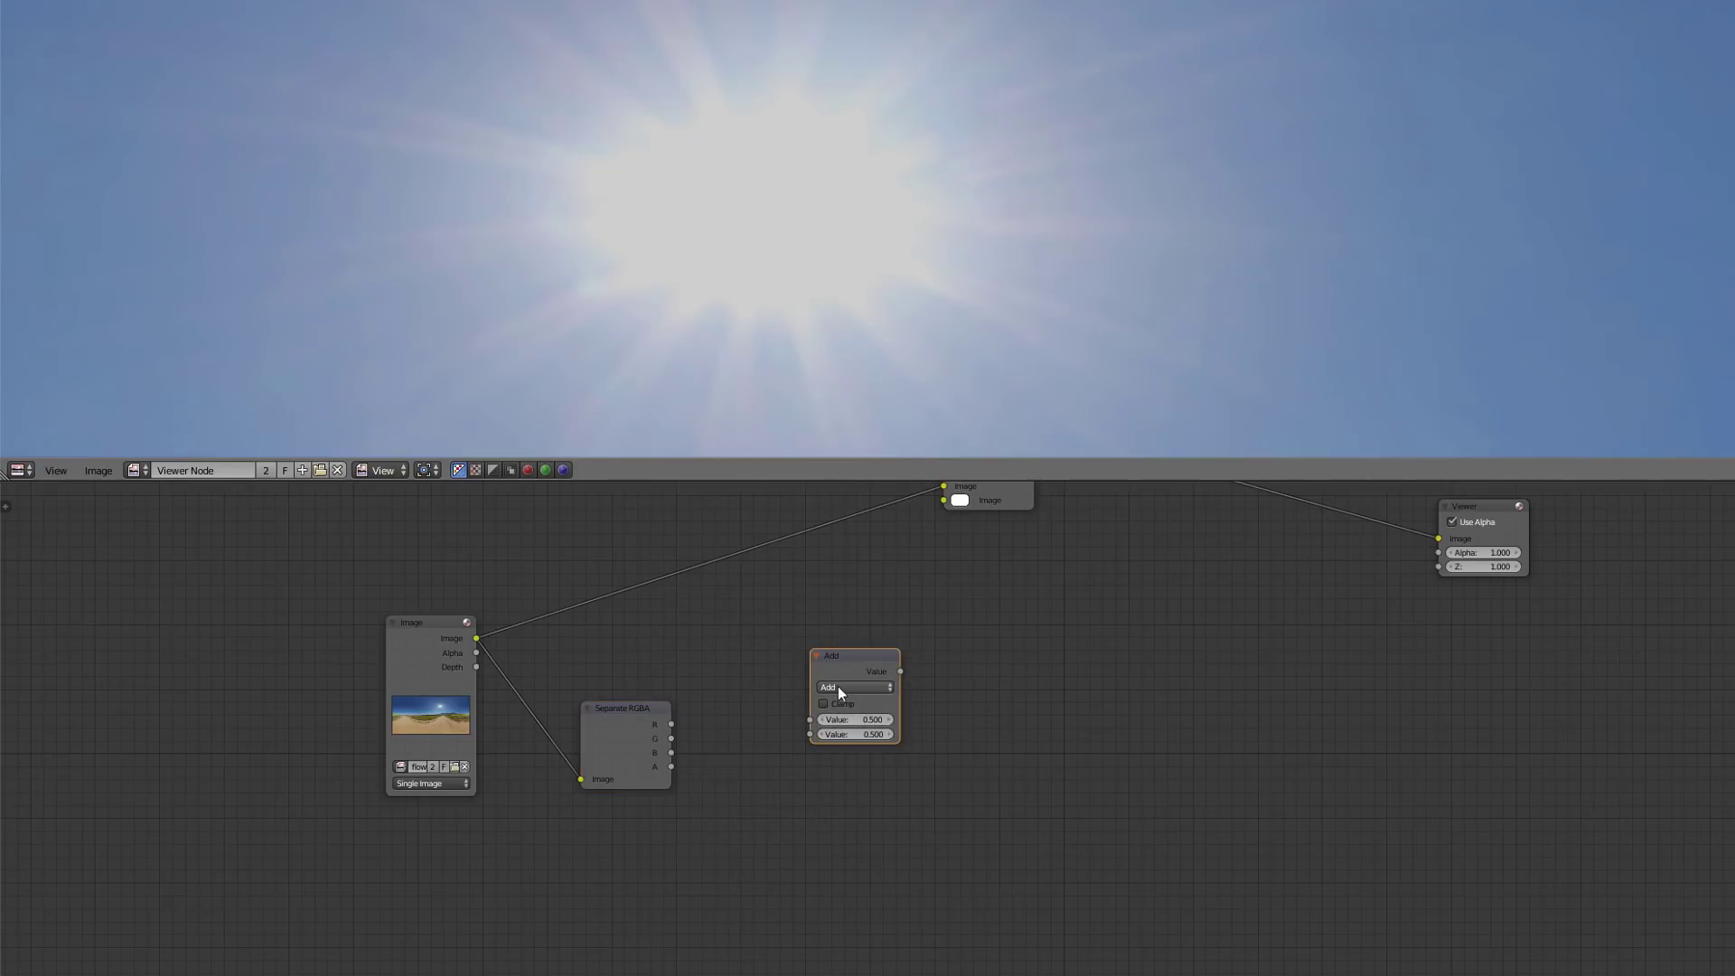
click(840, 689)
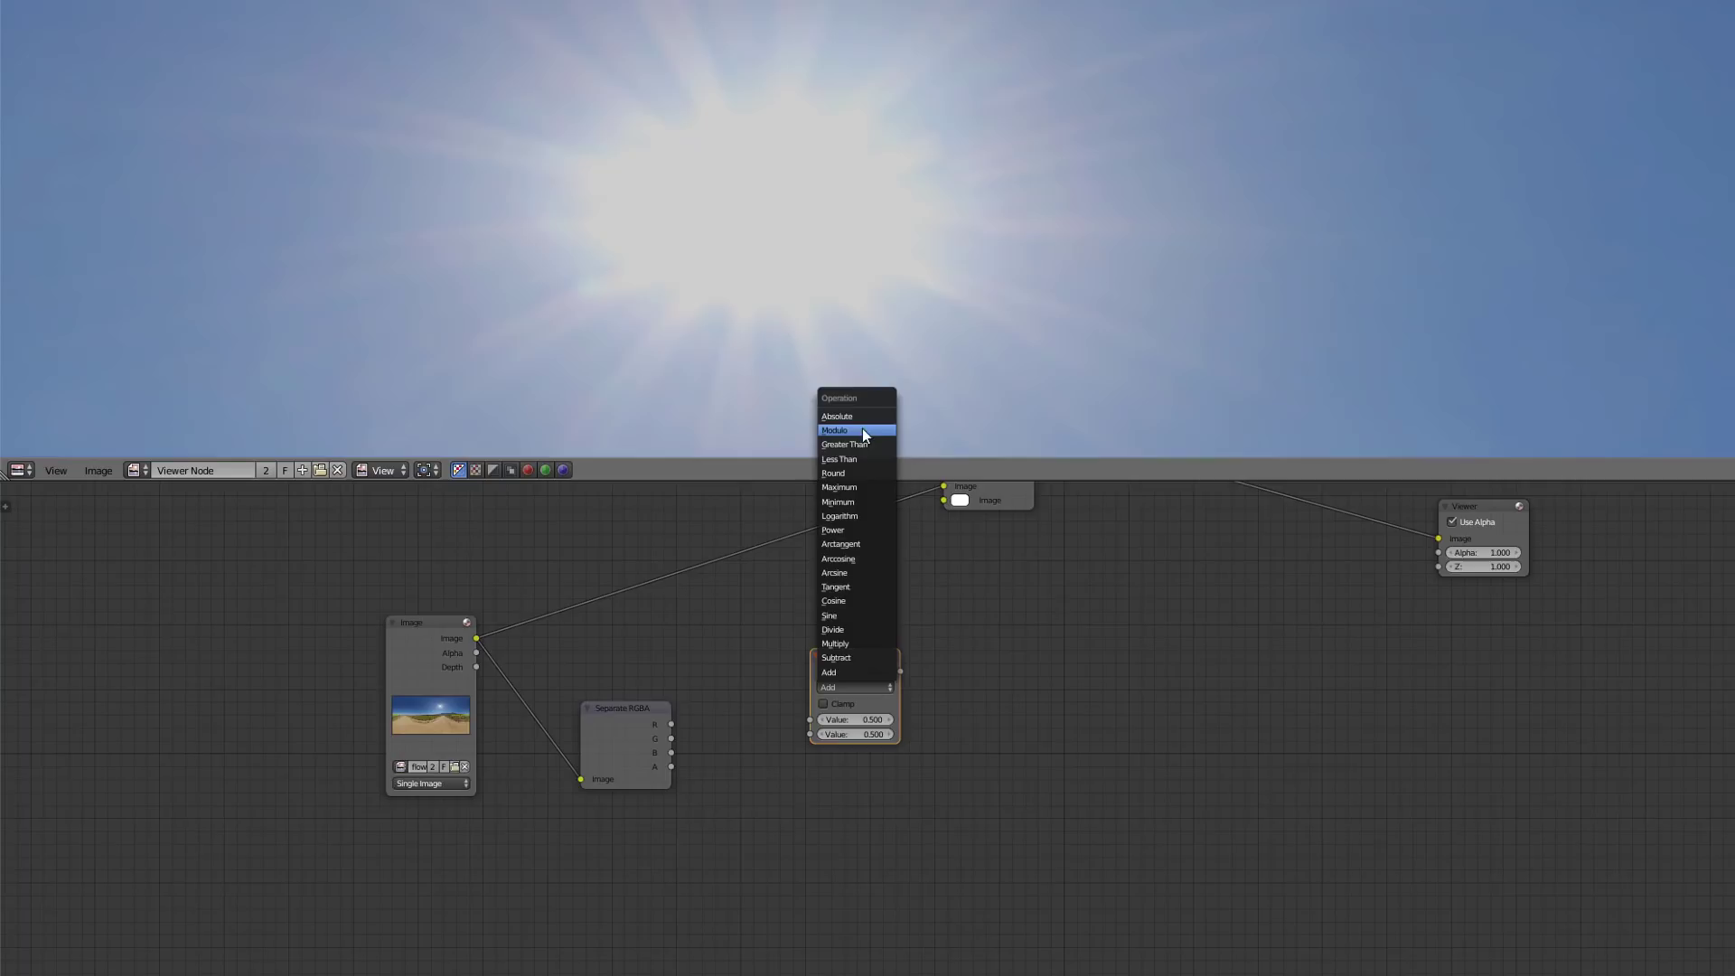
click(855, 485)
scroll(743, 868, up, 2)
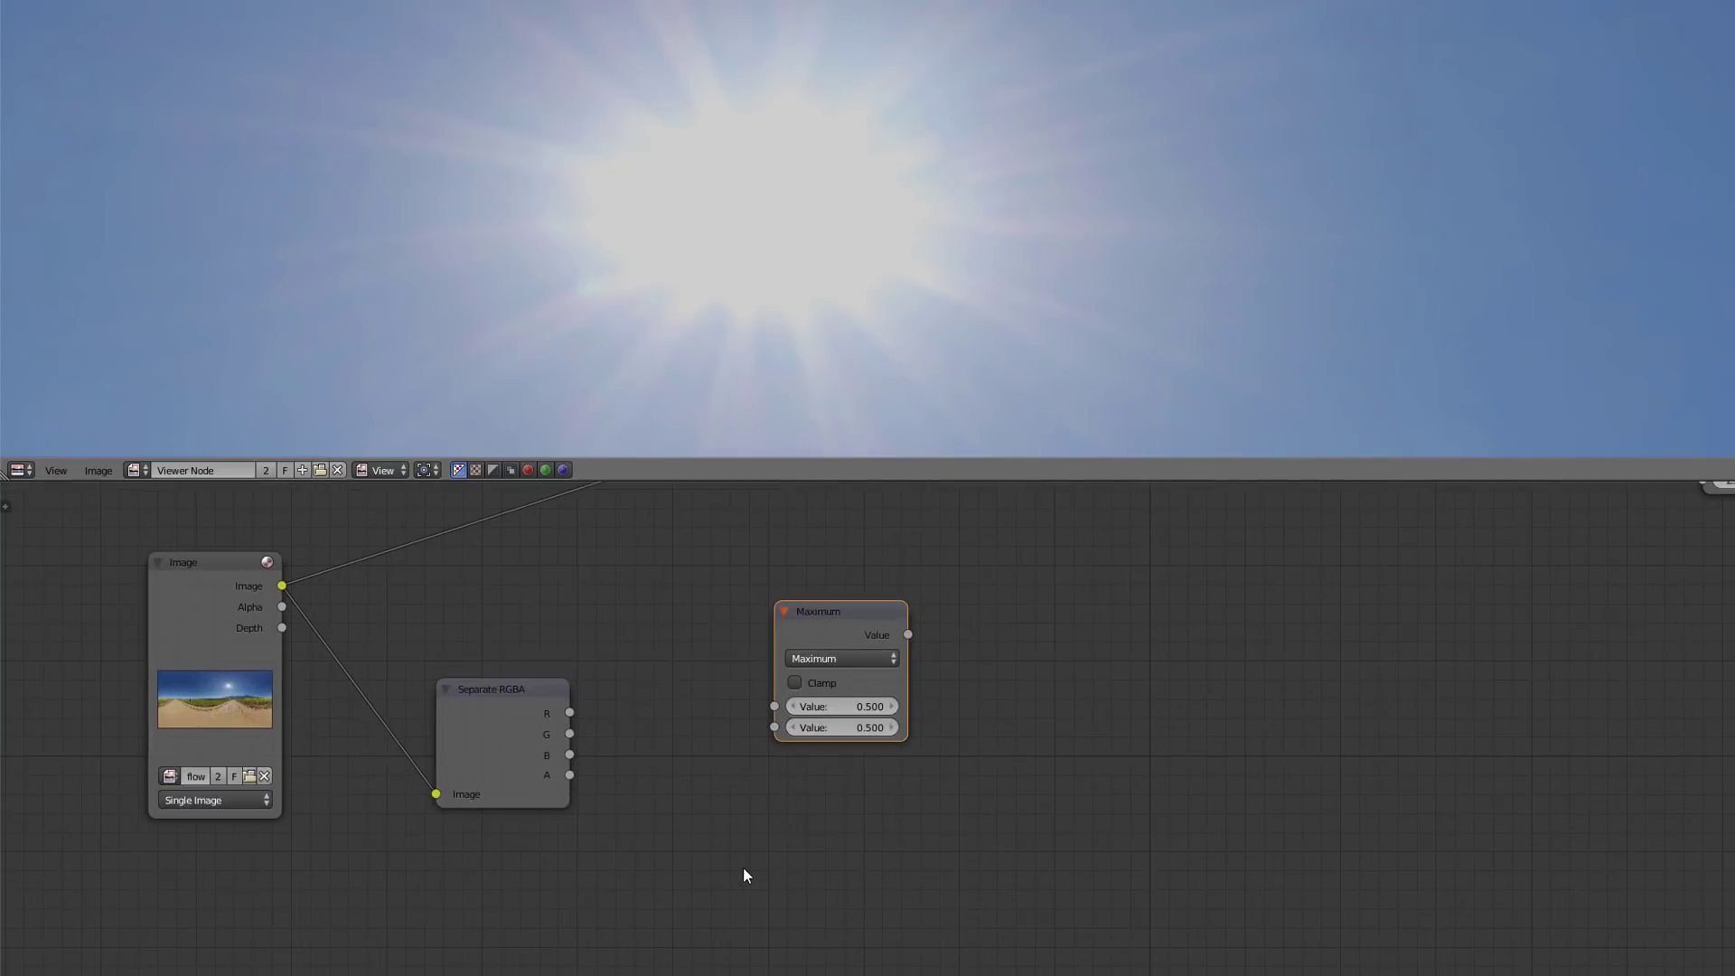
drag(580, 719, 774, 706)
drag(813, 627, 826, 547)
Duplicate the Maximum node twice in a column and connect the G and B outputs to the copies' first values.
key(shift+d)
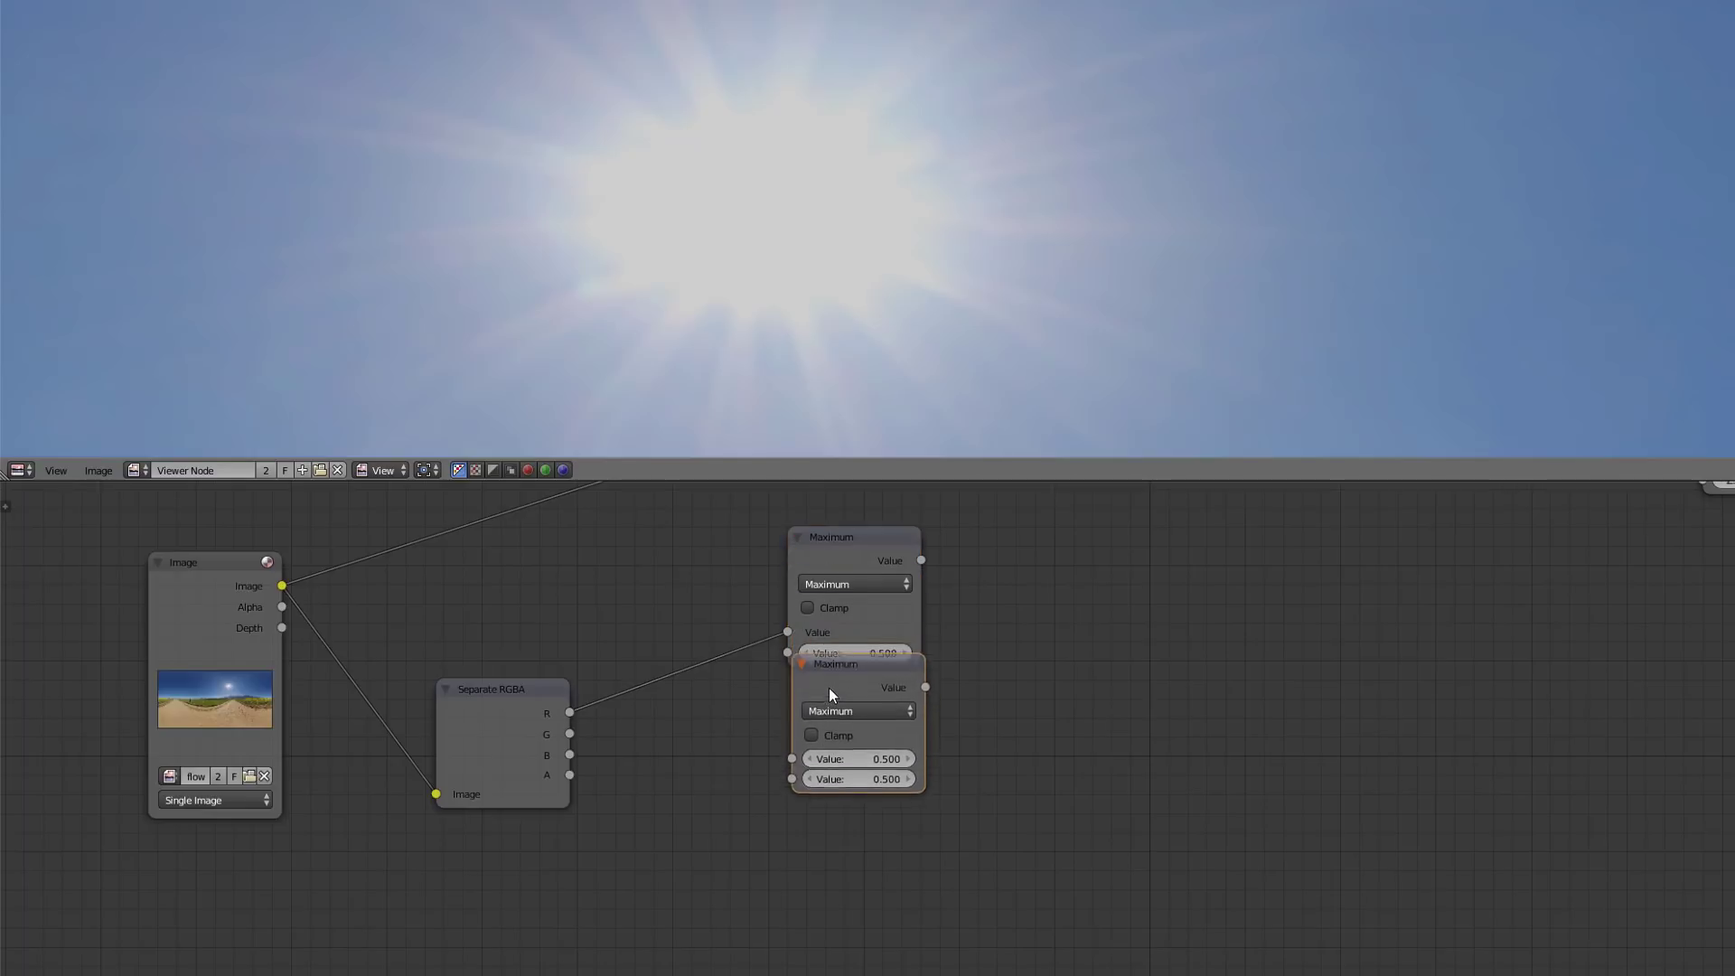
click(823, 703)
key(shift+d)
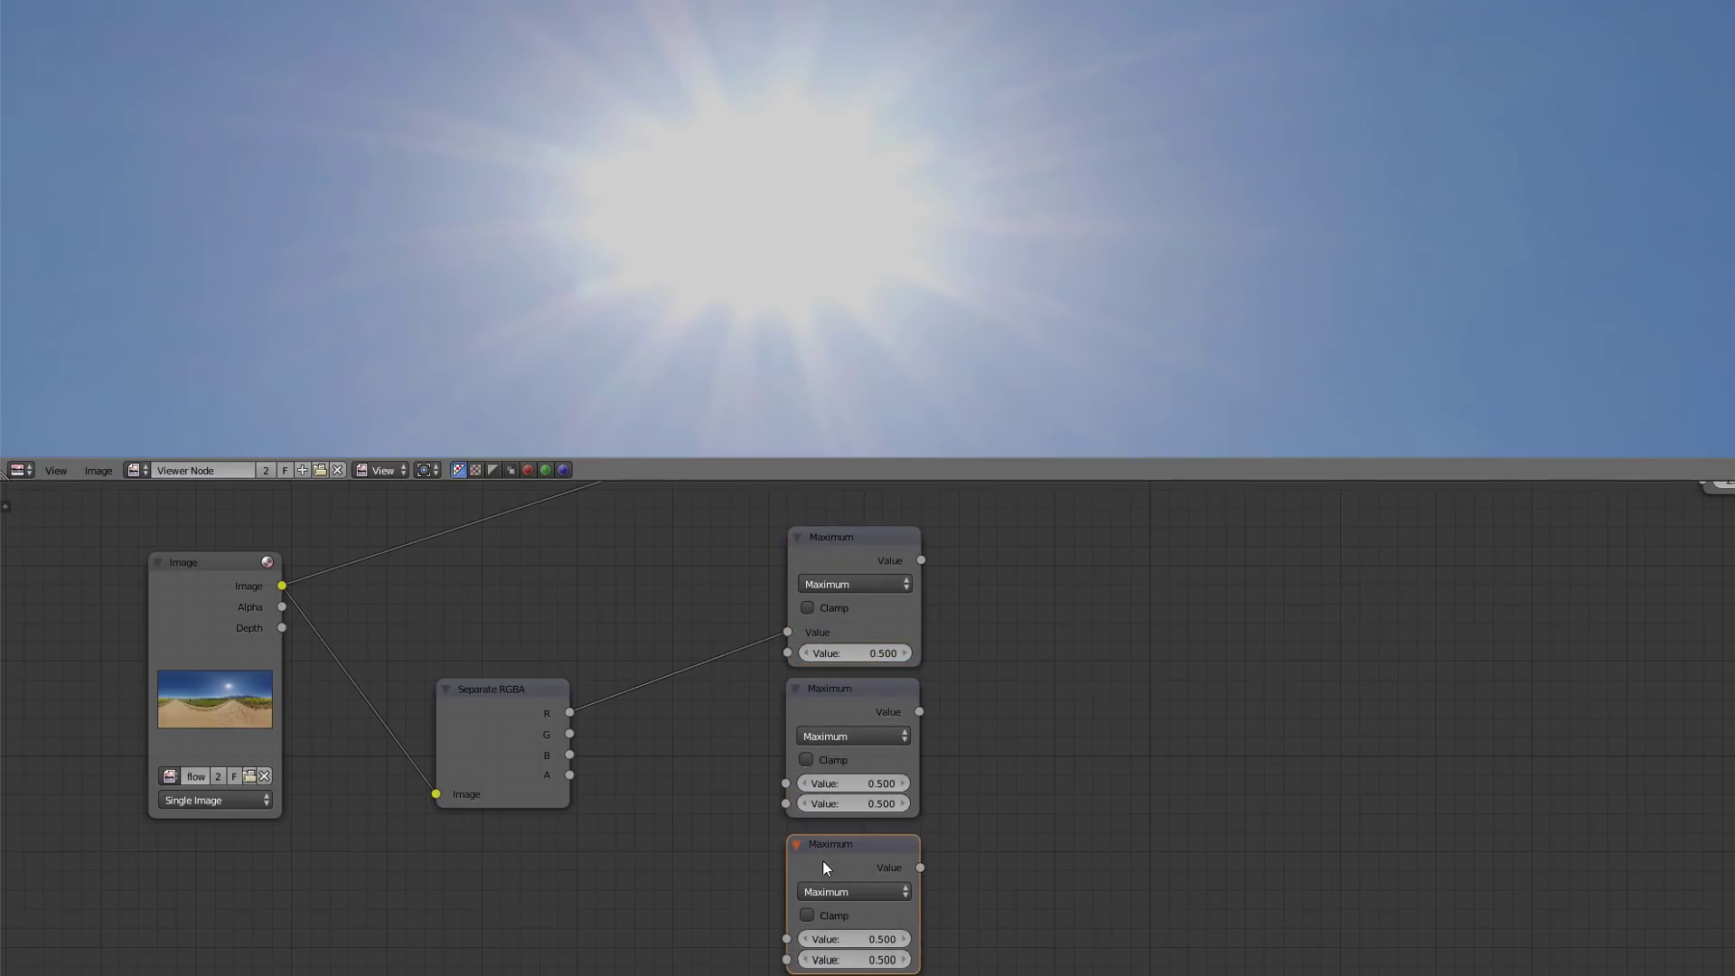
click(823, 860)
drag(570, 735, 784, 784)
drag(568, 756, 786, 939)
Add a Value input node below Separate RGBA and connect it to the second value of the R channel's Maximum node.
key(Home)
middle_drag(573, 897, 577, 772)
key(shift+a)
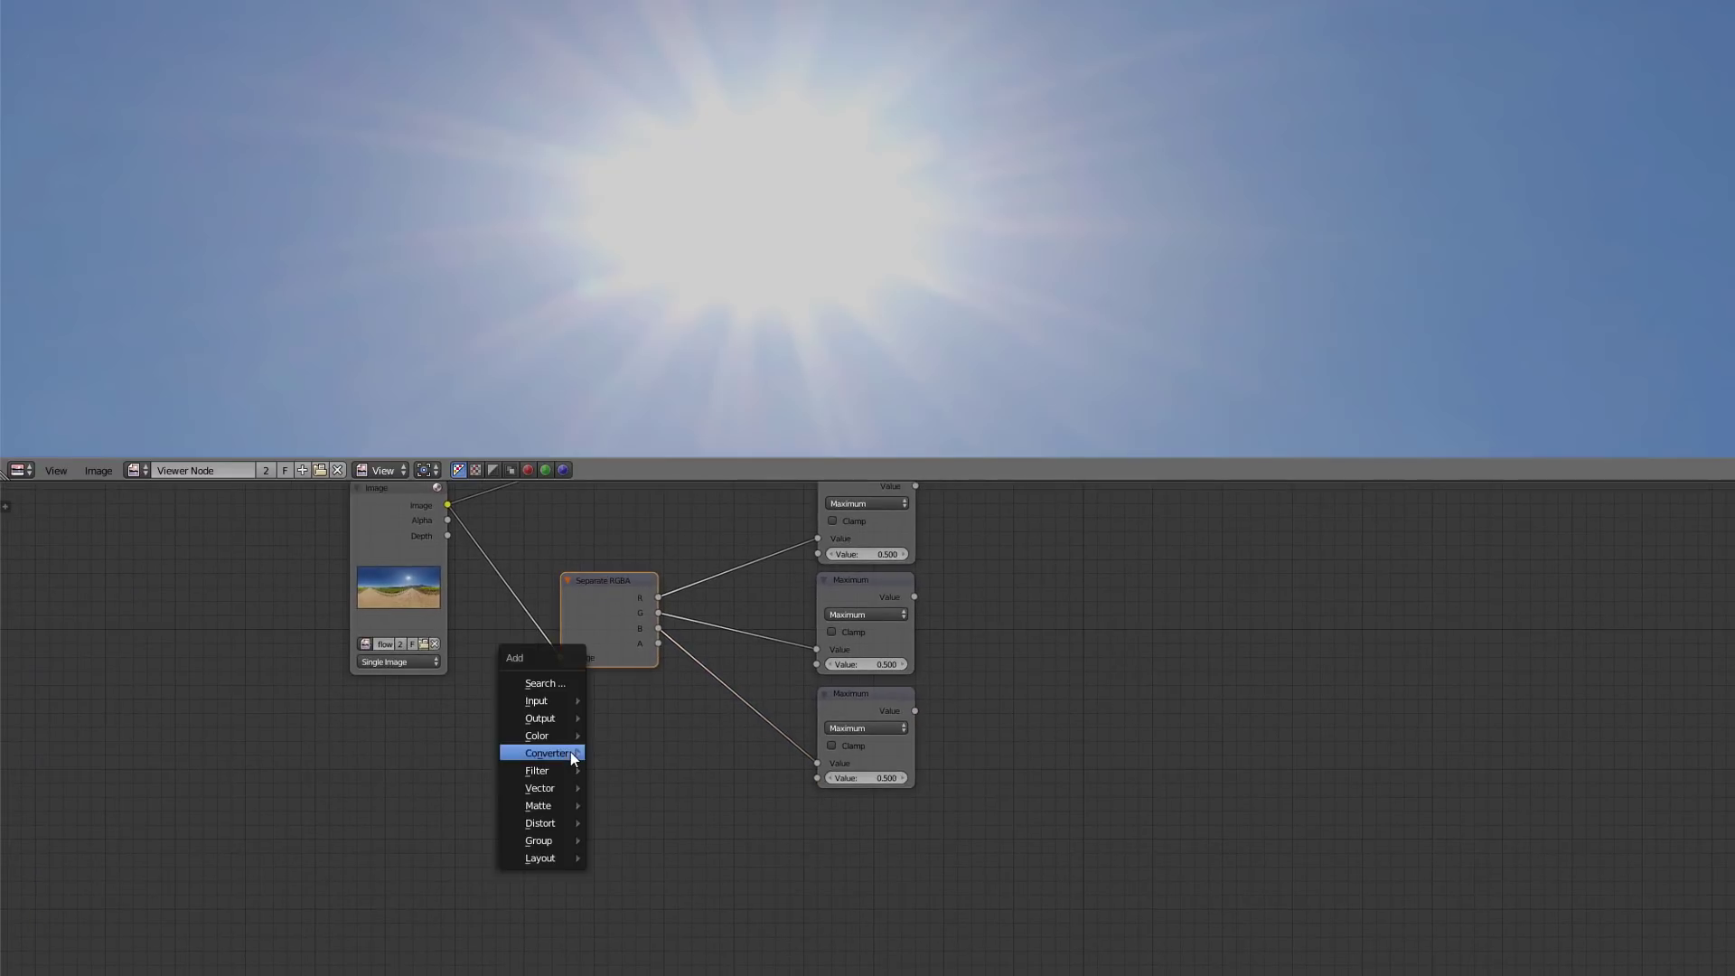
mouse_move(564, 701)
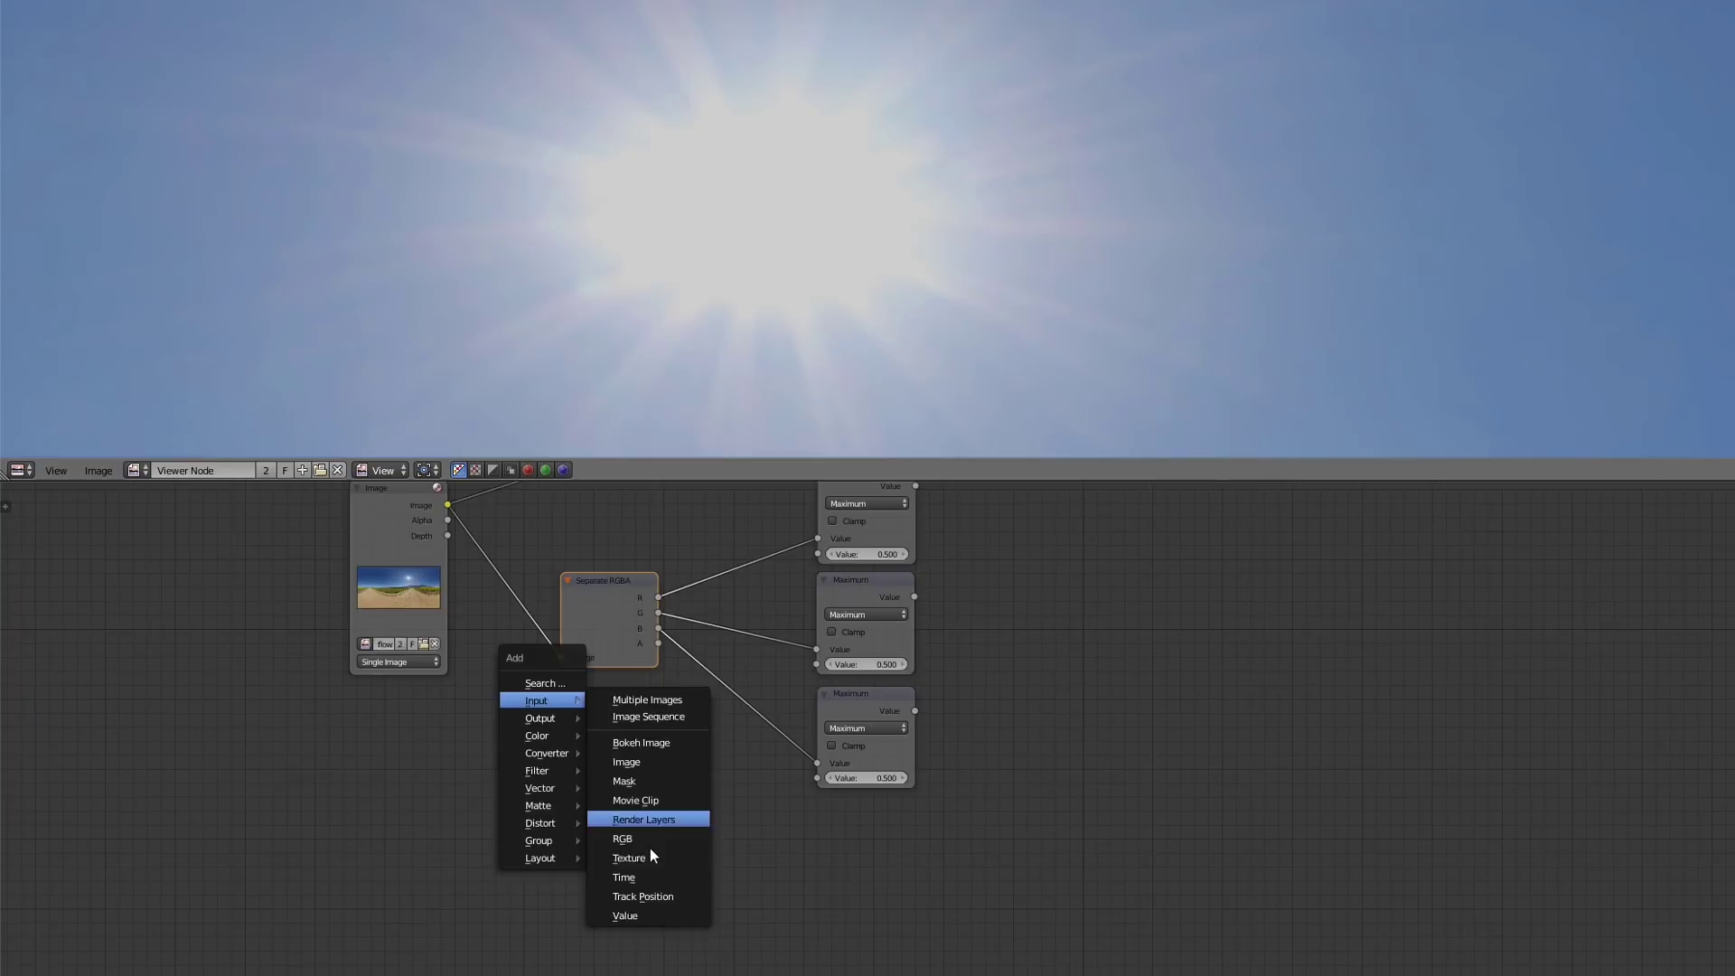
click(643, 915)
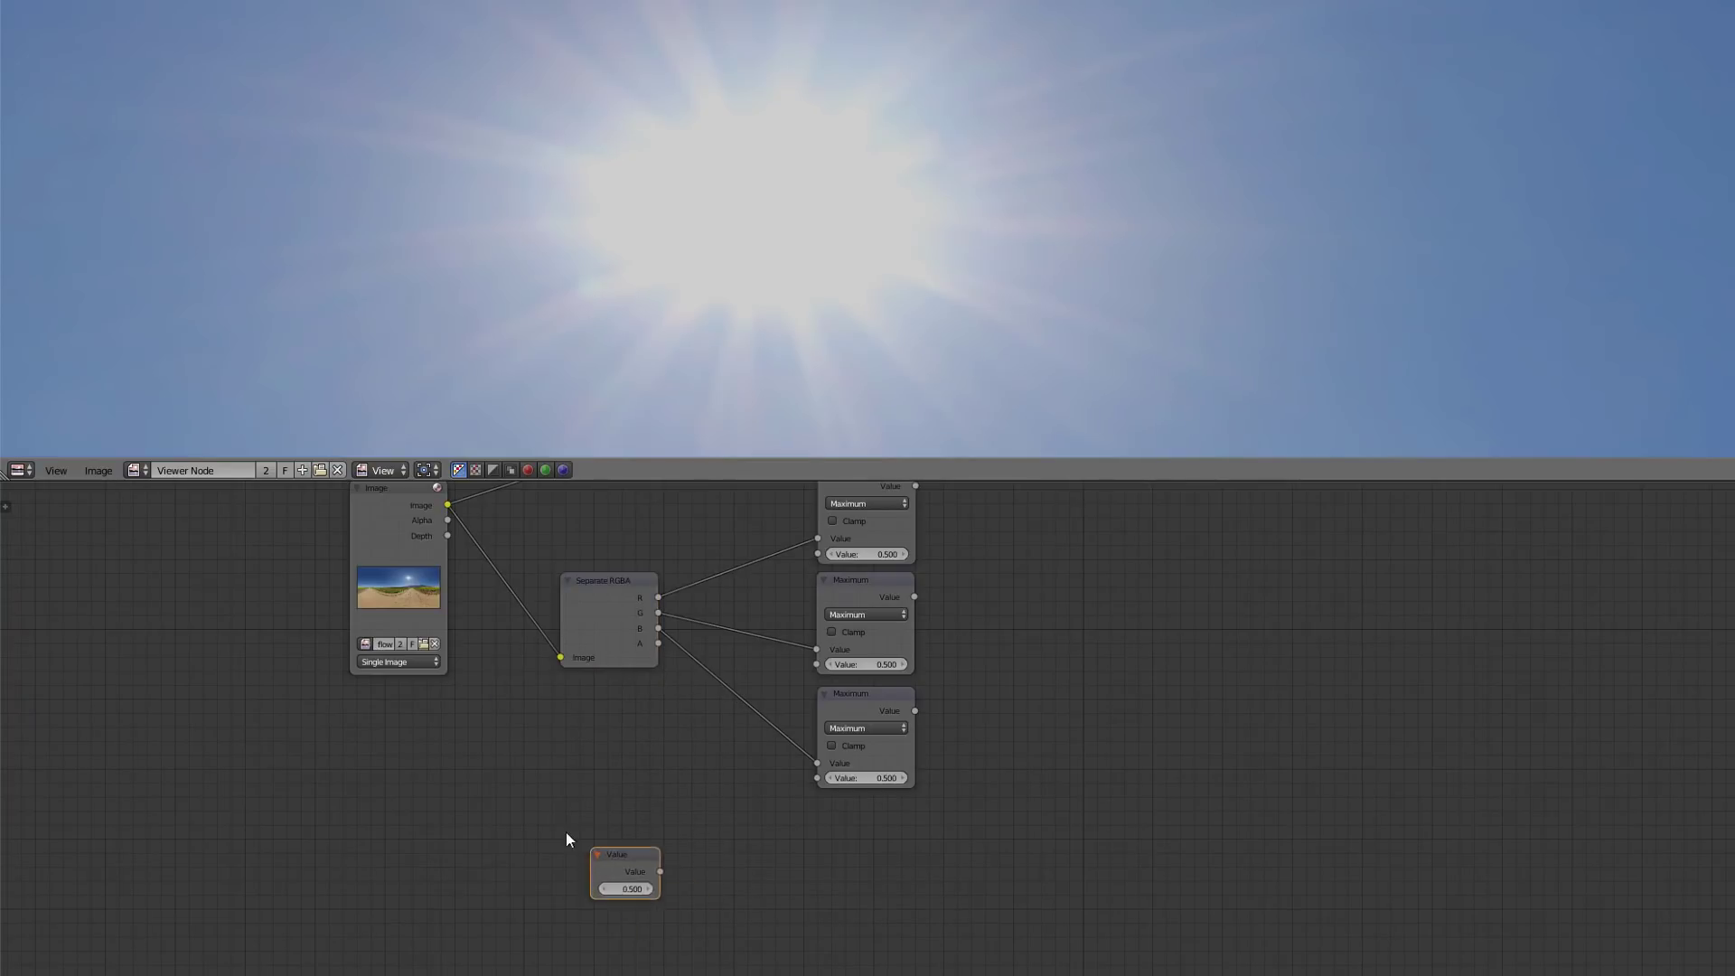
click(587, 843)
drag(609, 849, 819, 554)
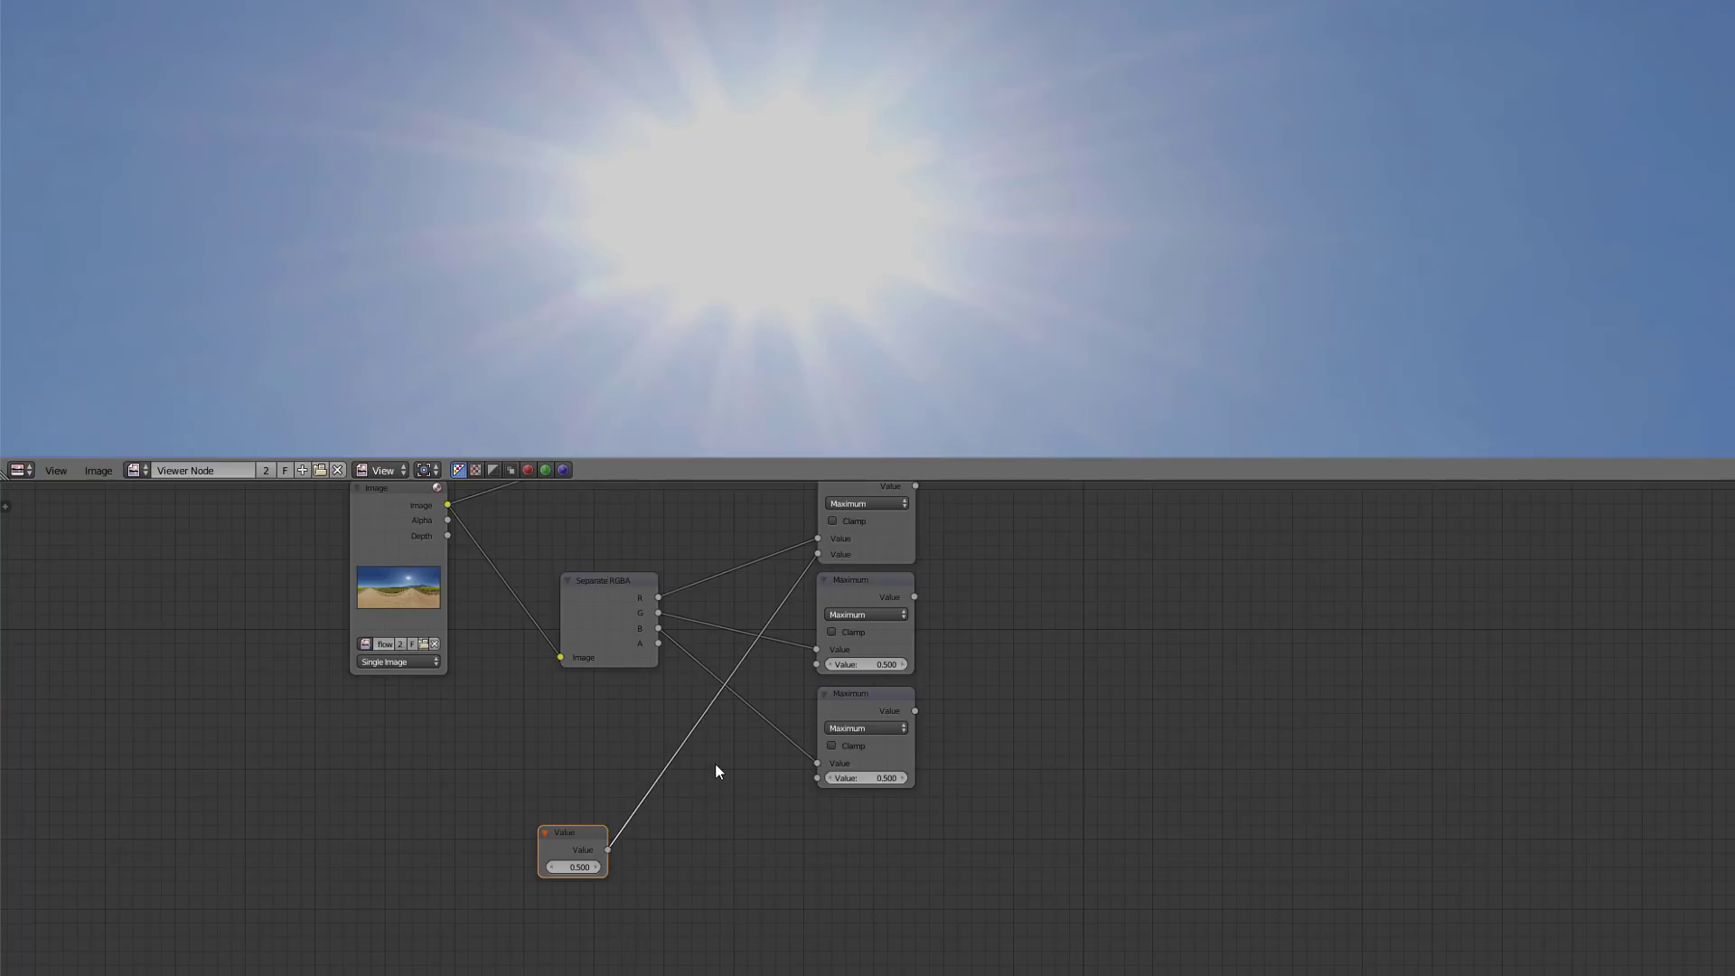
Add a Reroute point and pass the Value node through it to the second values of all three Maximum nodes.
key(shift+a)
mouse_move(708, 918)
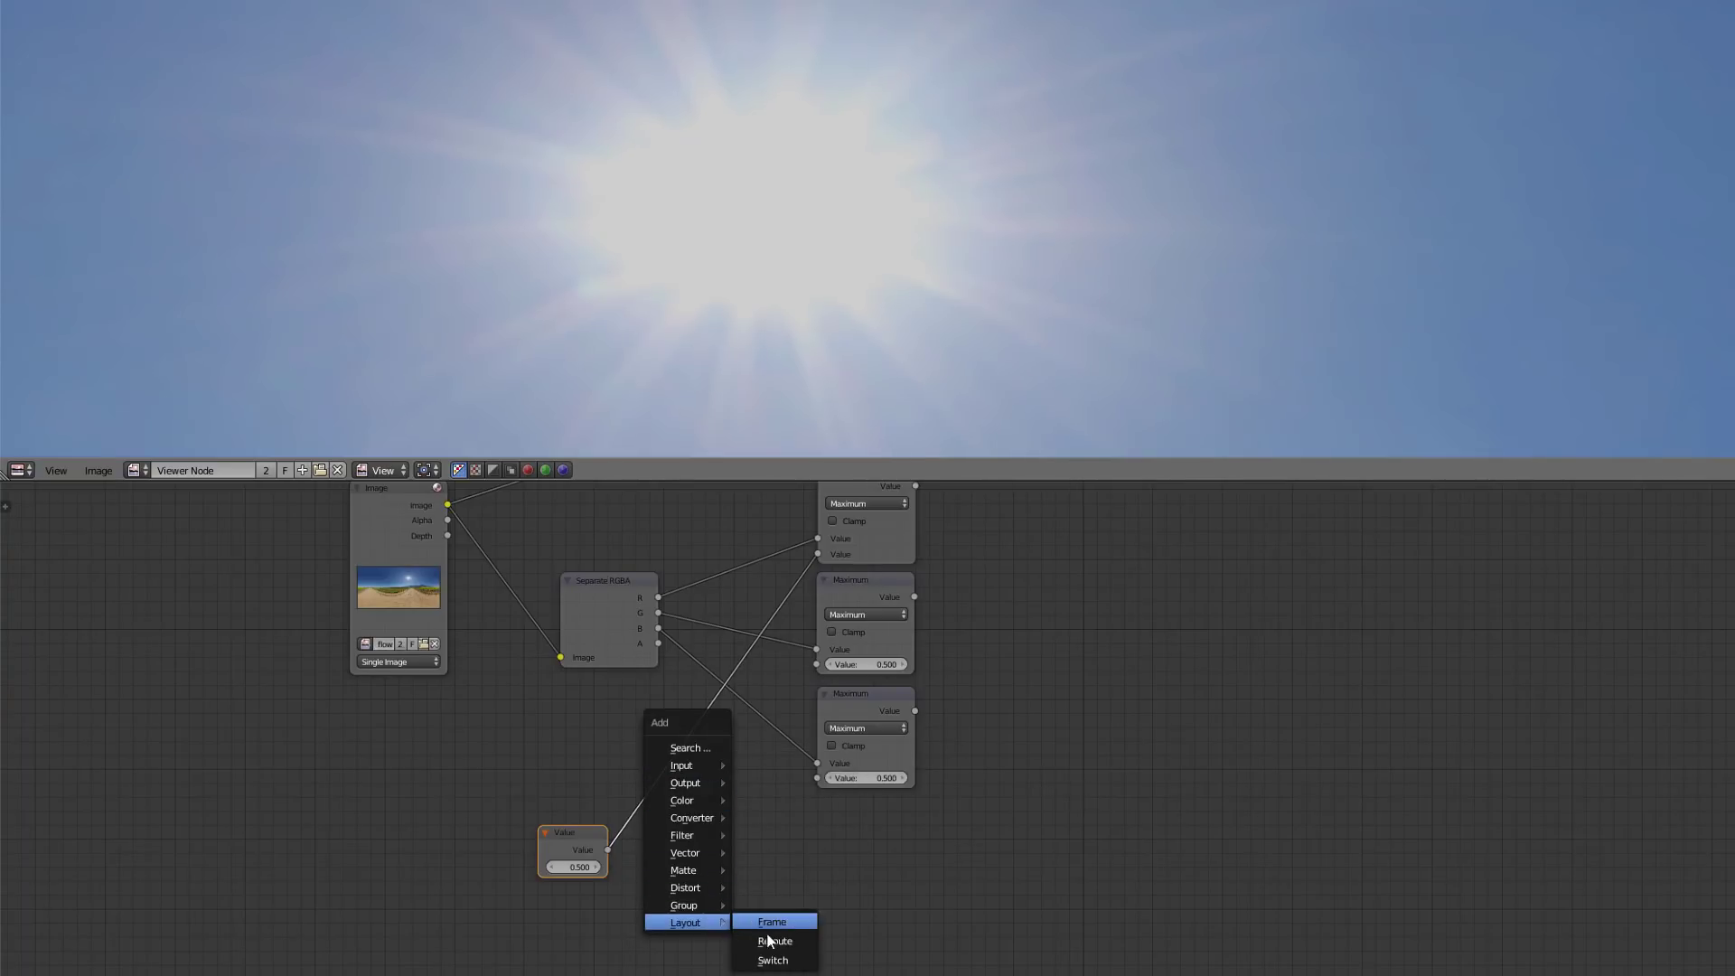
click(773, 941)
click(732, 757)
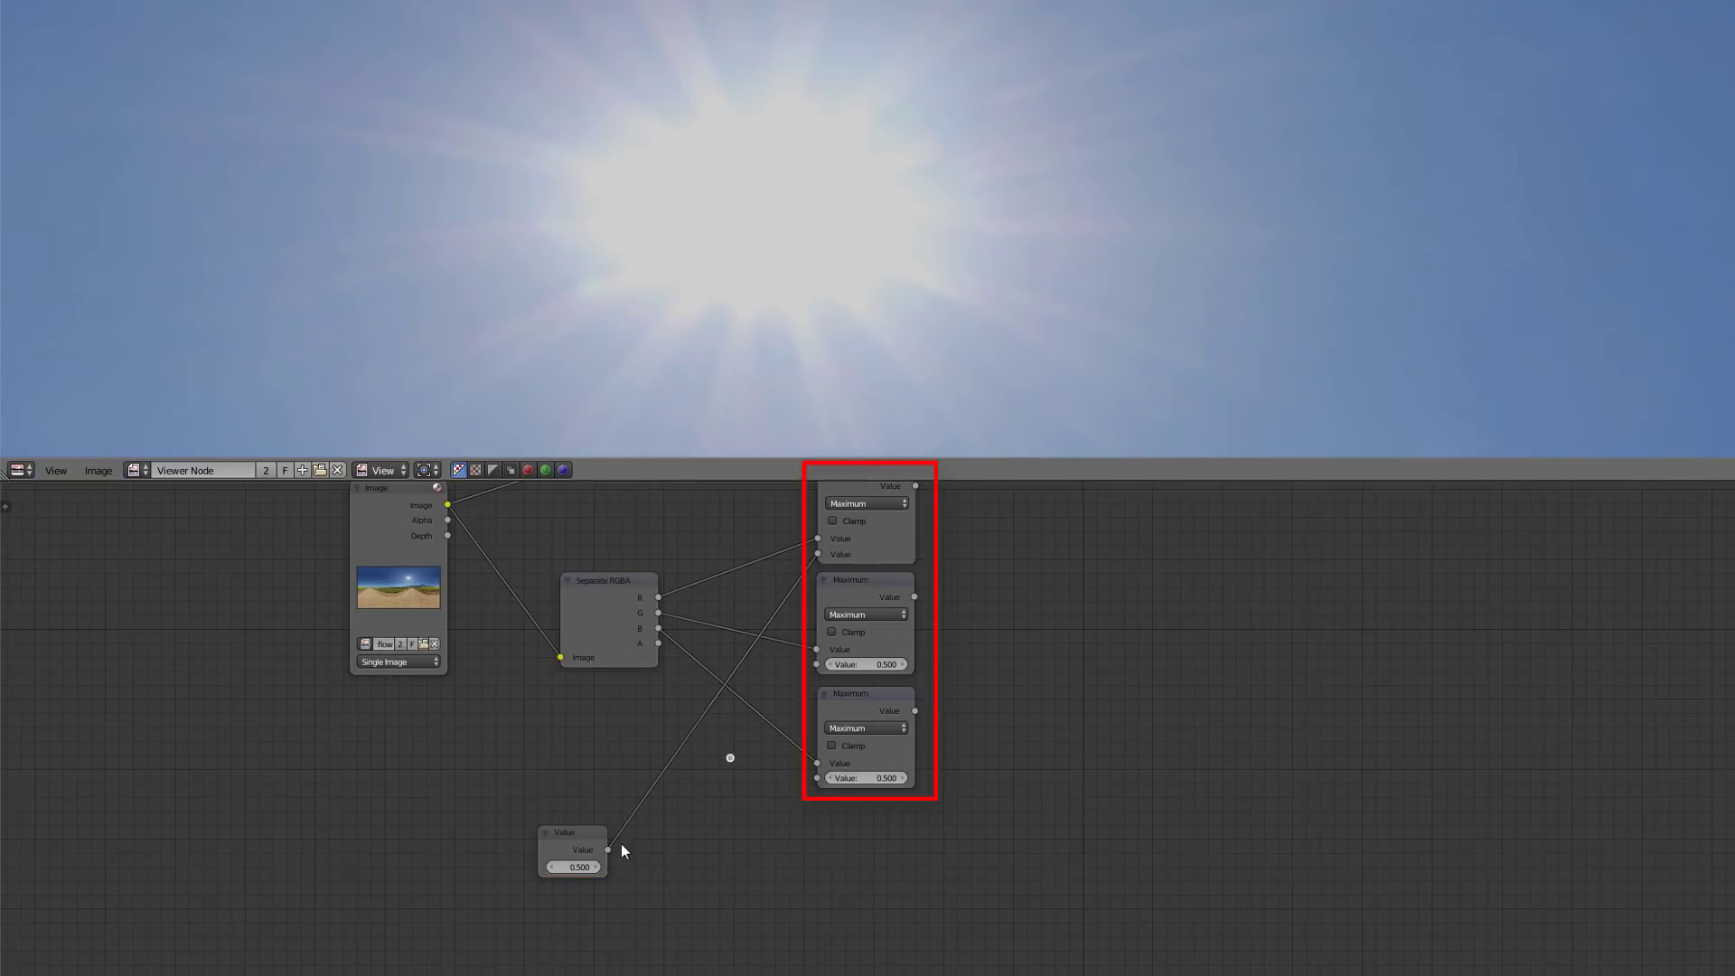
mouse_move(611, 849)
mouse_down()
mouse_move(731, 758)
mouse_move(812, 638)
mouse_move(818, 553)
mouse_up()
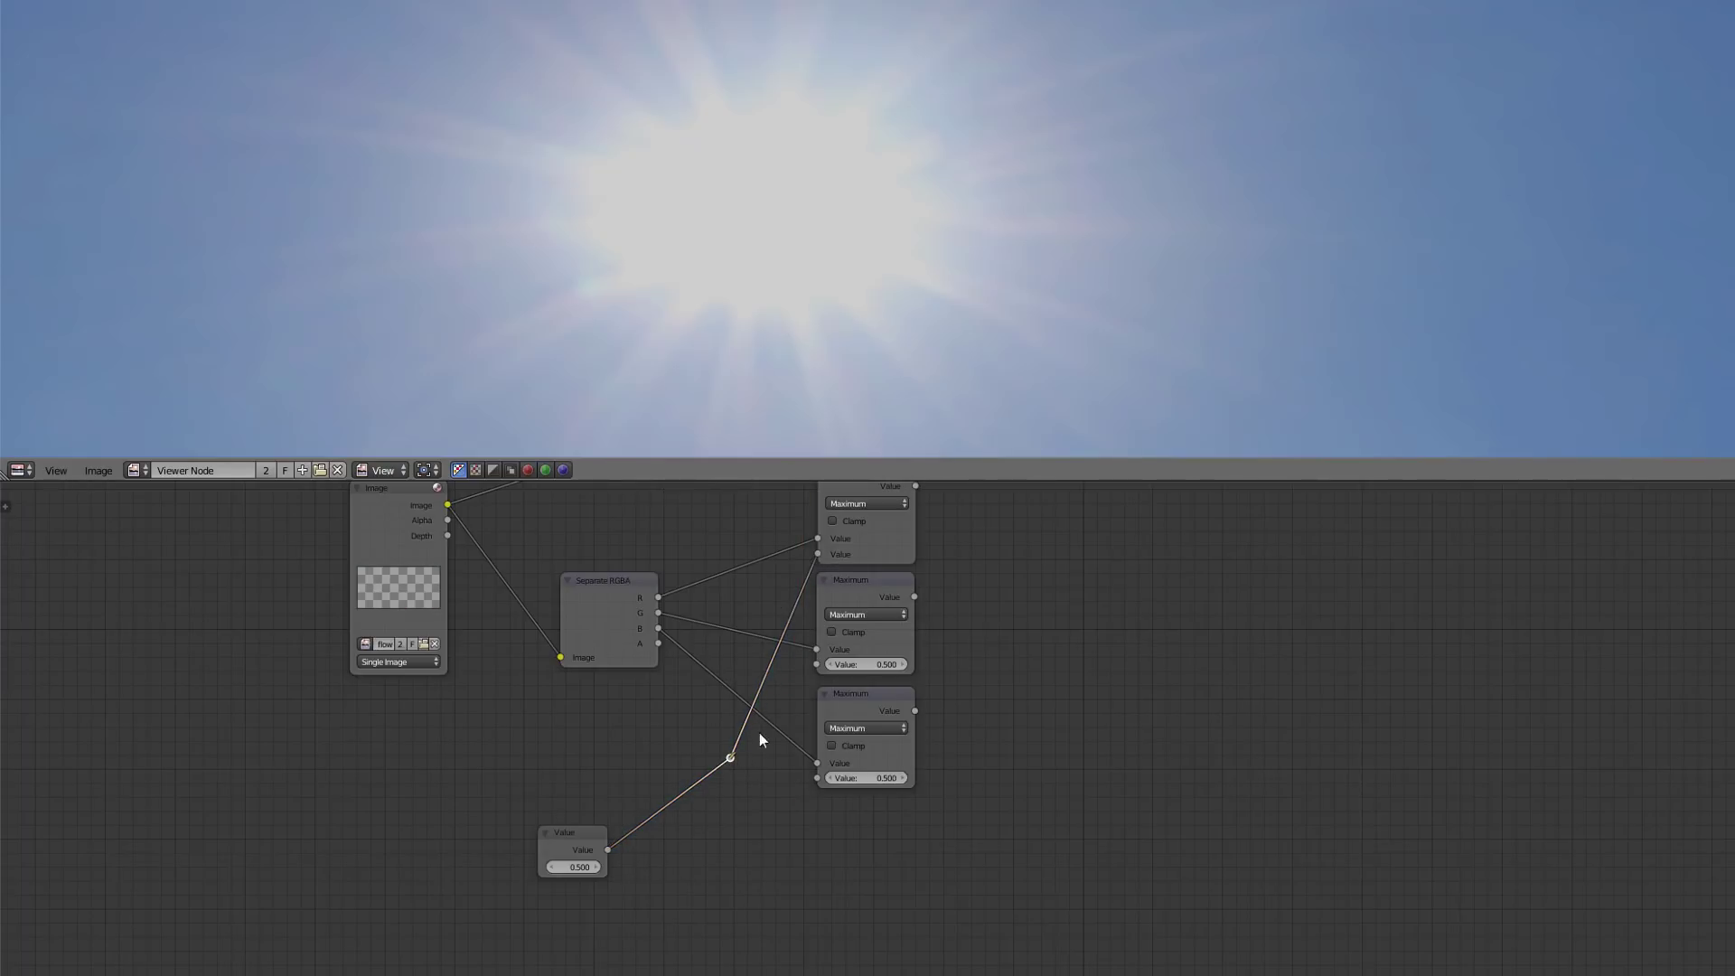
drag(731, 757, 816, 664)
drag(732, 757, 830, 776)
Add a Math node set to Subtract and connect the R channel's Maximum output to its first value.
scroll(895, 741, down, 4)
middle_drag(986, 702, 875, 715)
scroll(814, 730, up, 3)
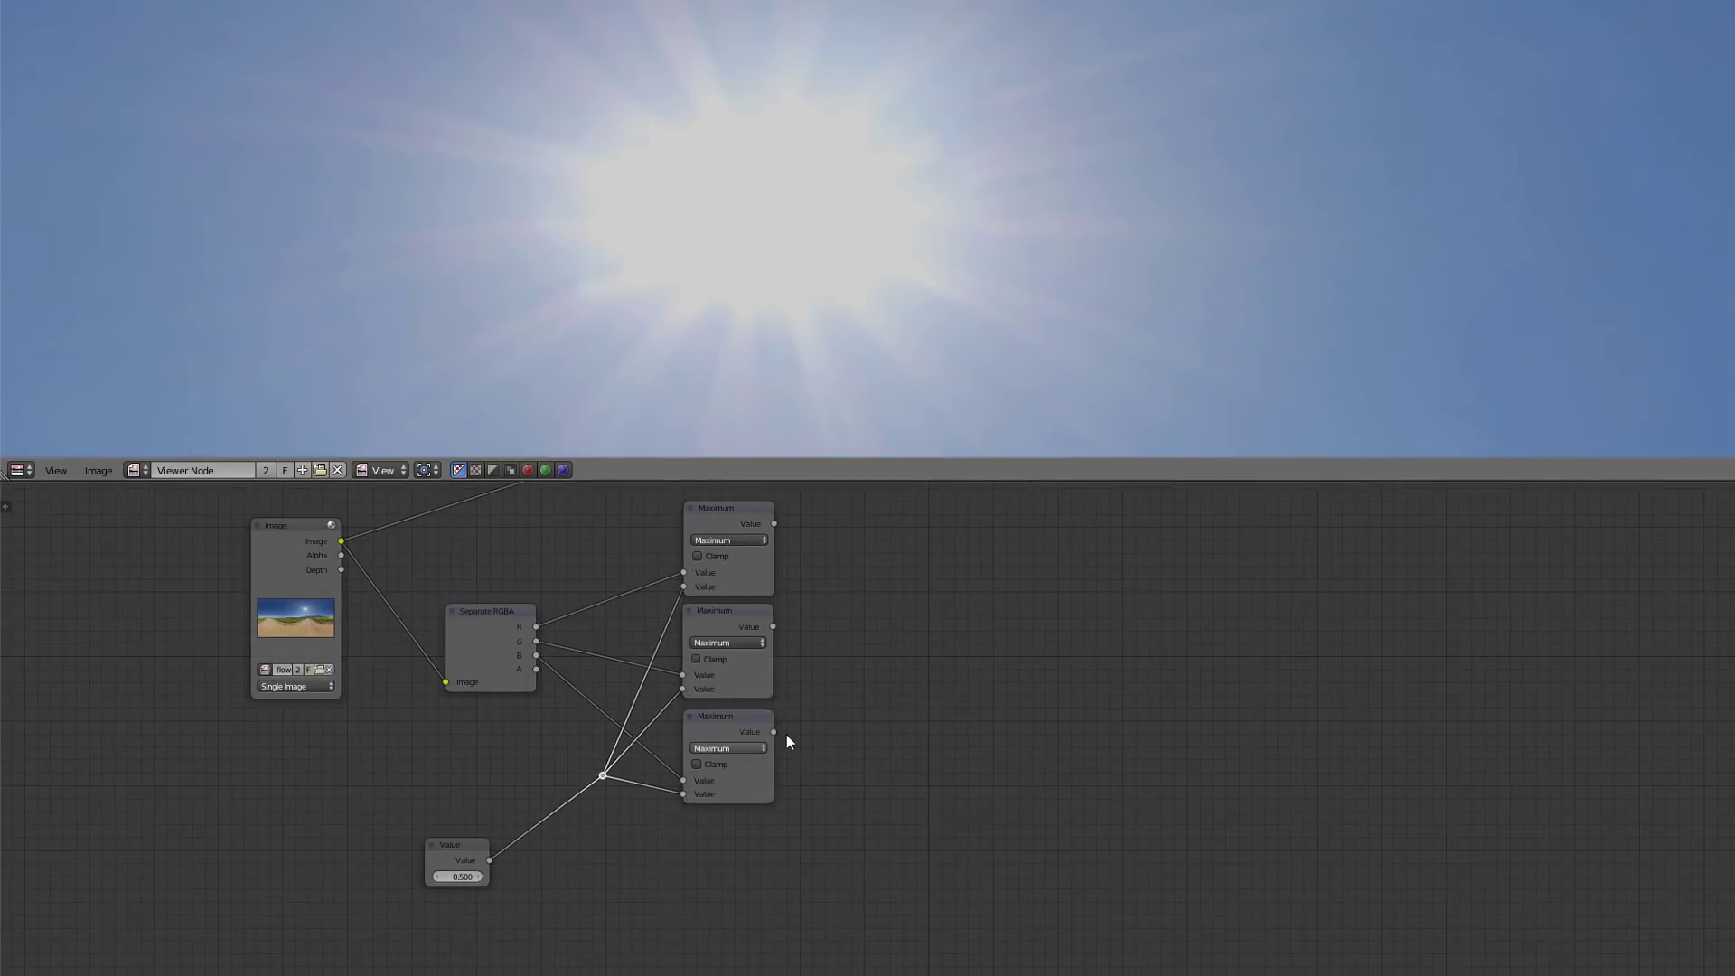
key(shift+a)
mouse_move(836, 645)
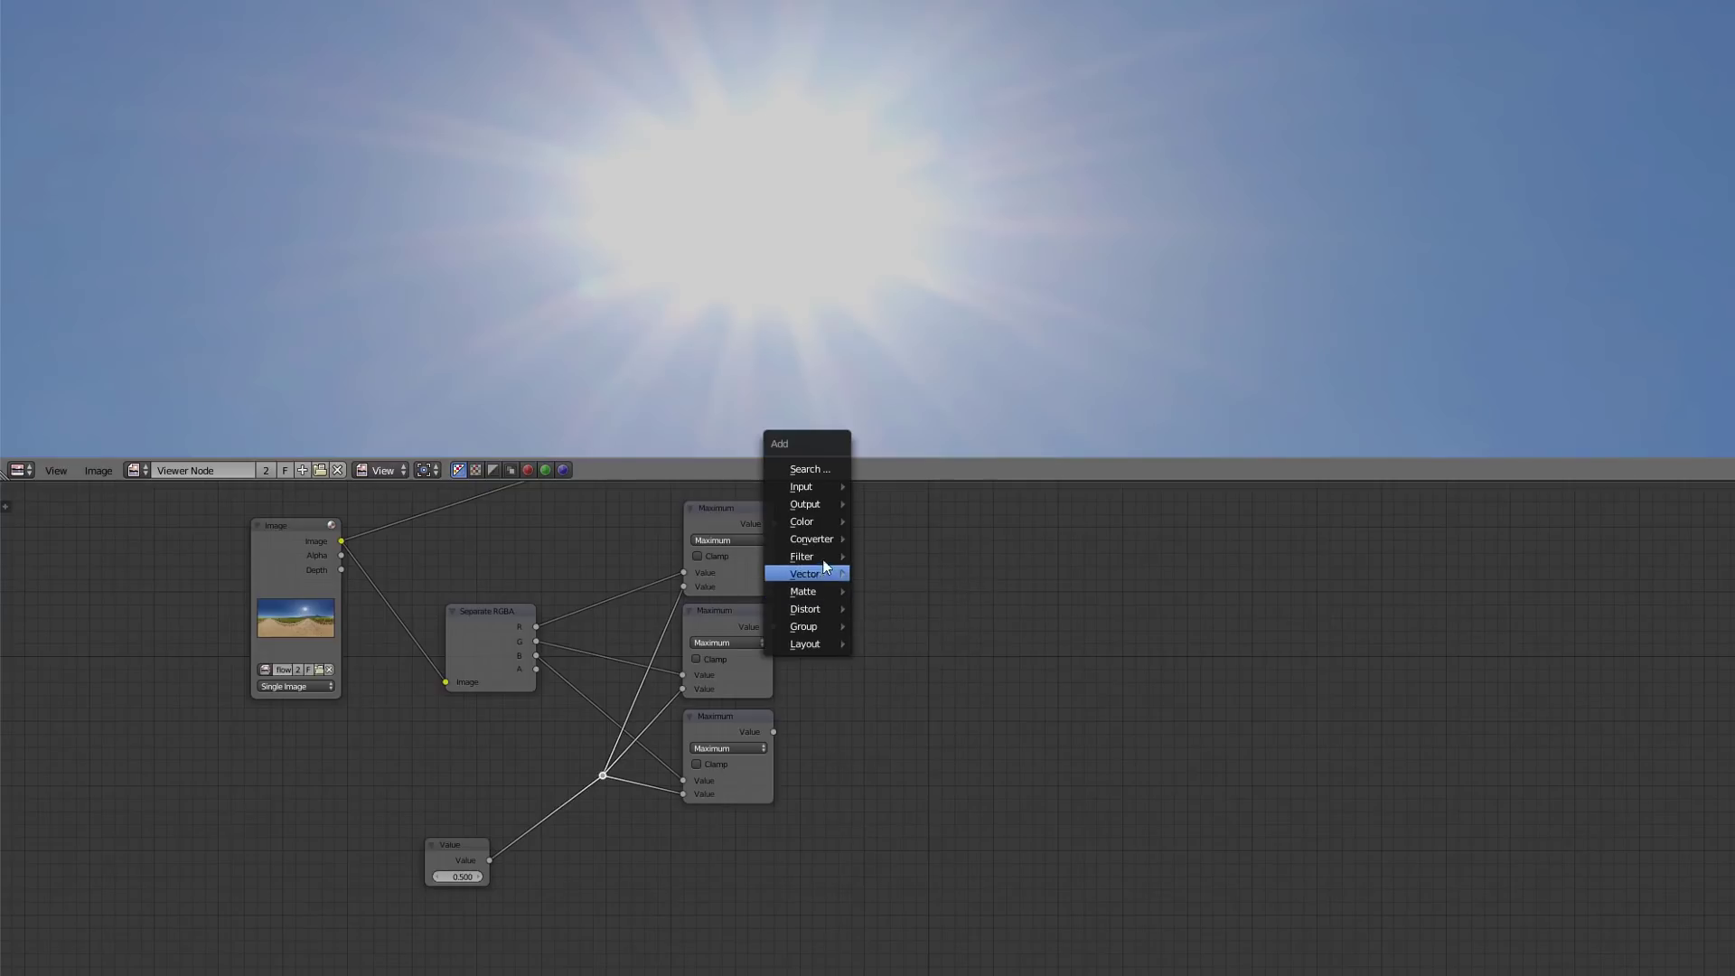
mouse_move(827, 540)
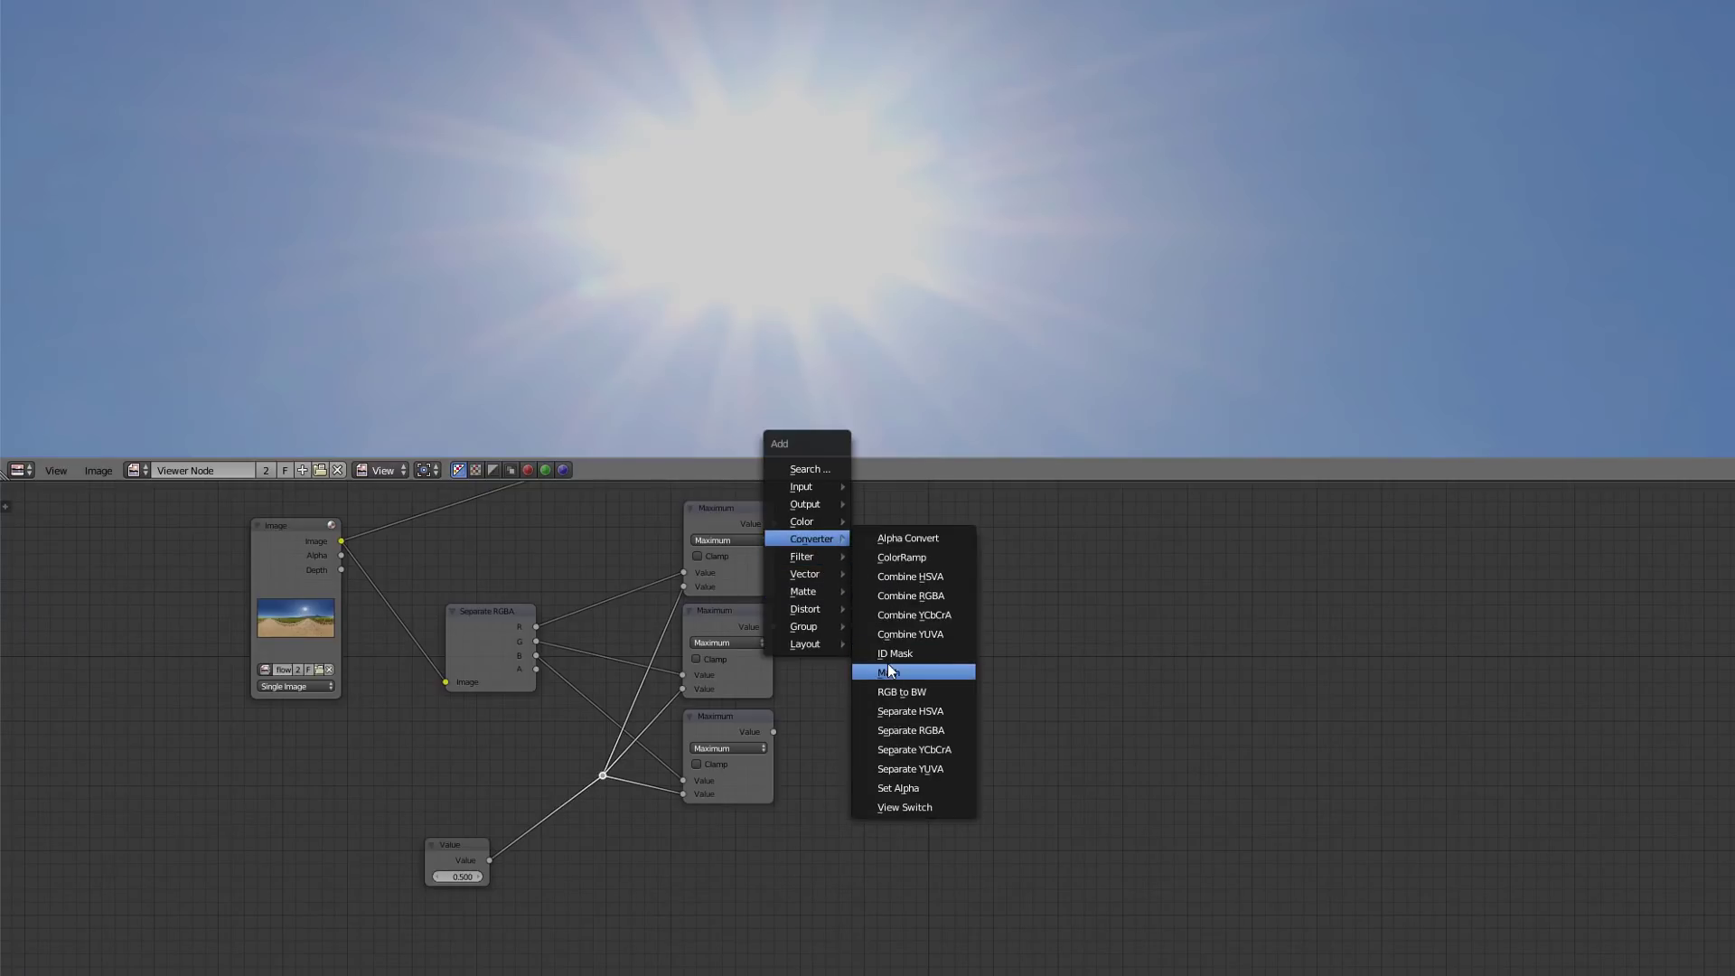
click(888, 673)
click(864, 544)
click(865, 548)
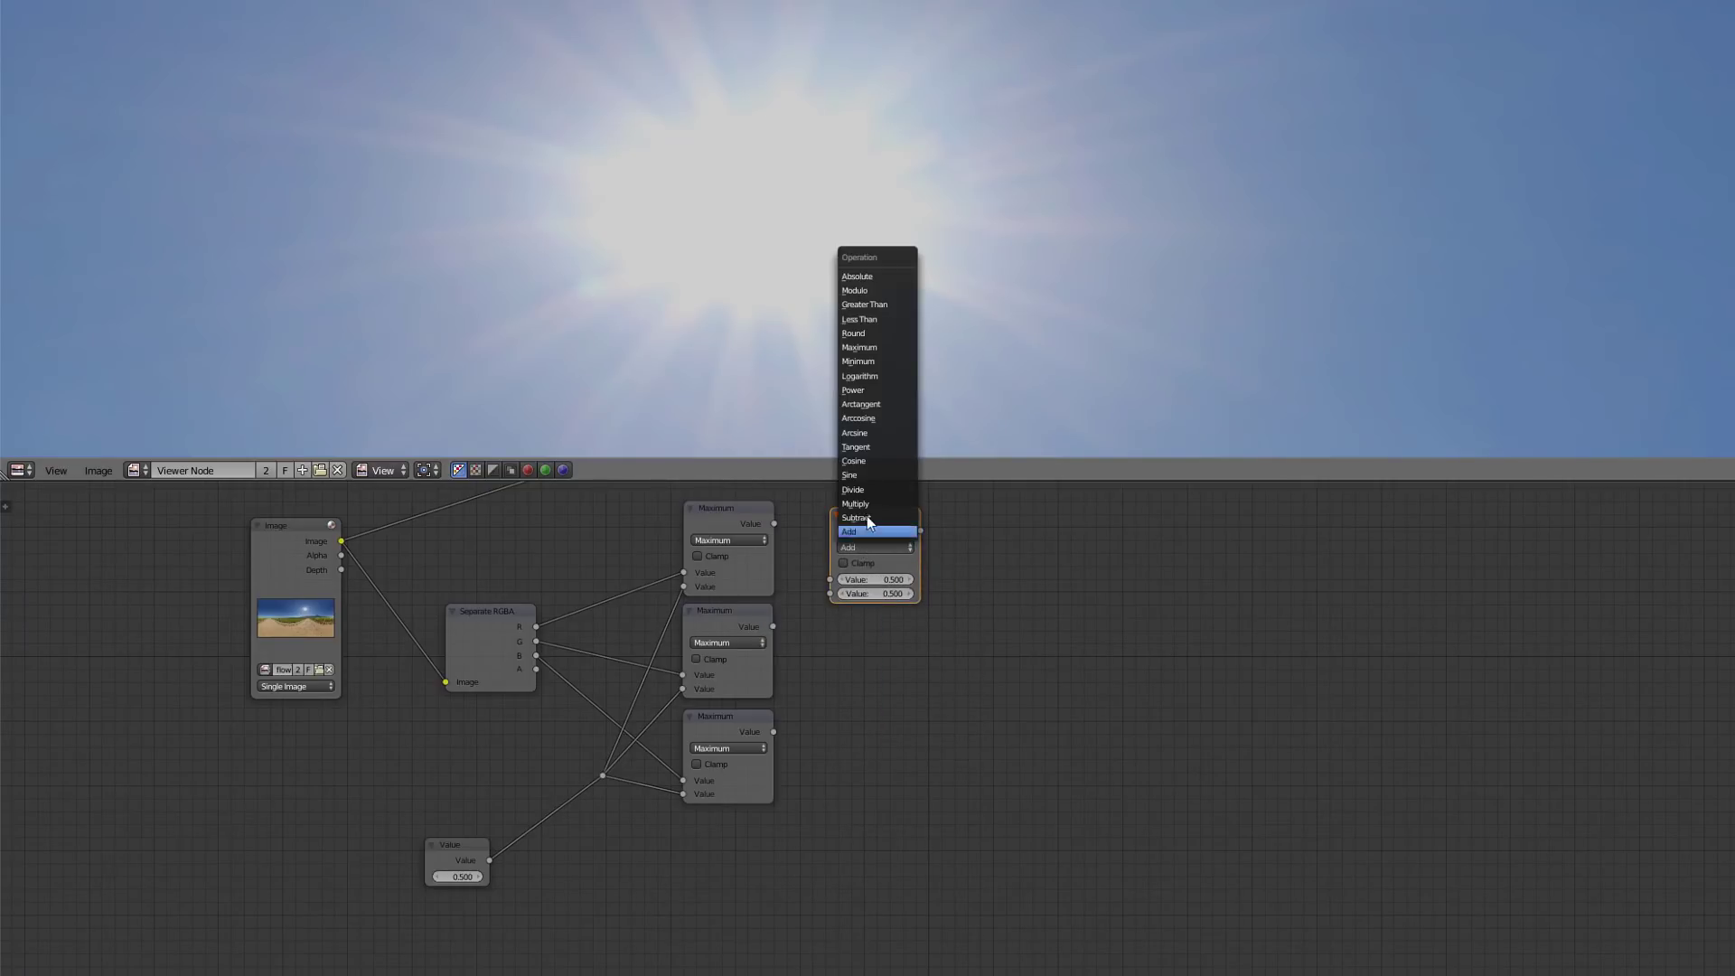
click(870, 518)
drag(864, 517, 854, 508)
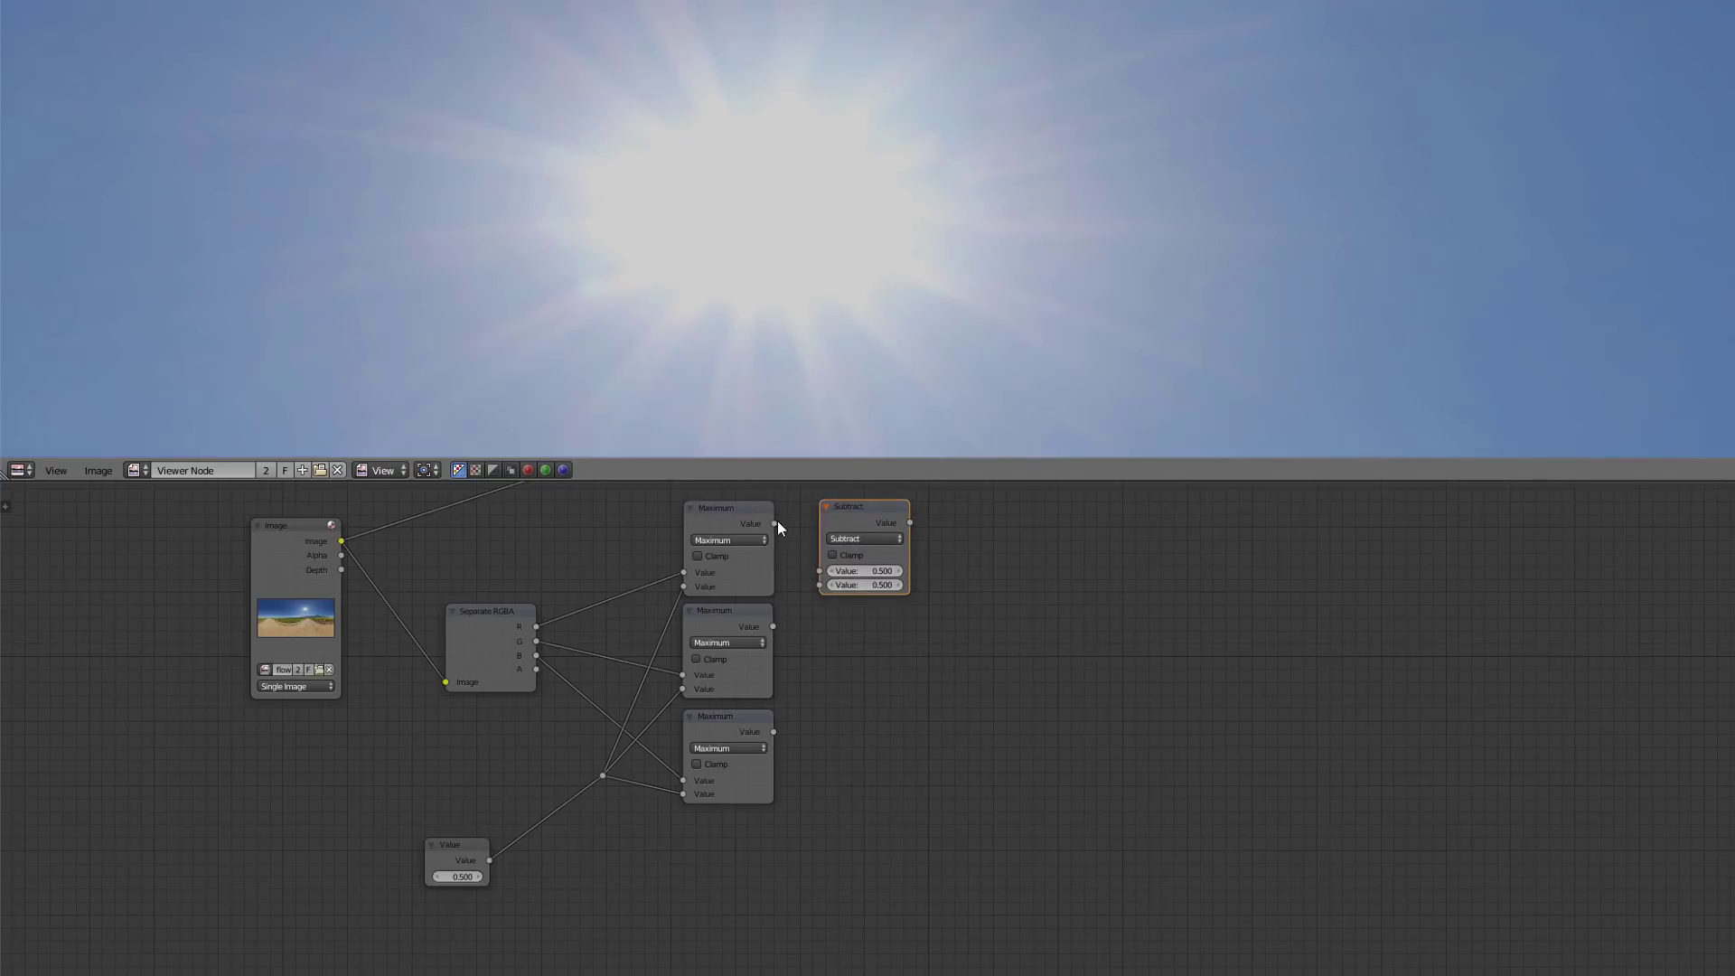
drag(812, 570, 820, 571)
Duplicate the Subtract node twice and connect the G and B channels' Maximum outputs to the copies' first values.
key(shift+d)
click(850, 625)
key(shift+d)
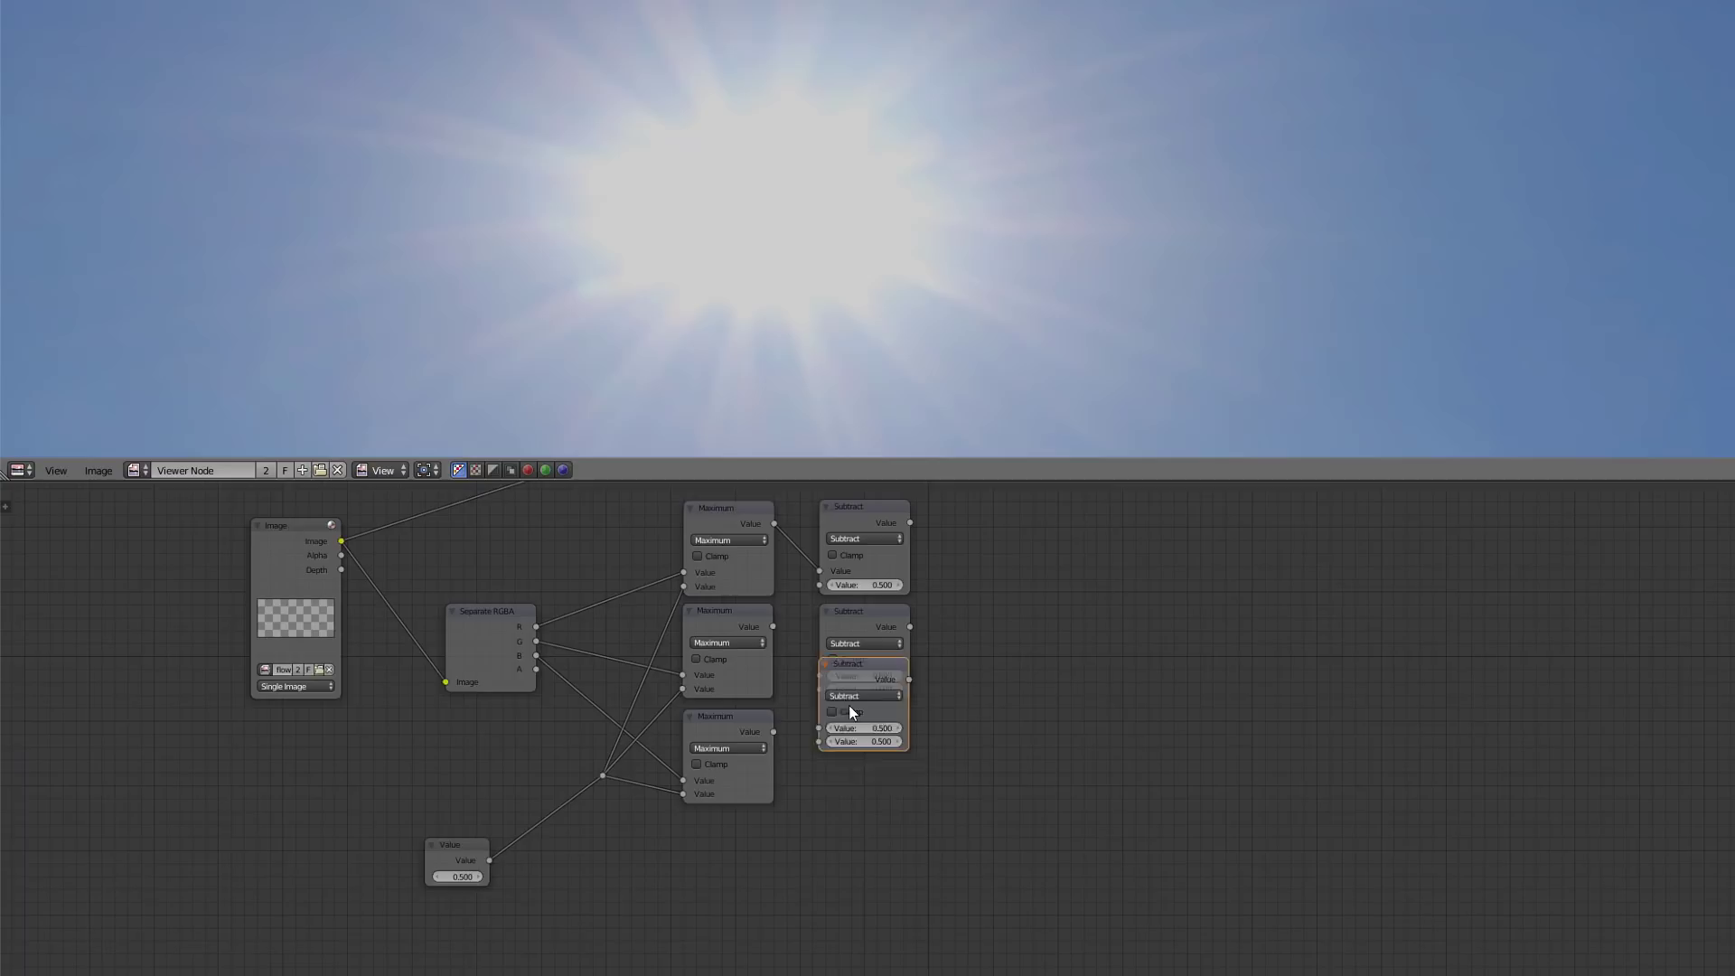
click(854, 761)
drag(773, 626, 819, 676)
click(774, 730)
drag(810, 779, 817, 783)
Duplicate the Reroute point and pass the Value node through the copy to the second values of all three Subtract nodes.
click(603, 776)
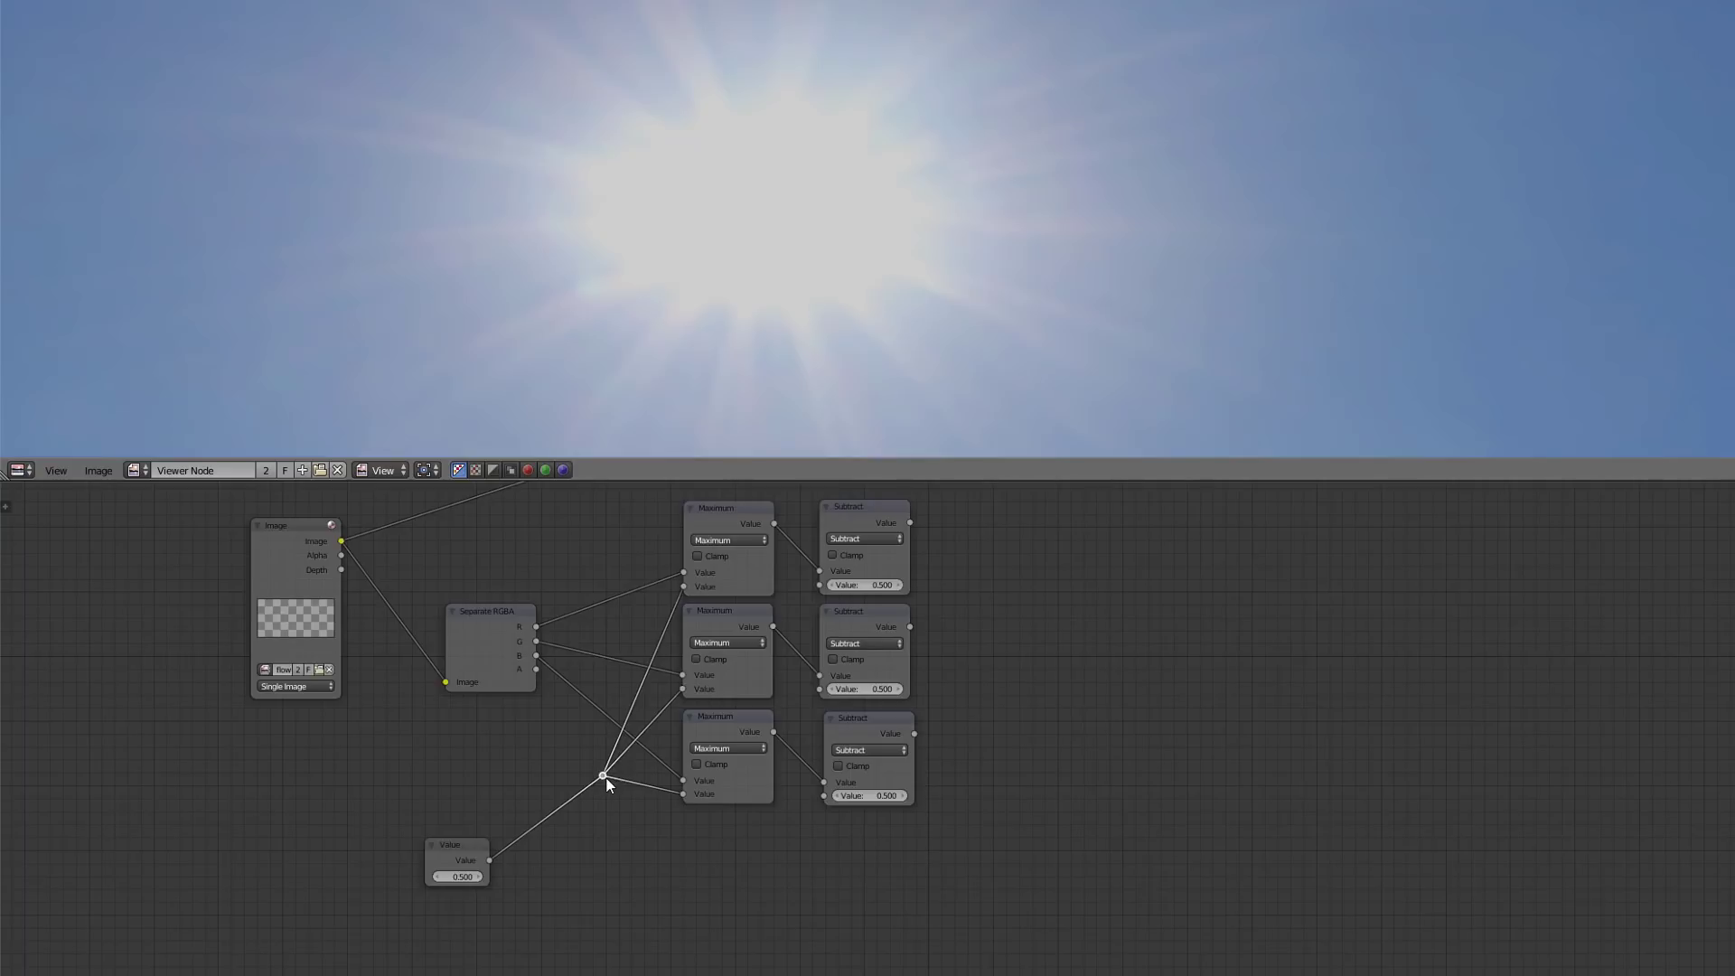
key(ctrl+shift+d)
ctrl+right_drag(726, 835, 651, 811)
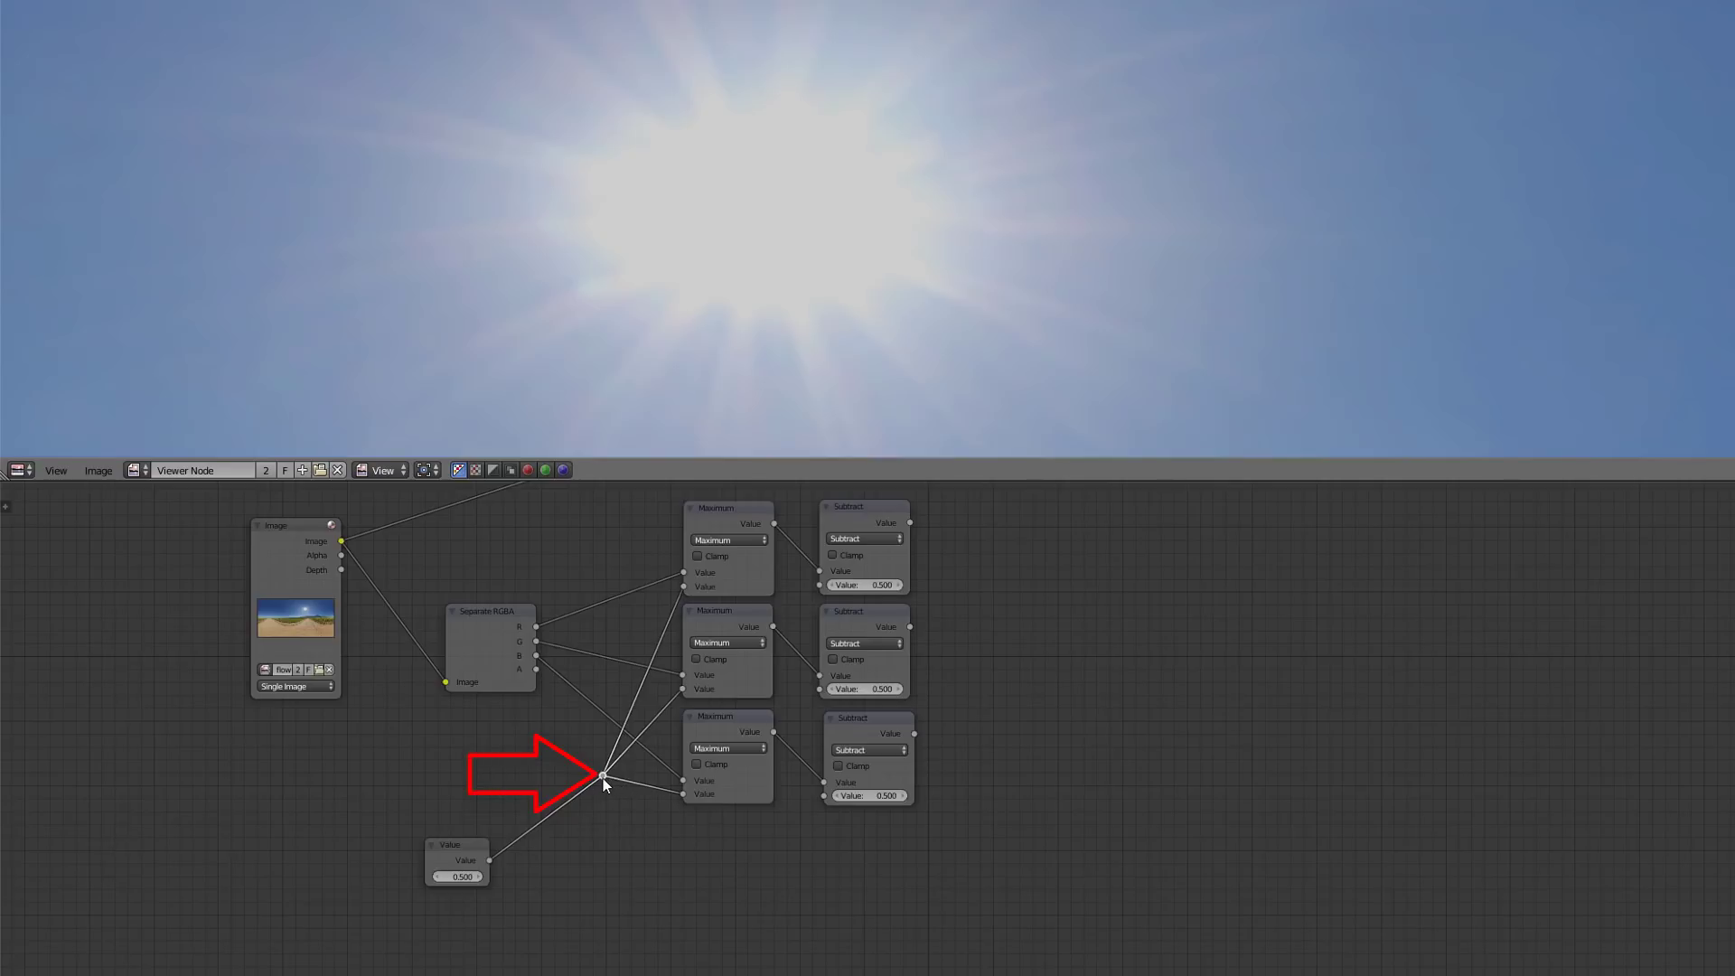
key(shift+d)
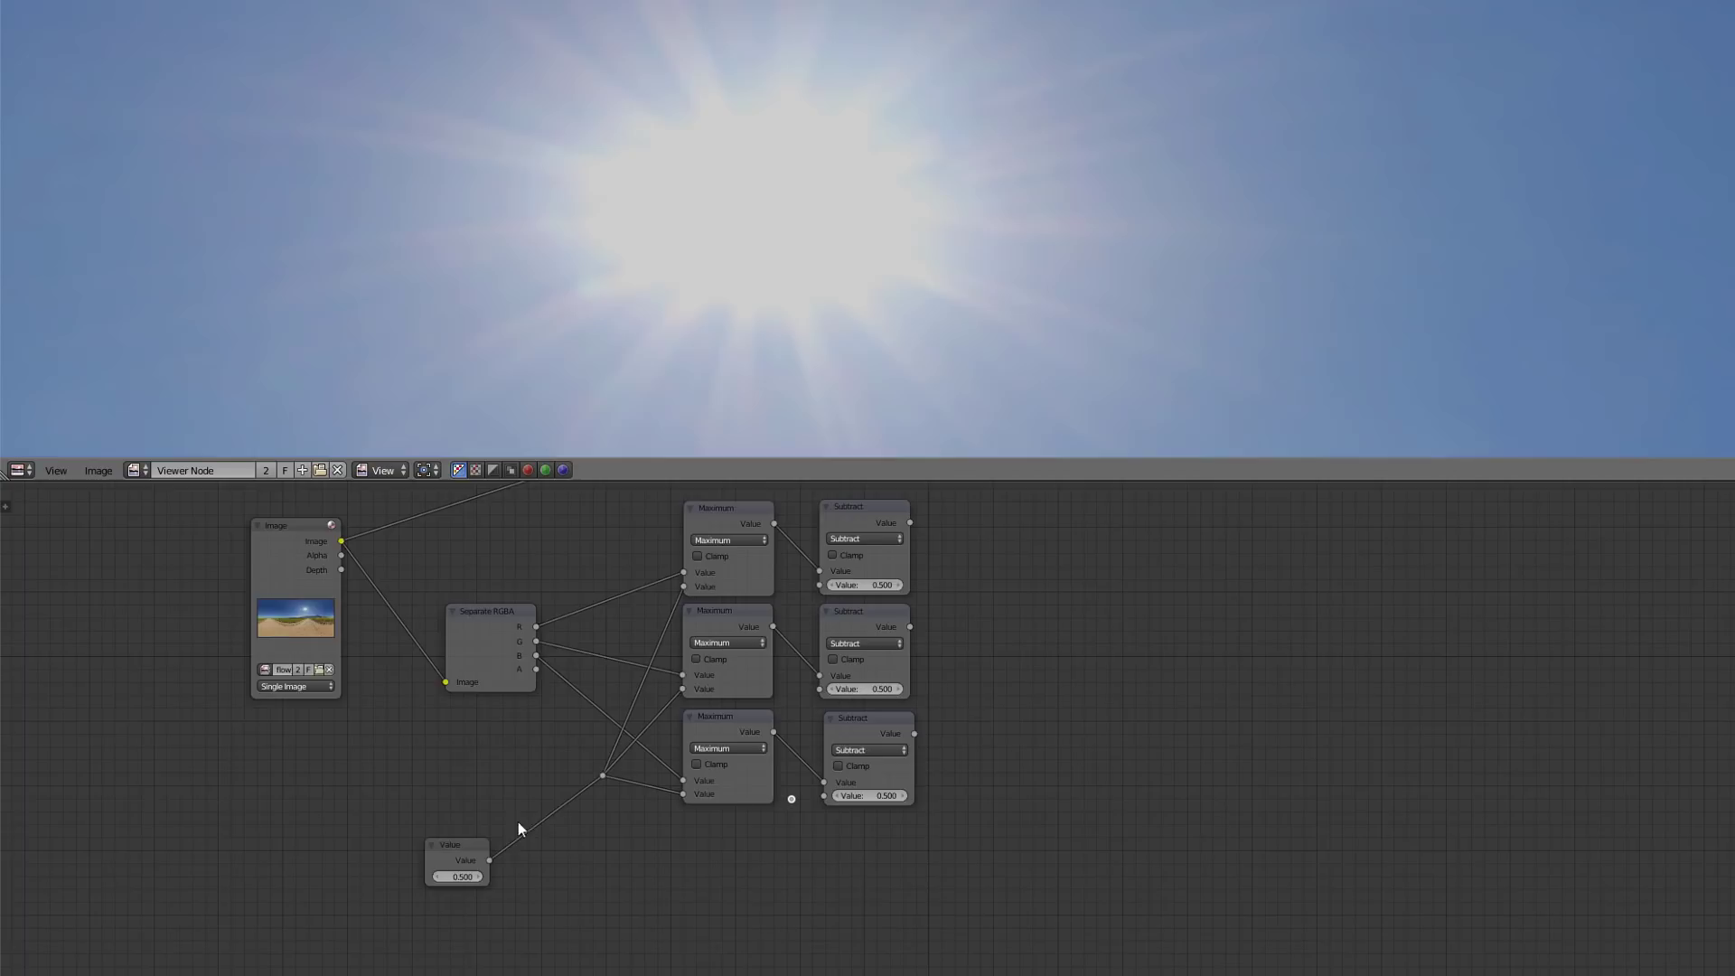
drag(496, 864, 814, 692)
drag(793, 799, 818, 585)
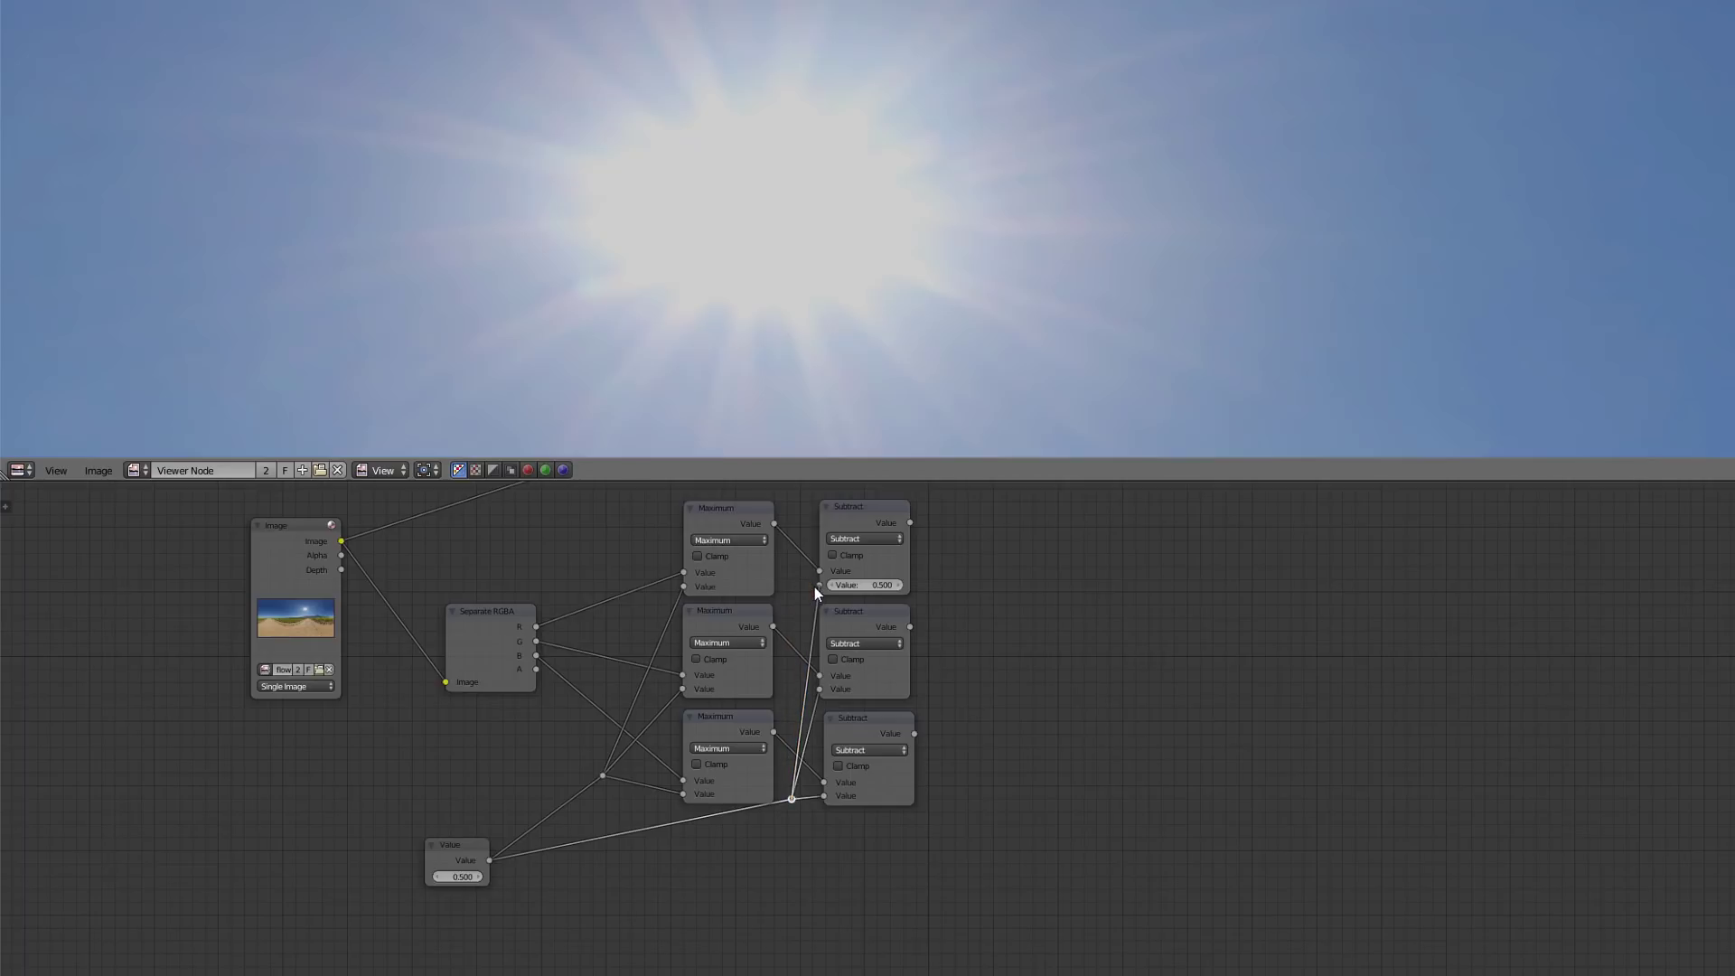
Add a Combine RGBA node on the output side of the Subtract nodes.
middle_drag(1093, 601, 875, 612)
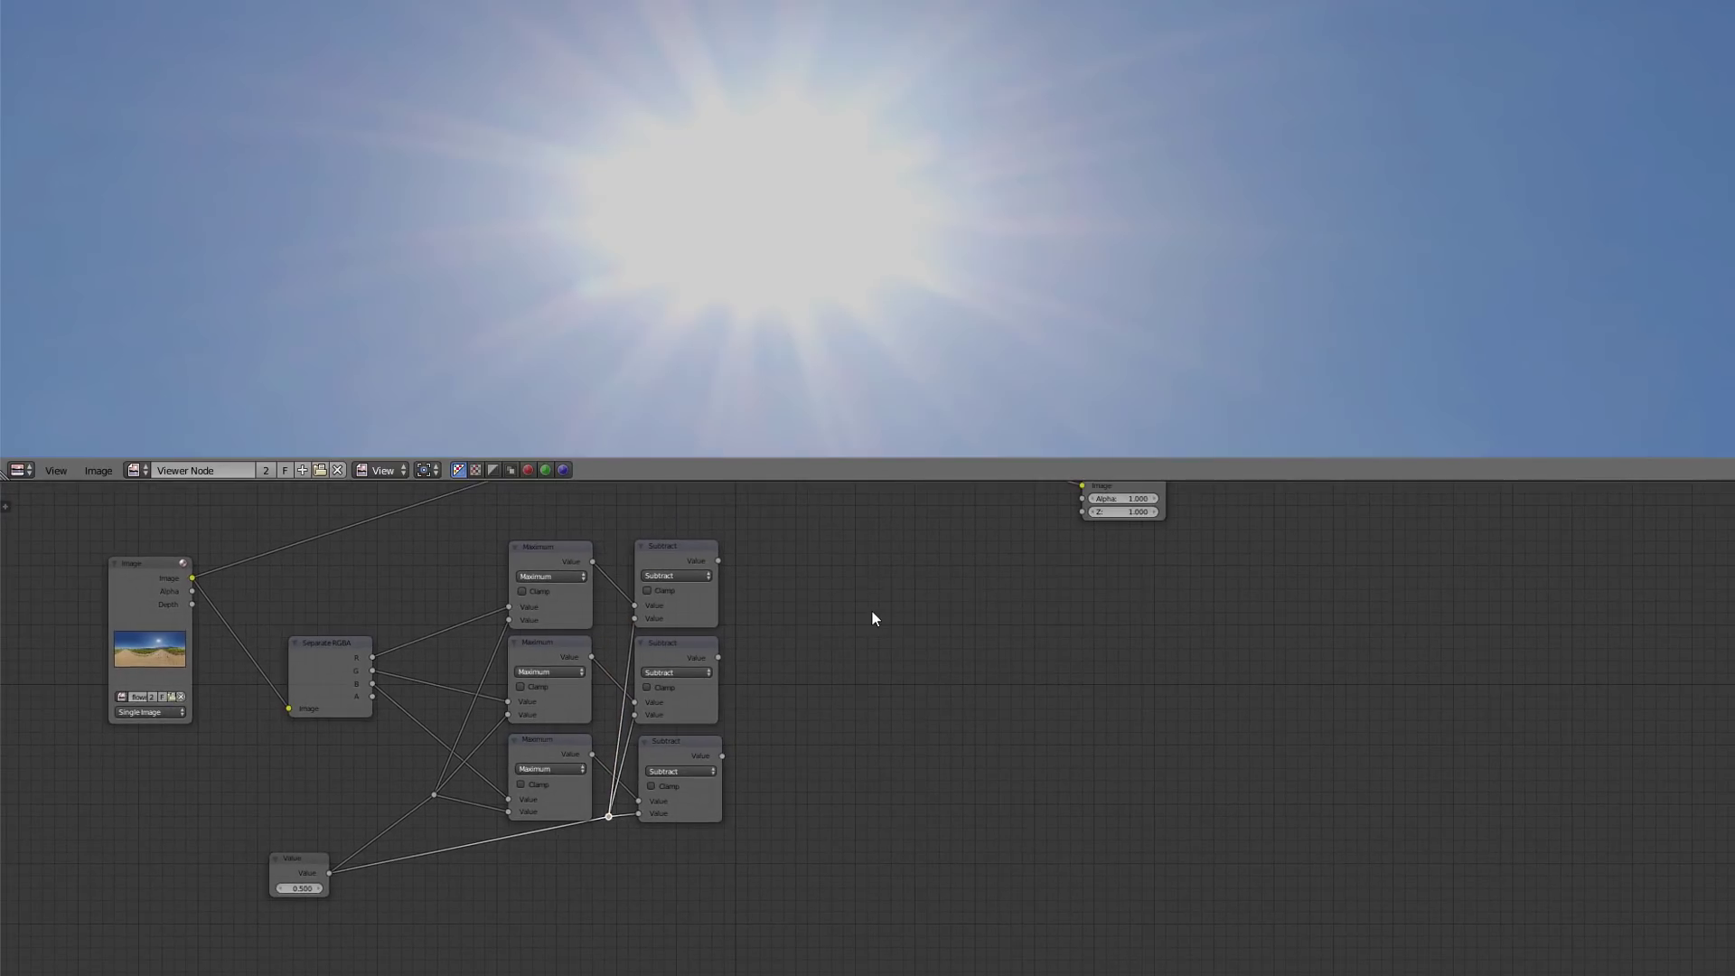
key(shift+a)
mouse_move(871, 614)
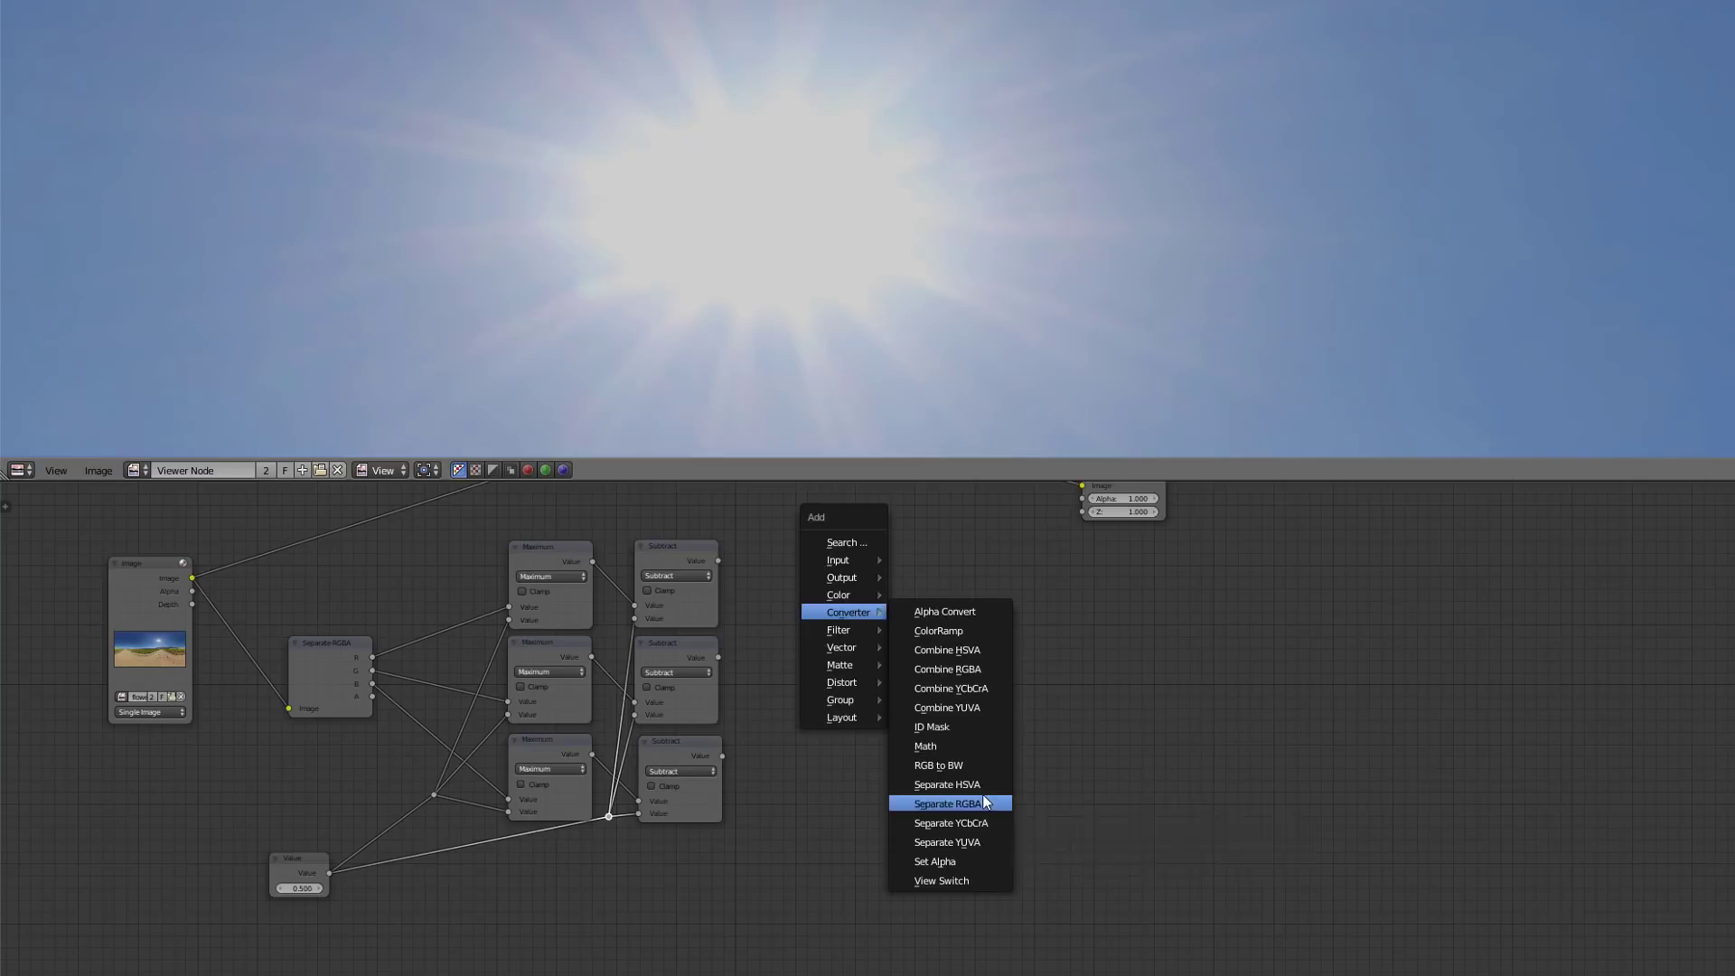
click(993, 669)
click(1061, 622)
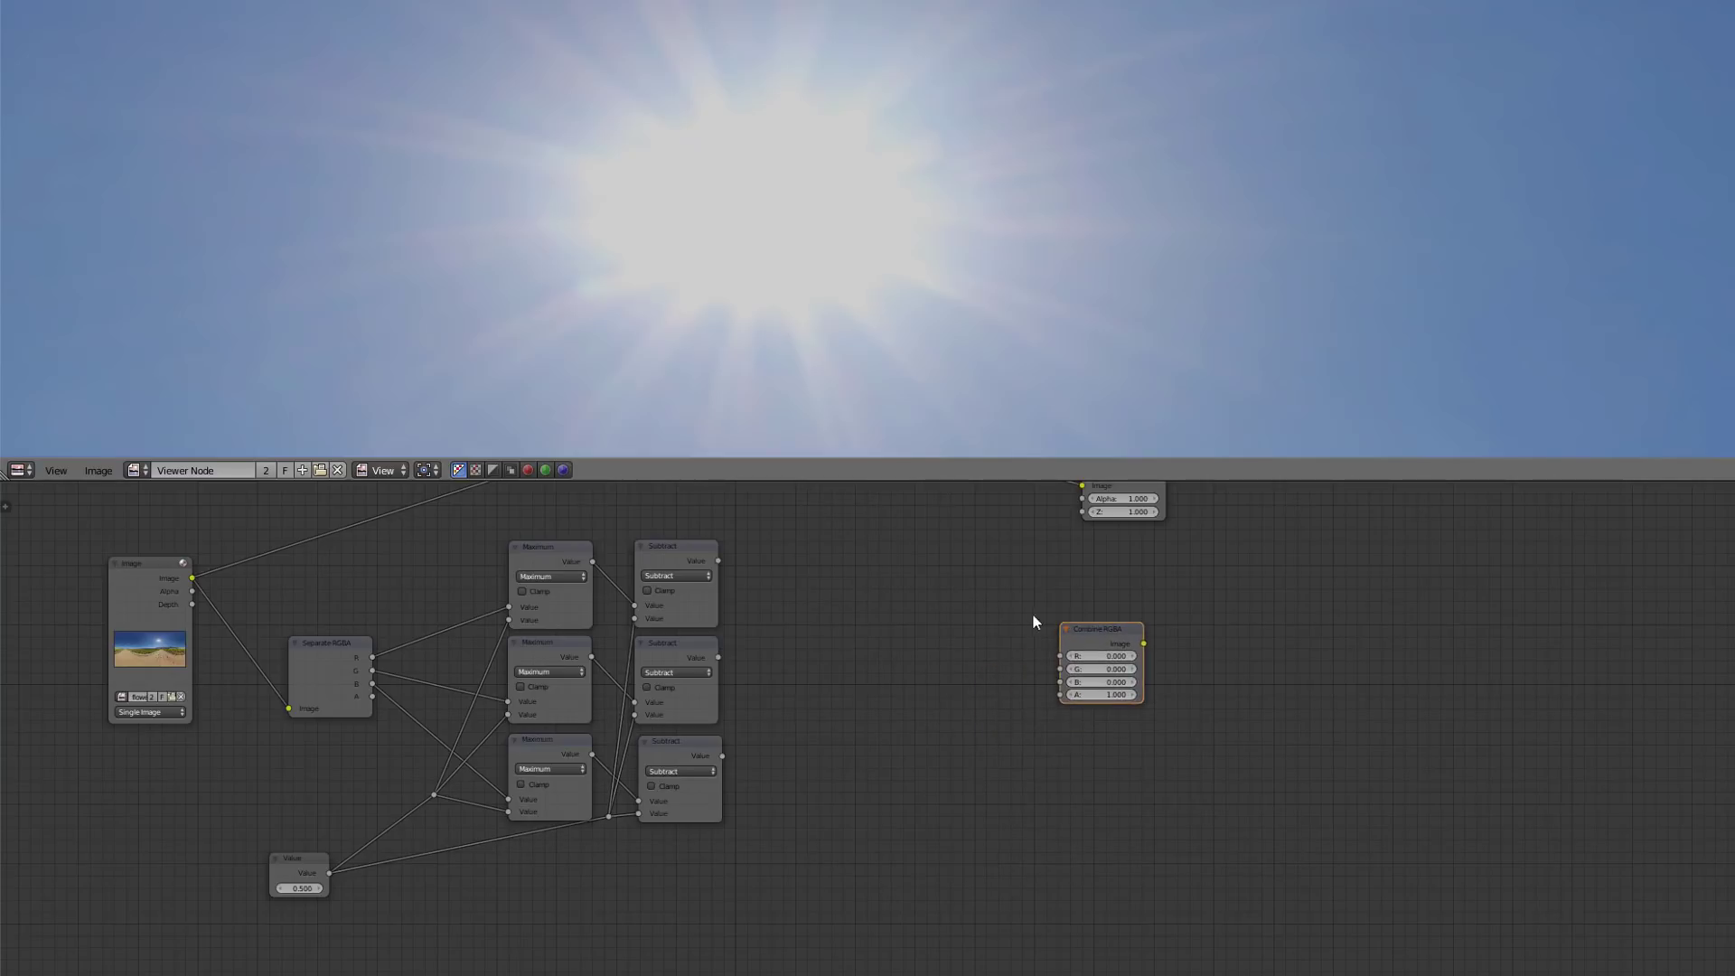
Connect the three Subtract outputs to the Combine RGBA node's R, G and B inputs and preview the combined image in the Viewer.
drag(718, 560, 1060, 656)
drag(717, 658, 1060, 669)
drag(723, 755, 1060, 682)
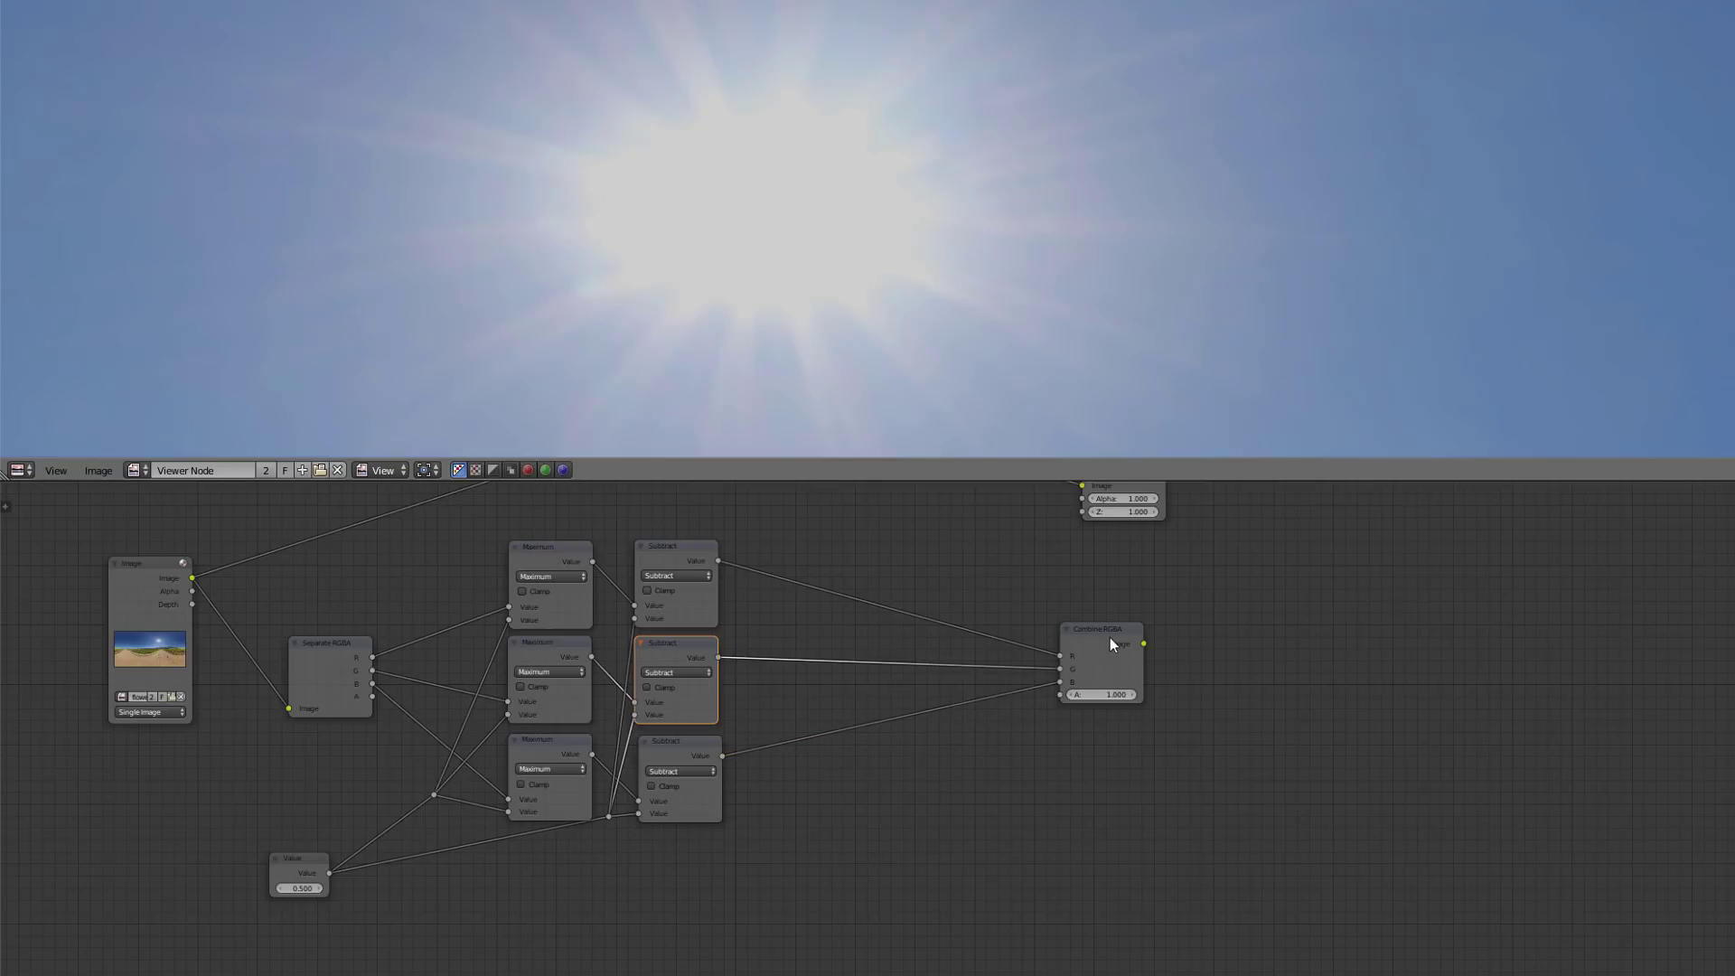
ctrl+shift+click(1107, 637)
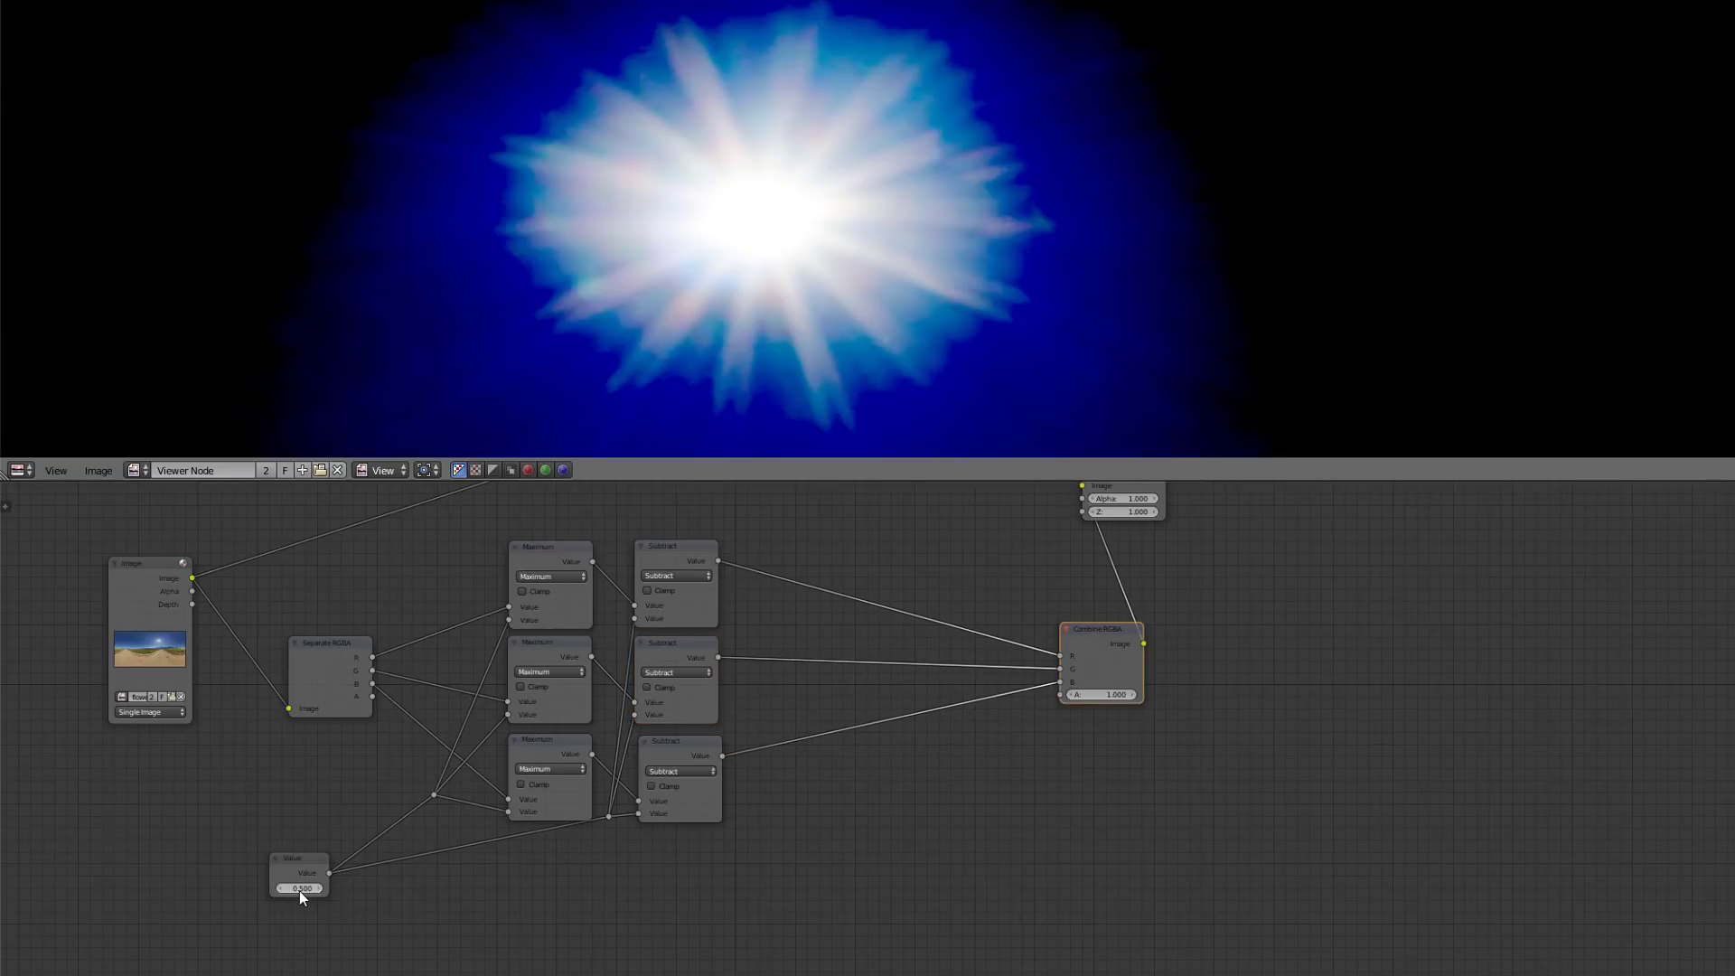
Try the threshold Value node at 0, then set it to 1.
click(302, 889)
text(0)
key(Return)
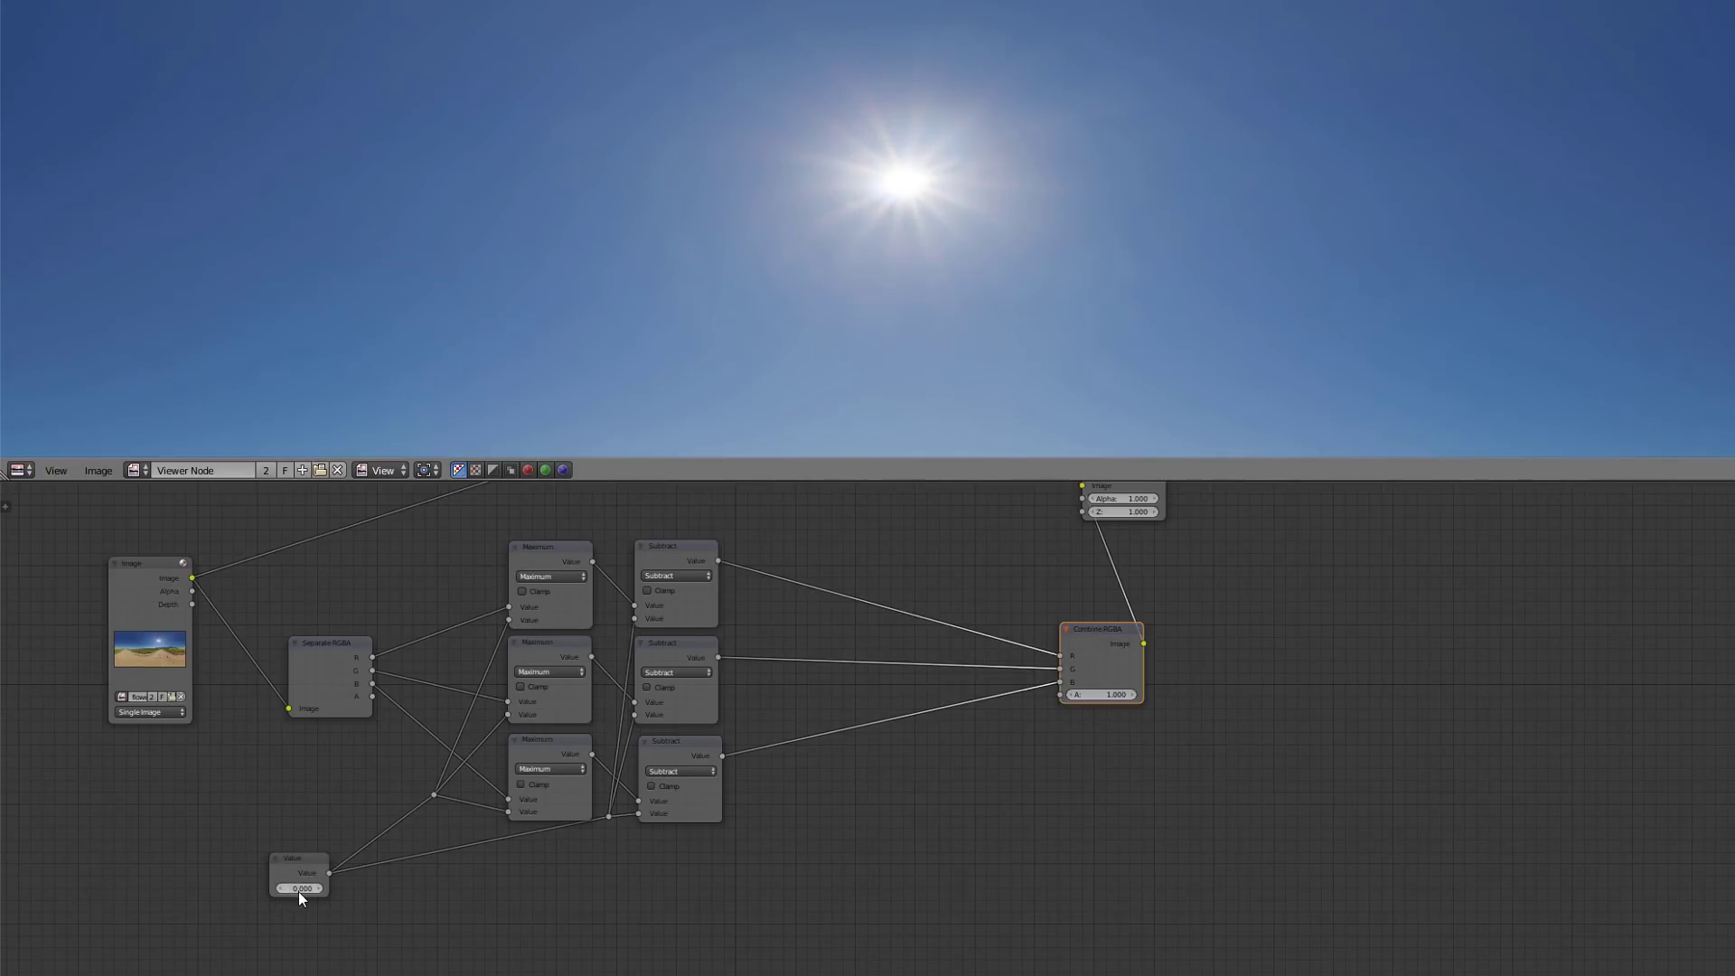
click(300, 888)
text(1)
key(Return)
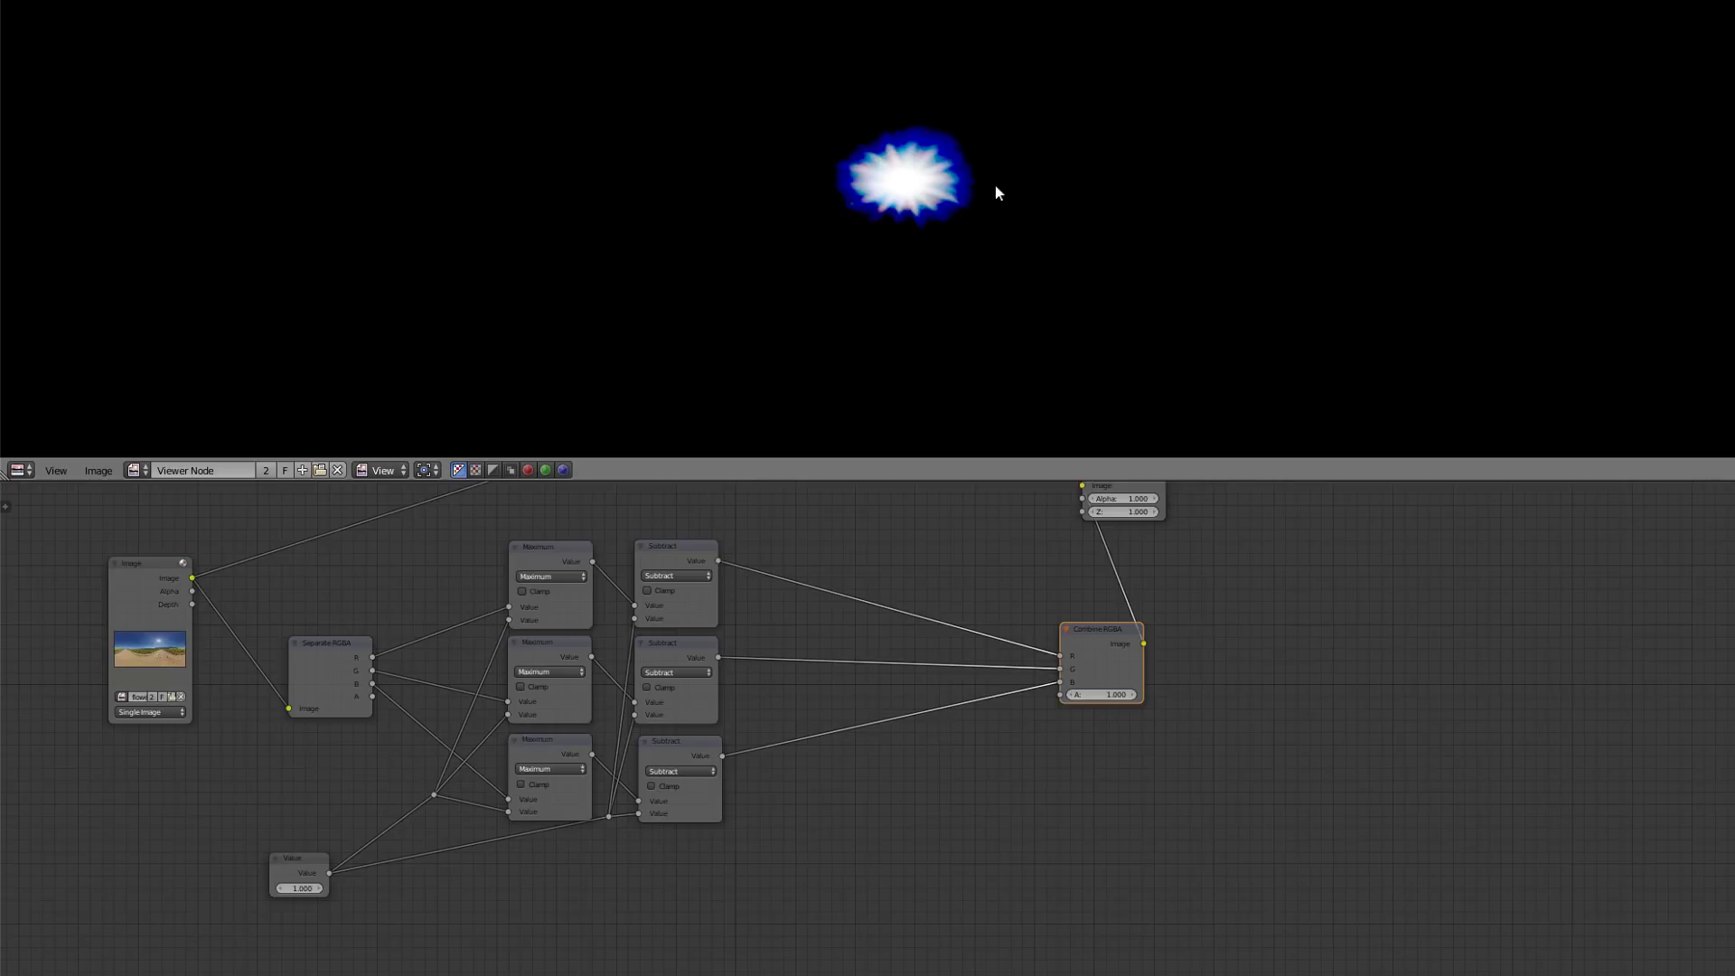
Duplicate the R channel's Subtract node, insert the copy into its link to Combine RGBA and set its operation to Minimum.
scroll(752, 659, up, 4)
middle_drag(749, 678, 734, 779)
scroll(720, 696, down, 1)
click(627, 604)
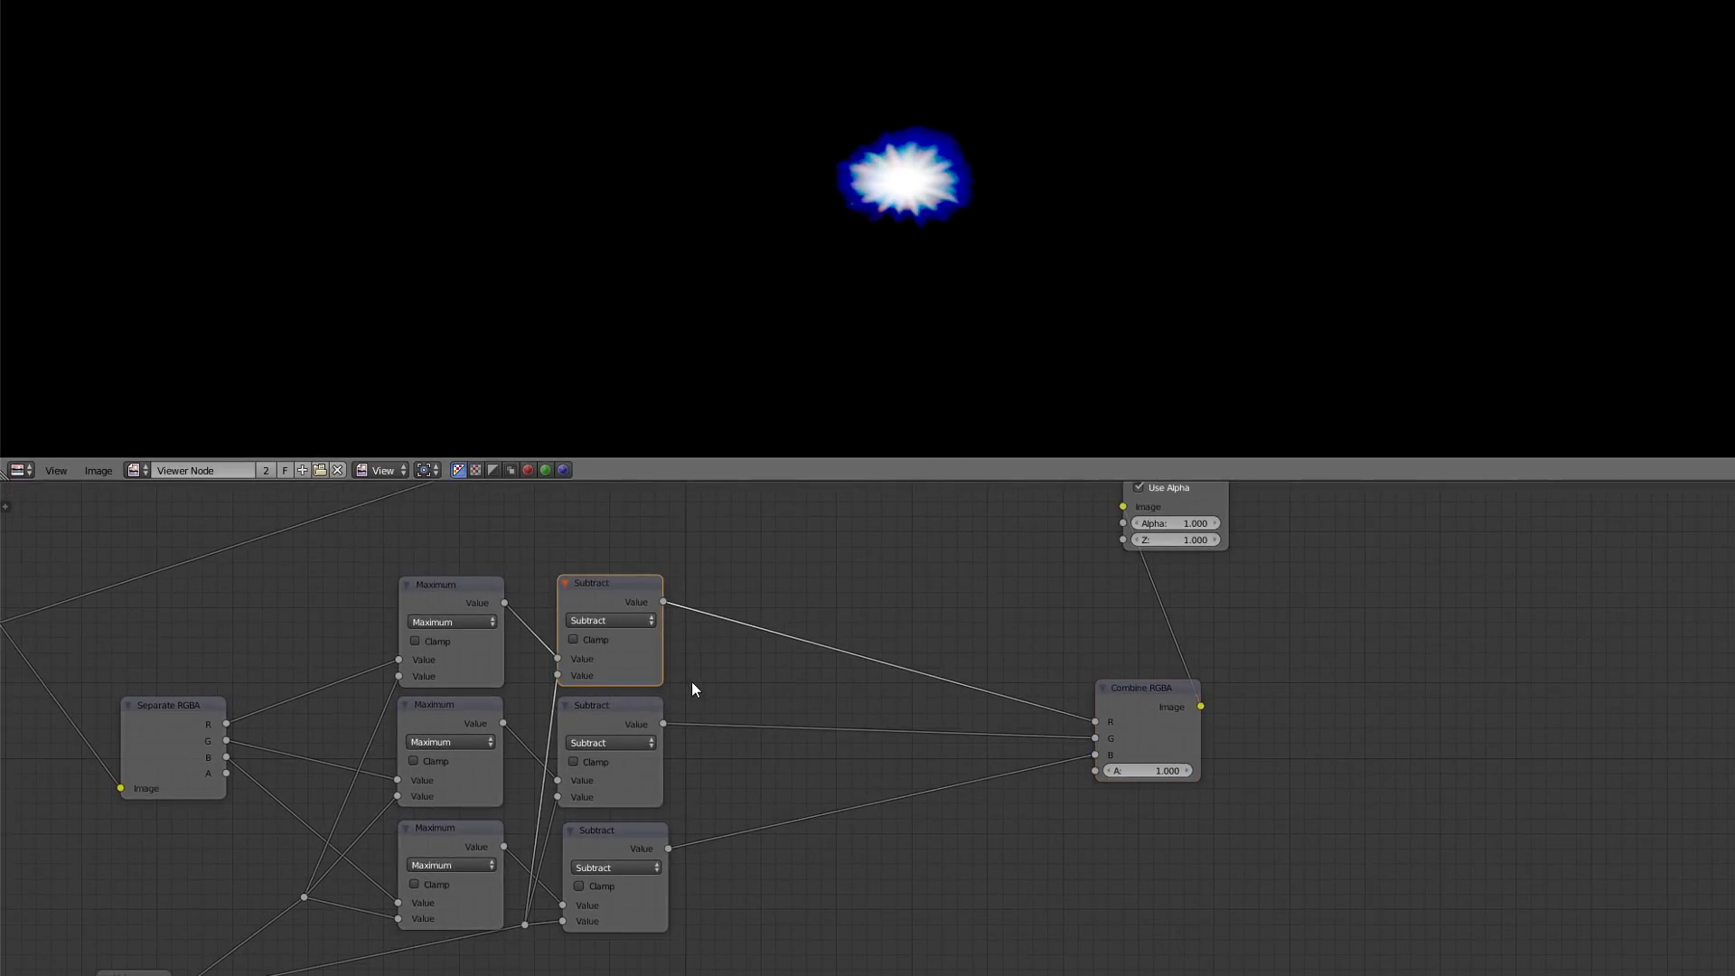
middle_drag(690, 679, 687, 666)
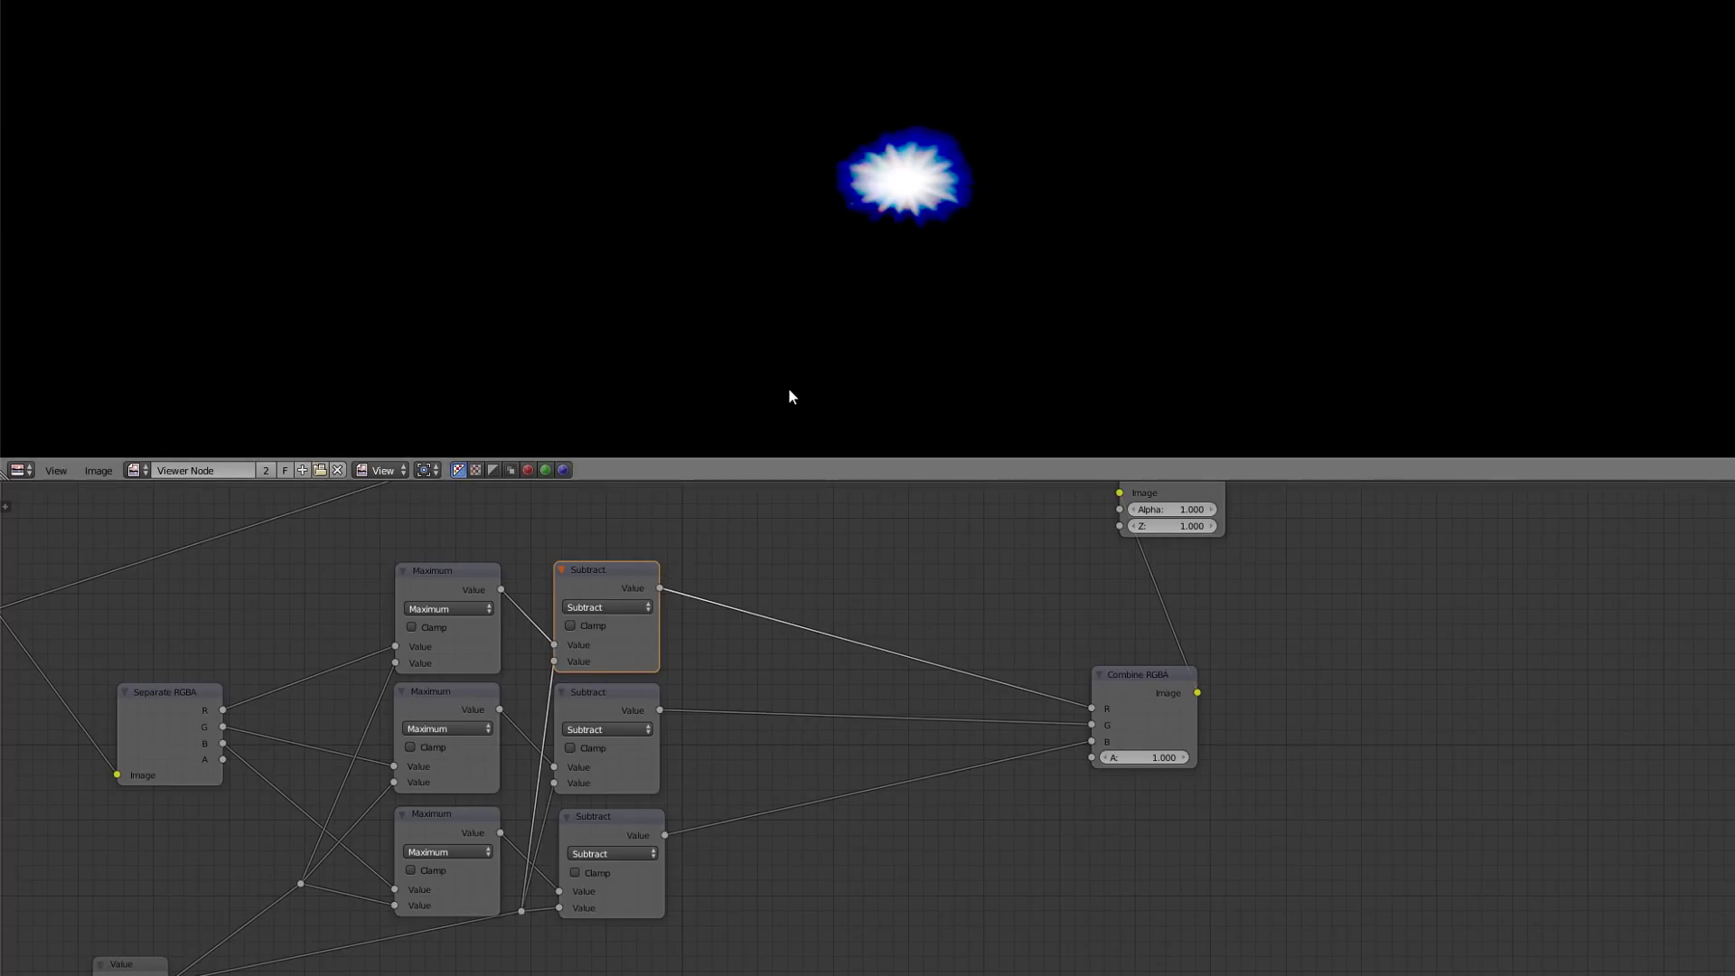
key(shift+d)
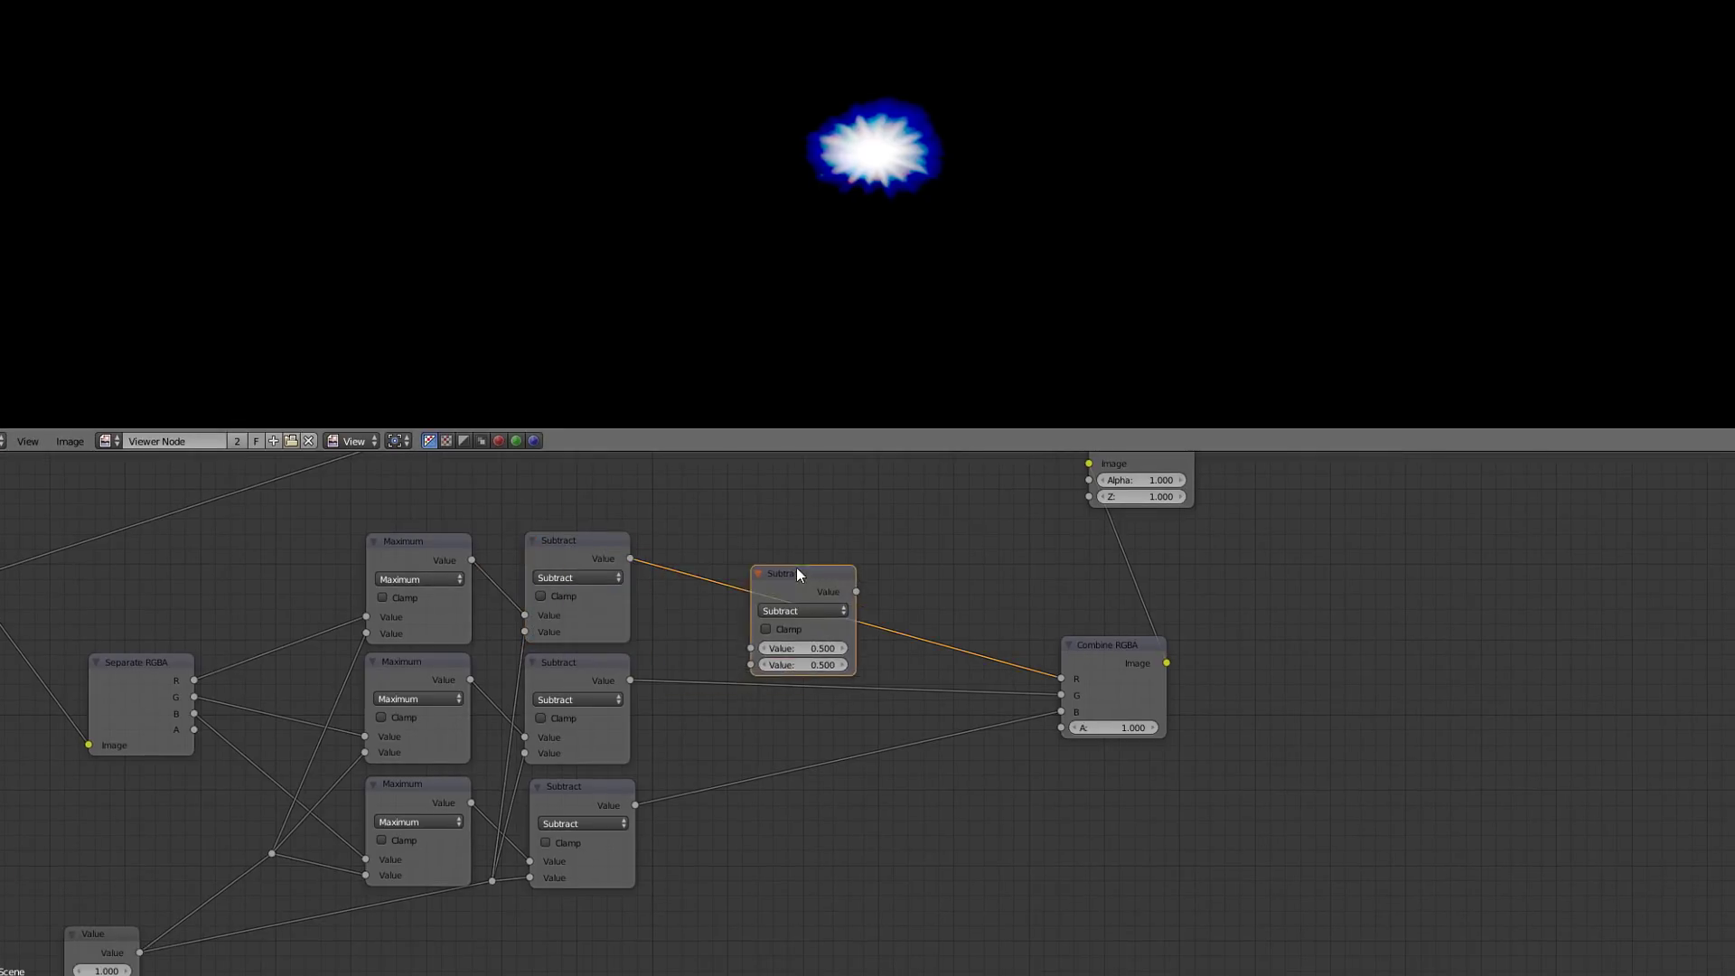
click(749, 533)
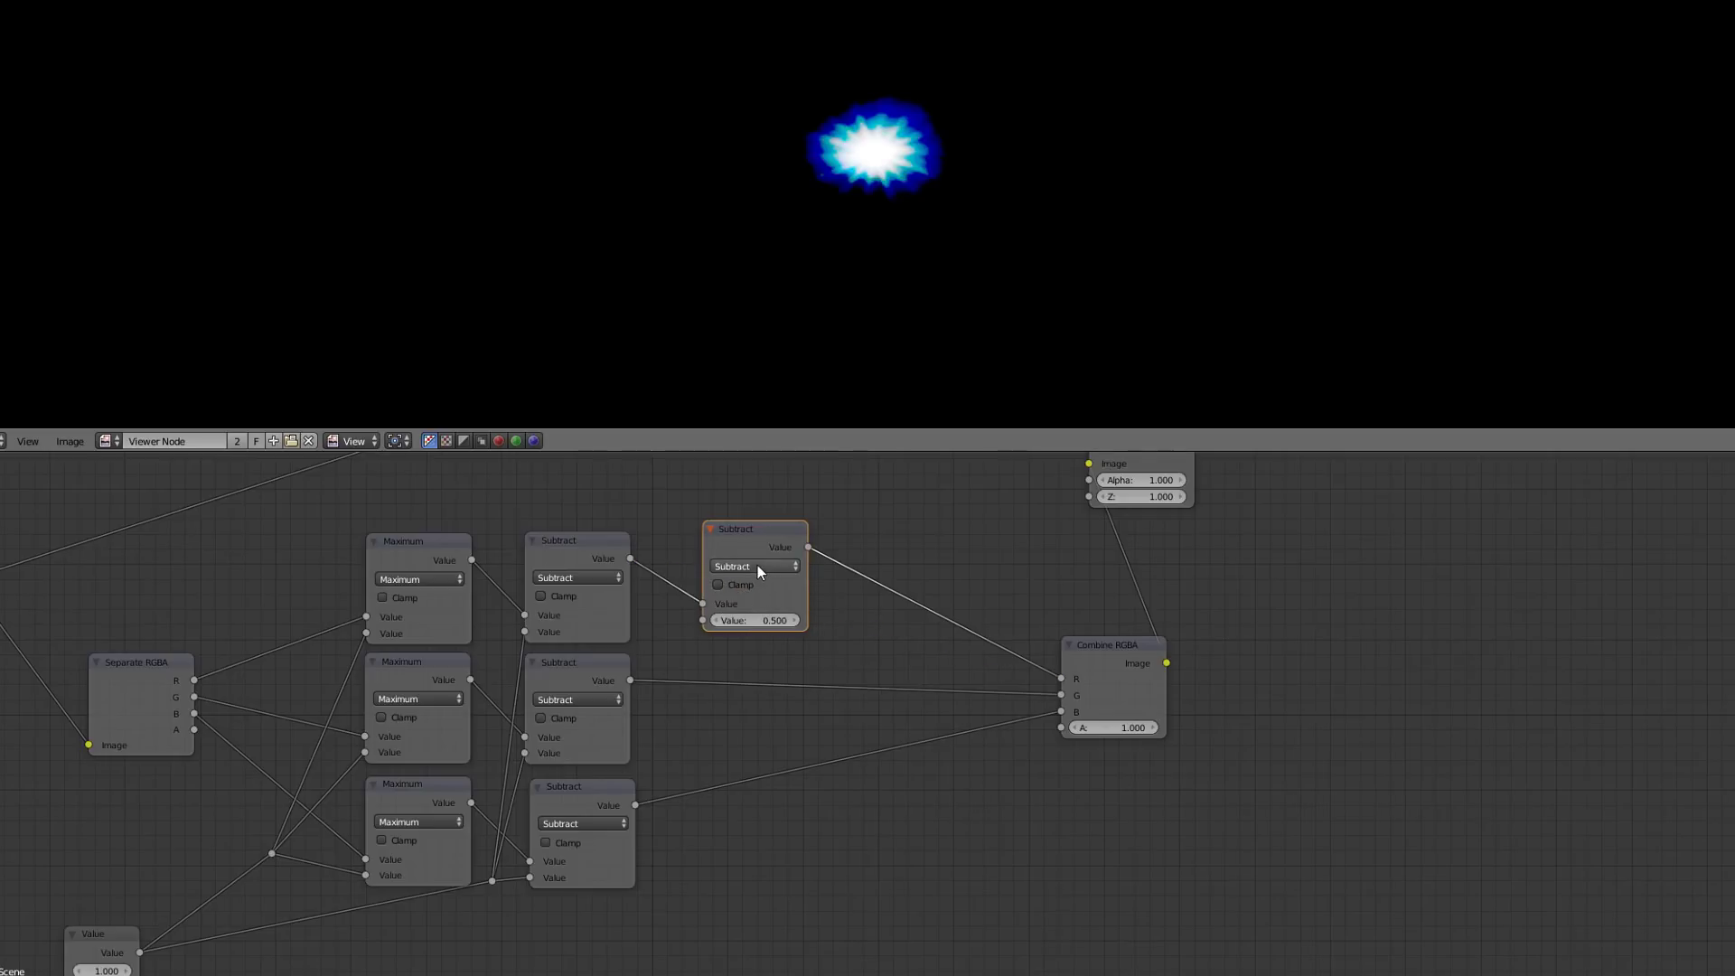
click(757, 565)
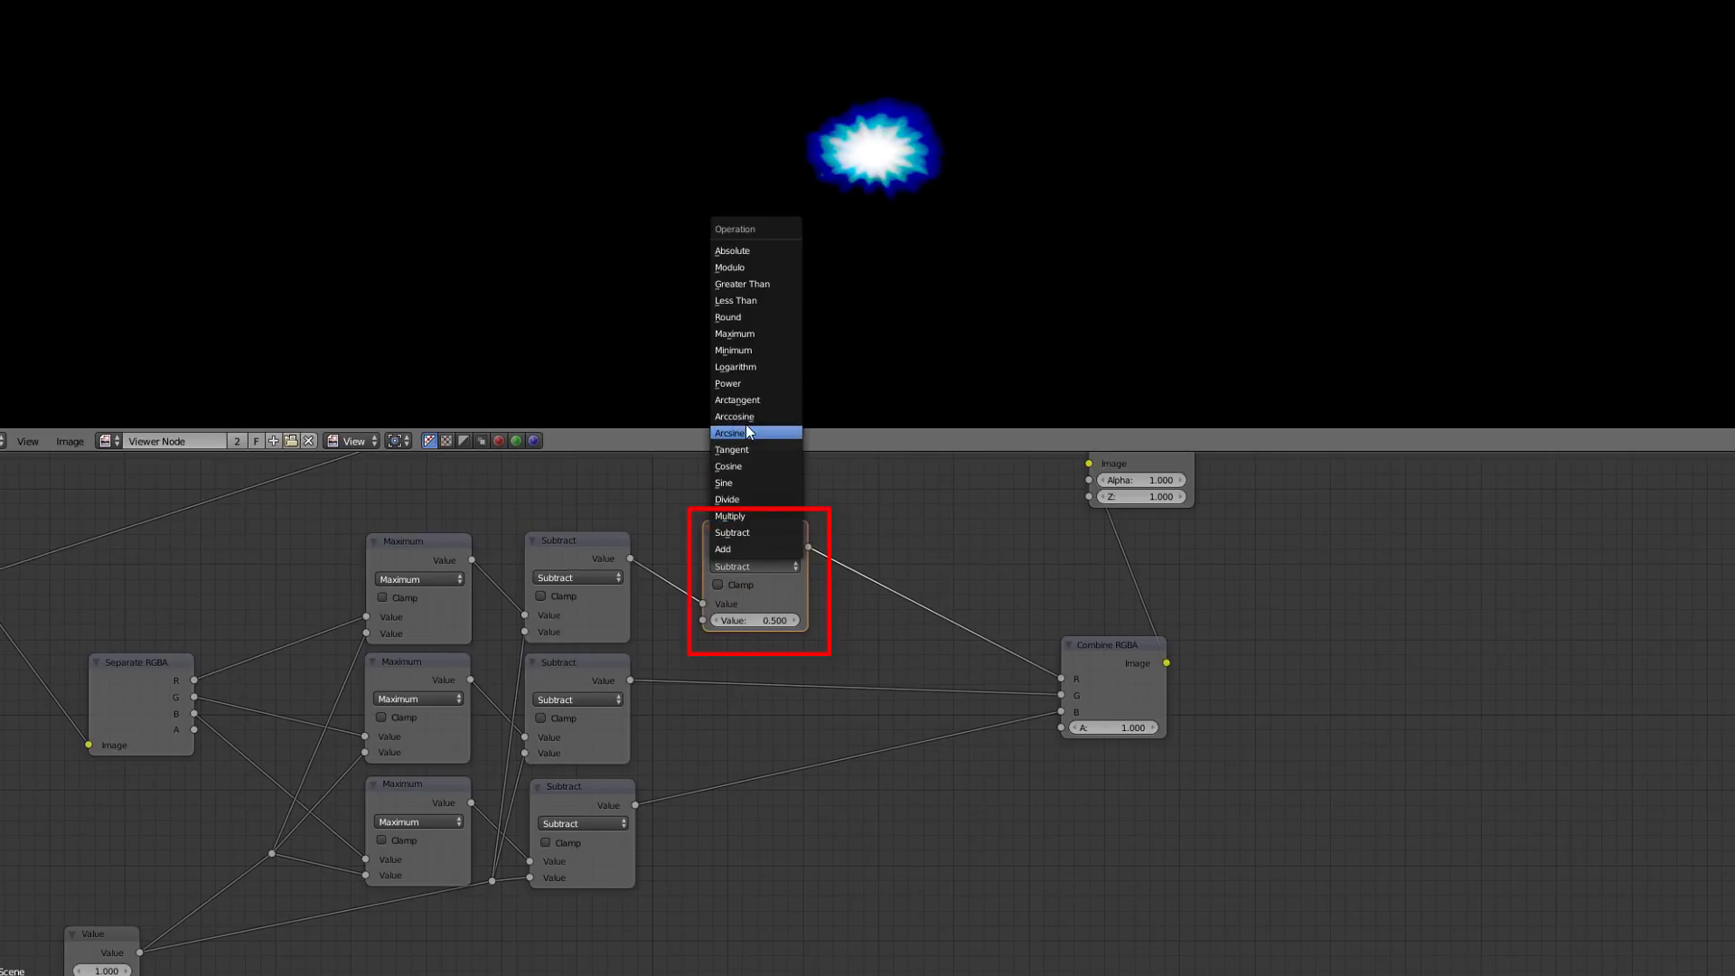
click(756, 347)
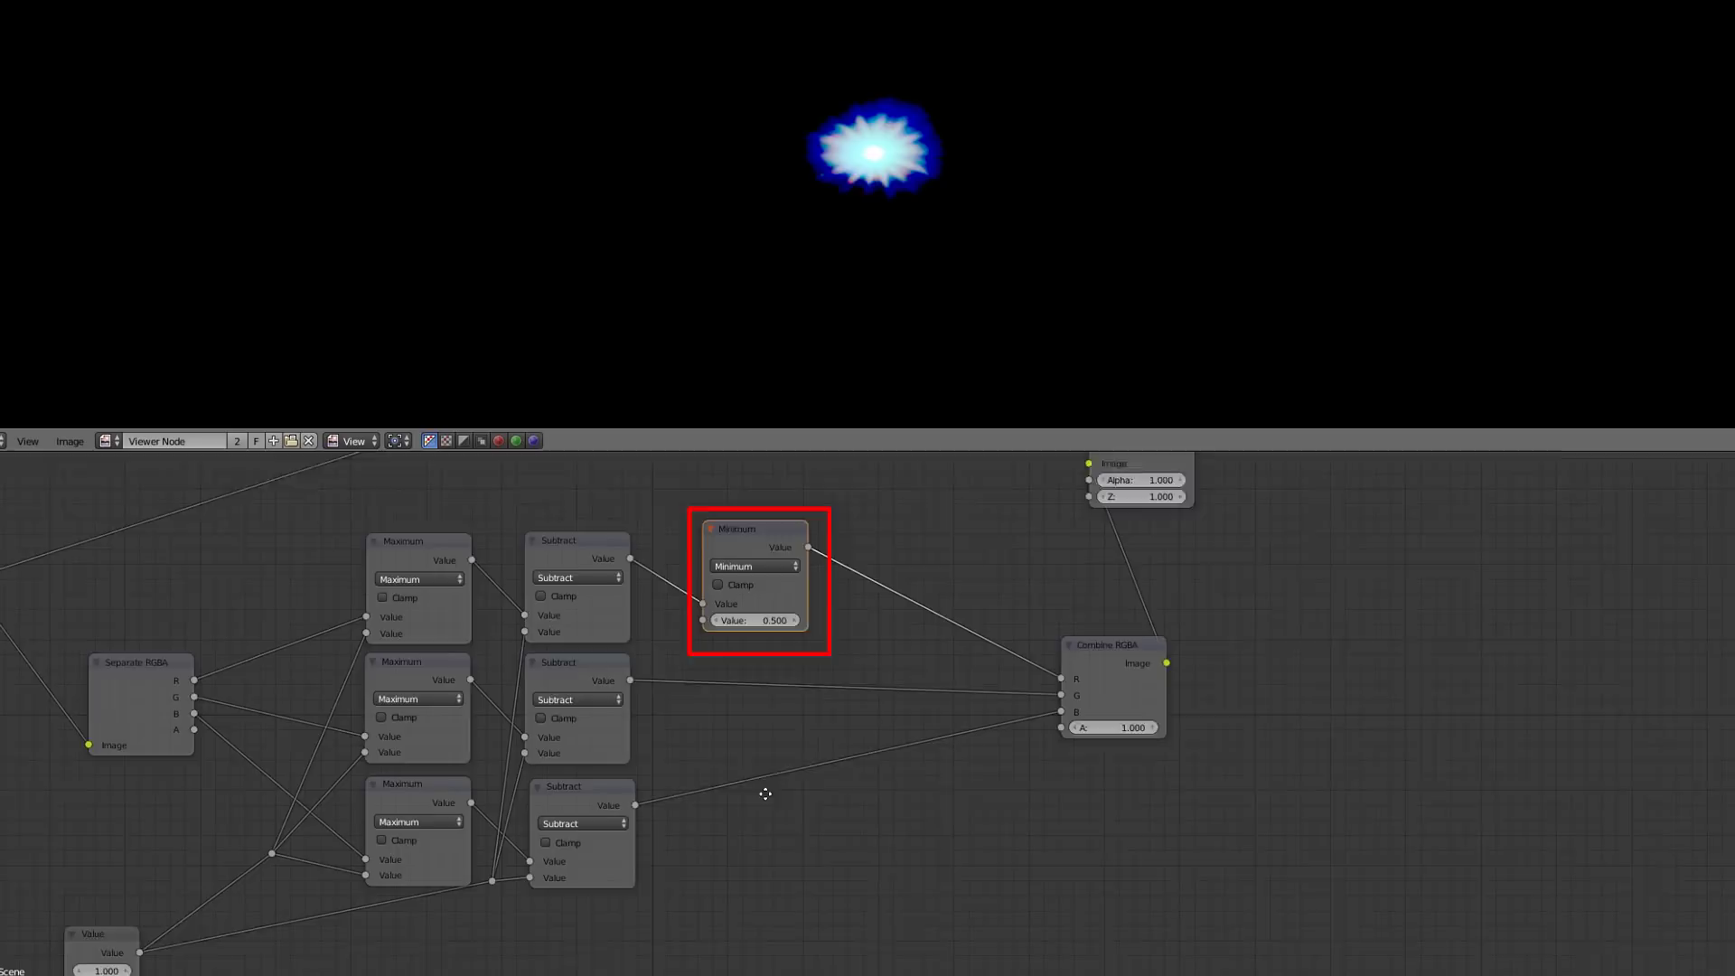
middle_drag(765, 794, 761, 577)
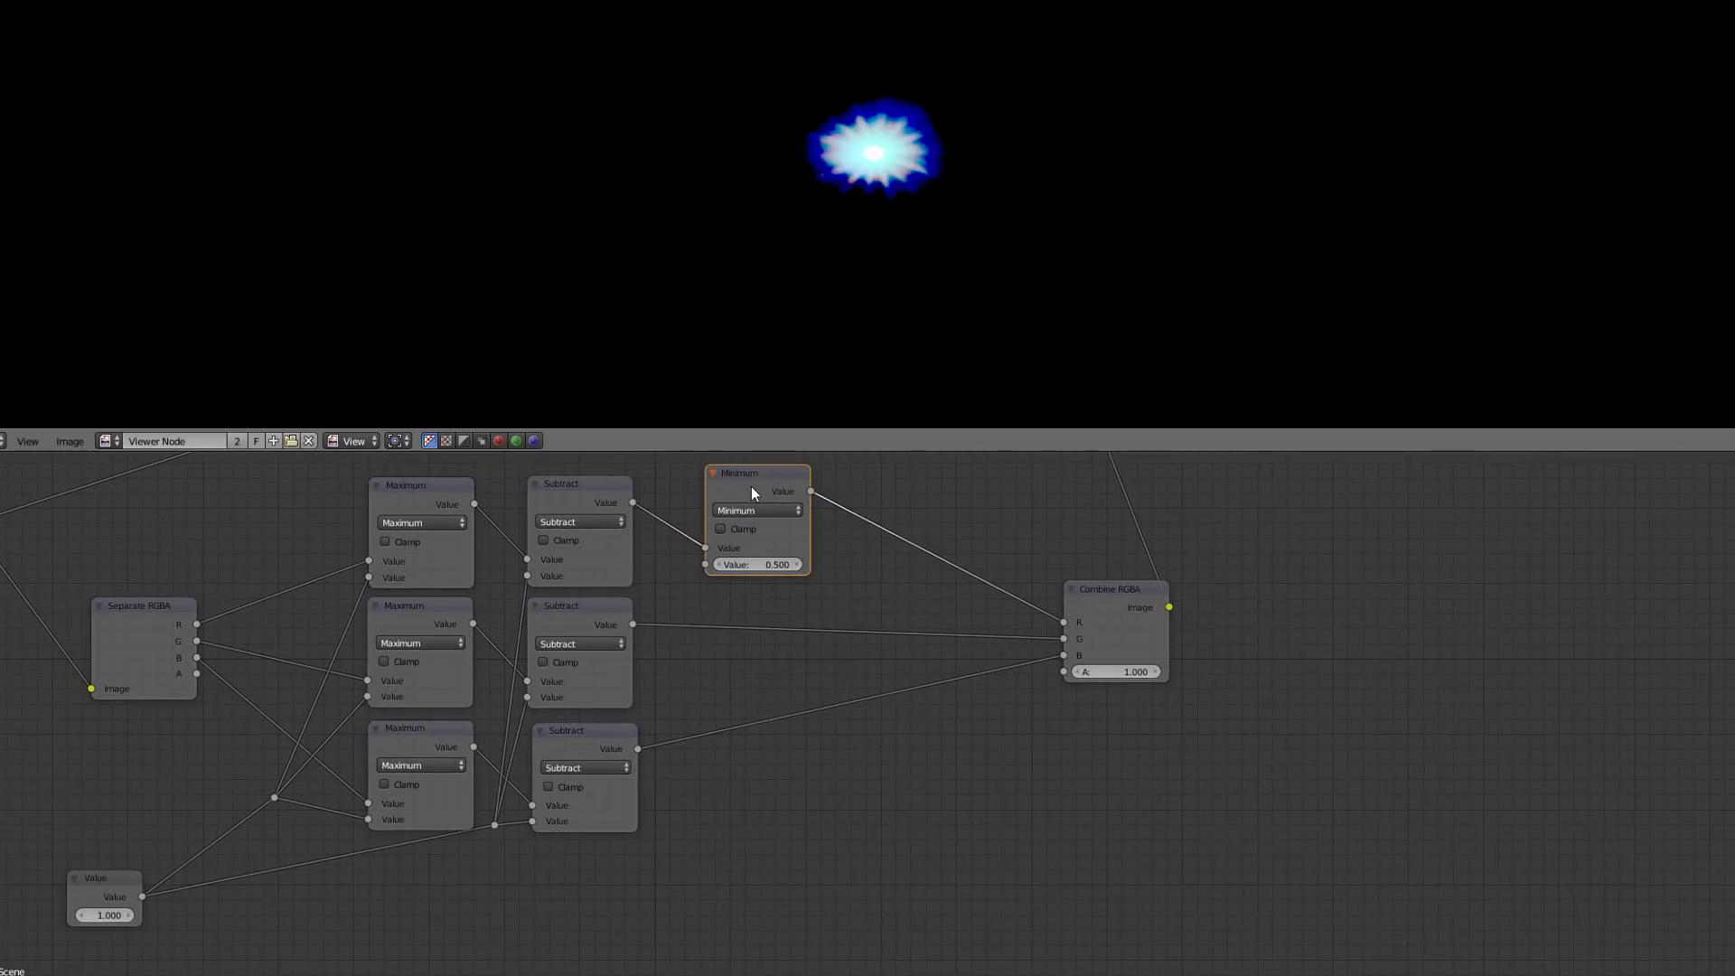
Duplicate the Minimum node into the G and B channel links and space the copies evenly in a column.
key(shift+d)
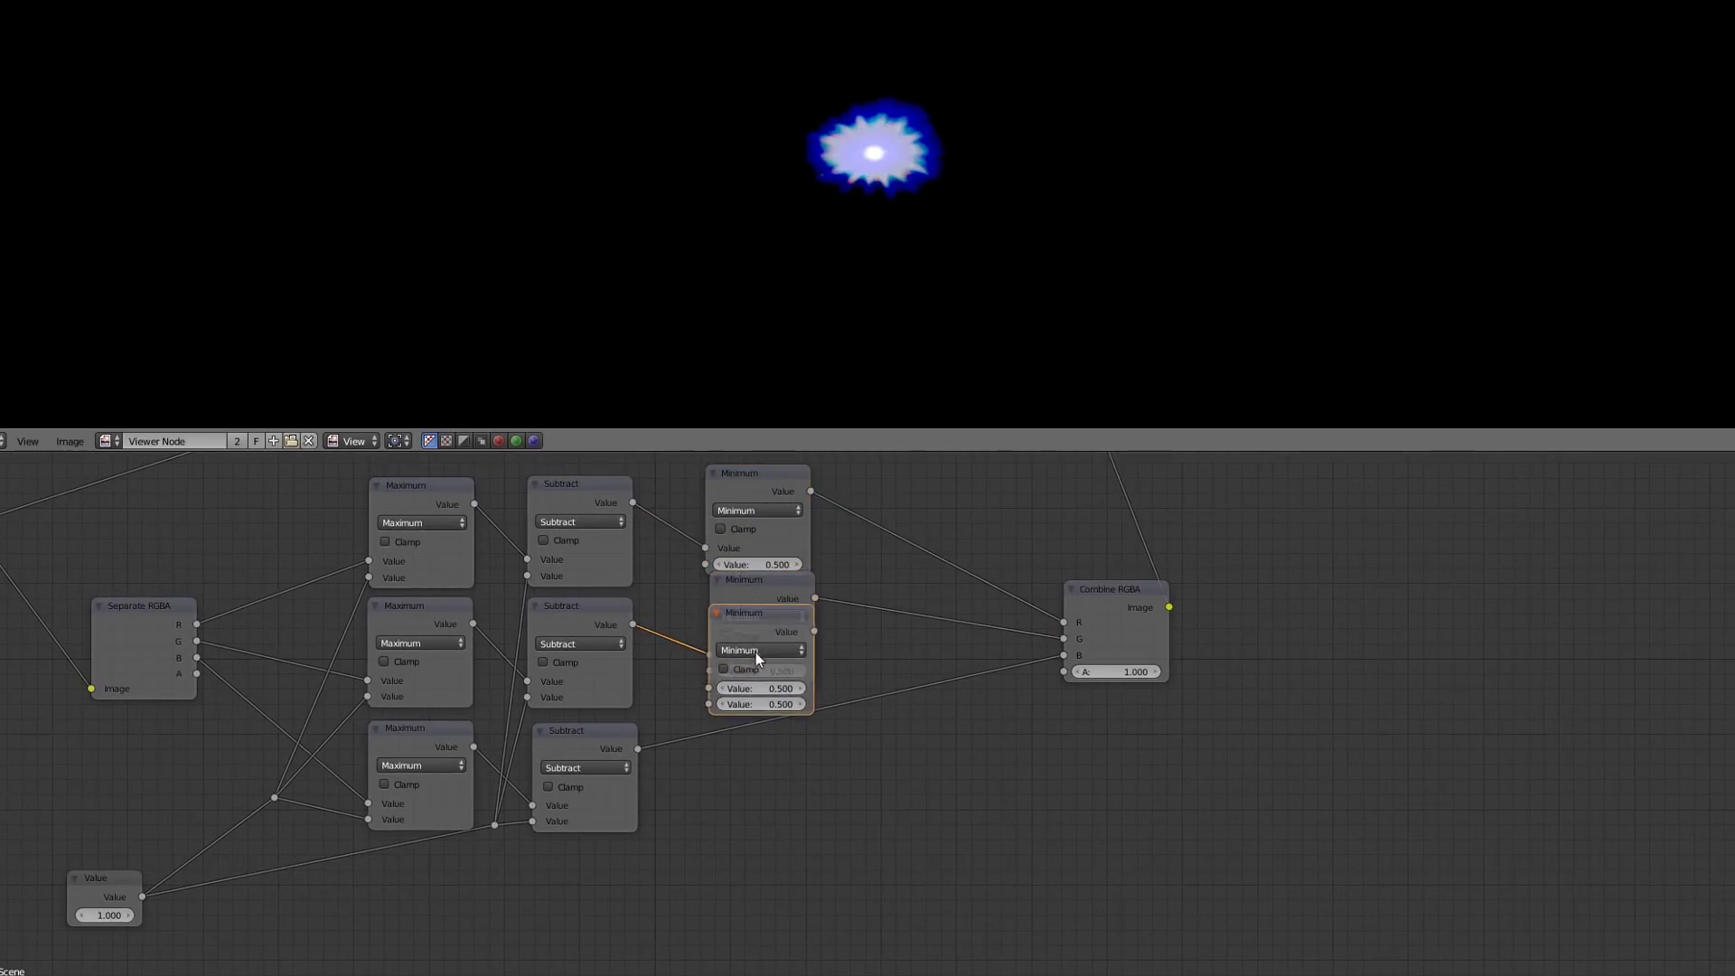
click(753, 705)
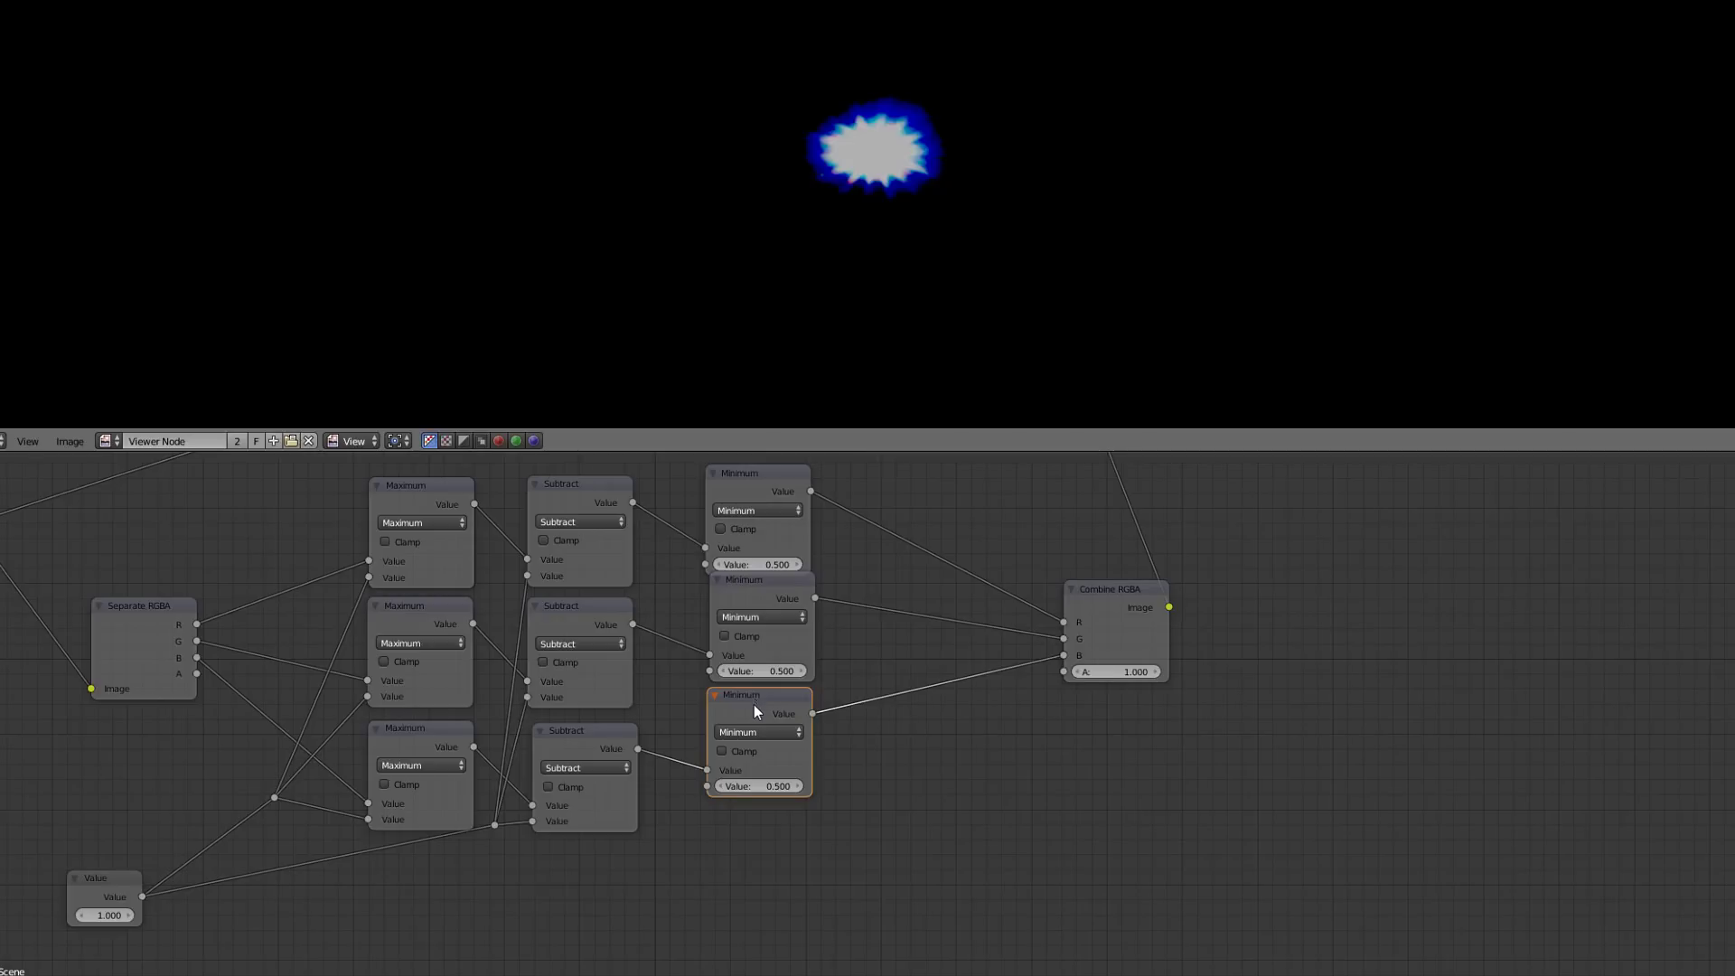
drag(753, 704, 750, 725)
drag(752, 593, 748, 614)
middle_drag(639, 826, 665, 755)
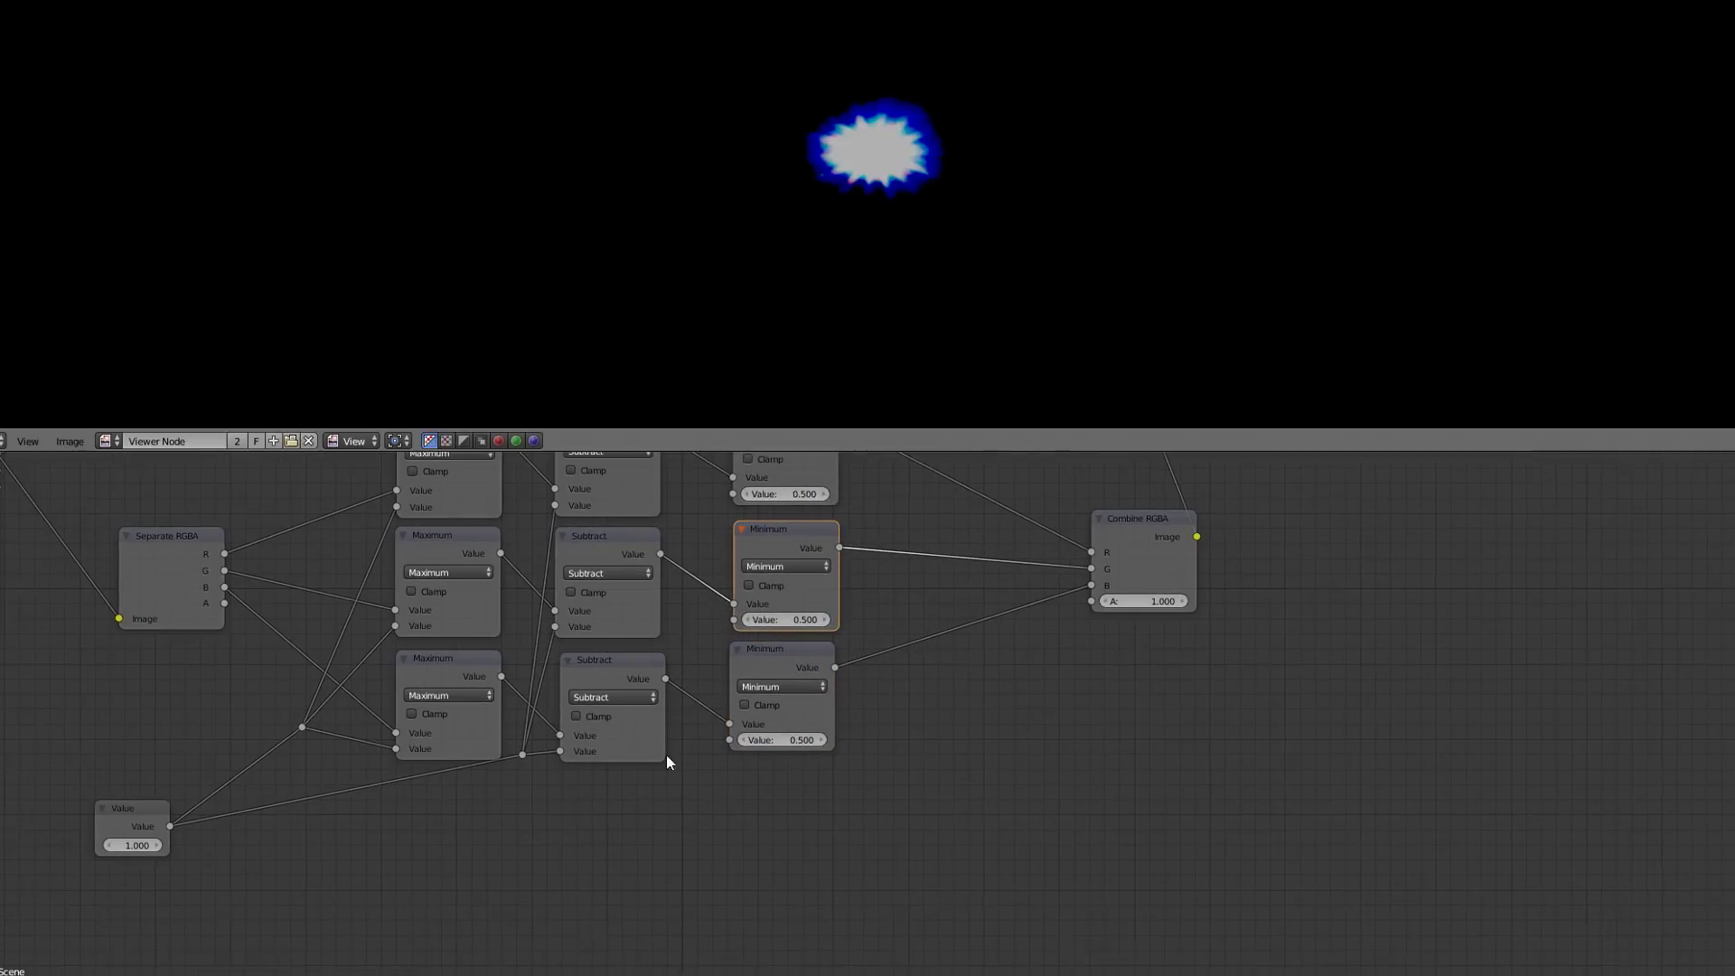
Duplicate the Value node and feed the copy through a new Reroute point into the second values of all three Minimum nodes.
click(148, 801)
key(shift+d)
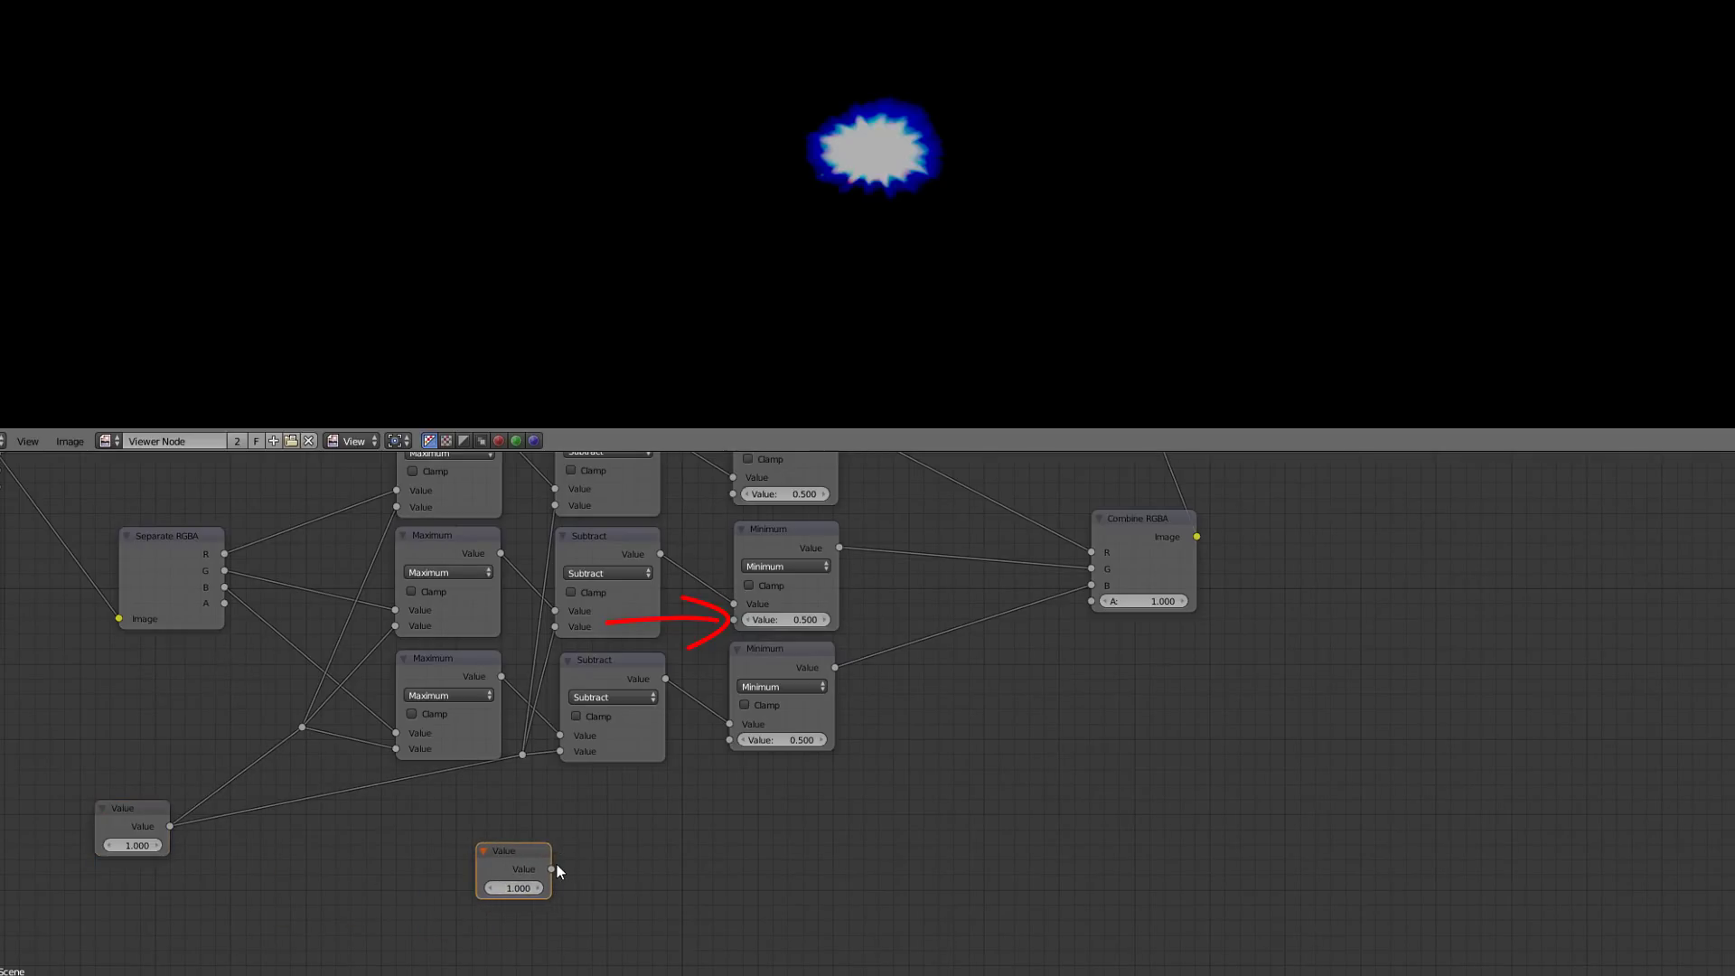
key(shift+a)
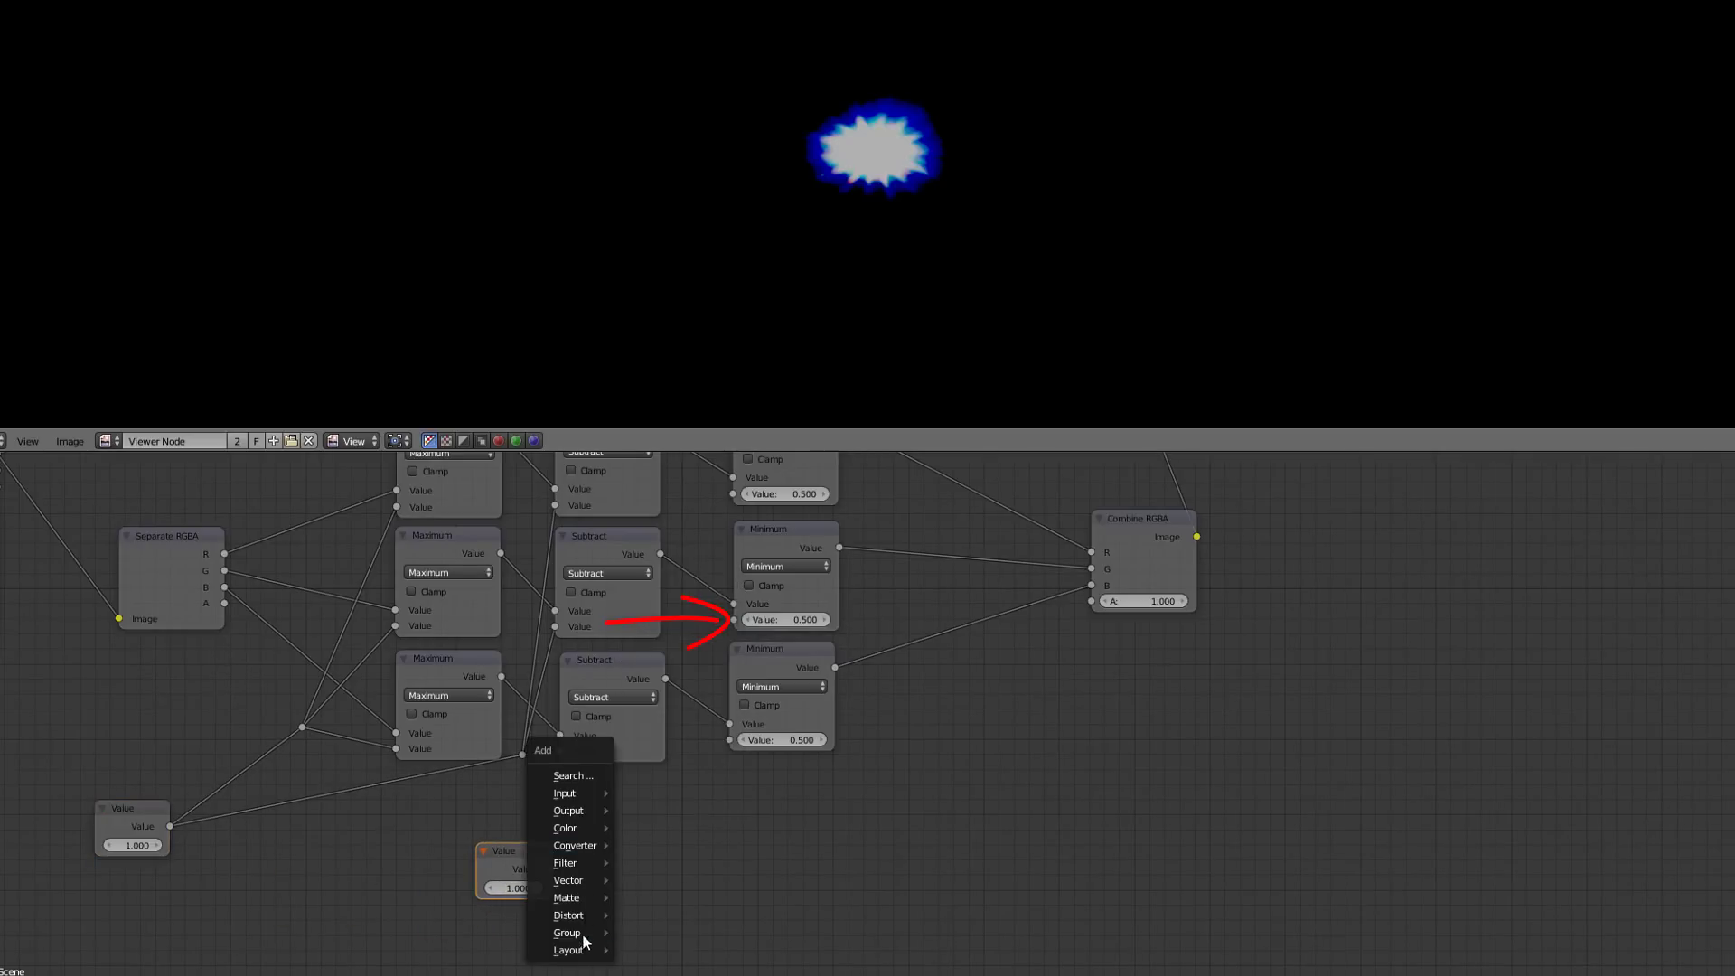
mouse_move(583, 950)
click(652, 968)
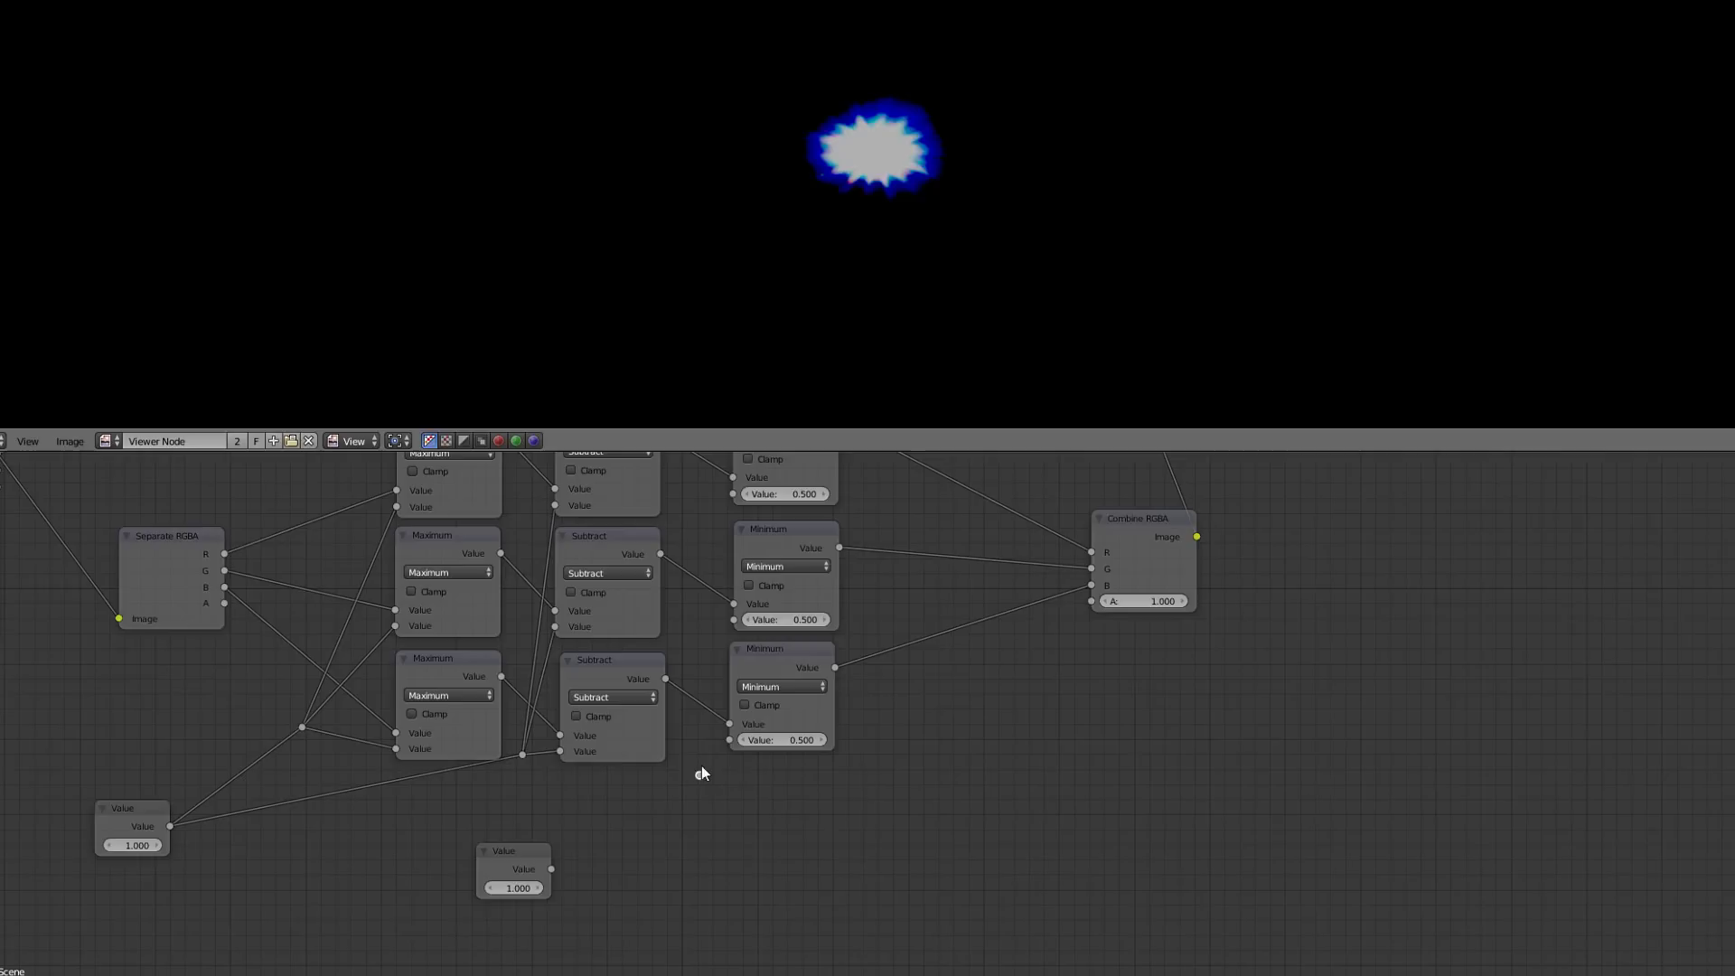
drag(551, 869, 732, 620)
drag(703, 765, 727, 492)
middle_drag(867, 656, 716, 754)
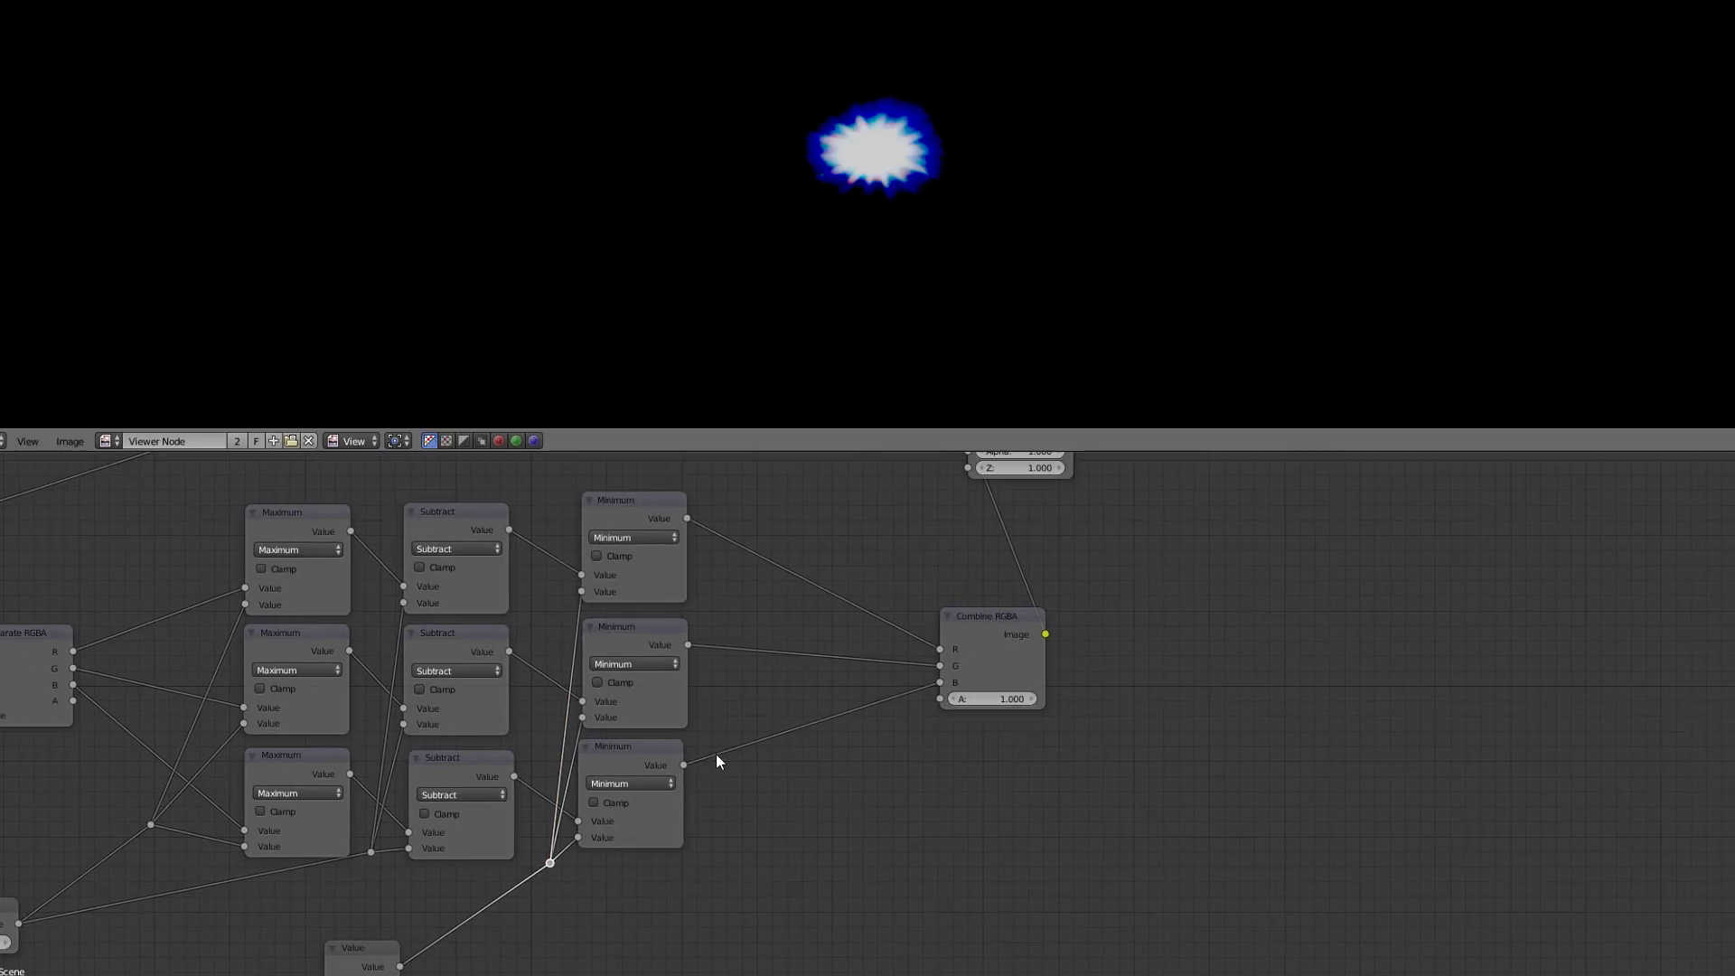
Enable Use Alpha on the Viewer node and move it farther from Combine RGBA to make room for another node.
scroll(736, 728, down, 1)
click(529, 553)
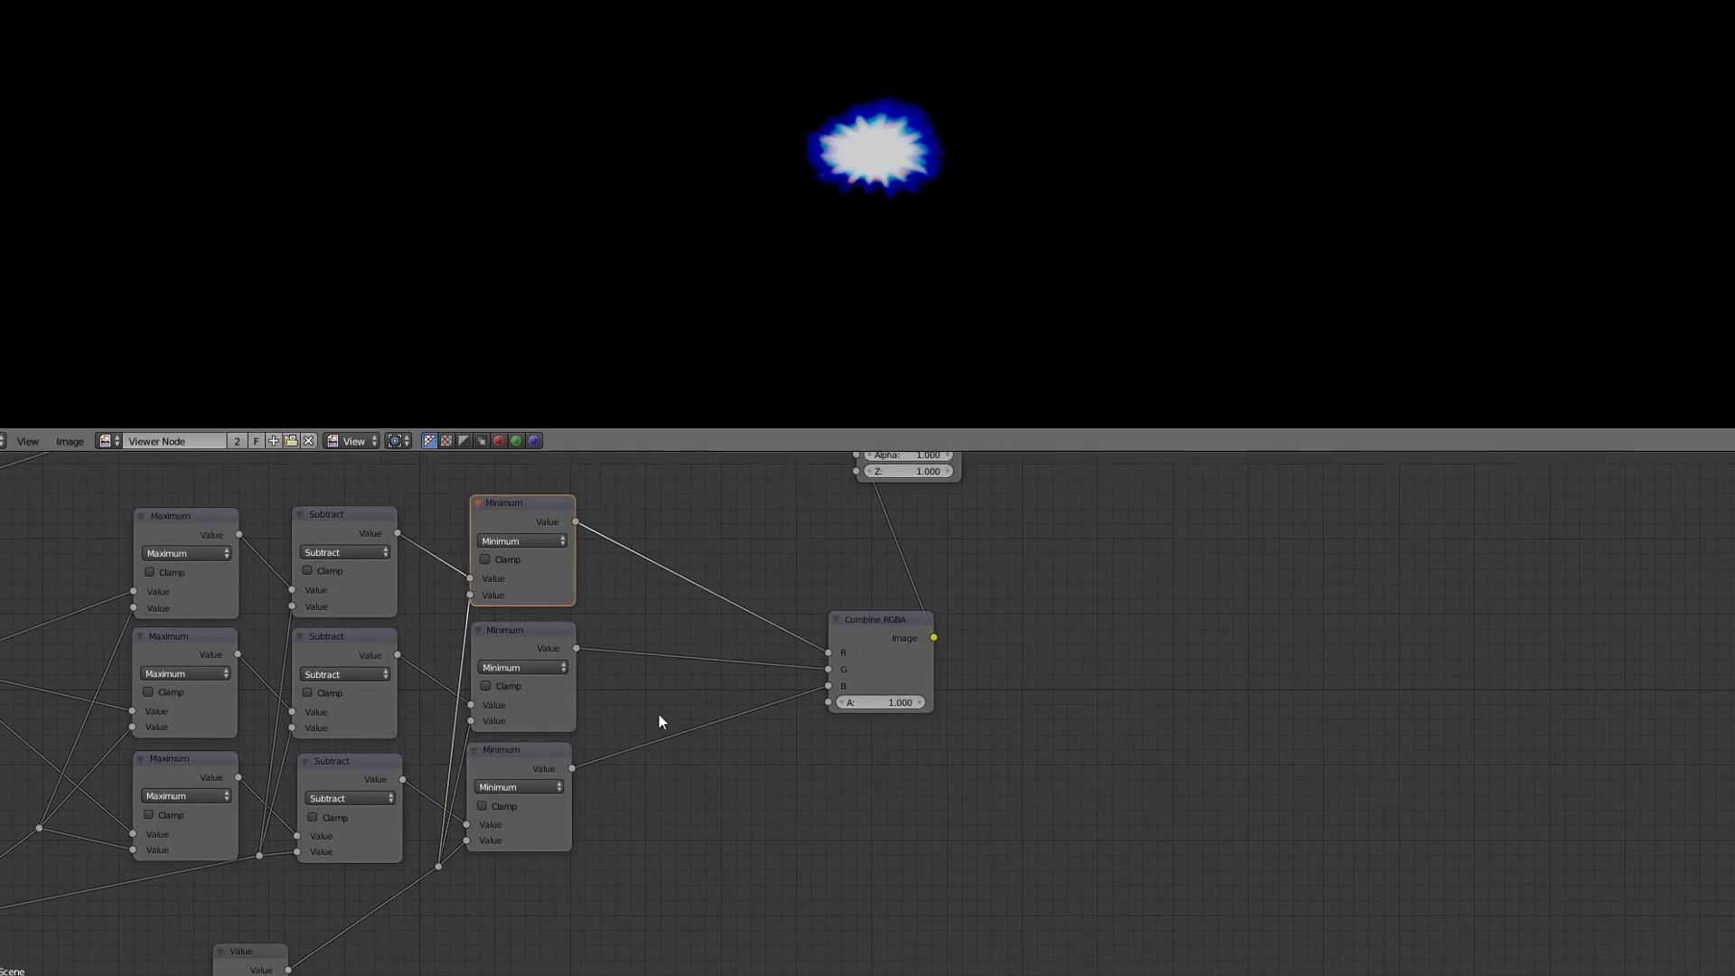
middle_drag(946, 616, 949, 744)
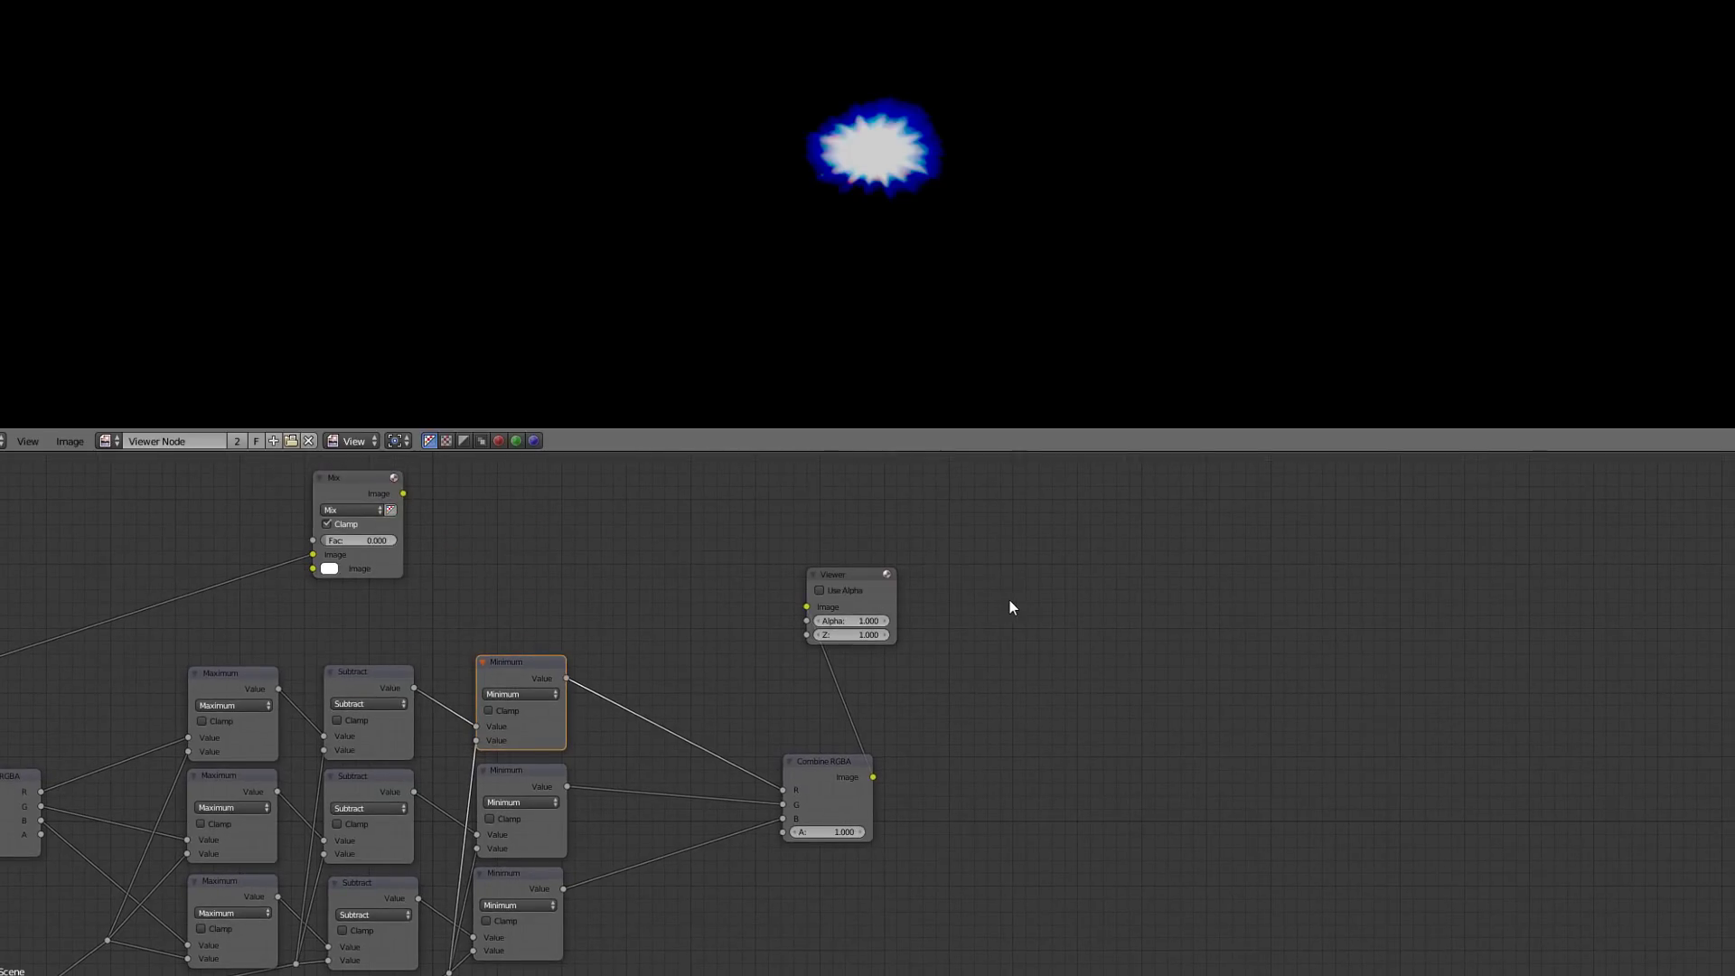
click(851, 588)
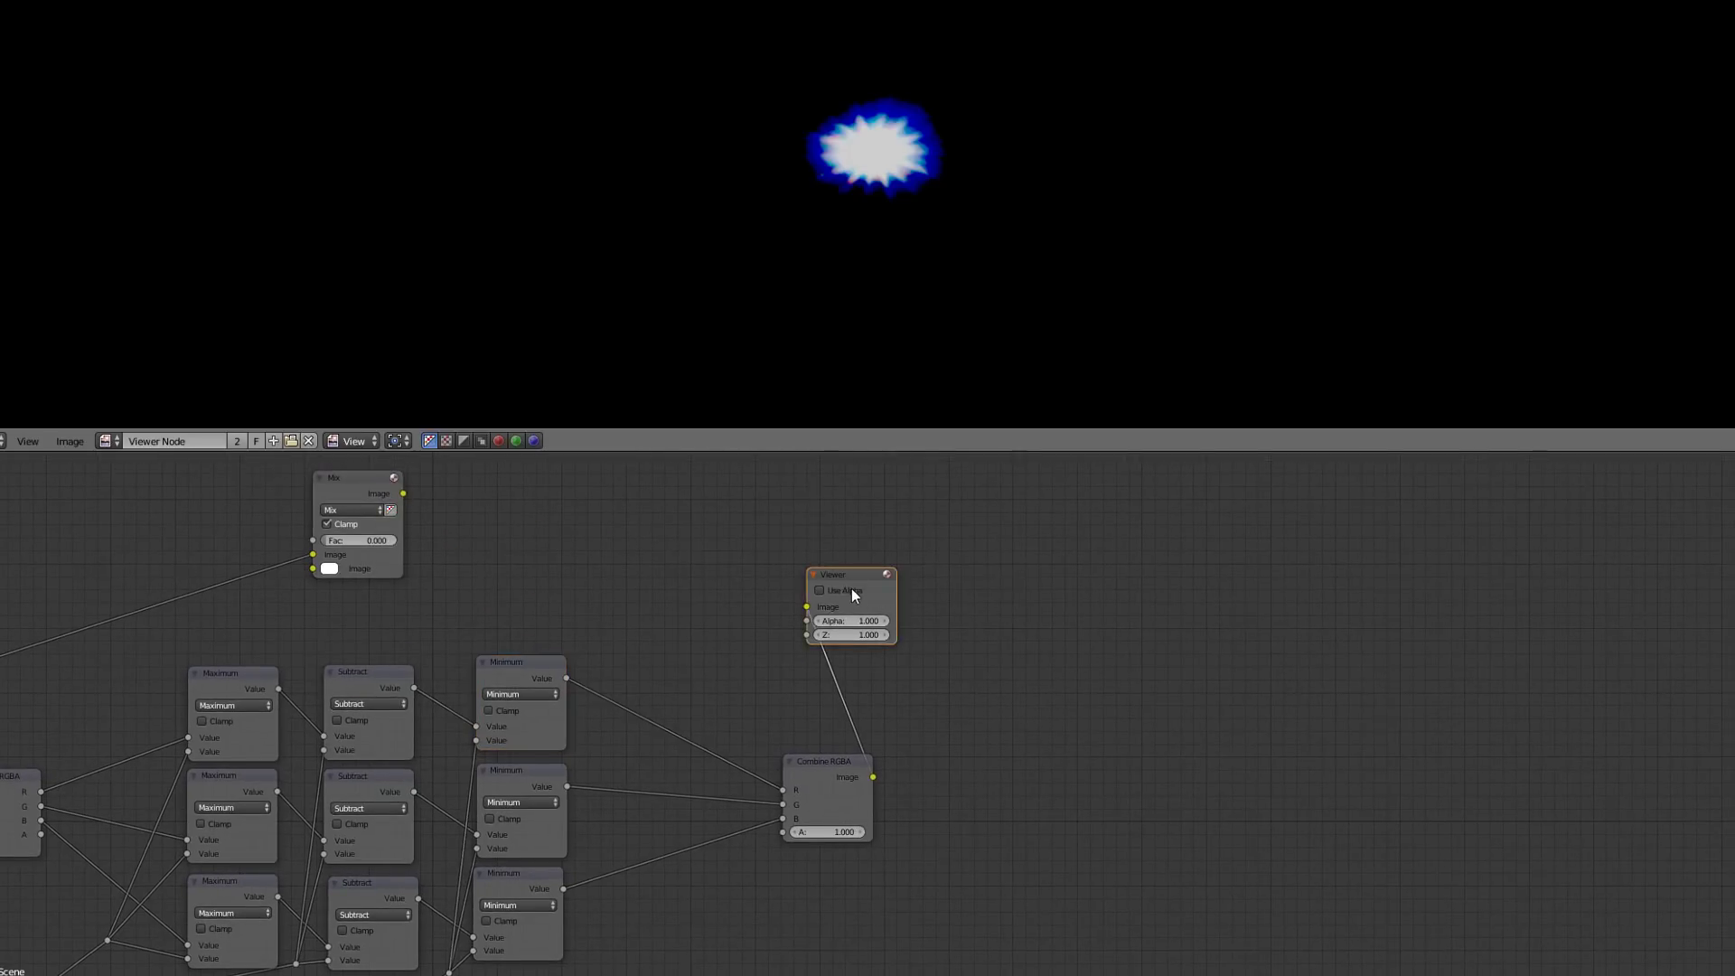
click(857, 597)
drag(865, 576, 1051, 615)
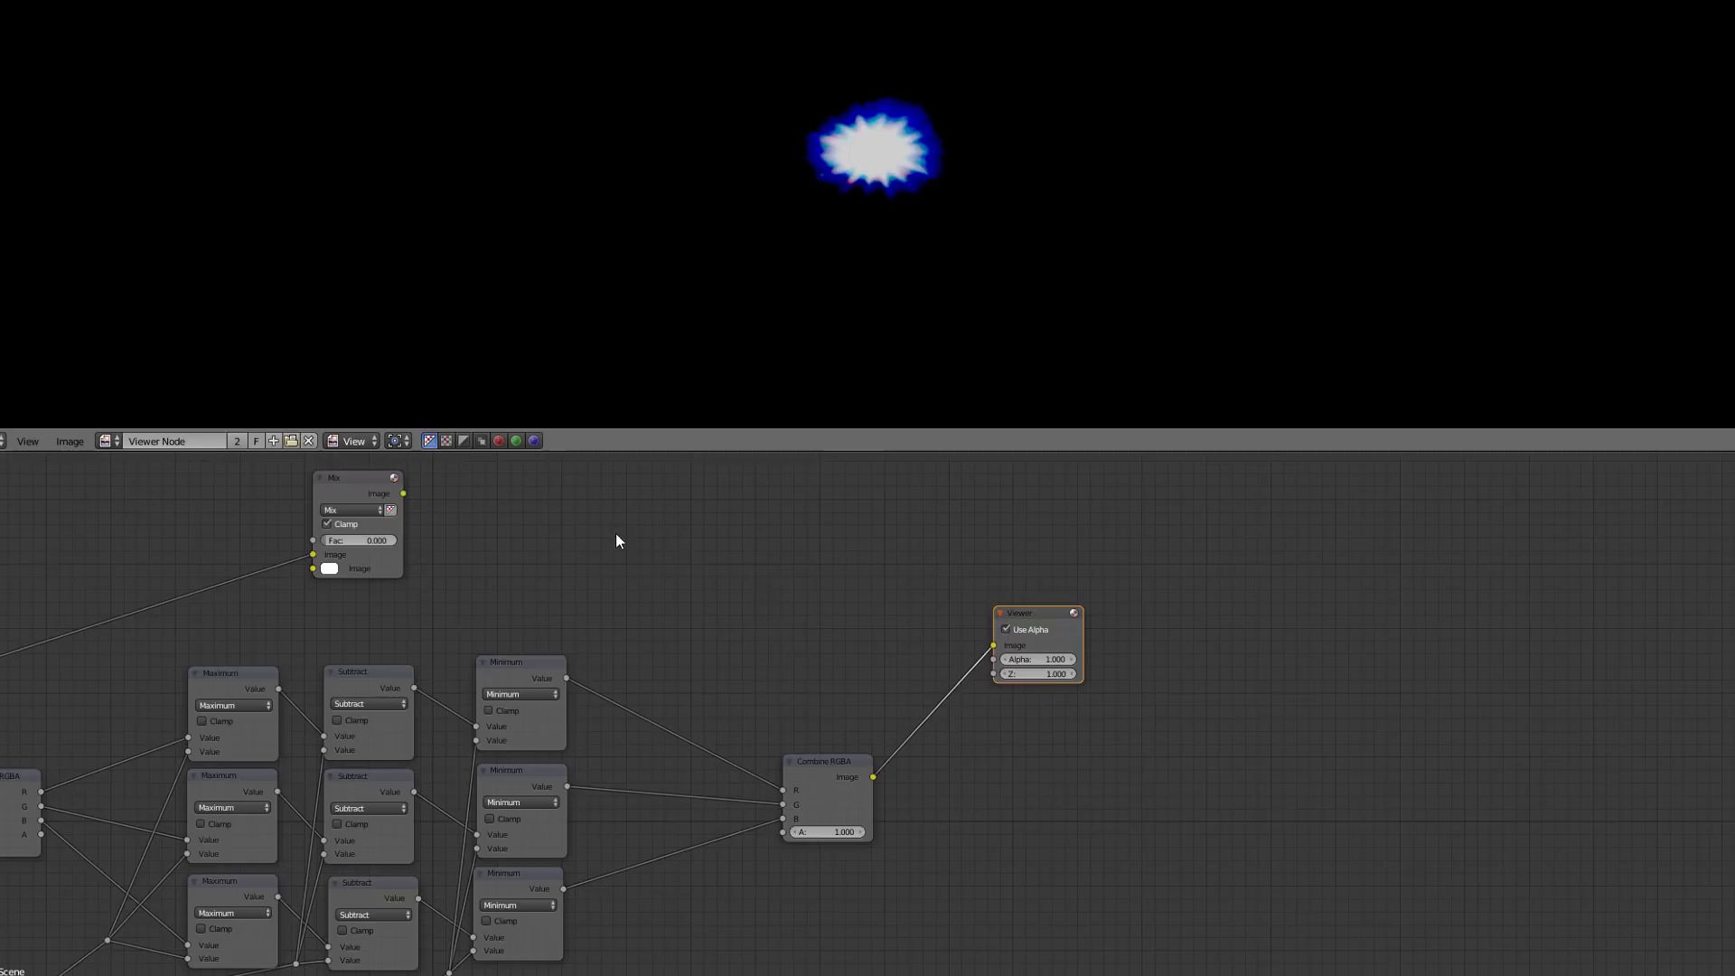
Add a Mix node before the Viewer, connecting the clamped Mix output to its first image and Combine RGBA to its second.
key(shift+a)
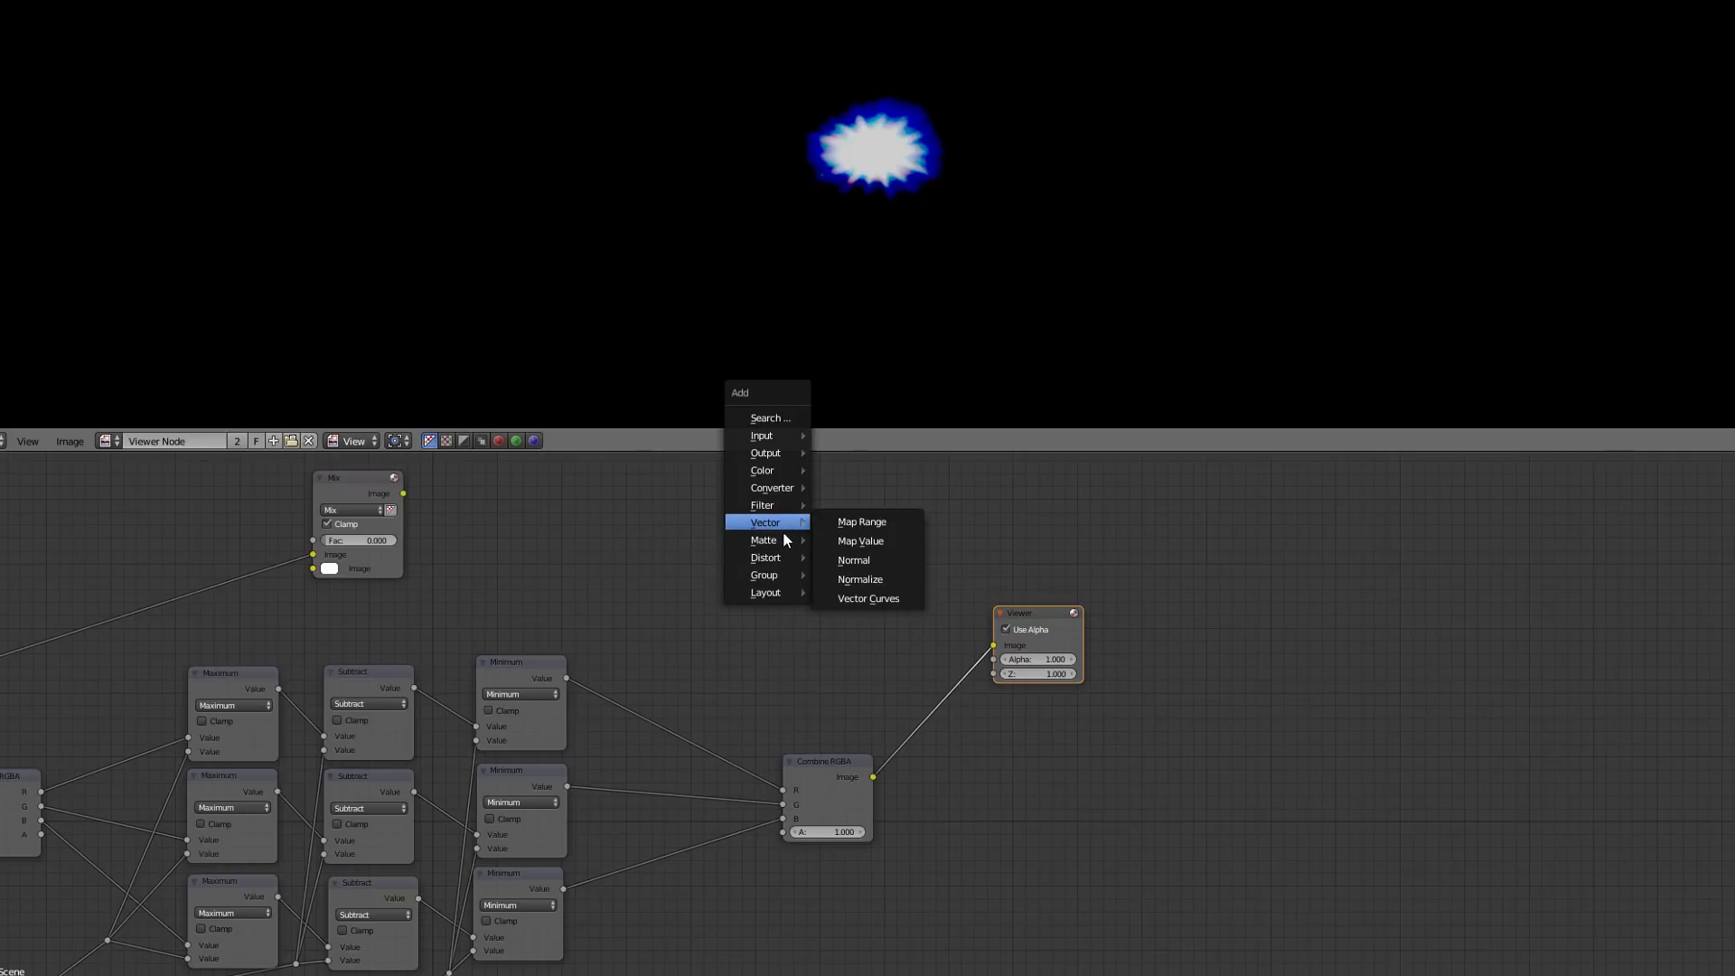
mouse_move(777, 470)
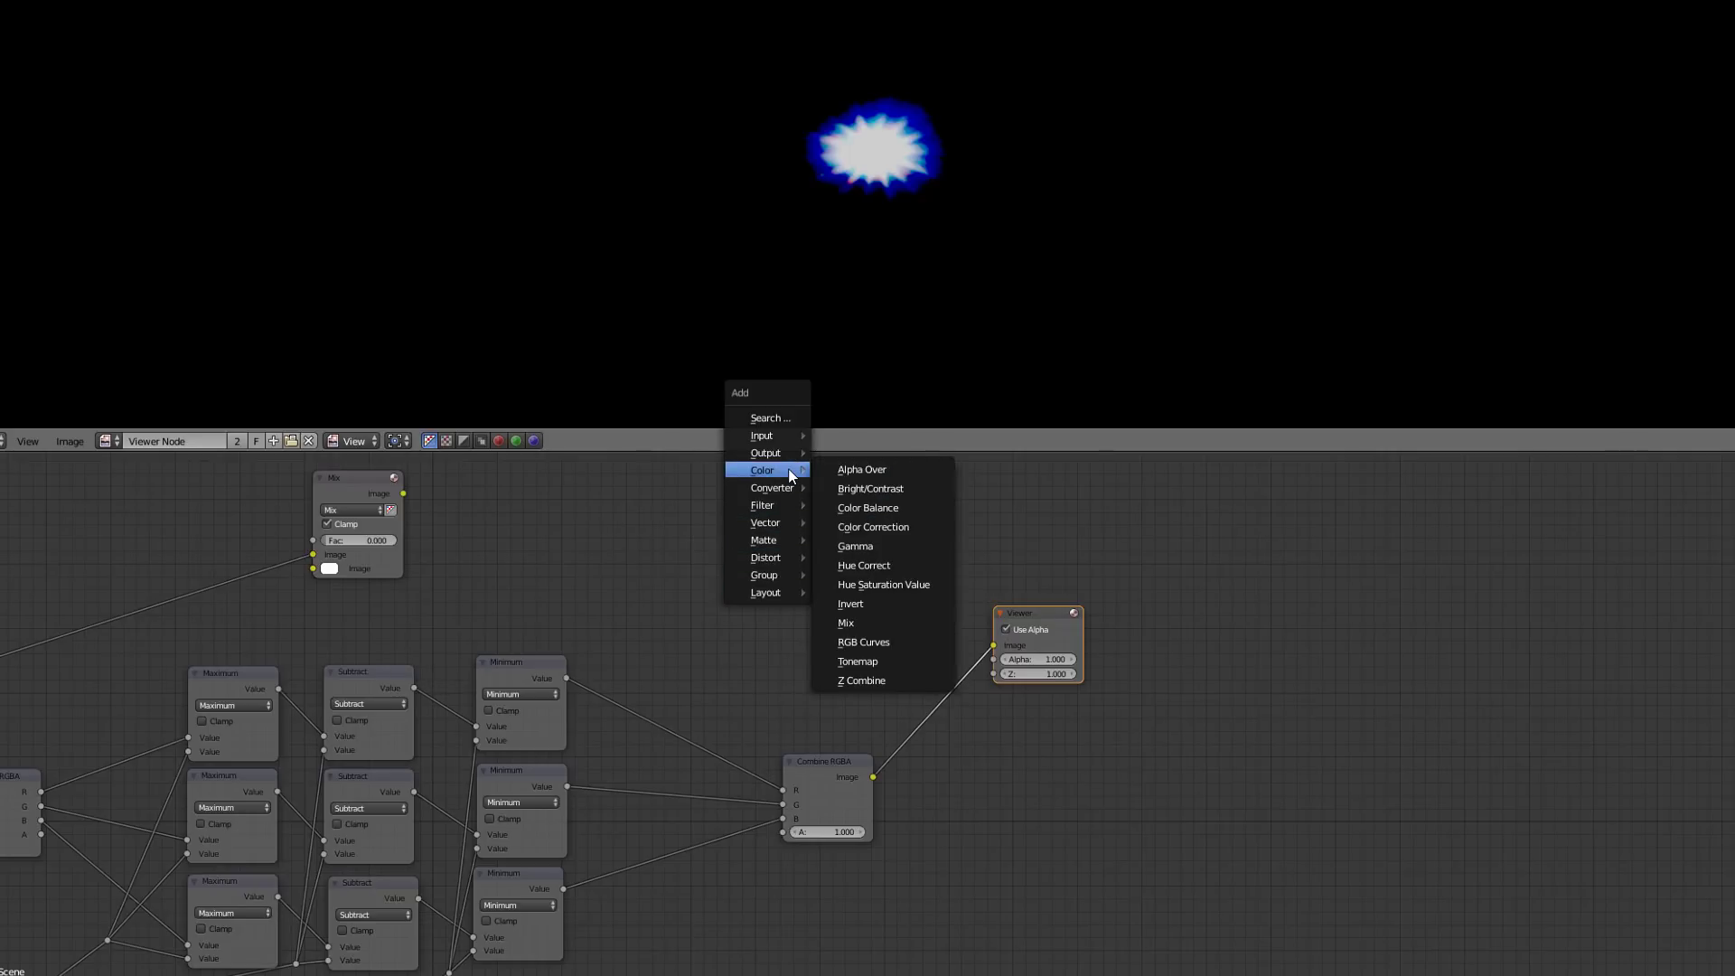
click(889, 622)
click(893, 629)
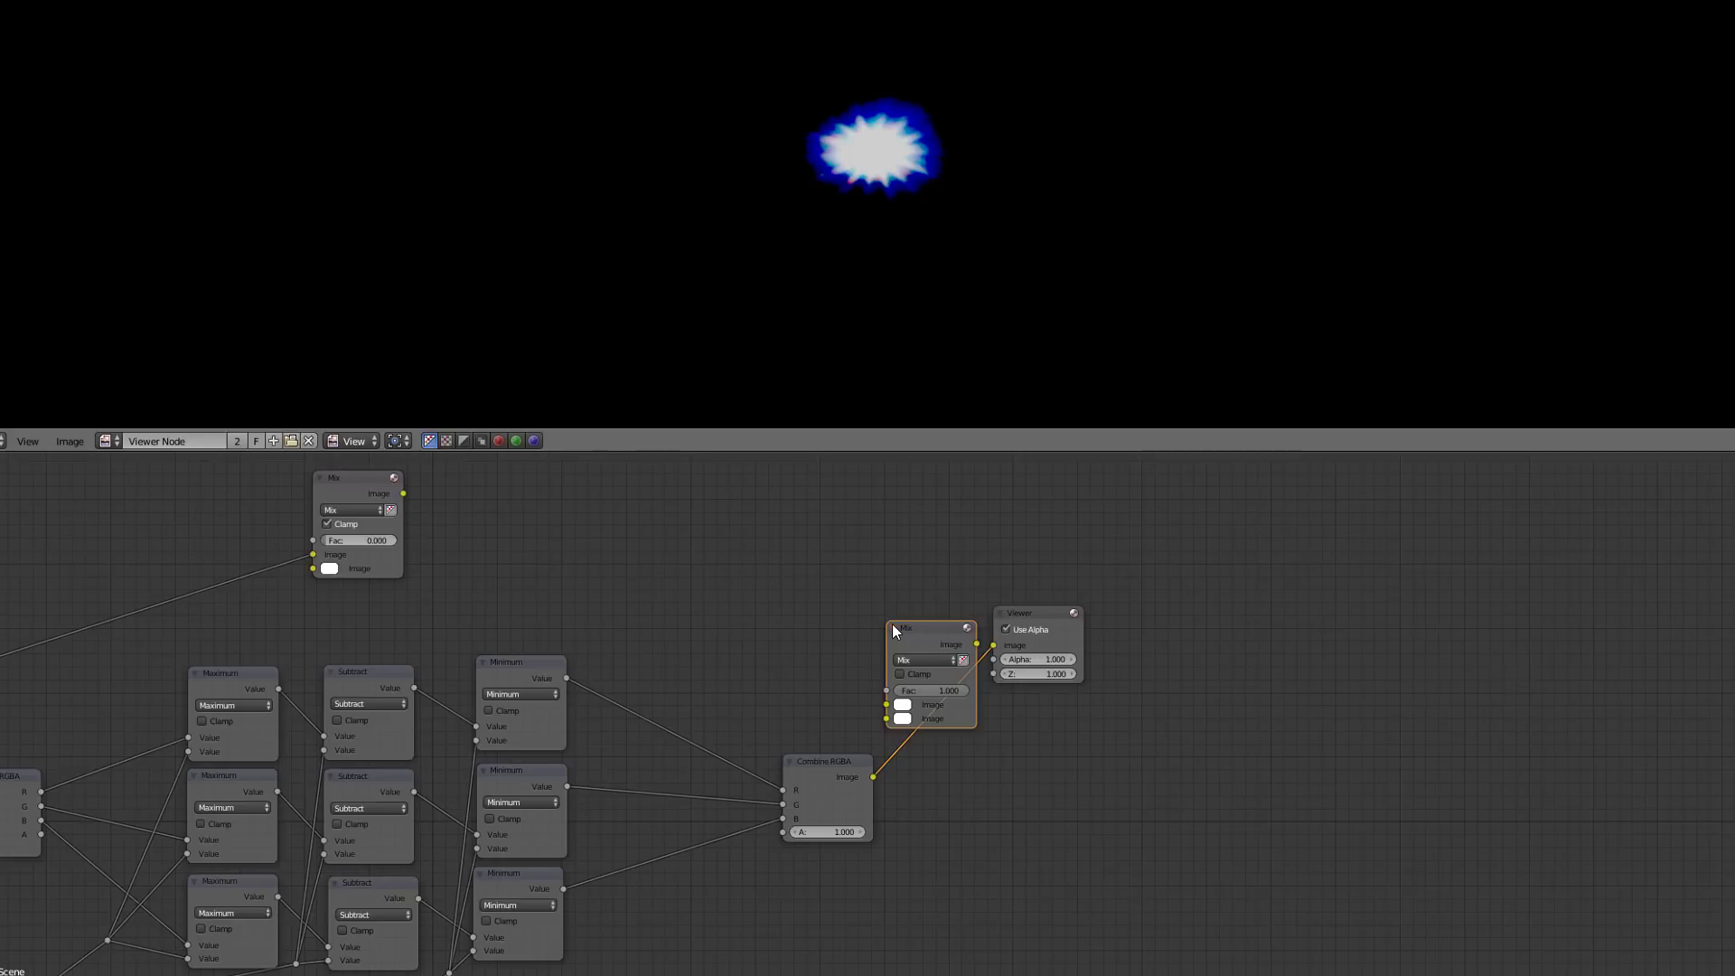
drag(893, 623, 886, 540)
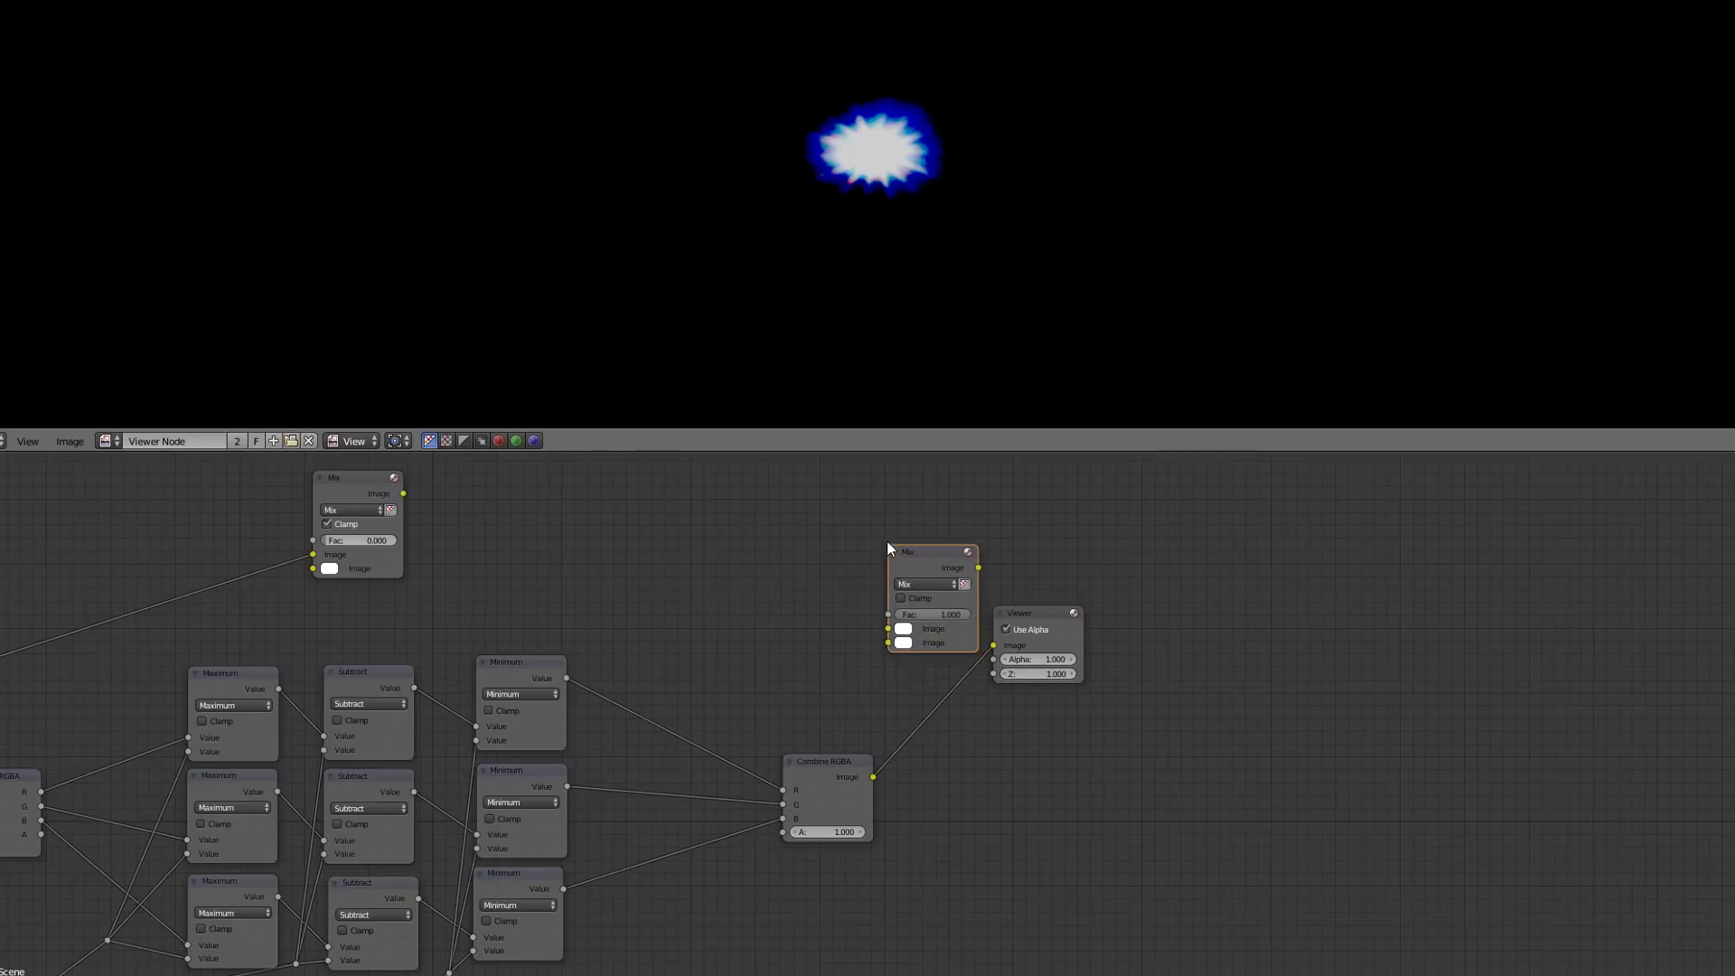
drag(408, 494, 887, 623)
drag(833, 761, 886, 640)
Set the new Mix node's blend type to Add and preview its output in the Viewer.
click(915, 578)
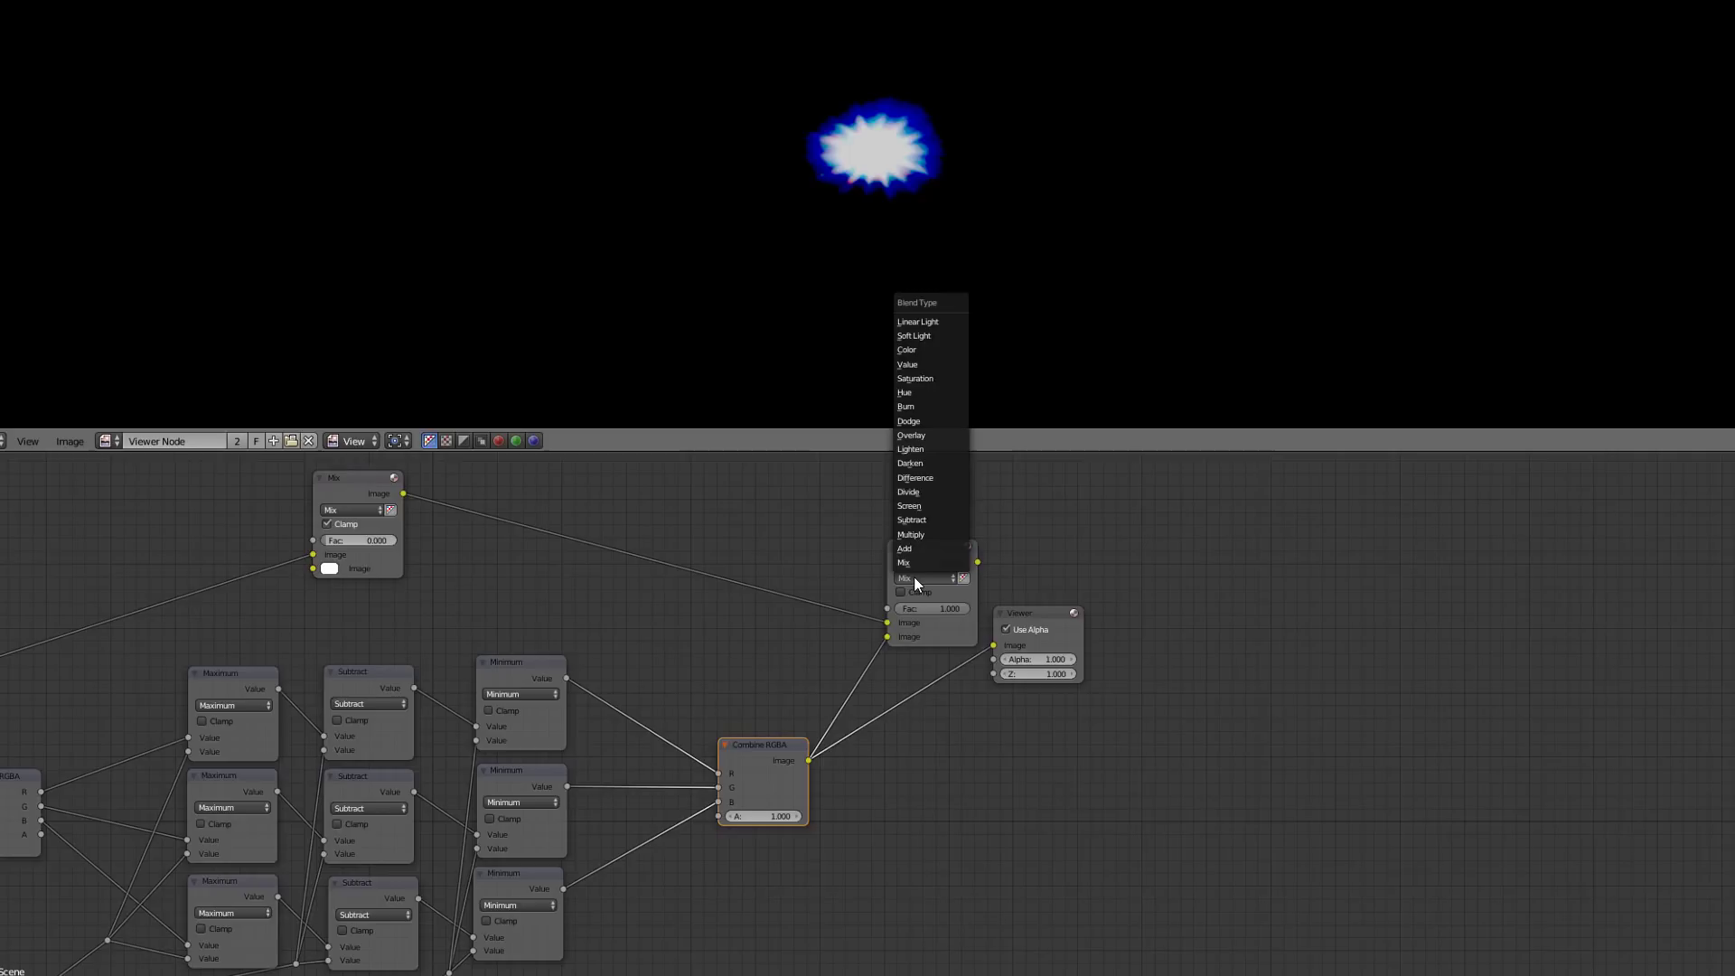
click(918, 549)
ctrl+shift+click(923, 549)
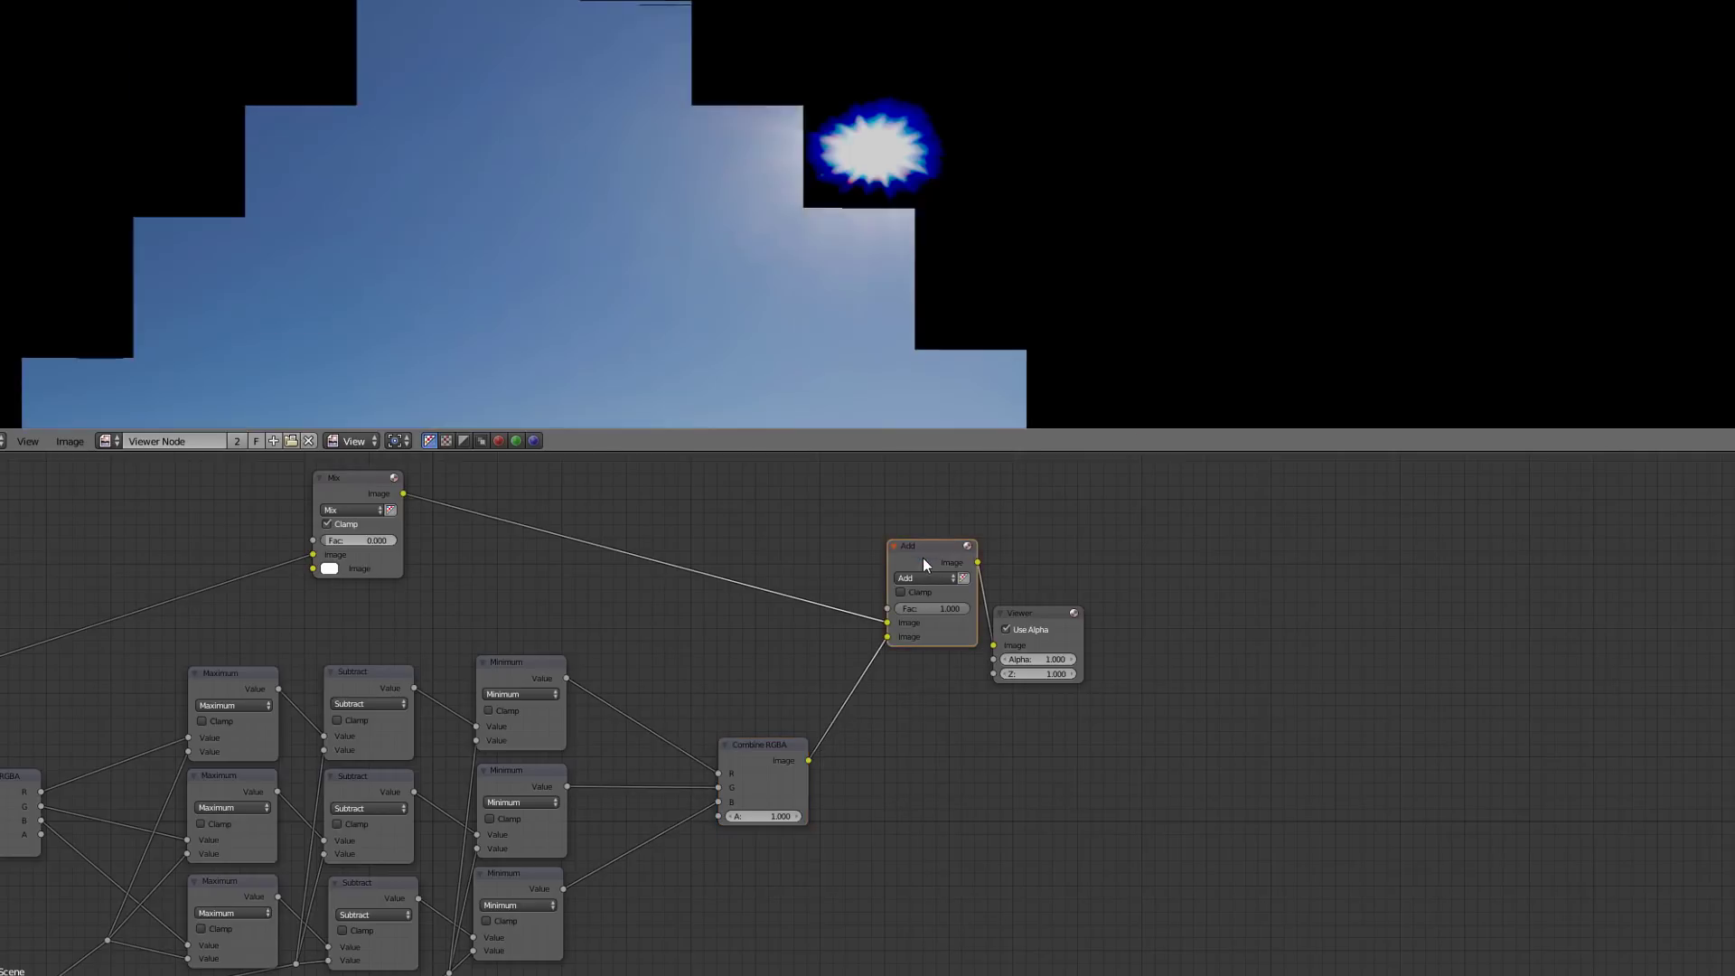
Sample the pixel values at the sun's centre in the recombined image.
scroll(617, 760, down, 5)
middle_drag(606, 849, 604, 756)
drag(730, 420, 873, 159)
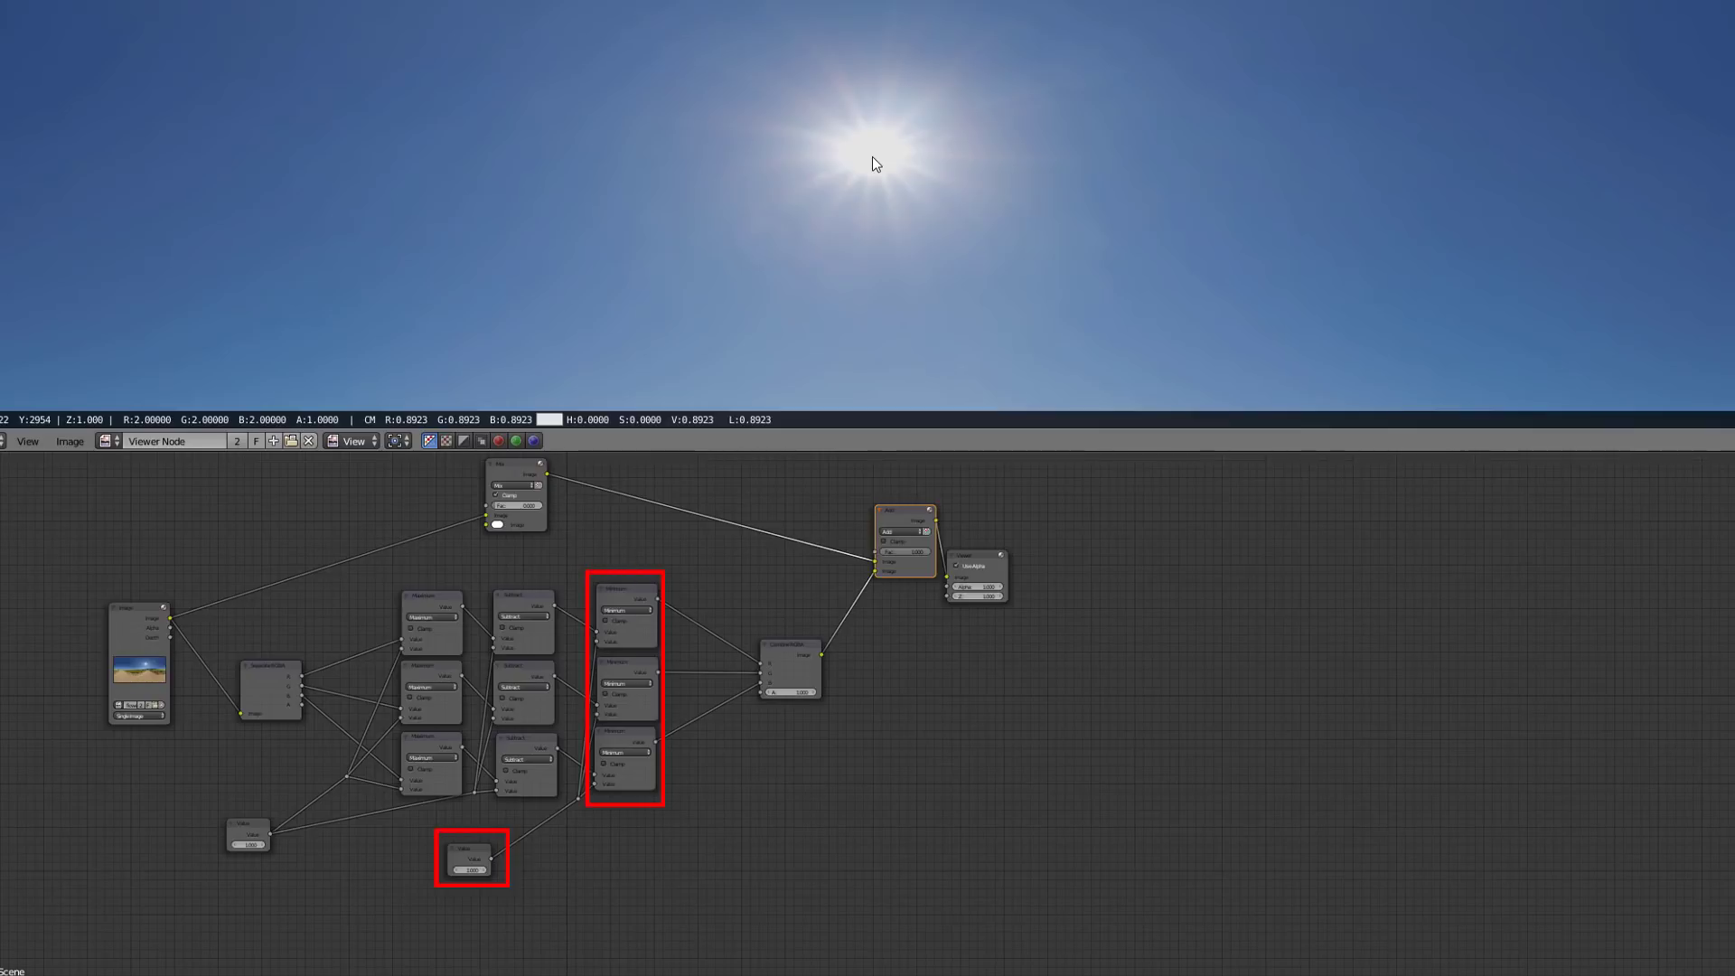
click(872, 158)
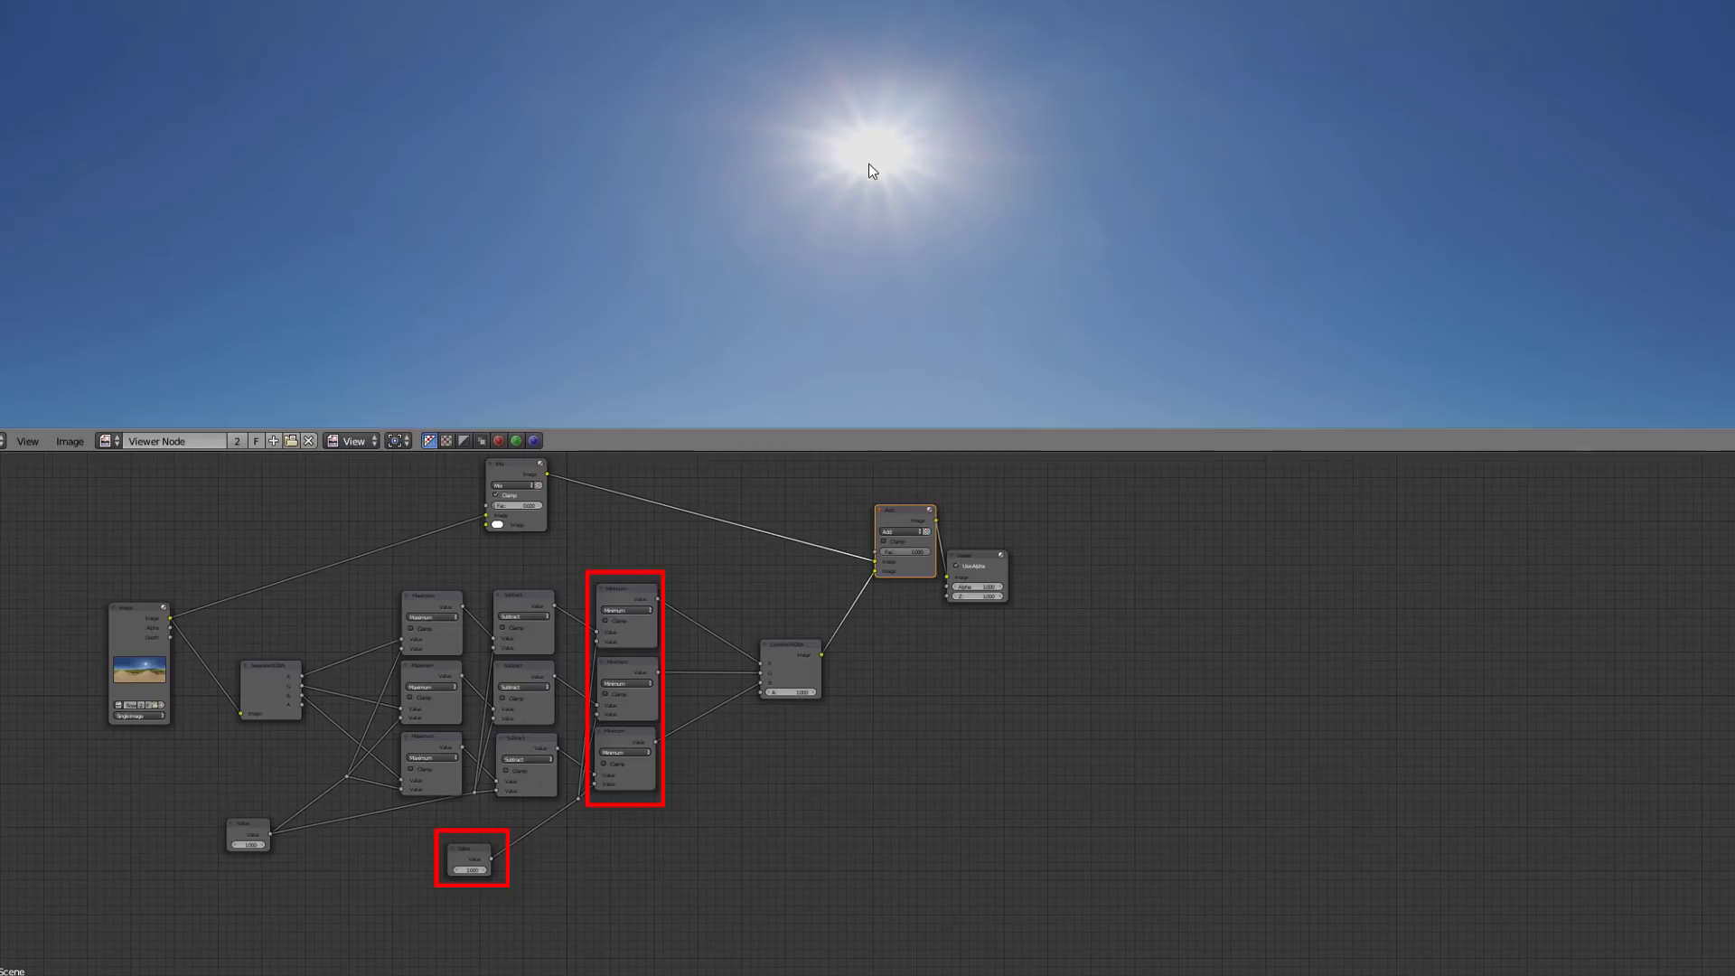
Set the Value node feeding the Minimum nodes to 0 and sample the sun's pixel values.
click(465, 870)
text(0)
key(Return)
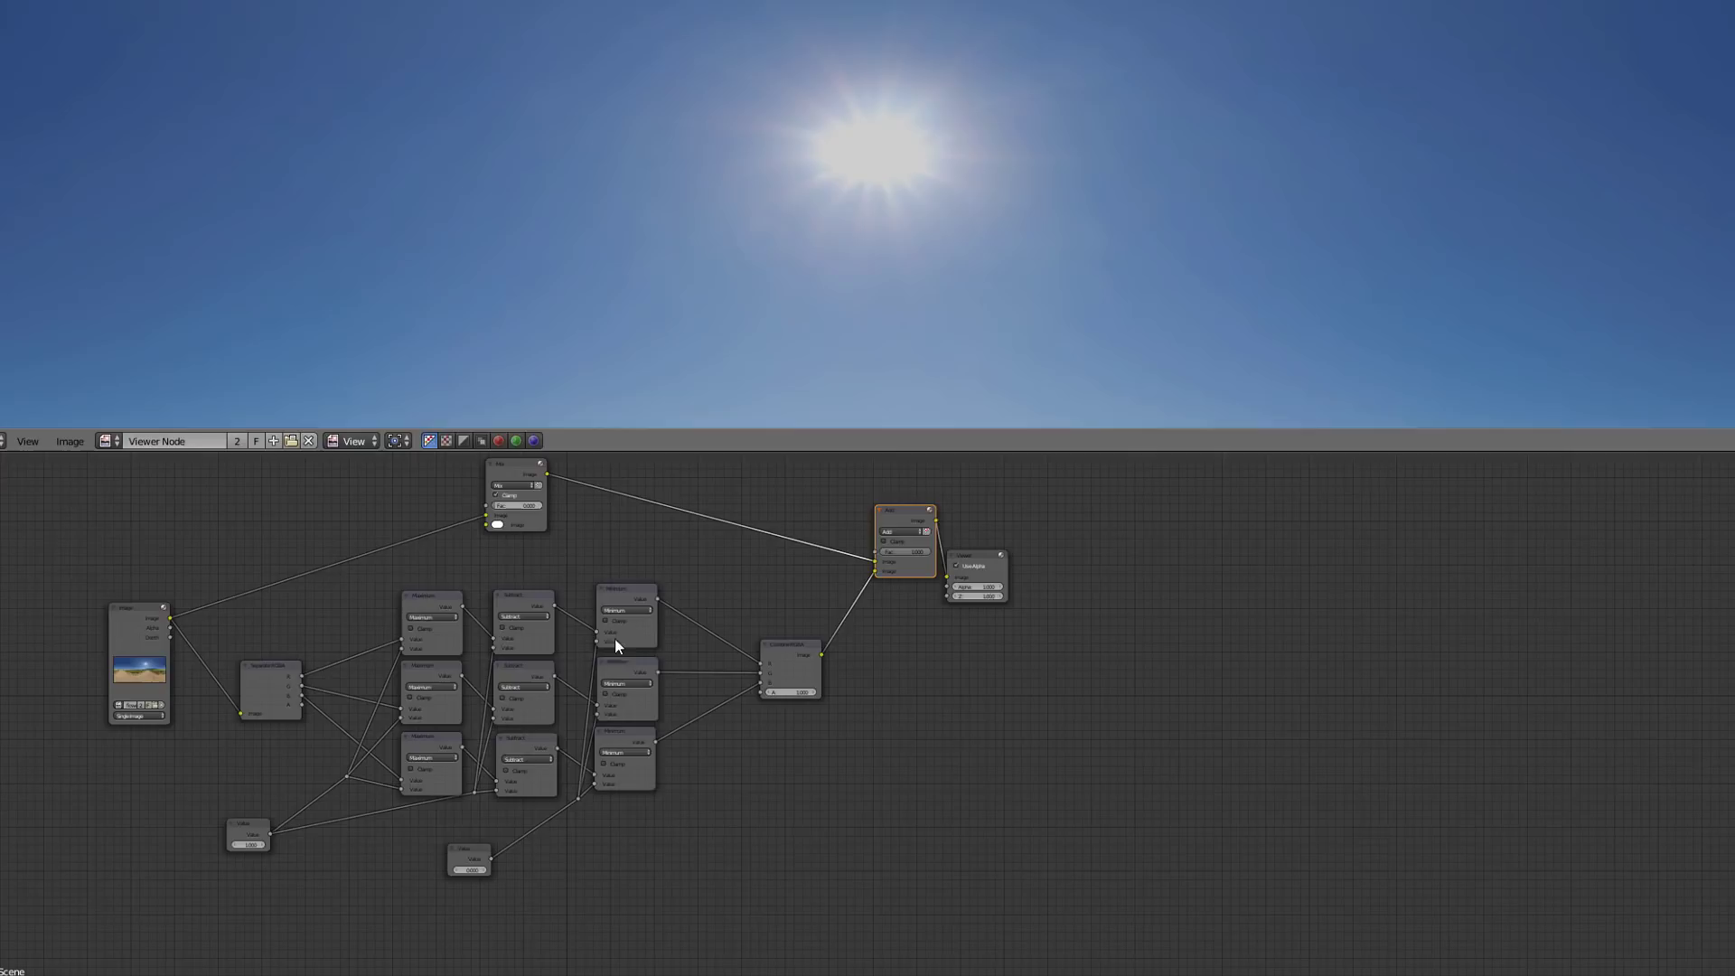
click(833, 163)
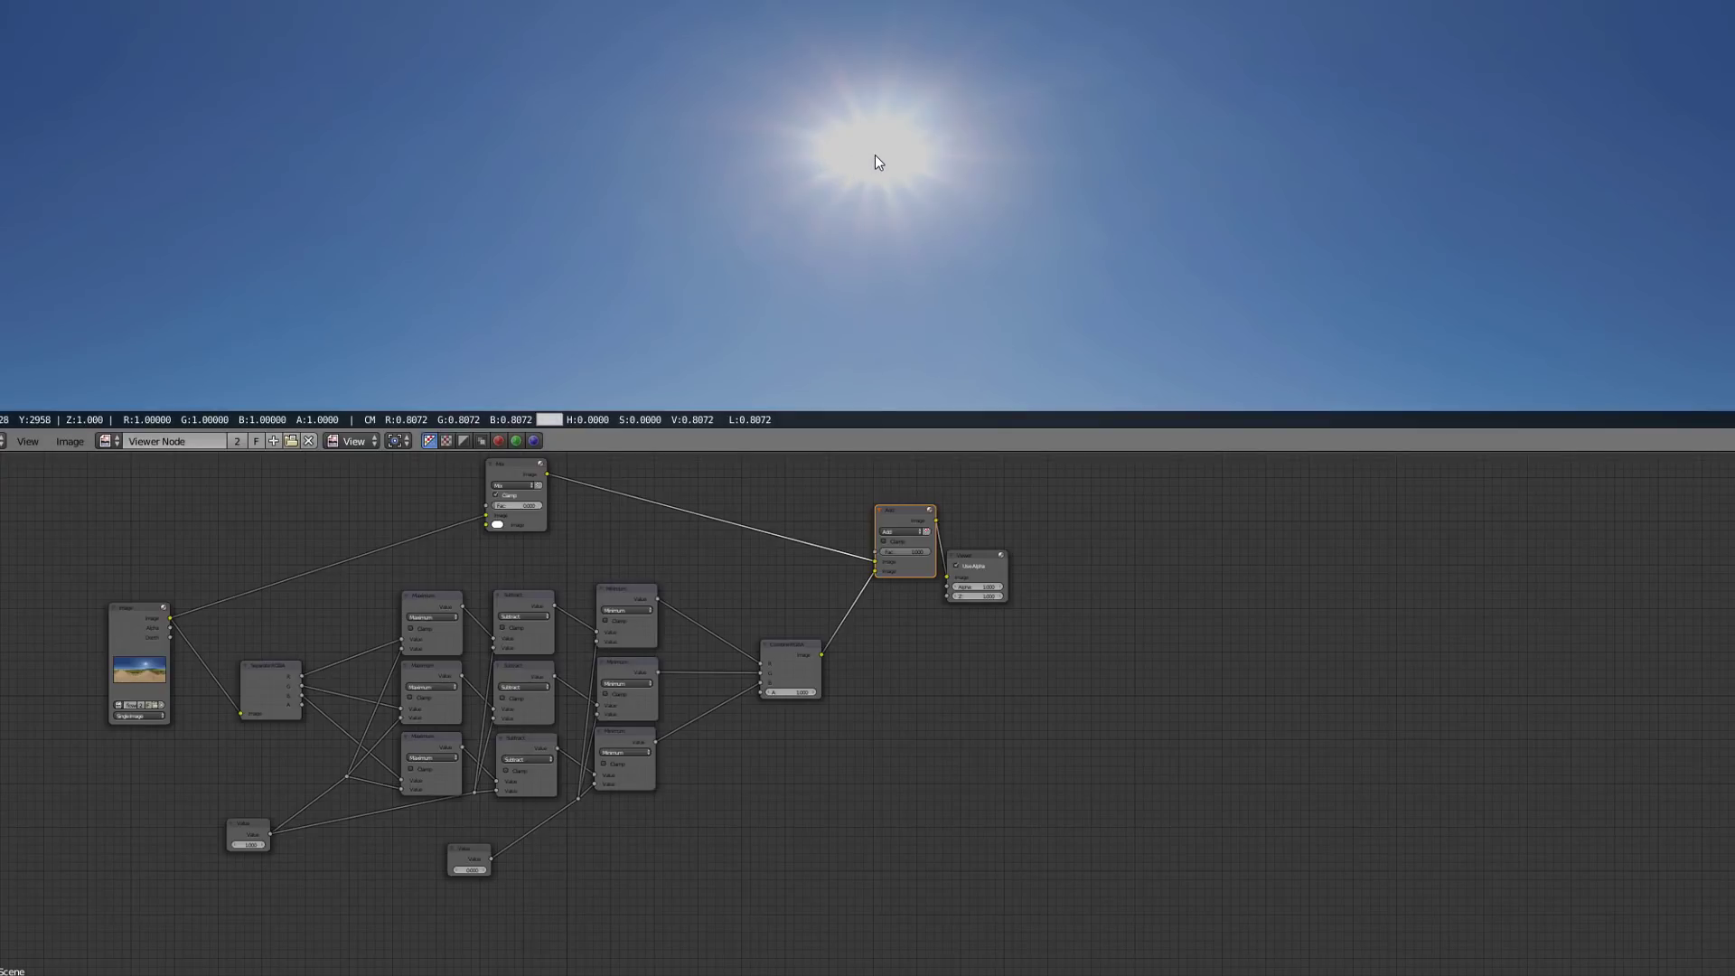
Set the Value node feeding the Minimum nodes to 300000, widen the node and sample the sun's pixel values.
click(472, 869)
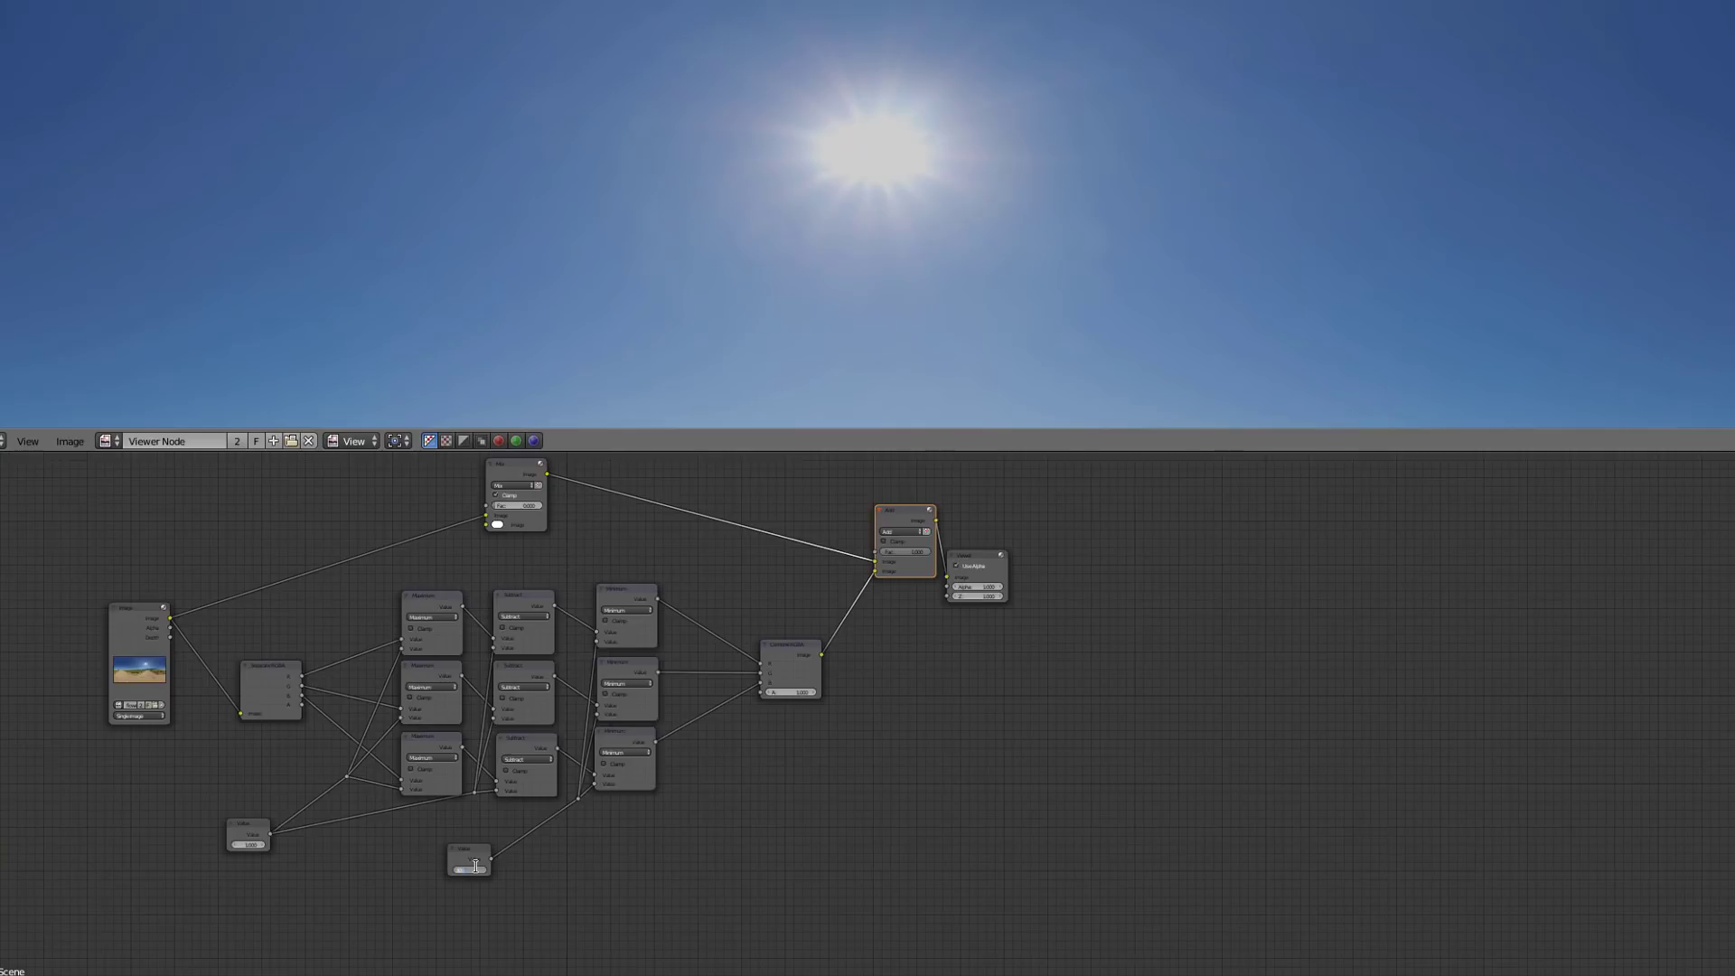
key(Return)
middle_drag(573, 786, 635, 645)
scroll(551, 880, up, 3)
middle_drag(587, 707, 591, 703)
scroll(591, 703, up, 2)
middle_drag(488, 793, 631, 755)
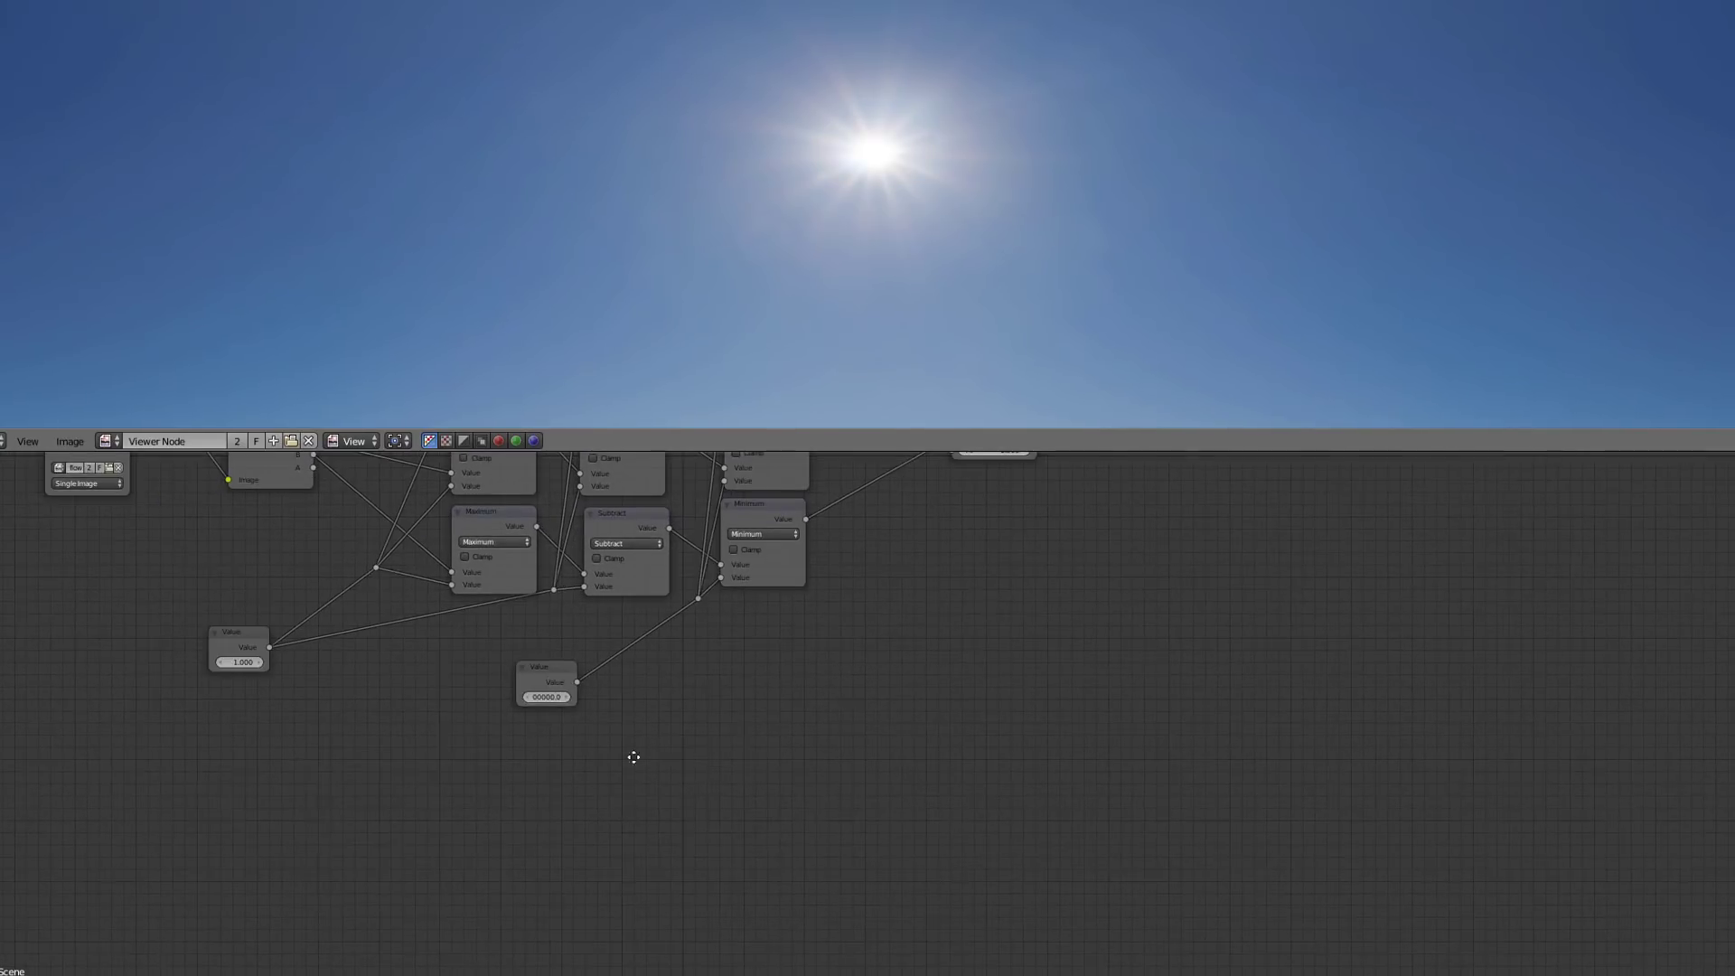
scroll(631, 756, up, 3)
drag(422, 667, 364, 666)
mouse_move(308, 259)
mouse_down()
mouse_move(383, 213)
mouse_move(526, 181)
mouse_move(810, 145)
mouse_move(875, 161)
mouse_up()
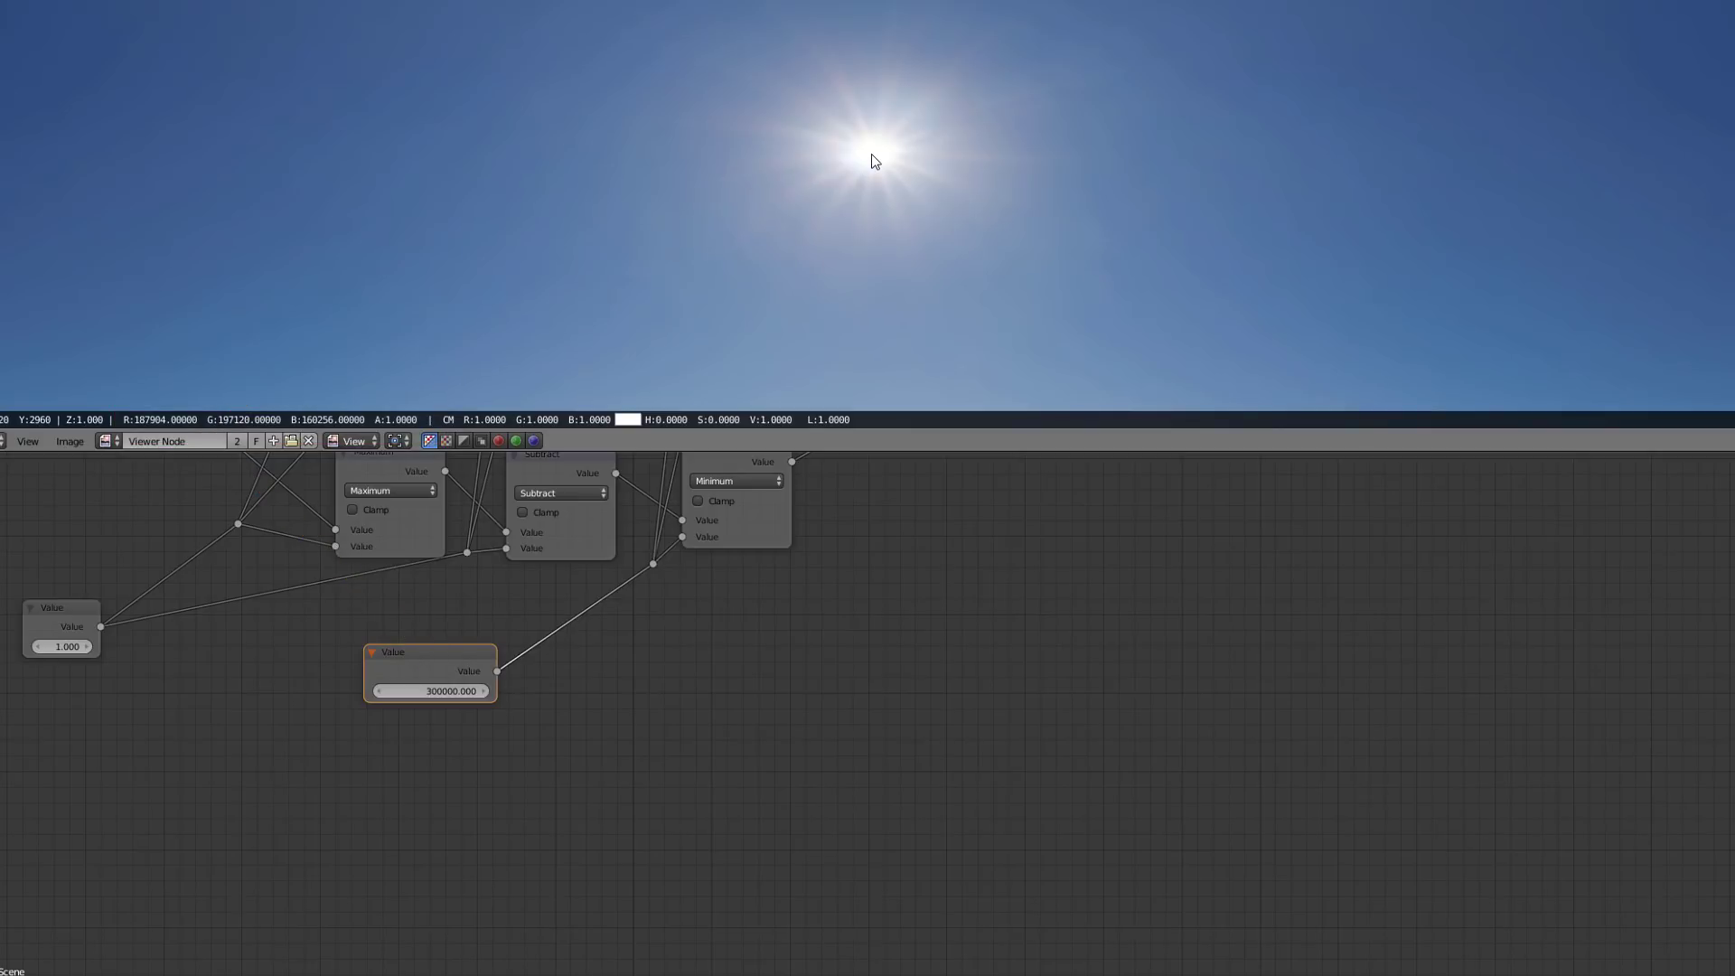
Move the Value node feeding the Minimum nodes slightly down and set it to 10.
drag(872, 155, 872, 156)
drag(411, 685, 383, 743)
click(383, 742)
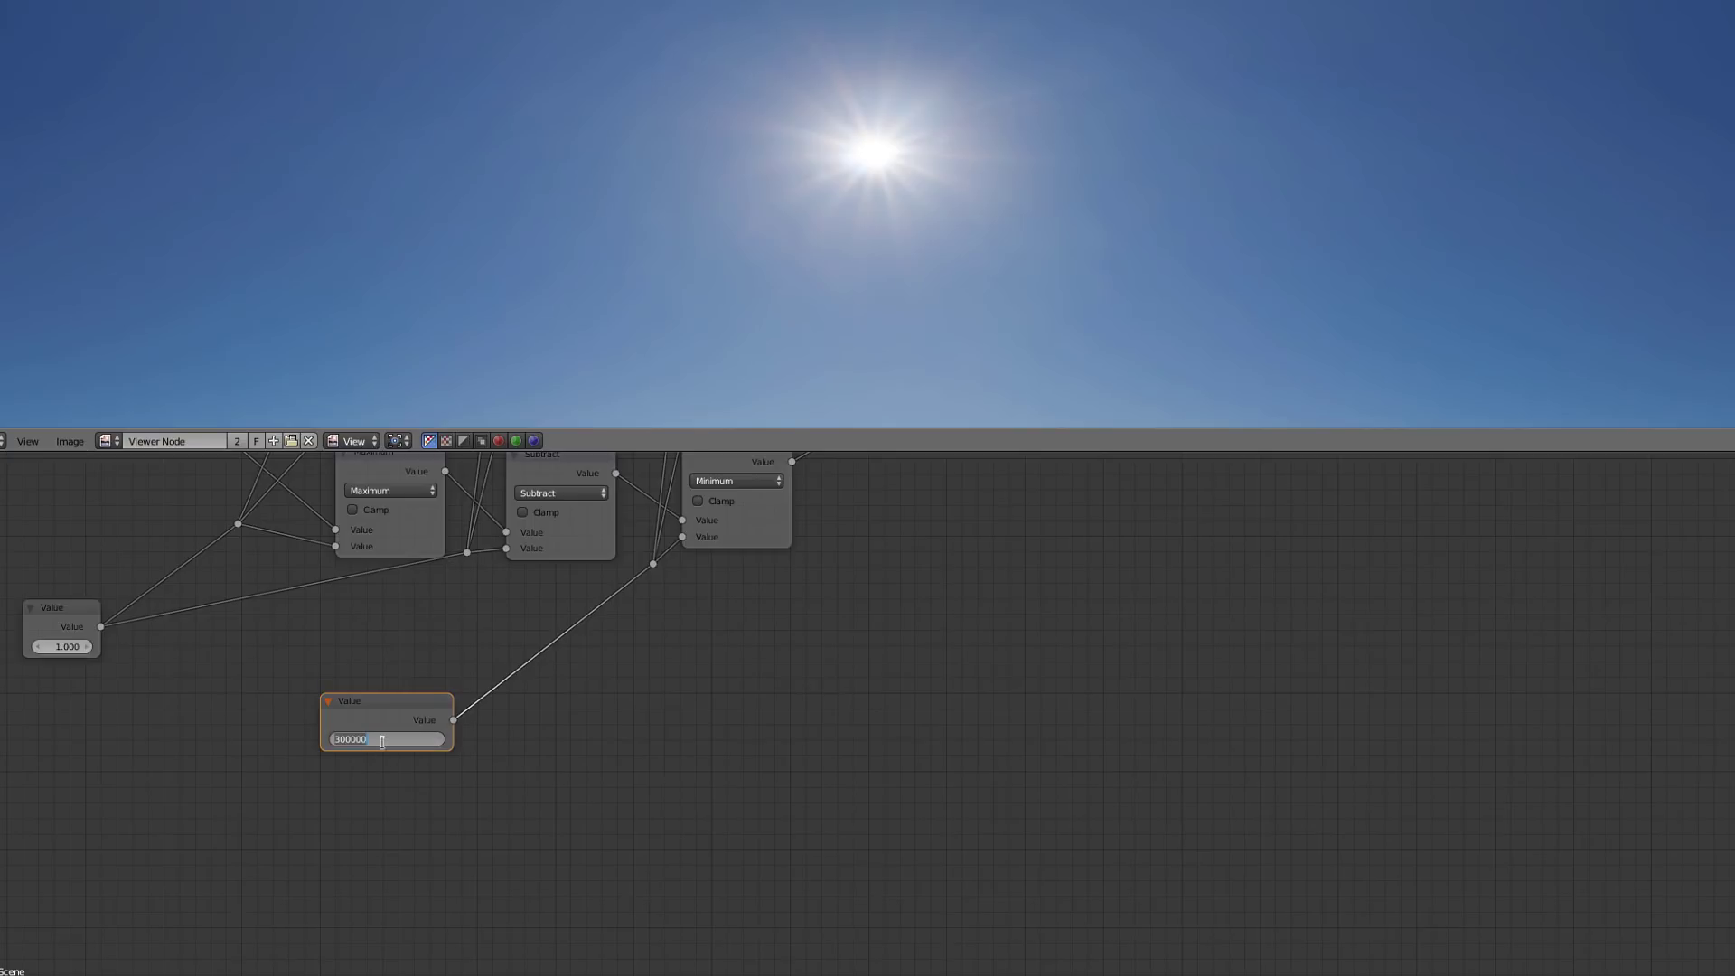
text(10)
key(Return)
Insert a Math node set to Power with exponent 2 between the 10 Value node and the Minimum nodes' reroute.
key(shift+a)
mouse_move(513, 681)
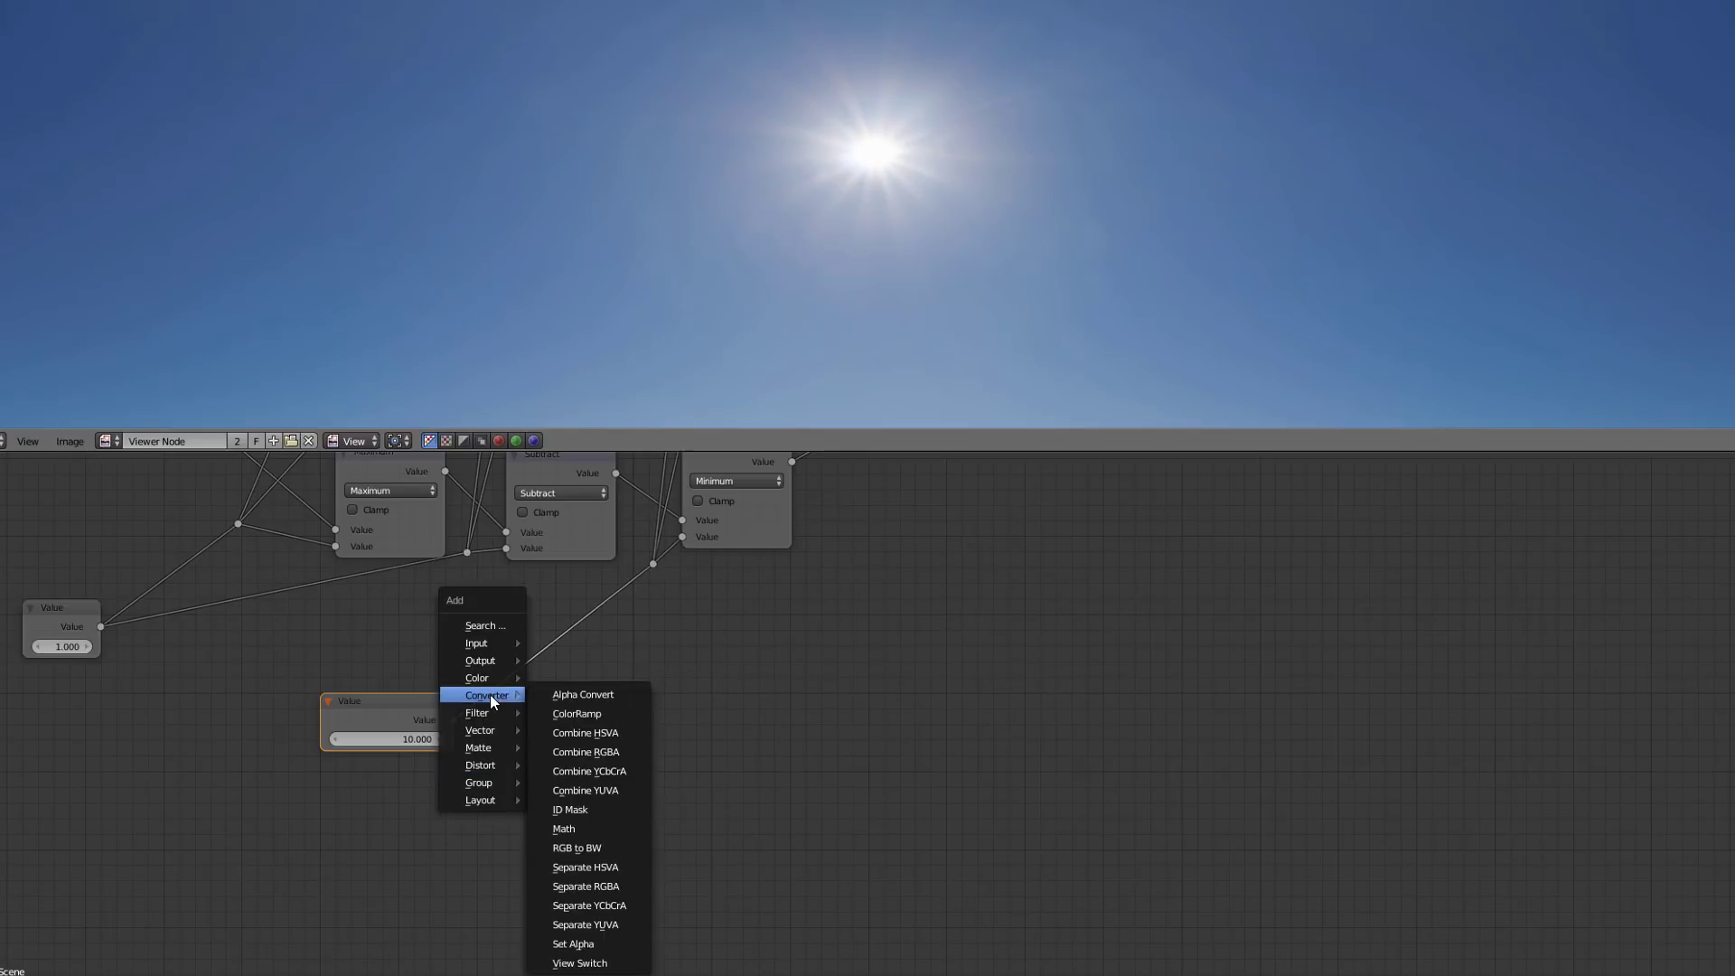
click(579, 823)
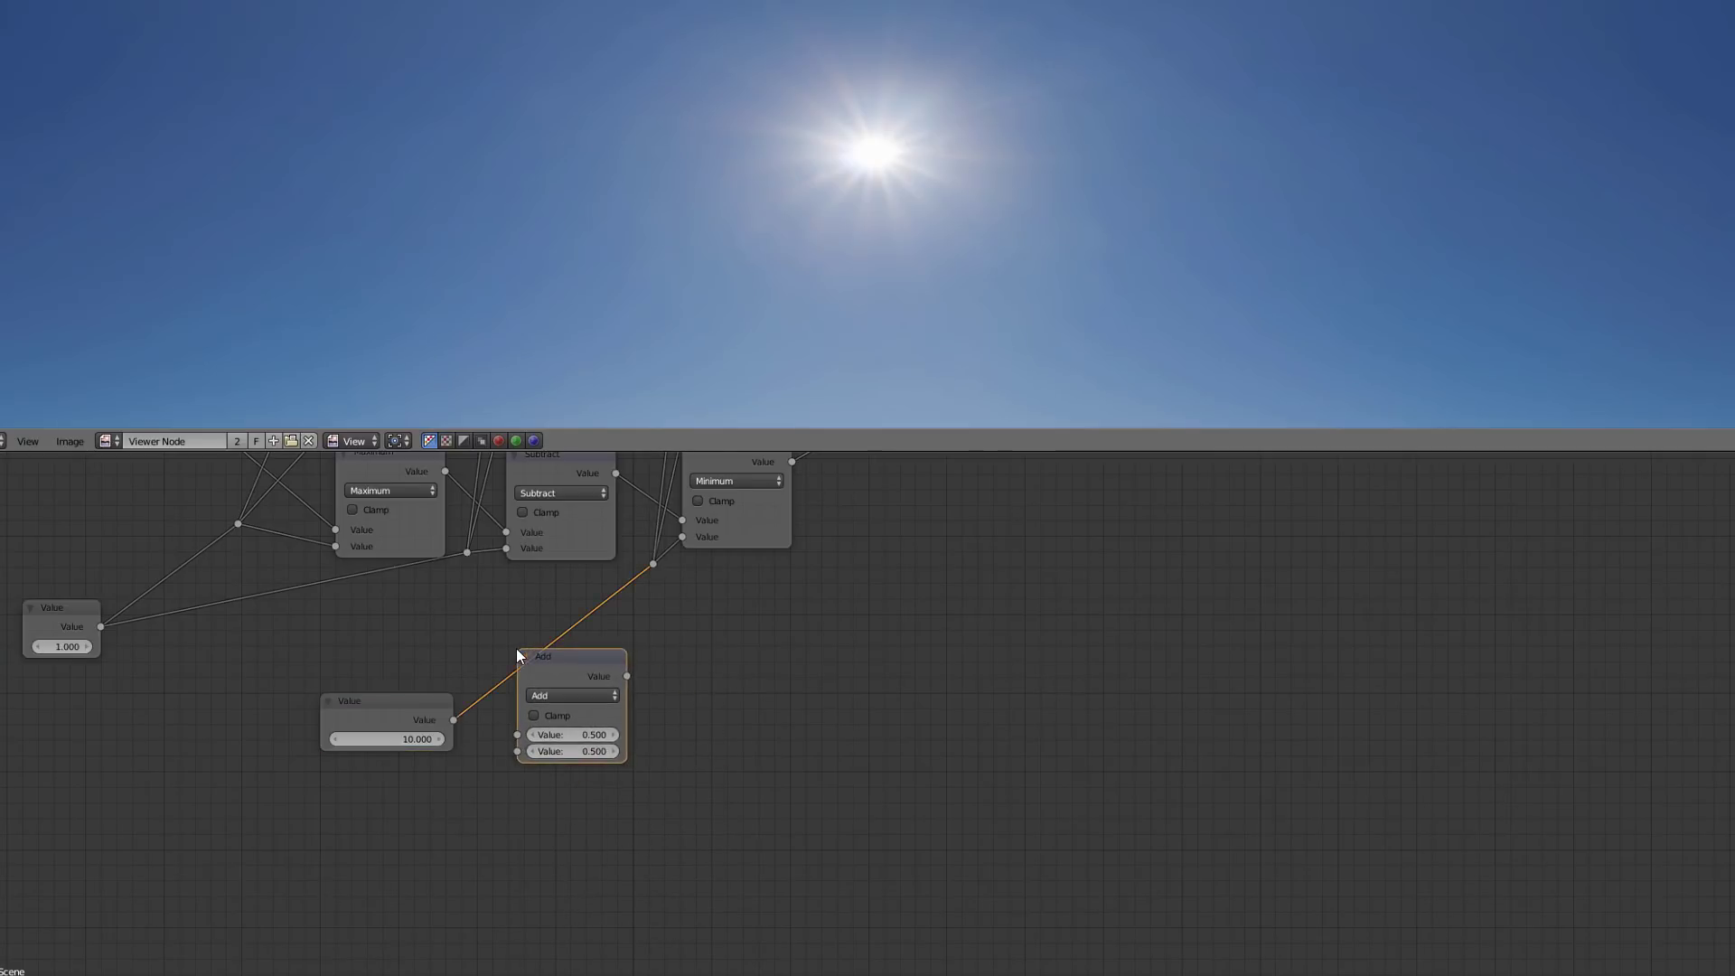
click(517, 648)
click(567, 696)
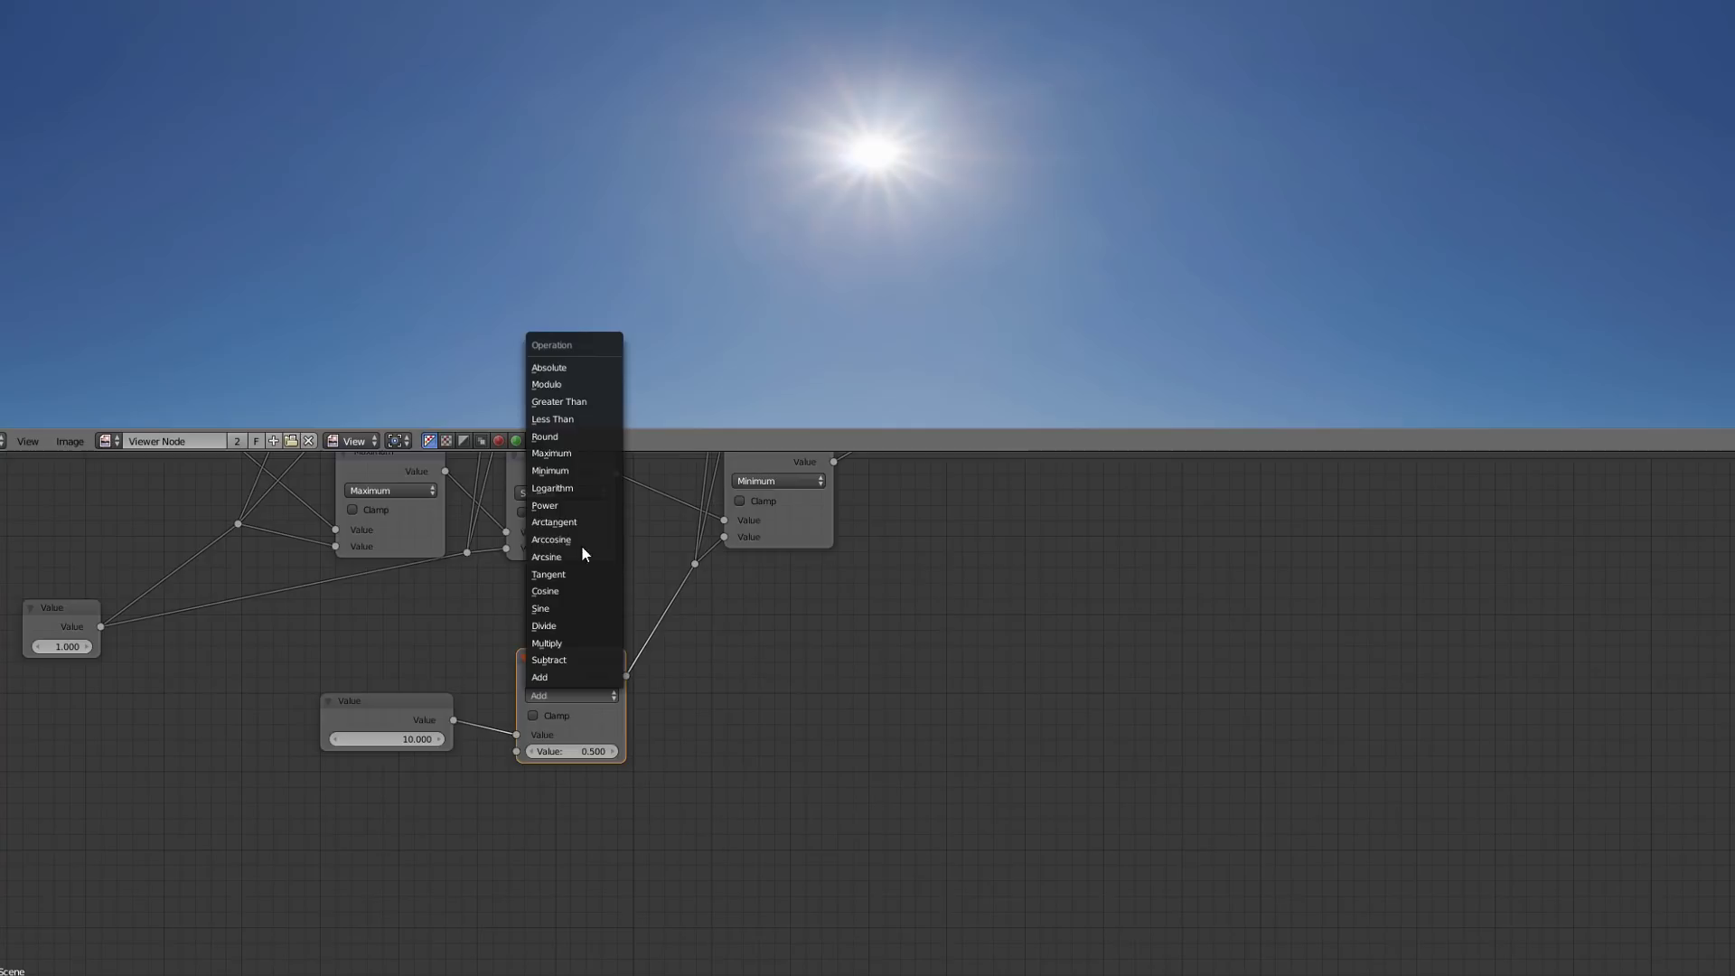
click(574, 506)
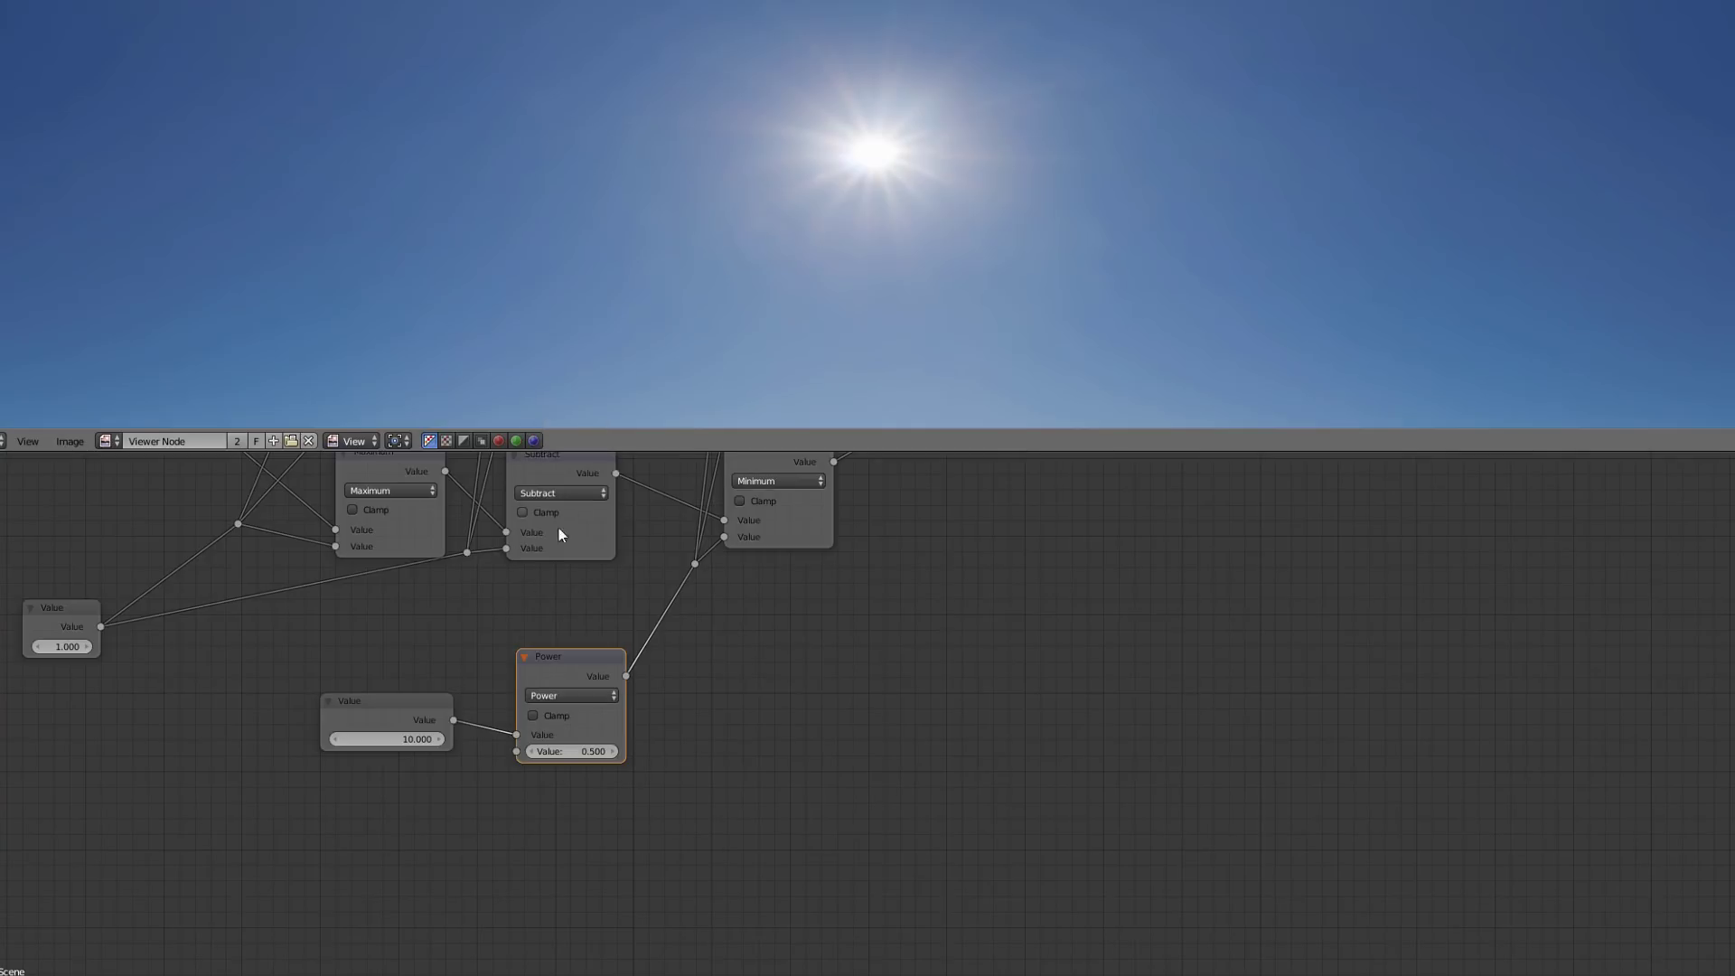
click(556, 751)
text(2)
key(Return)
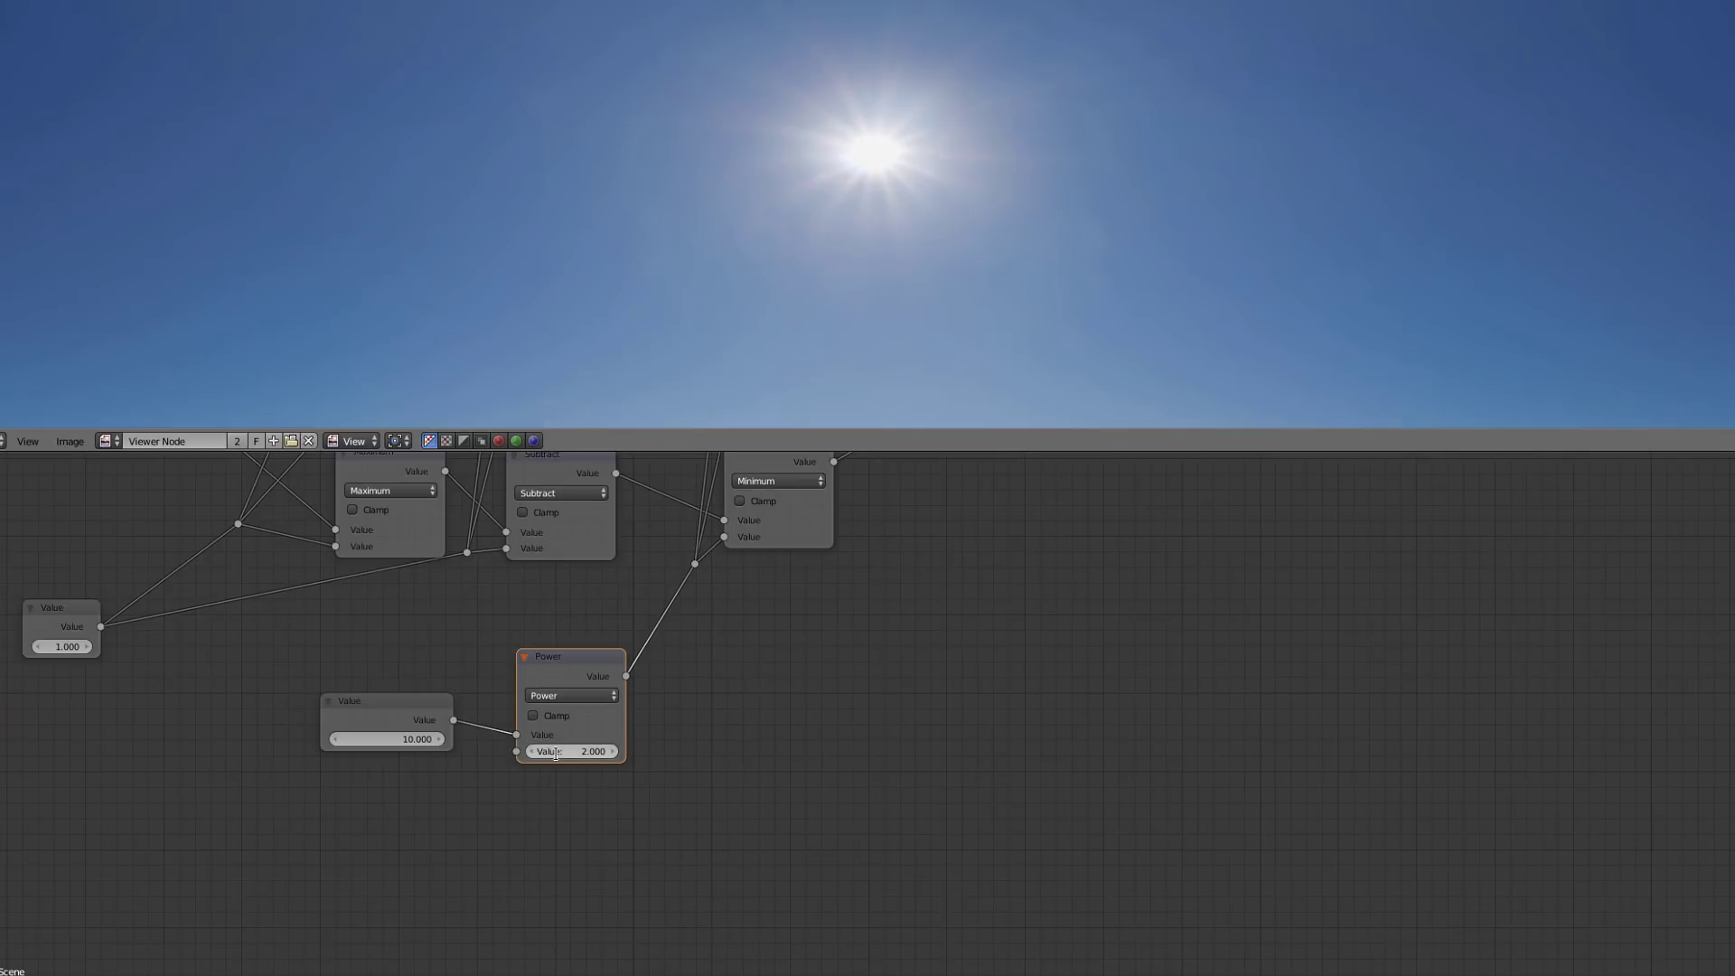
scroll(478, 710, down, 1)
drag(477, 705, 468, 718)
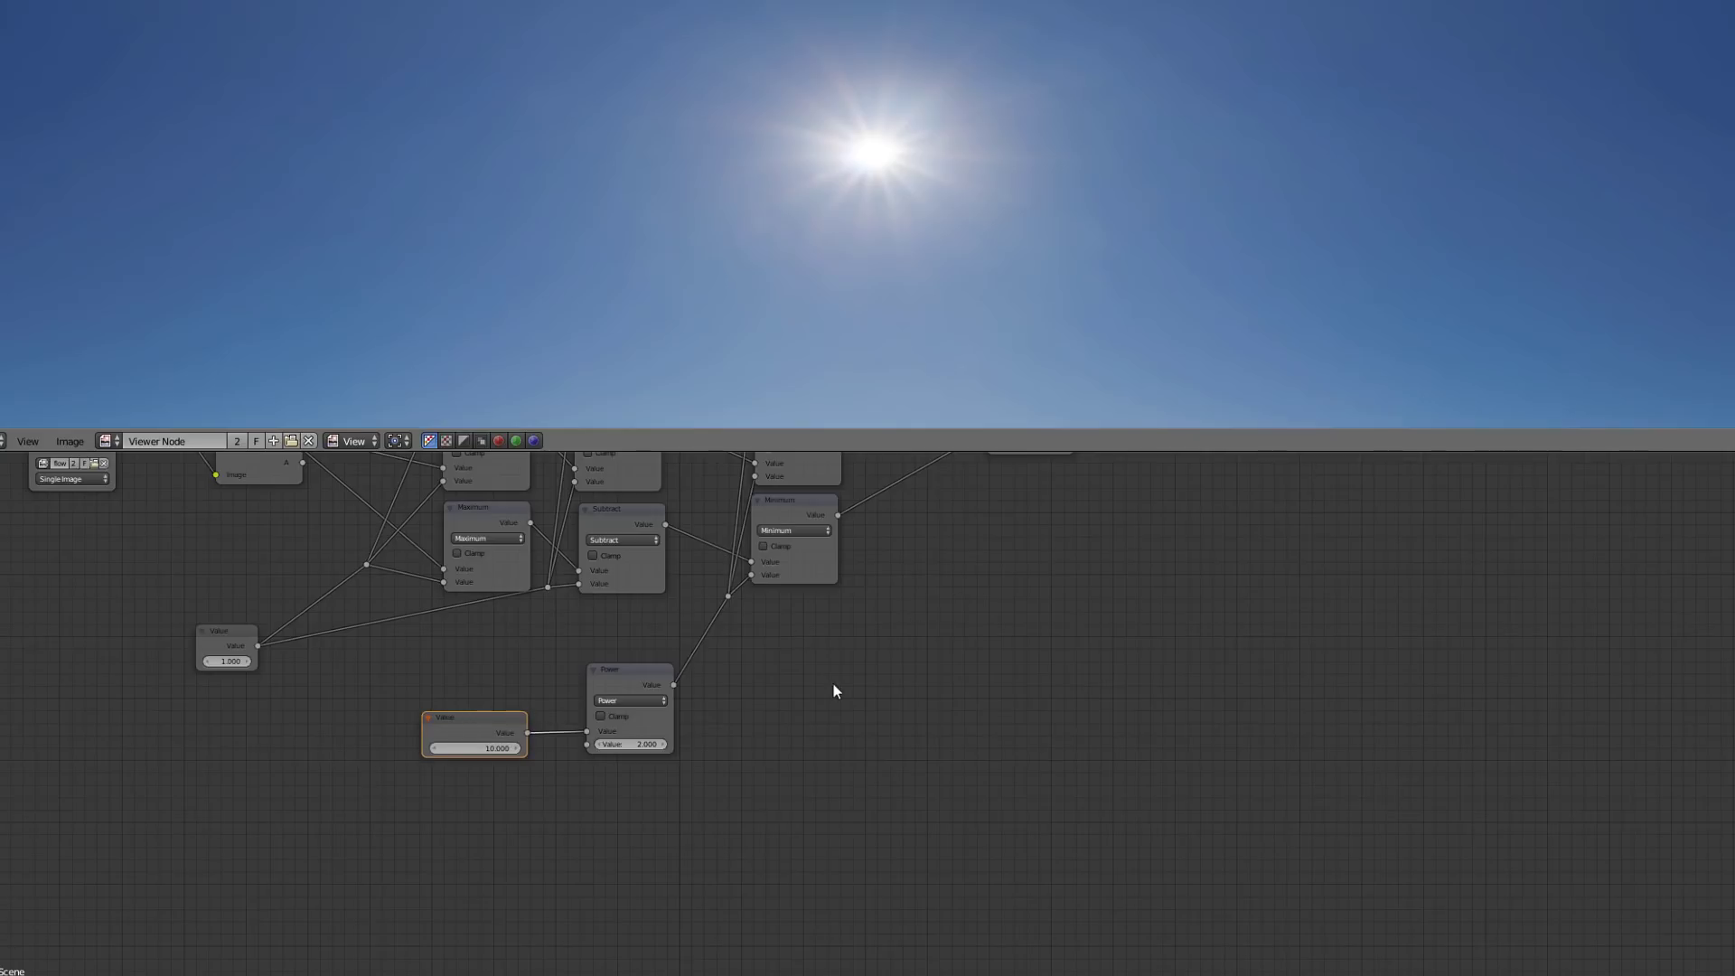
Move the Viewer, Add and Combine RGBA nodes away from the Minimum nodes to make room.
middle_drag(813, 691, 619, 872)
middle_drag(771, 760, 582, 871)
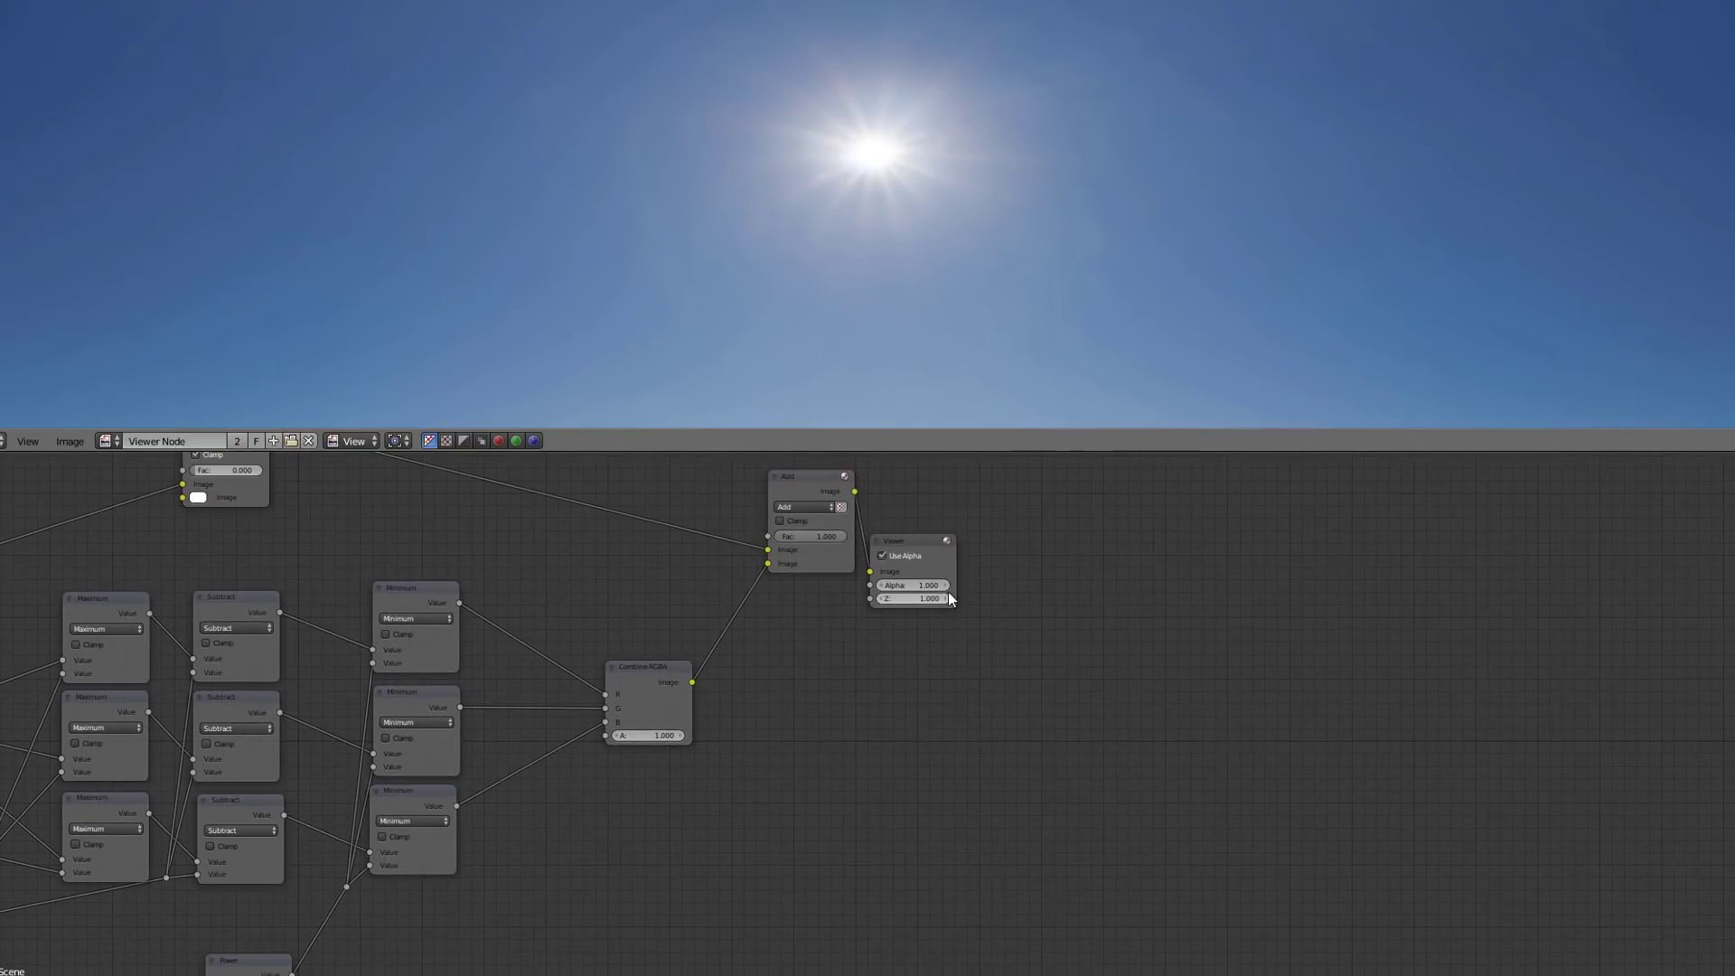
click(925, 556)
drag(924, 550, 1216, 555)
drag(810, 486, 922, 506)
drag(658, 673, 759, 679)
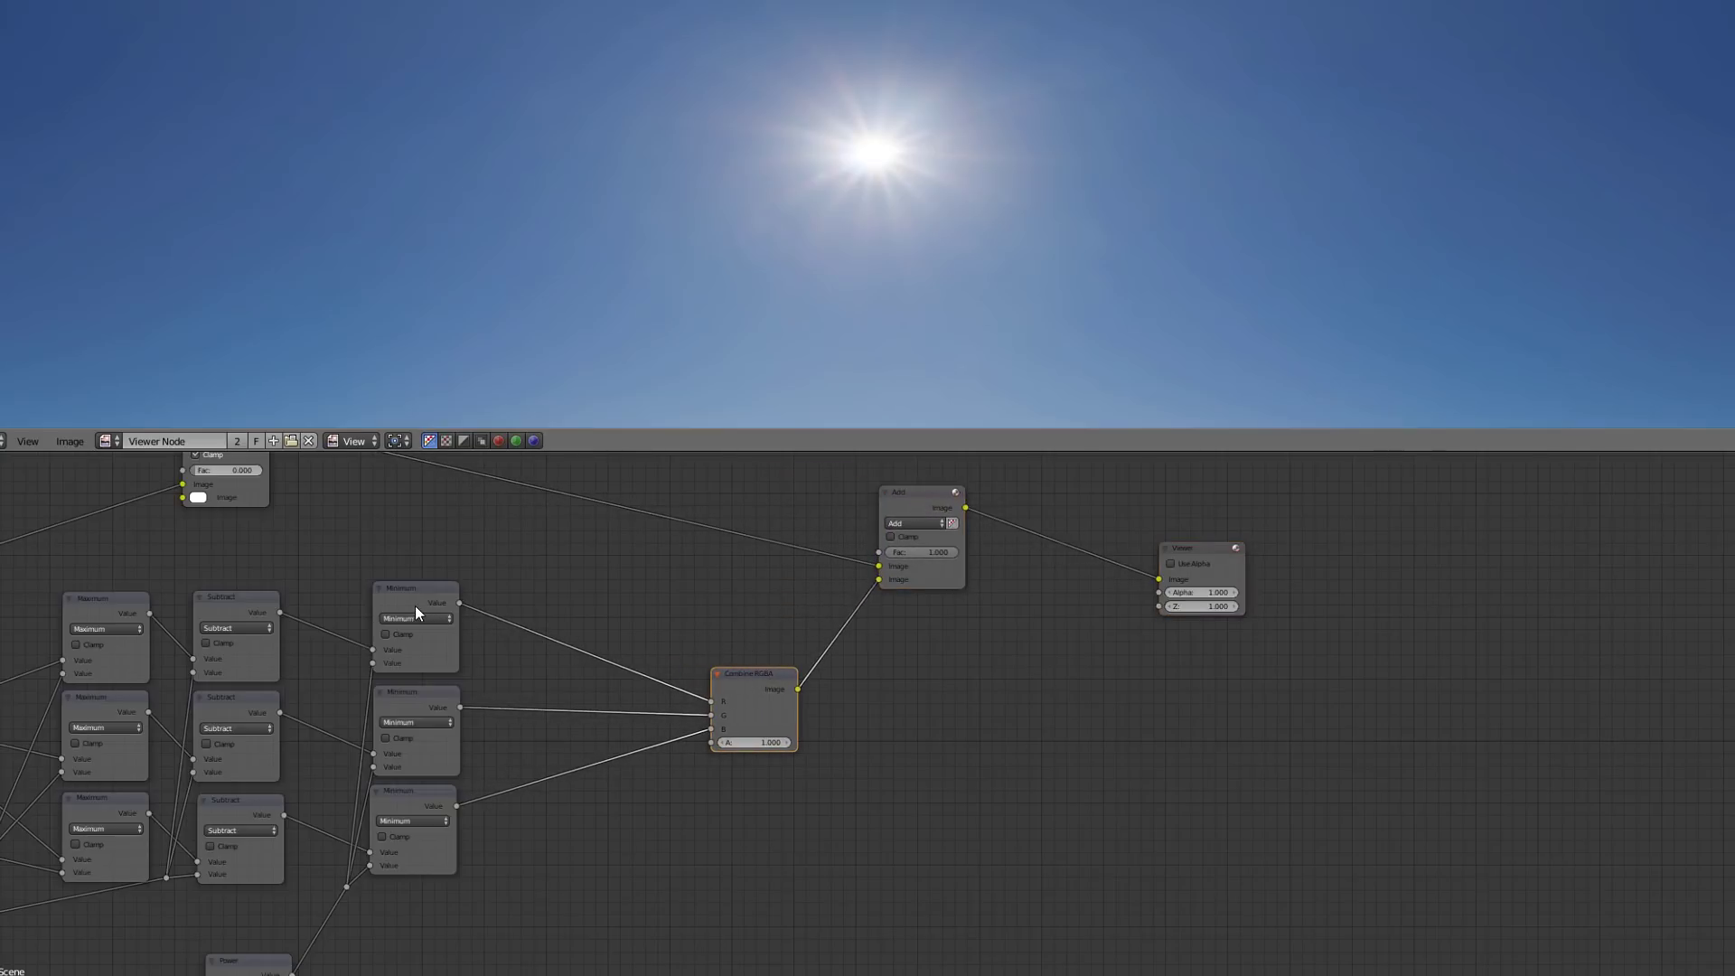
Duplicate the upper Minimum node onto its link to Combine RGBA and change the copy's operation to Multiply.
key(shift+d)
click(535, 621)
click(542, 632)
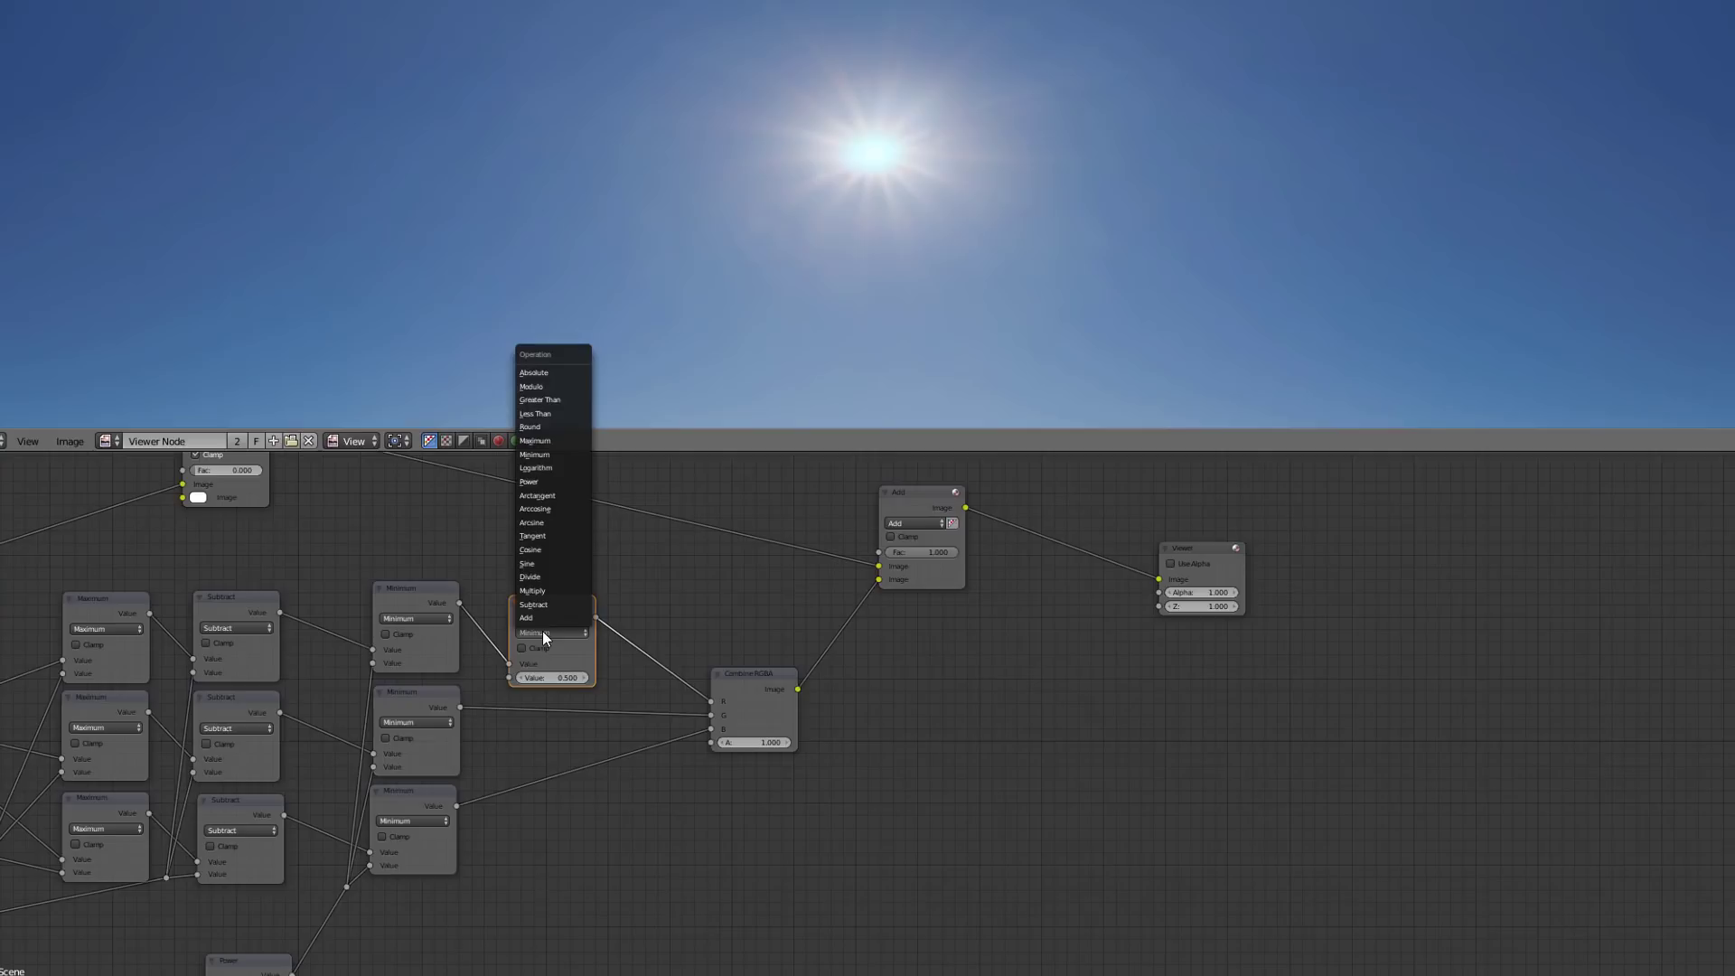
click(544, 592)
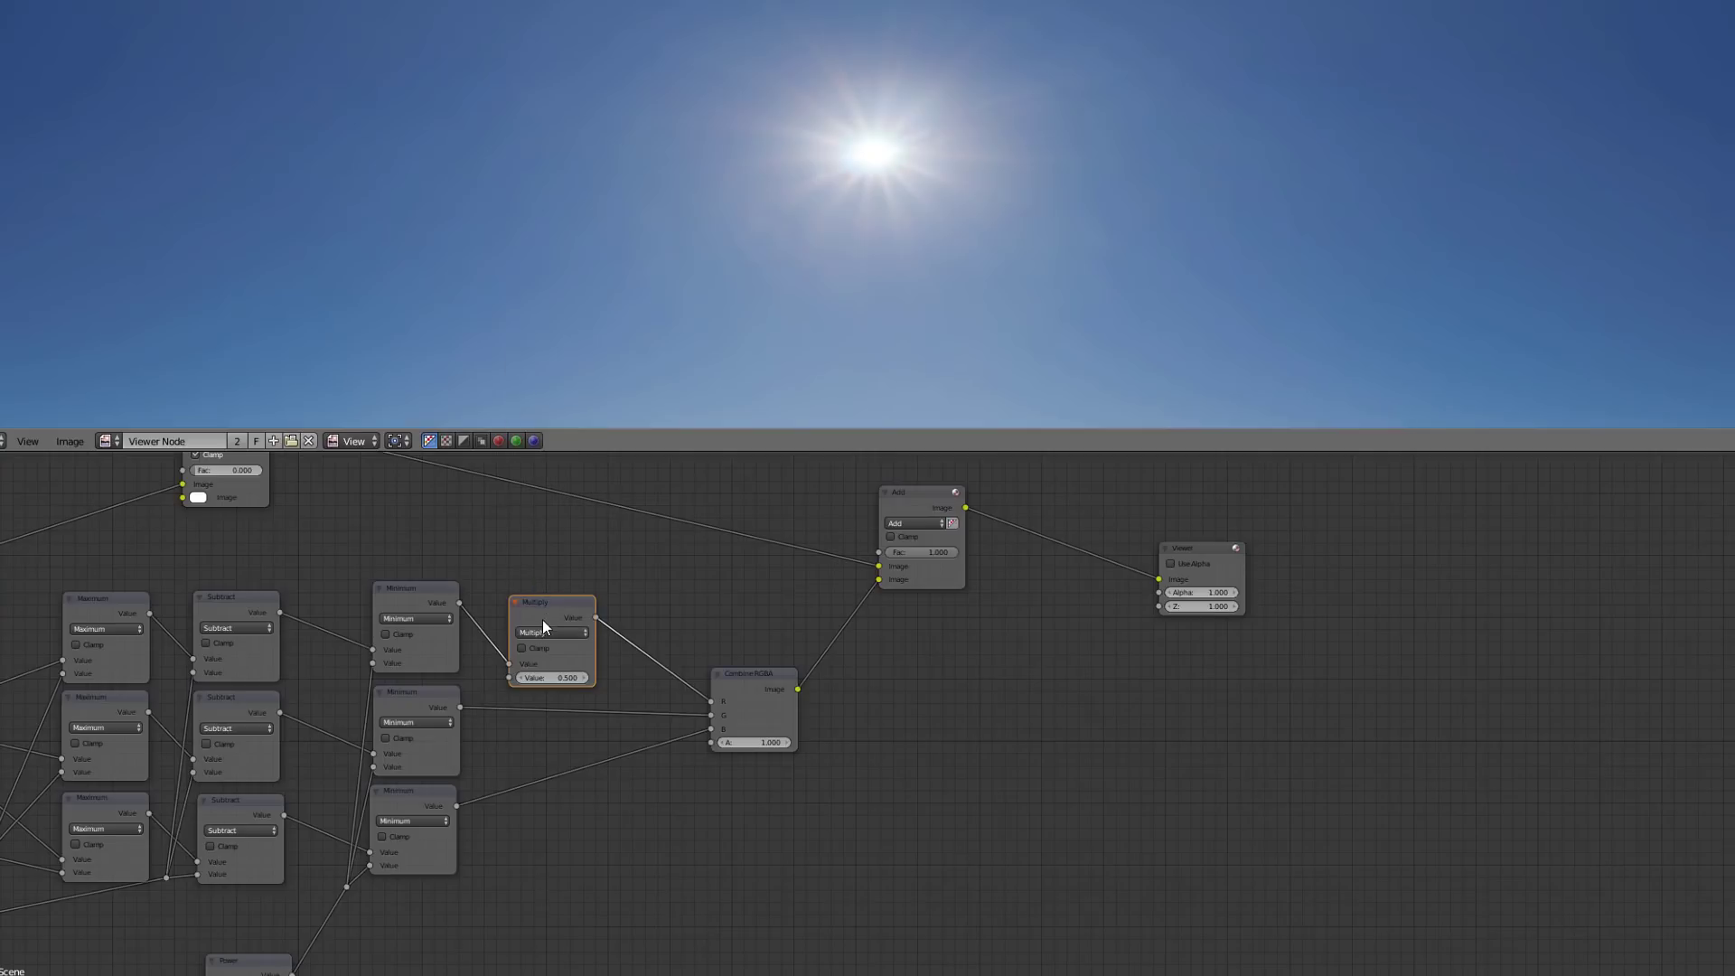
Duplicate the Multiply node onto the green and blue links between the Minimum nodes and Combine RGBA.
key(shift+d)
click(546, 697)
key(shift+d)
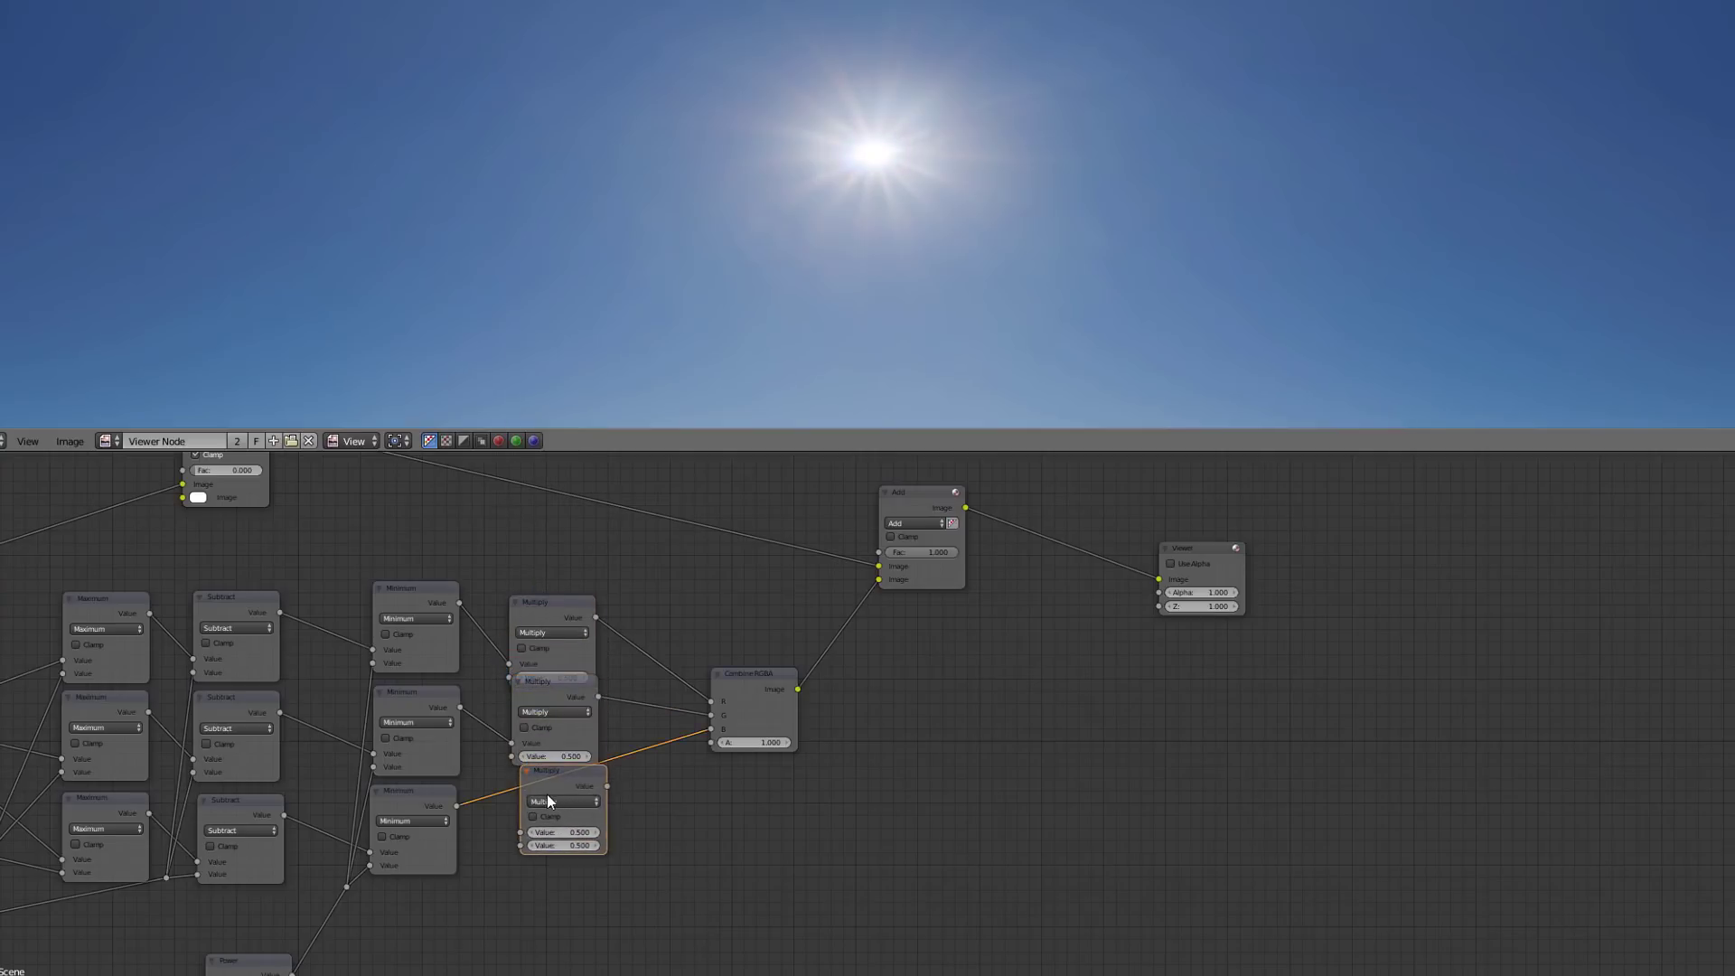
click(545, 837)
Duplicate the Value node to a spot below the Multiply nodes and set the copy to 1.
middle_drag(208, 974, 296, 775)
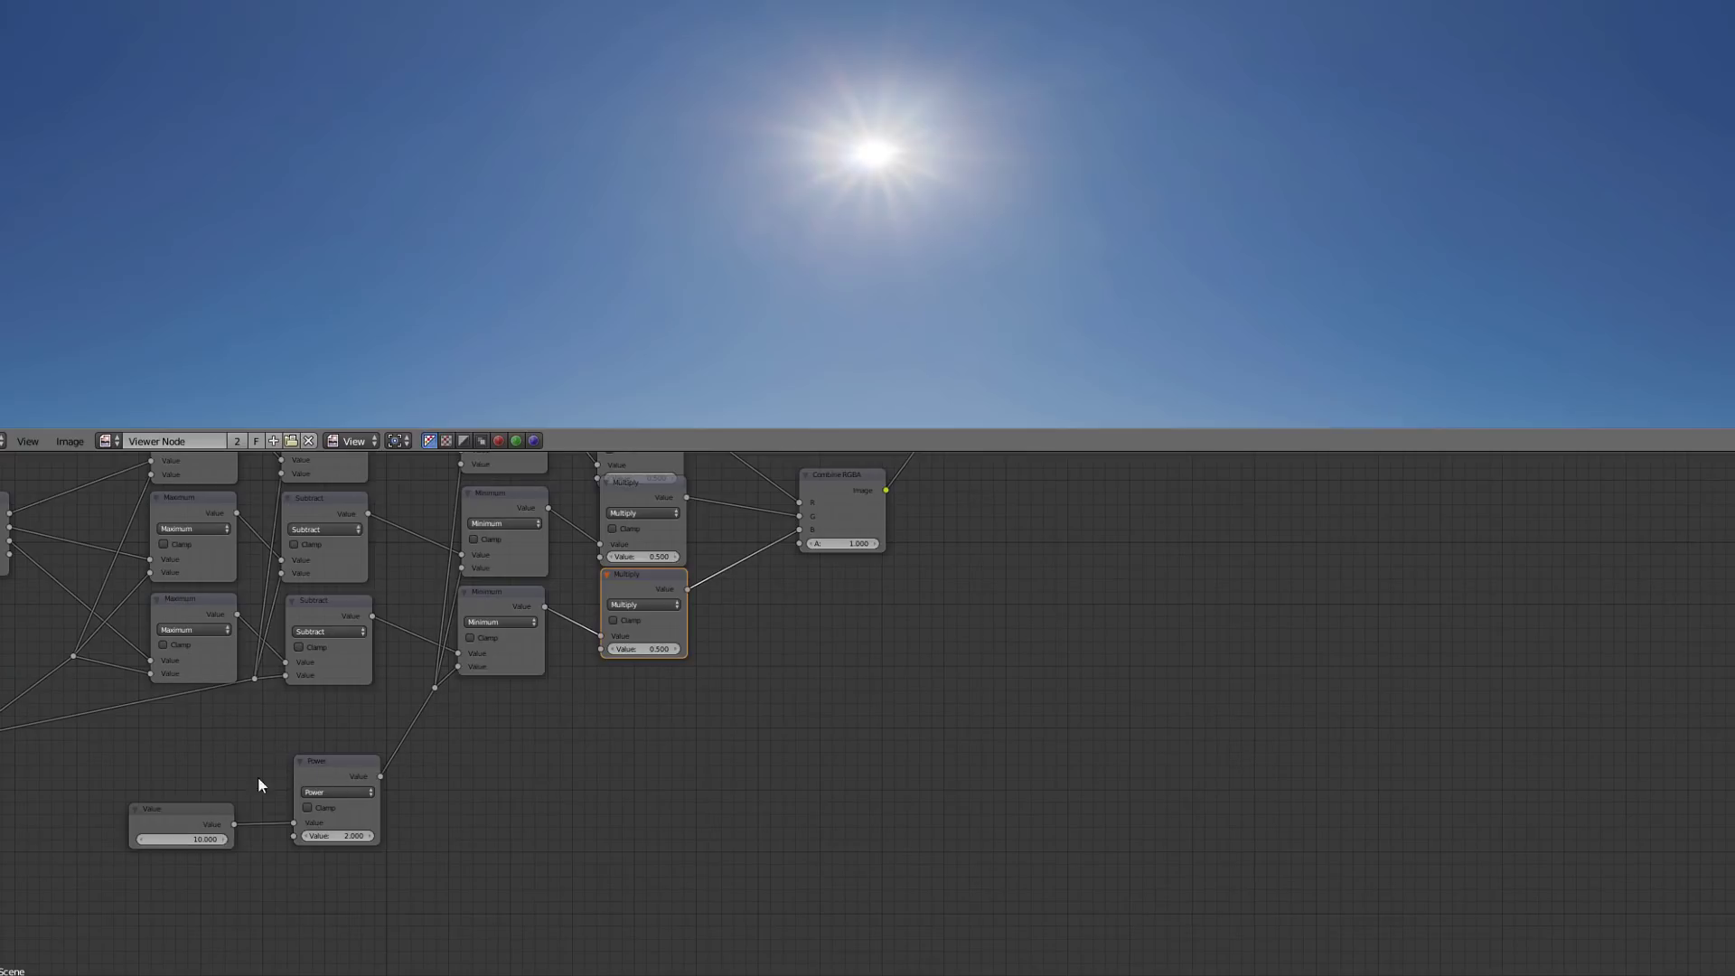
click(195, 810)
key(shift+d)
click(580, 777)
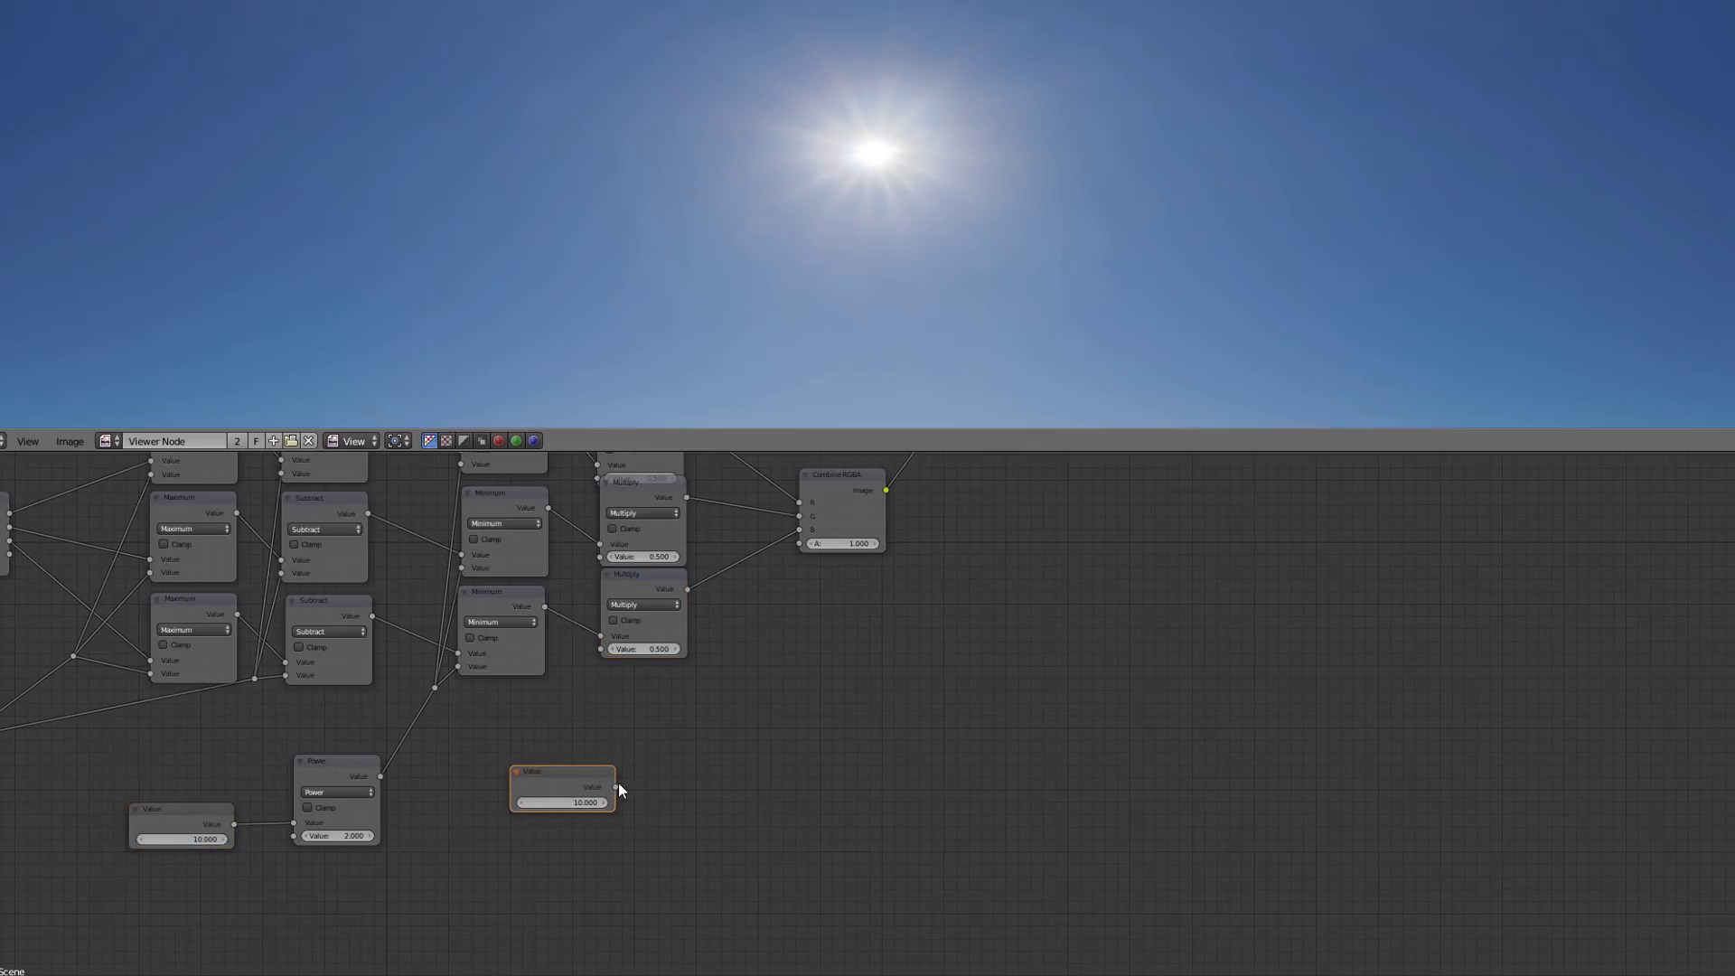
drag(616, 786, 598, 480)
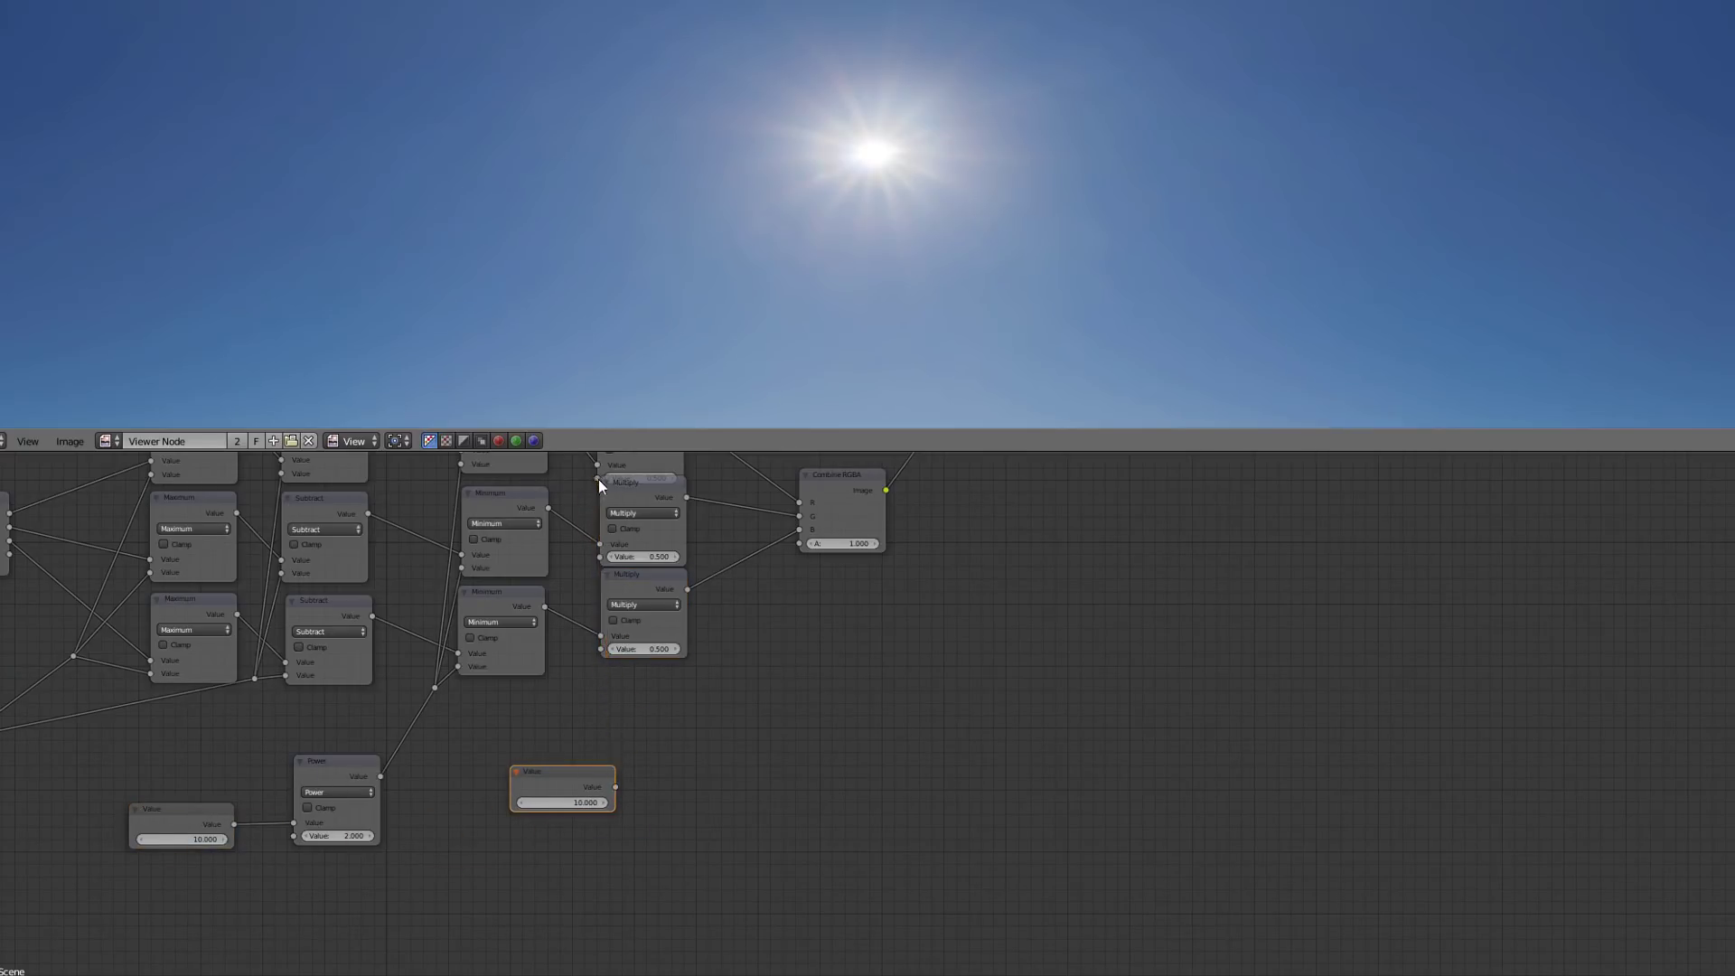
click(562, 800)
text(1)
key(Return)
Space the three Multiply nodes out into a non-overlapping column before Combine RGBA.
middle_drag(689, 620, 697, 699)
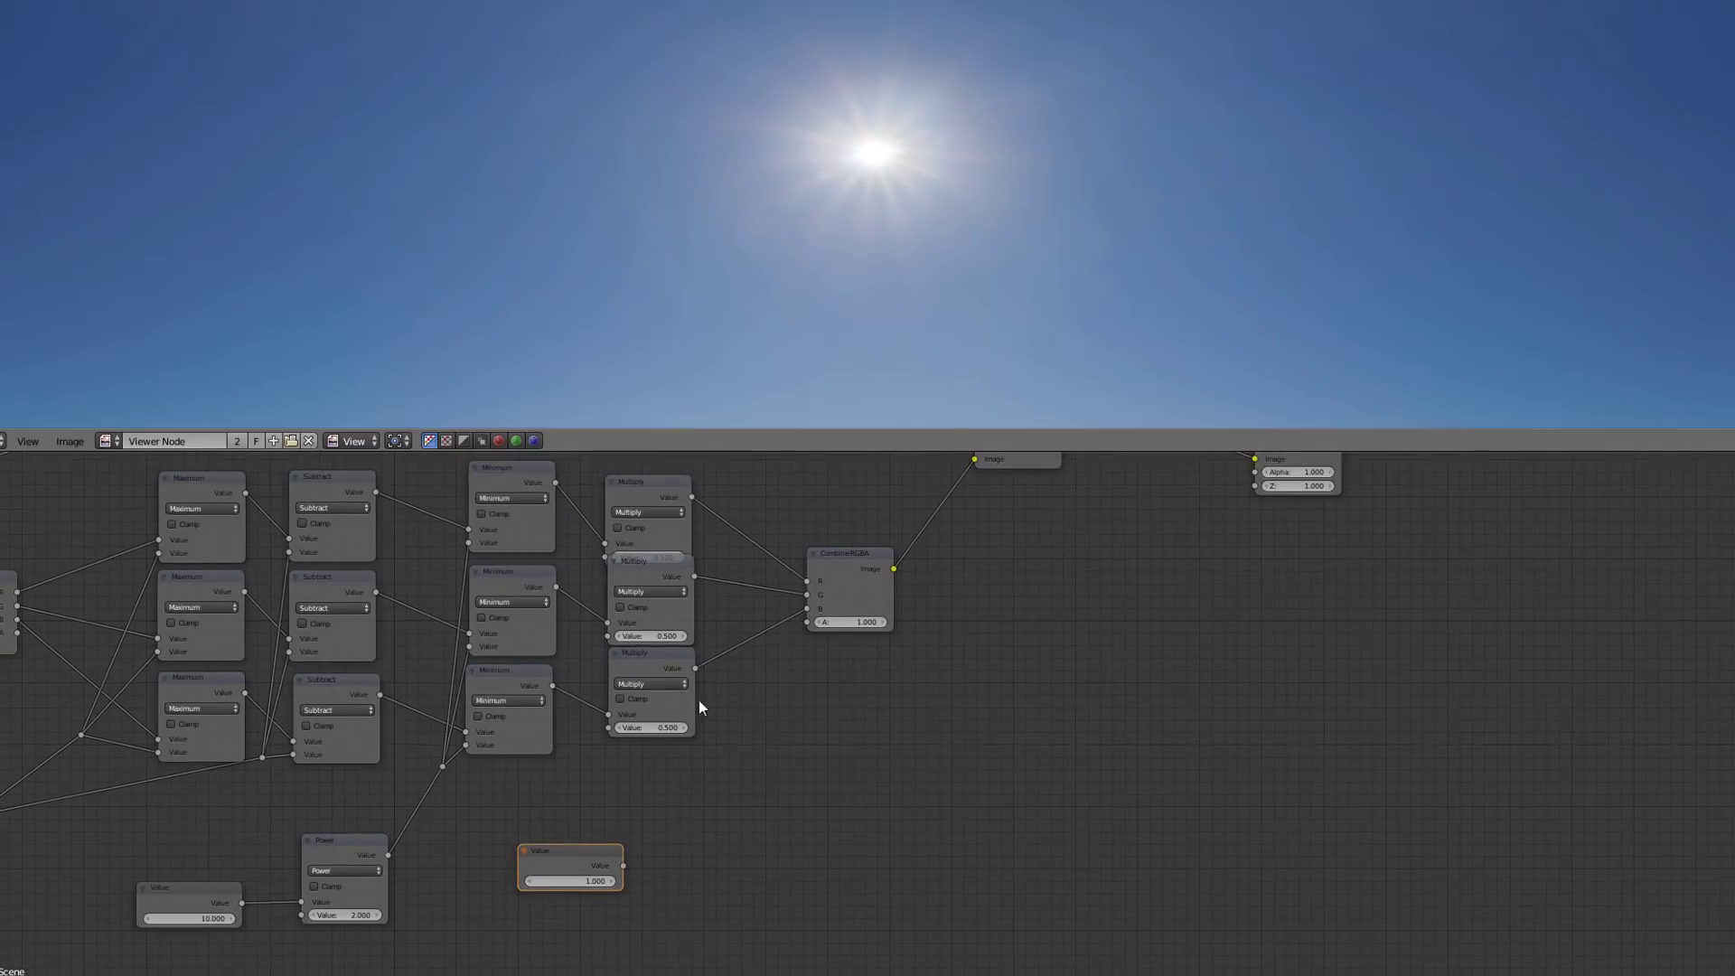
click(675, 663)
drag(676, 662, 700, 693)
drag(664, 573, 681, 591)
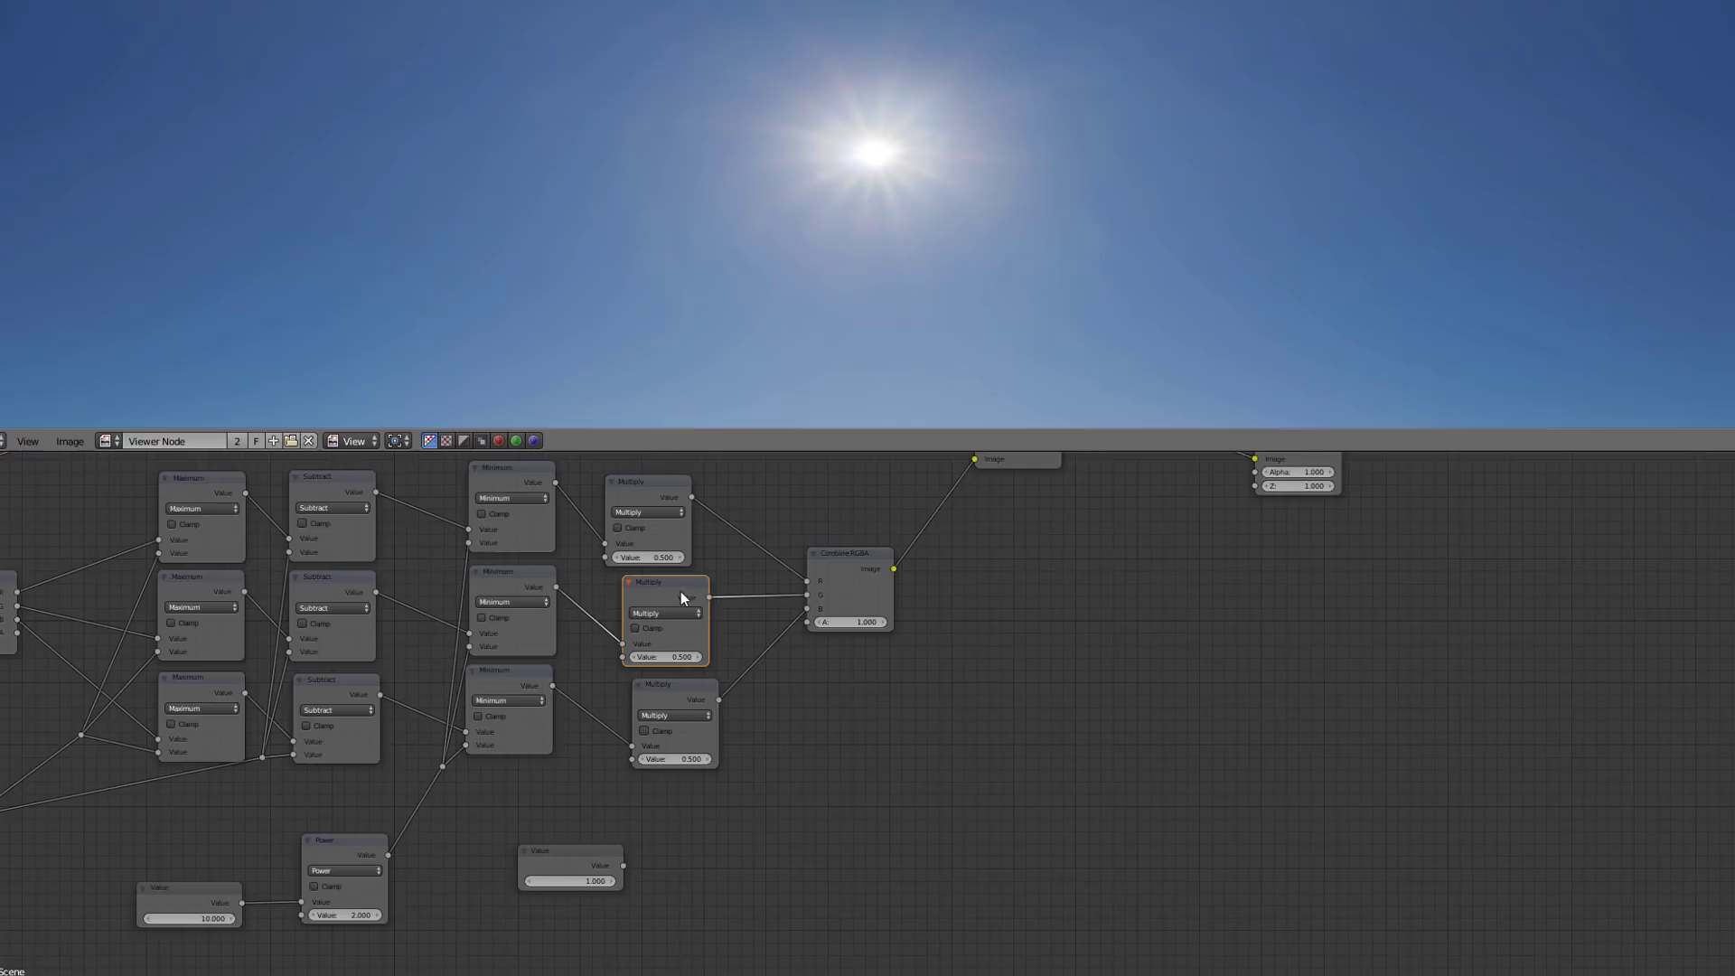
drag(650, 498, 676, 501)
drag(667, 578, 682, 582)
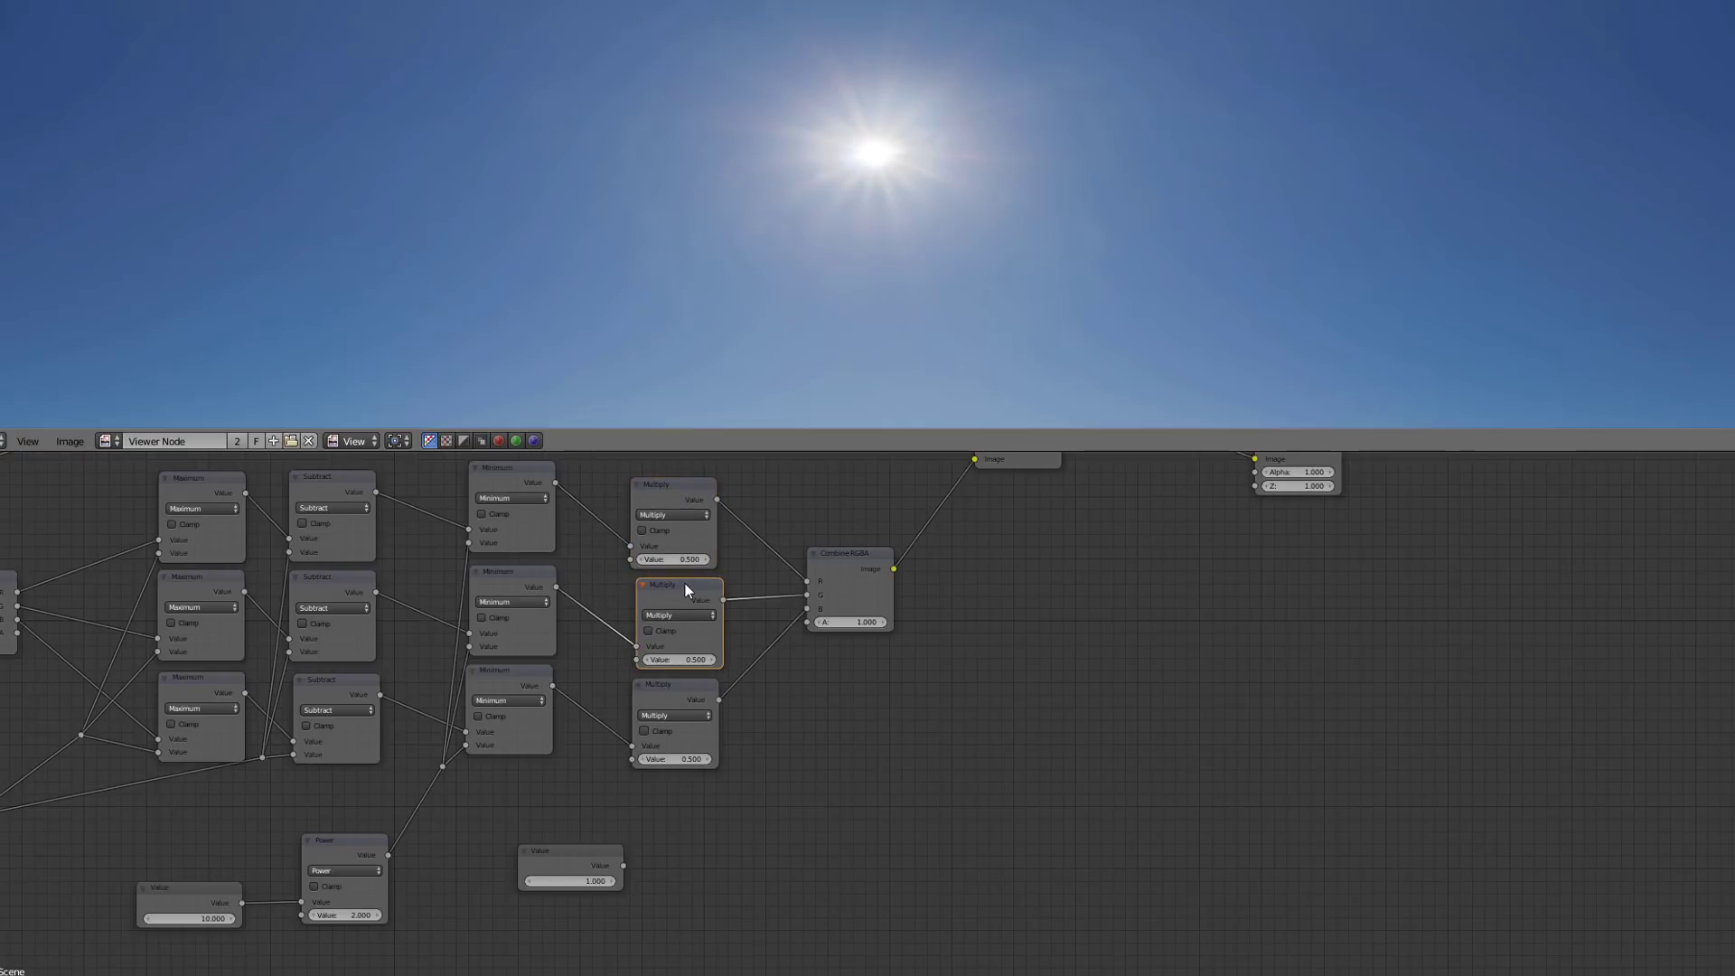
Connect the new Value node to the second input of all three Multiply nodes and sample the sun's pixel values.
drag(624, 865, 630, 559)
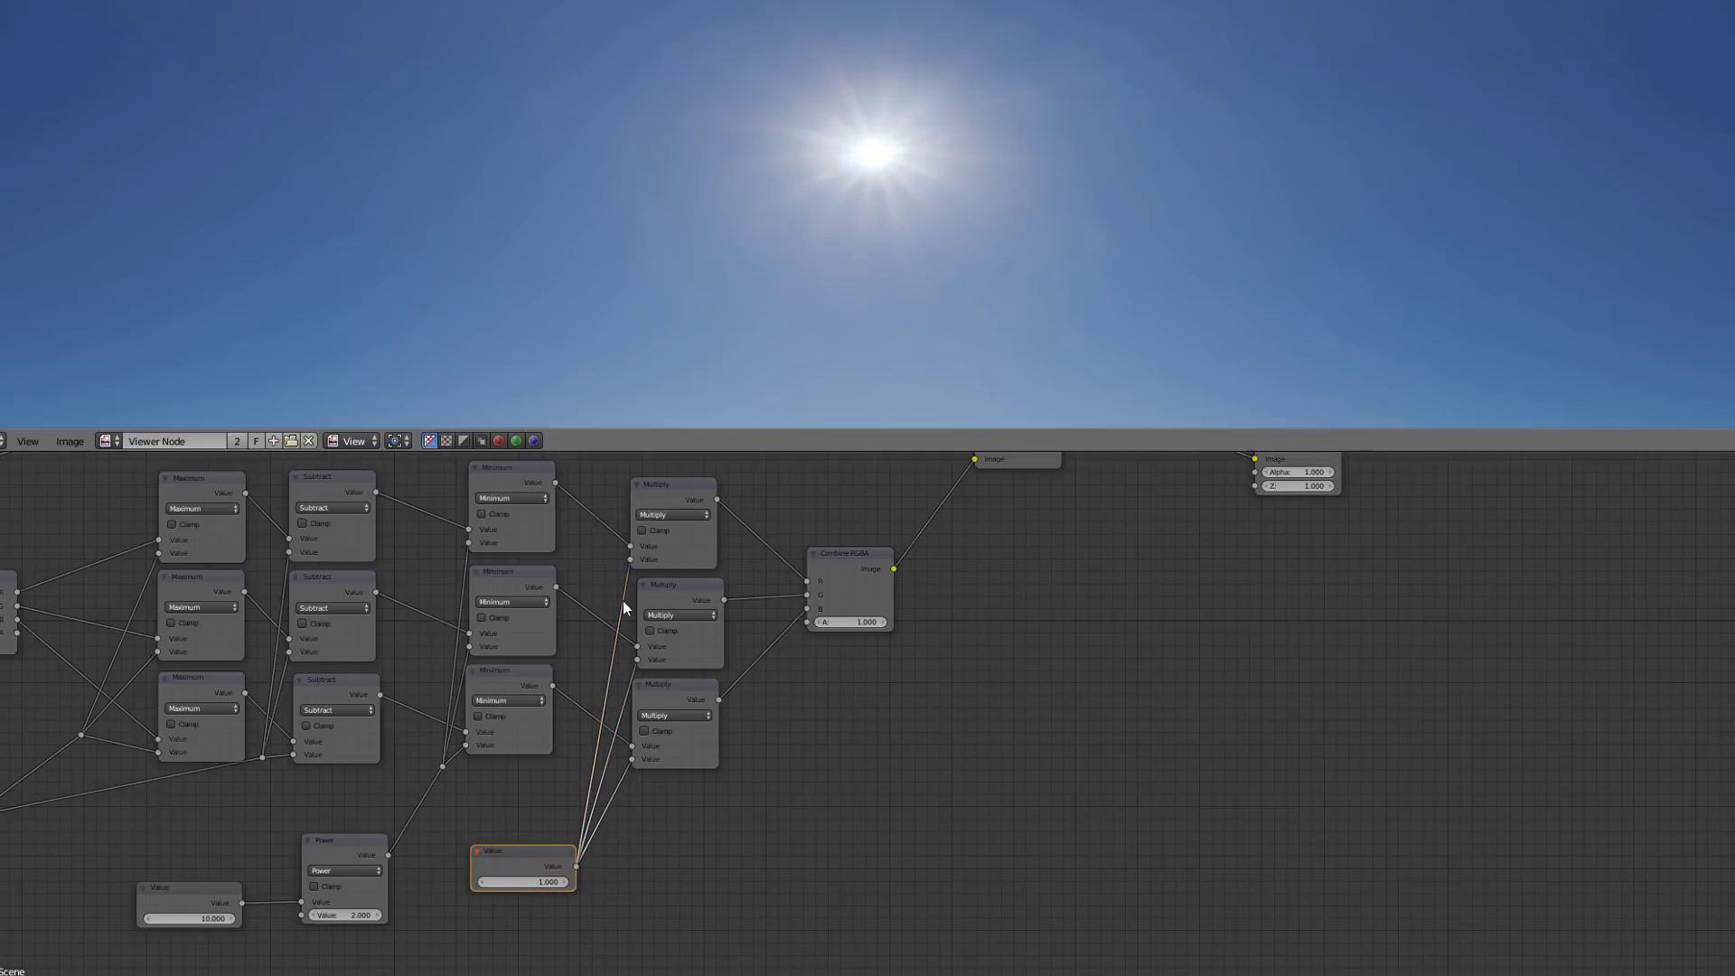
scroll(795, 888, down, 1)
drag(866, 222, 875, 156)
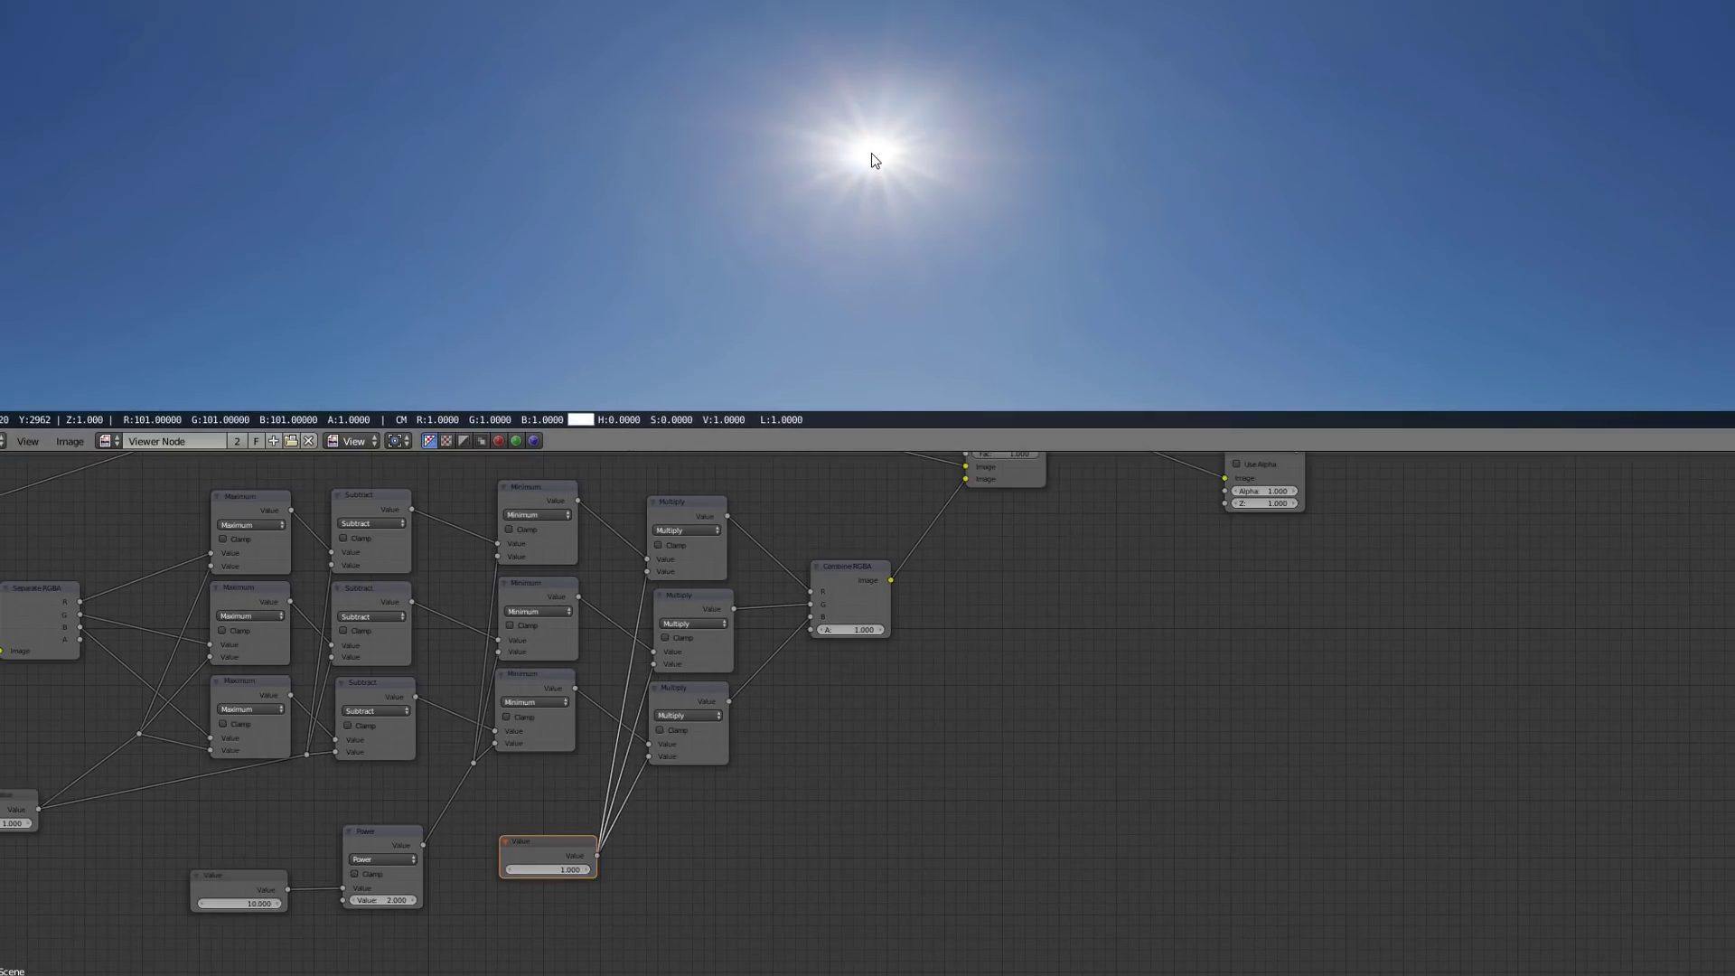
drag(874, 160, 872, 163)
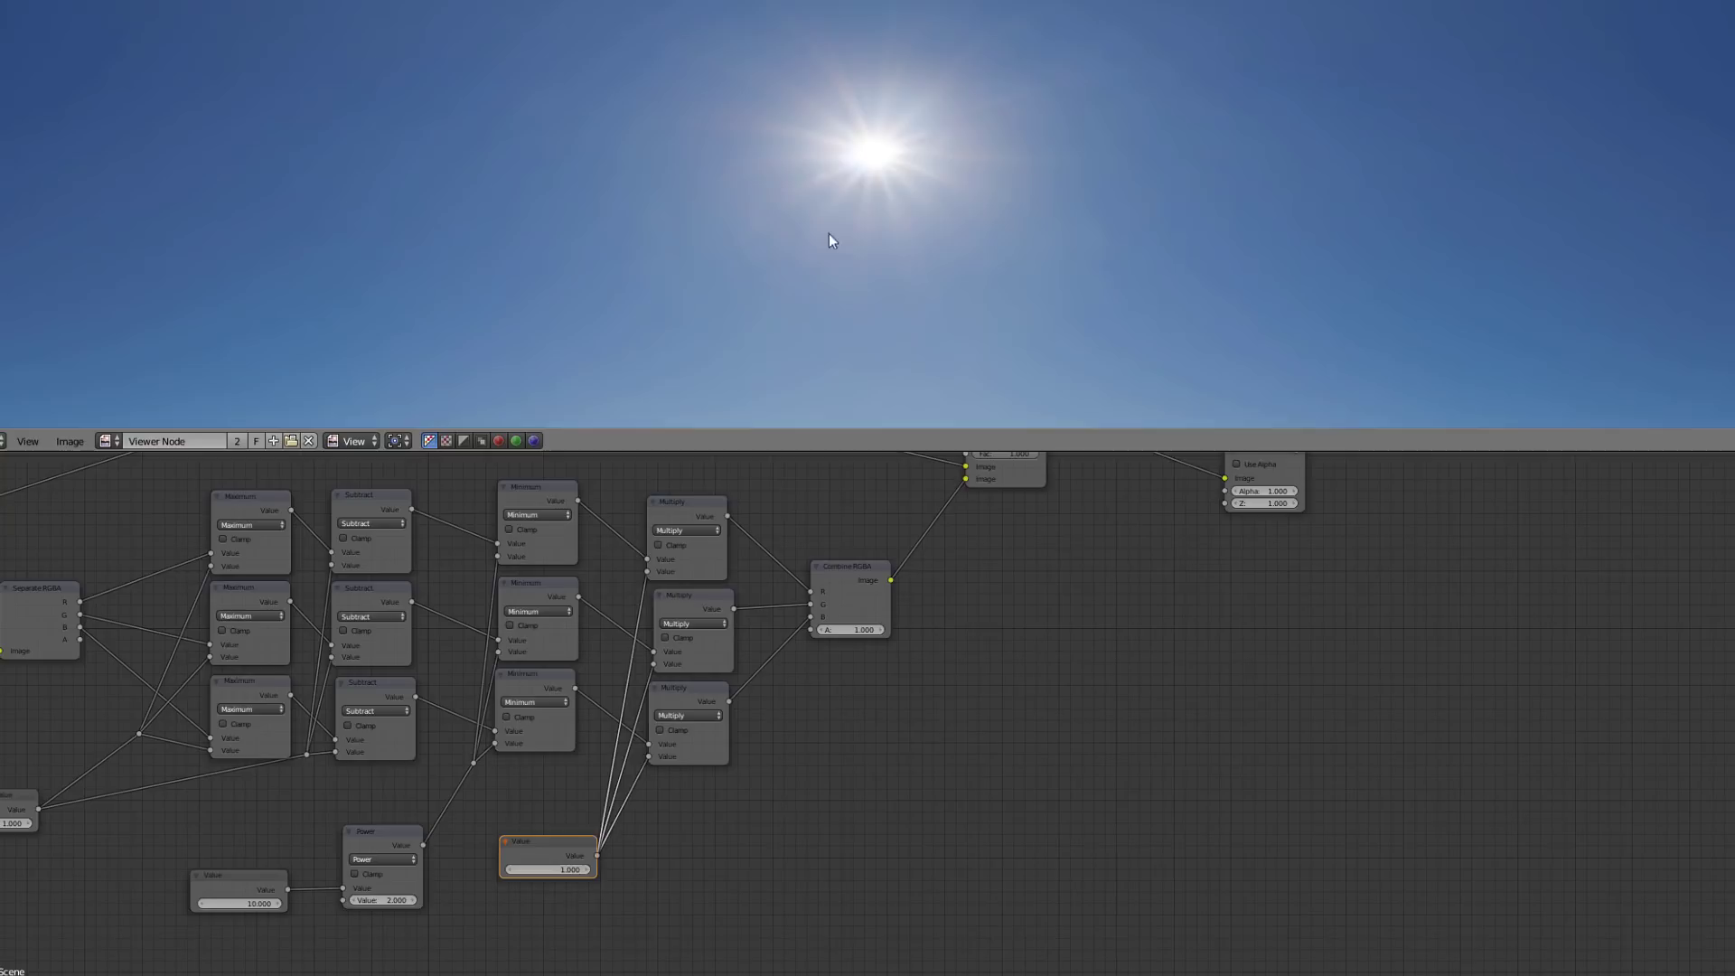
Set the Value node feeding the Multiply nodes to 3 and sample the sun's pixel values.
click(559, 870)
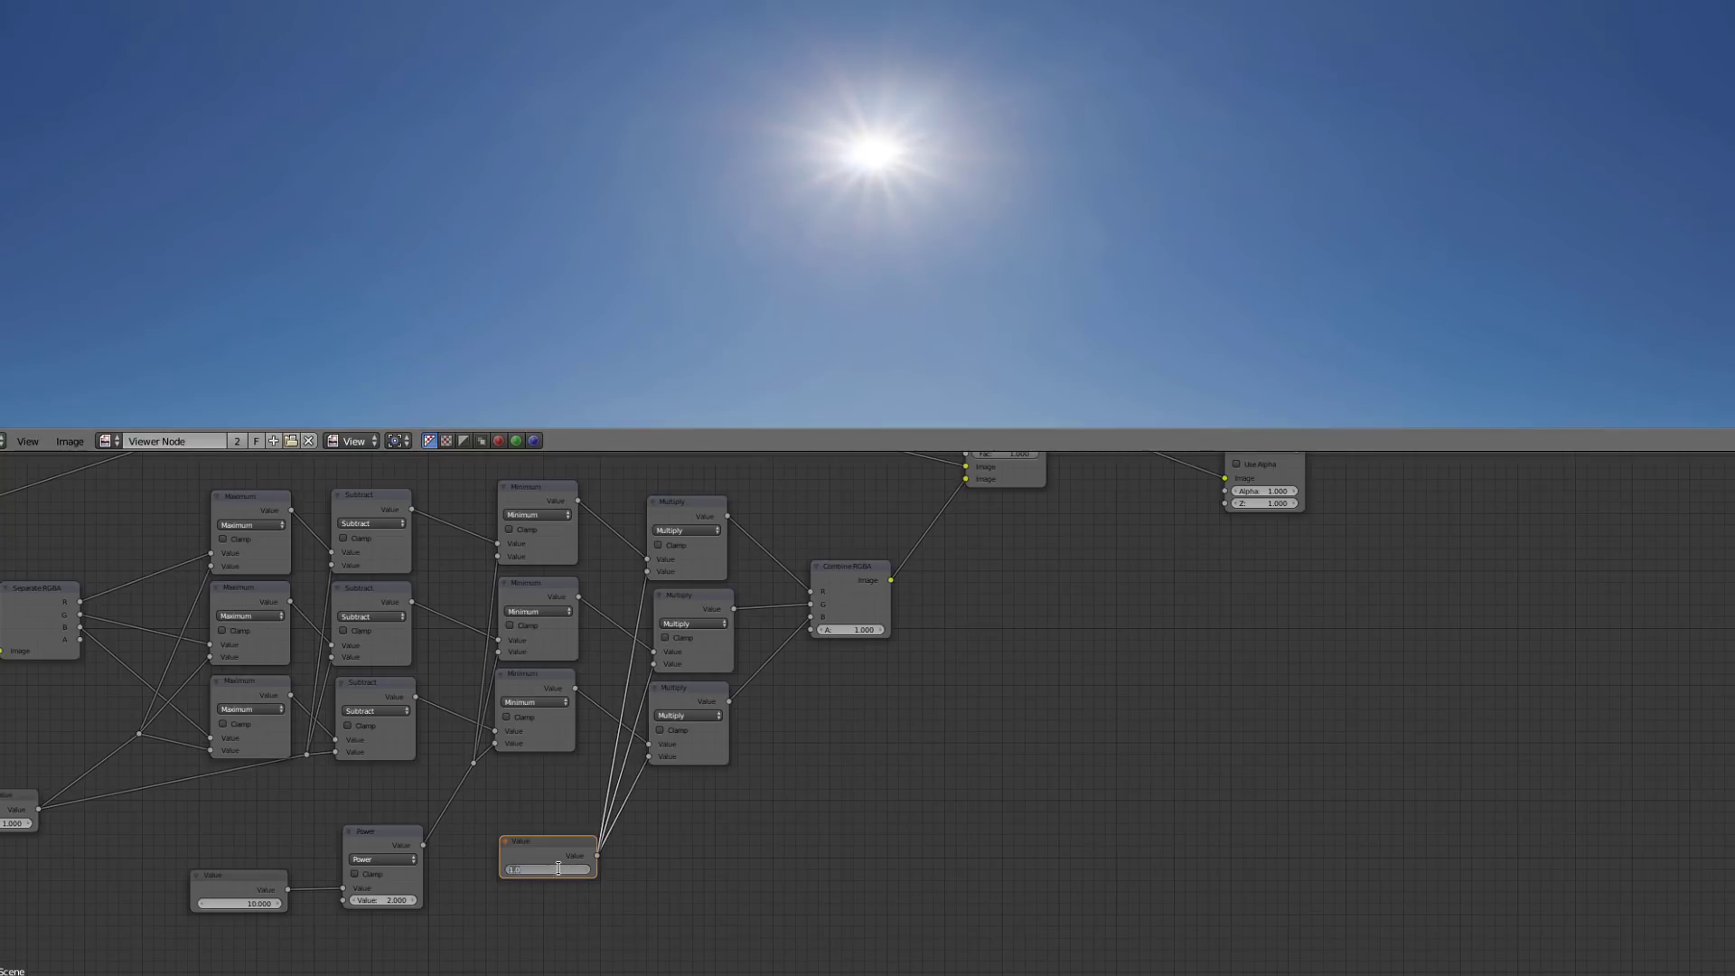
text(3)
key(Return)
drag(803, 265, 871, 158)
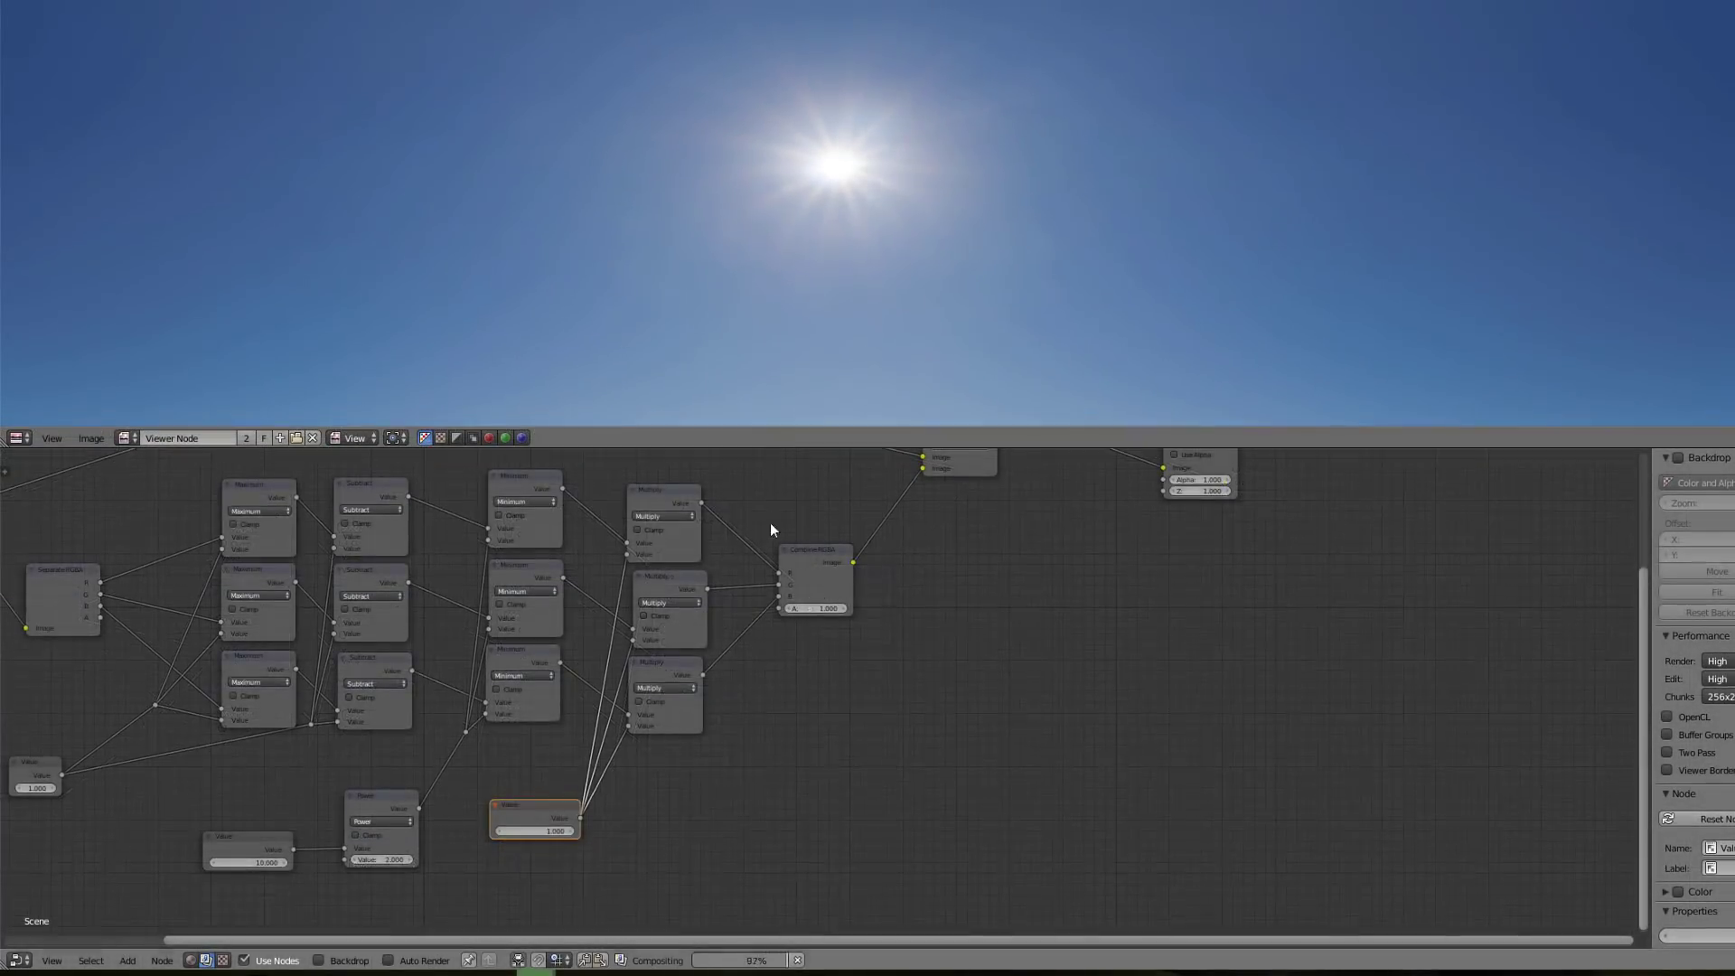
In the world node tree, move the environment texture nodes away from Background and insert a MixRGB node with Clamp enabled between them.
scroll(770, 524, down, 10)
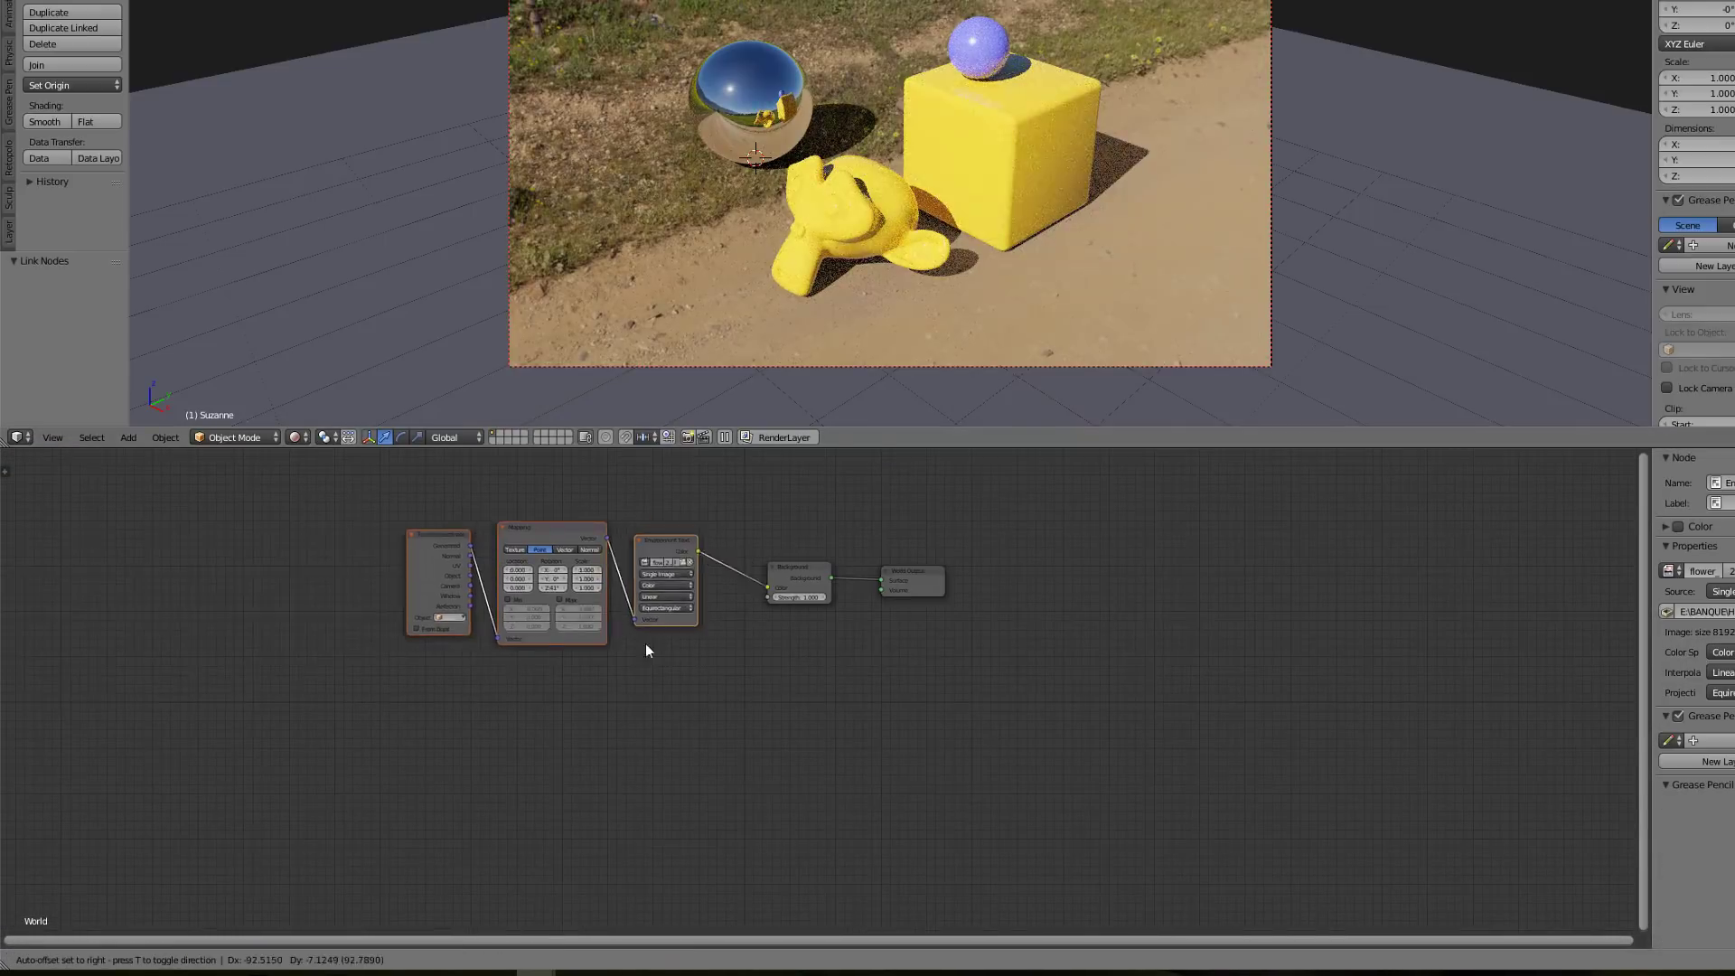
click(190, 692)
key(shift+a)
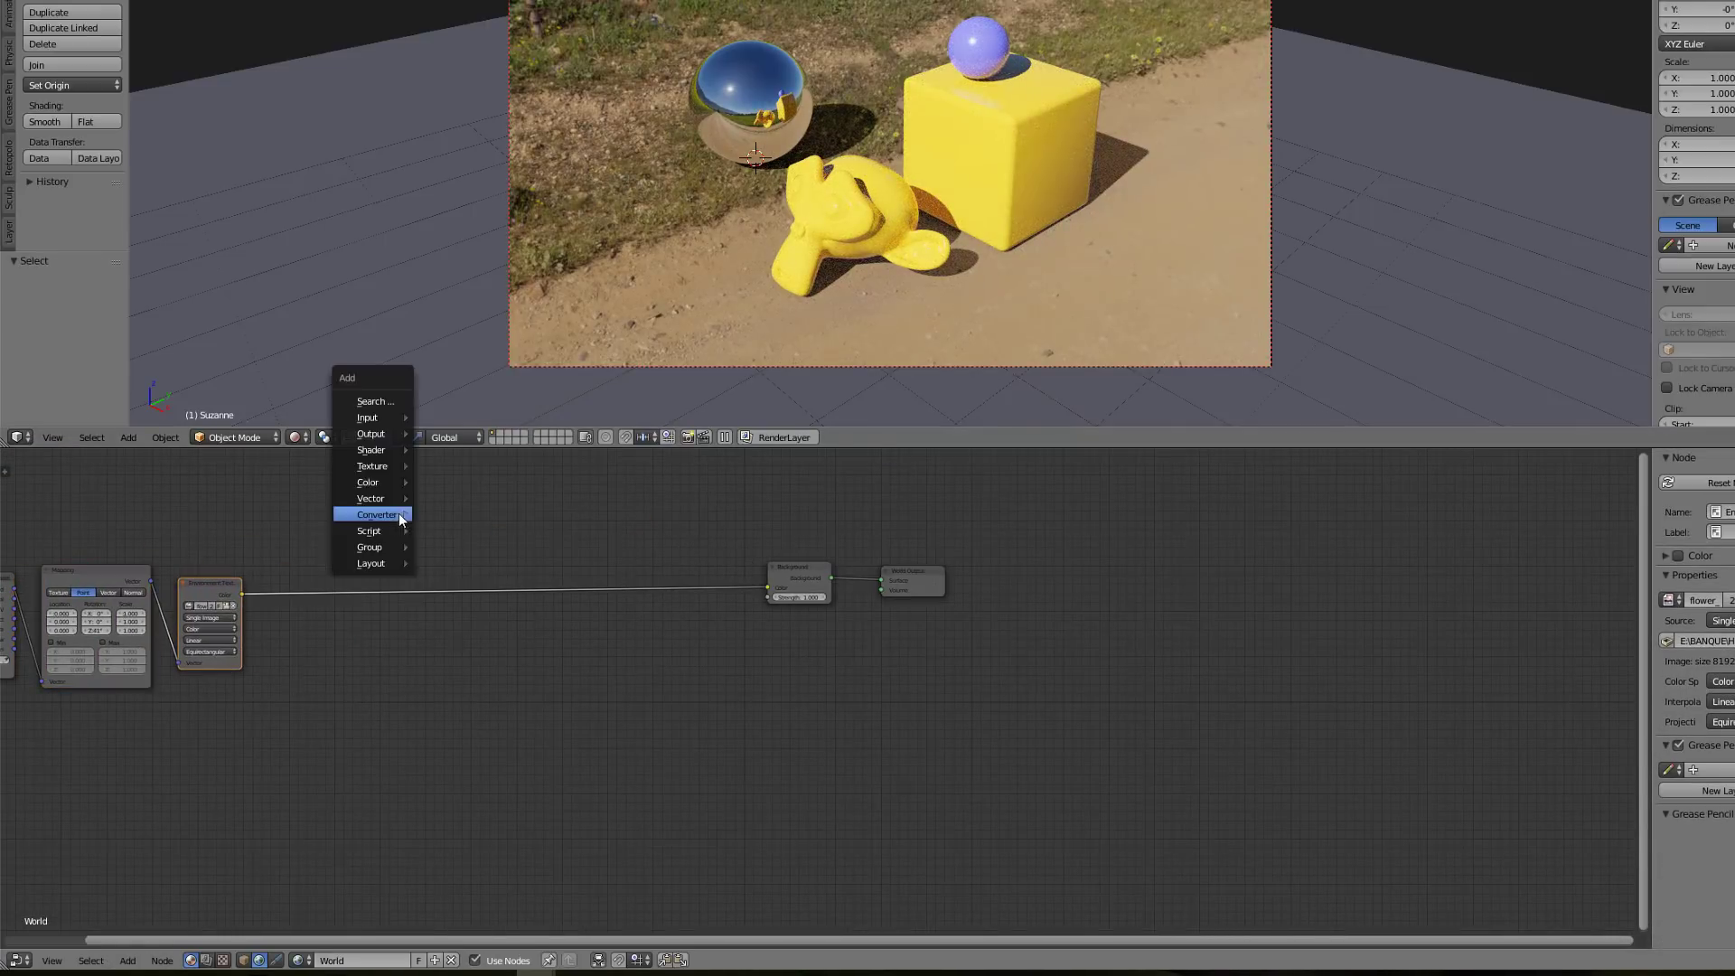
mouse_move(403, 484)
click(465, 485)
right_click(466, 557)
key(shift+a)
click(529, 486)
click(464, 490)
drag(243, 594, 767, 587)
click(475, 529)
Add a Separate RGB node and a Combine RGB node below the Environment Texture's link.
scroll(636, 658, up, 4)
middle_drag(636, 658, 895, 579)
key(shift+a)
mouse_move(506, 652)
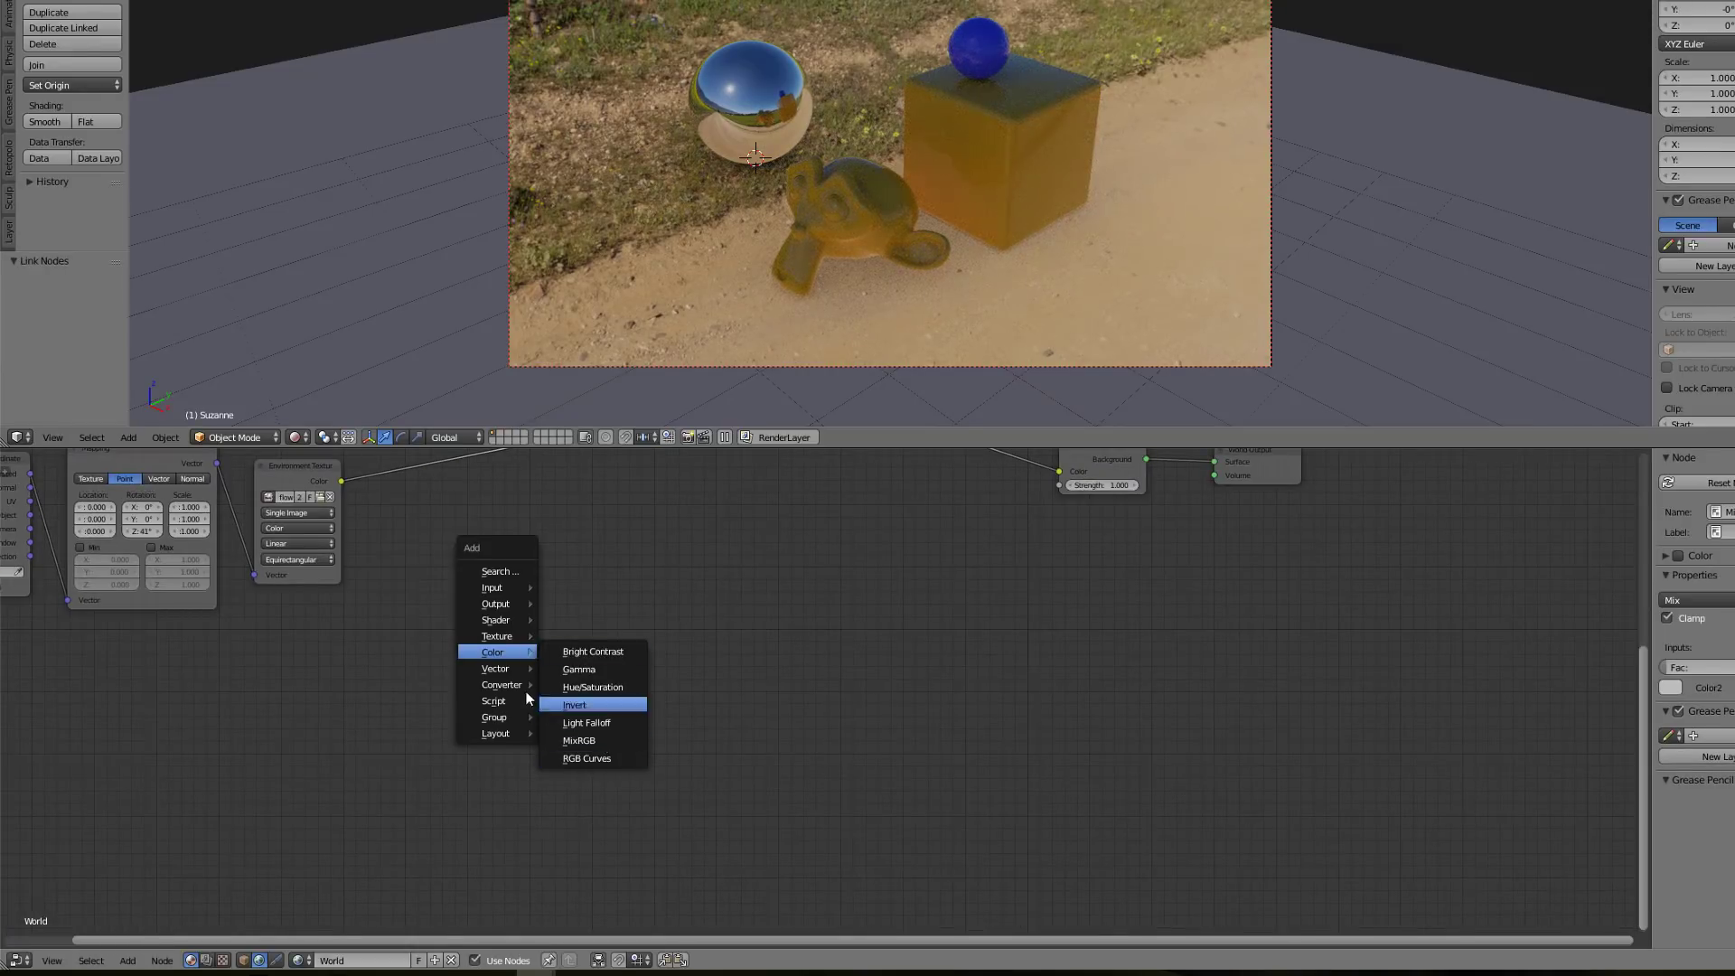
mouse_move(515, 684)
click(611, 828)
click(435, 533)
key(shift+a)
mouse_move(647, 589)
click(748, 641)
click(904, 592)
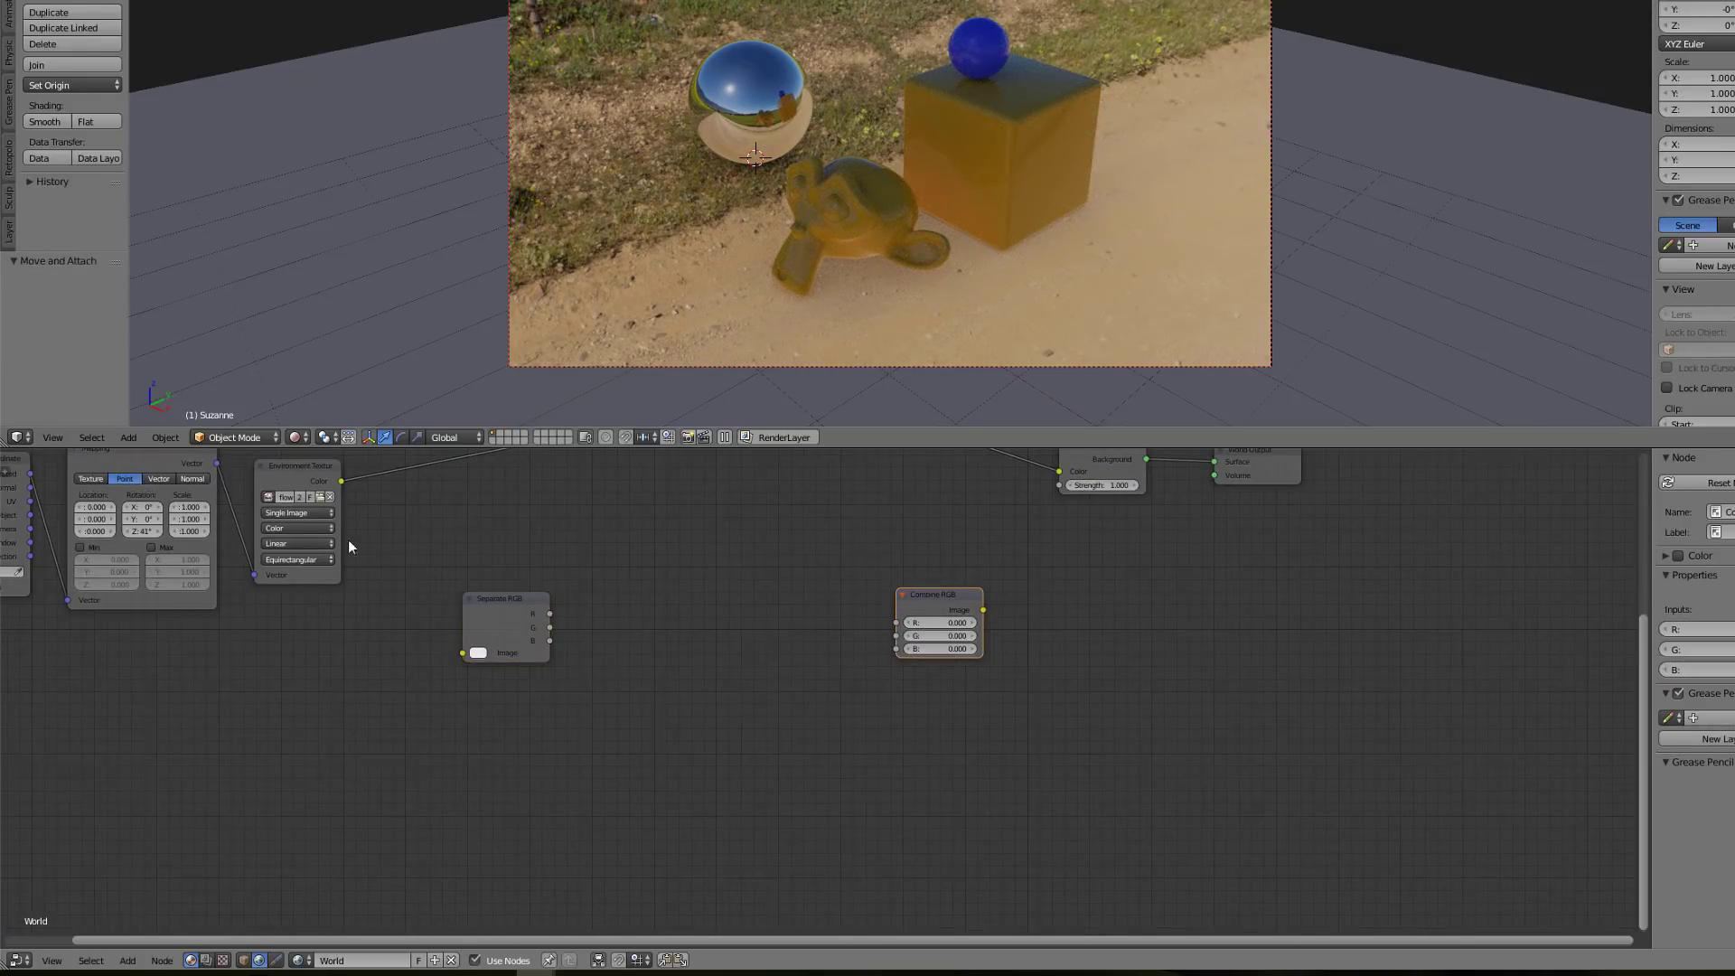
Add a Math node set to Maximum, feed it the red channel and connect the Environment Texture to Separate RGB.
key(shift+a)
click(667, 643)
click(614, 539)
click(656, 577)
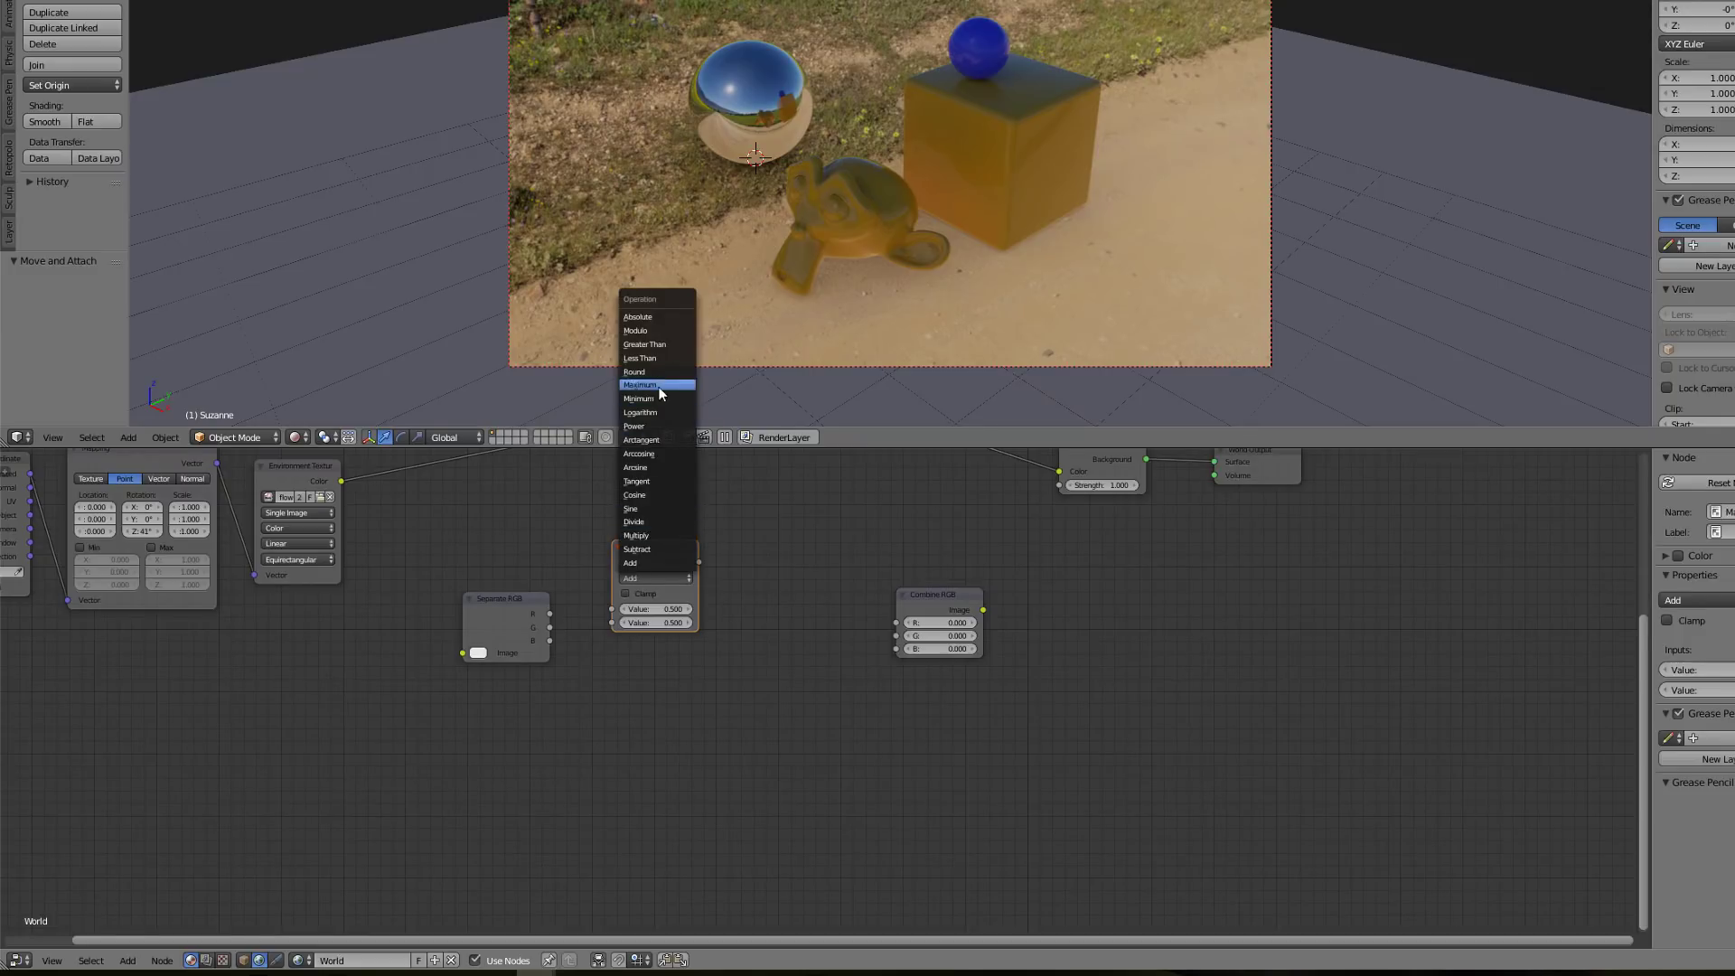
click(659, 387)
drag(507, 604, 441, 629)
drag(485, 638, 611, 609)
drag(341, 481, 611, 713)
Duplicate the Maximum node twice below the first and connect the remaining Separate RGB channels to the copies.
click(646, 557)
key(shift+d)
click(647, 660)
key(shift+d)
click(644, 761)
drag(485, 665, 614, 814)
Reposition Combine RGB and connect the three Maximum outputs to its R, G and B inputs.
middle_drag(813, 687, 661, 670)
drag(786, 583, 918, 628)
drag(546, 545, 876, 650)
drag(547, 649, 876, 663)
drag(543, 751, 875, 678)
Add a Value node set to 1 and connect it to the second inputs of the Maximum nodes.
middle_drag(280, 799, 399, 713)
key(shift+a)
mouse_move(391, 608)
click(497, 870)
drag(438, 775, 578, 623)
drag(438, 775, 574, 724)
click(397, 789)
text(12)
key(Return)
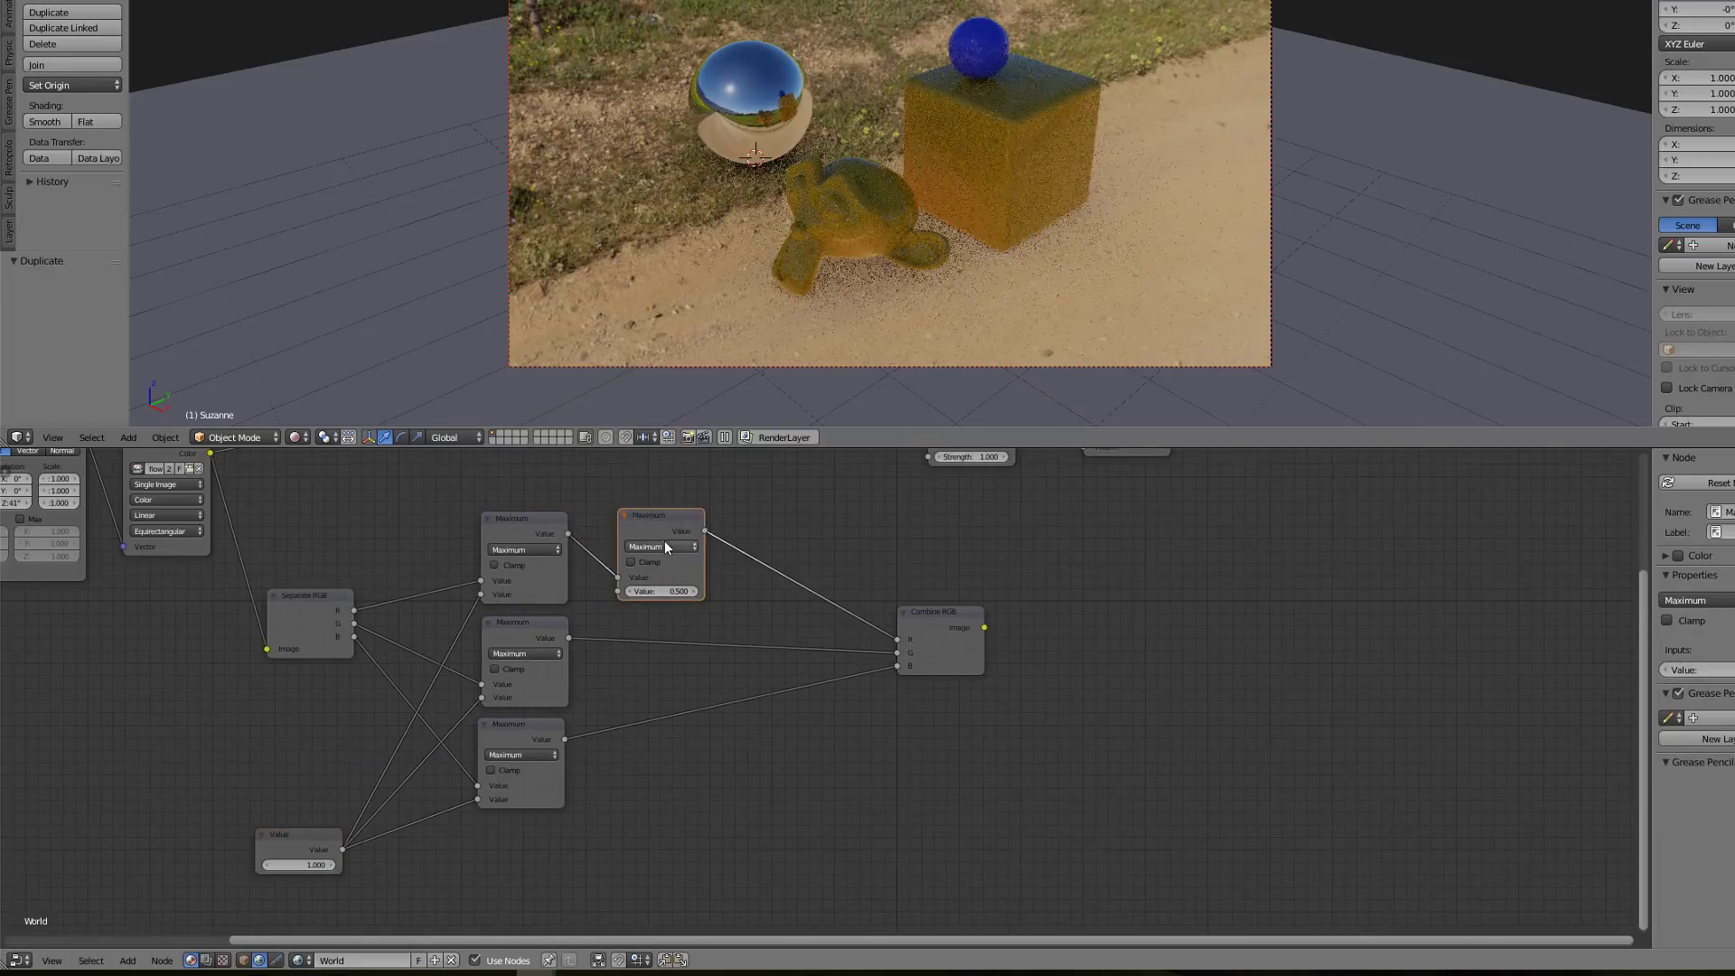
Change the Math node after the red Maximum to Subtract and duplicate it onto the green and blue links.
key(shift+d)
click(659, 627)
key(shift+d)
click(659, 723)
Add a Reroute before the Maximum nodes and route the Value node's links through it.
key(shift+a)
mouse_move(370, 935)
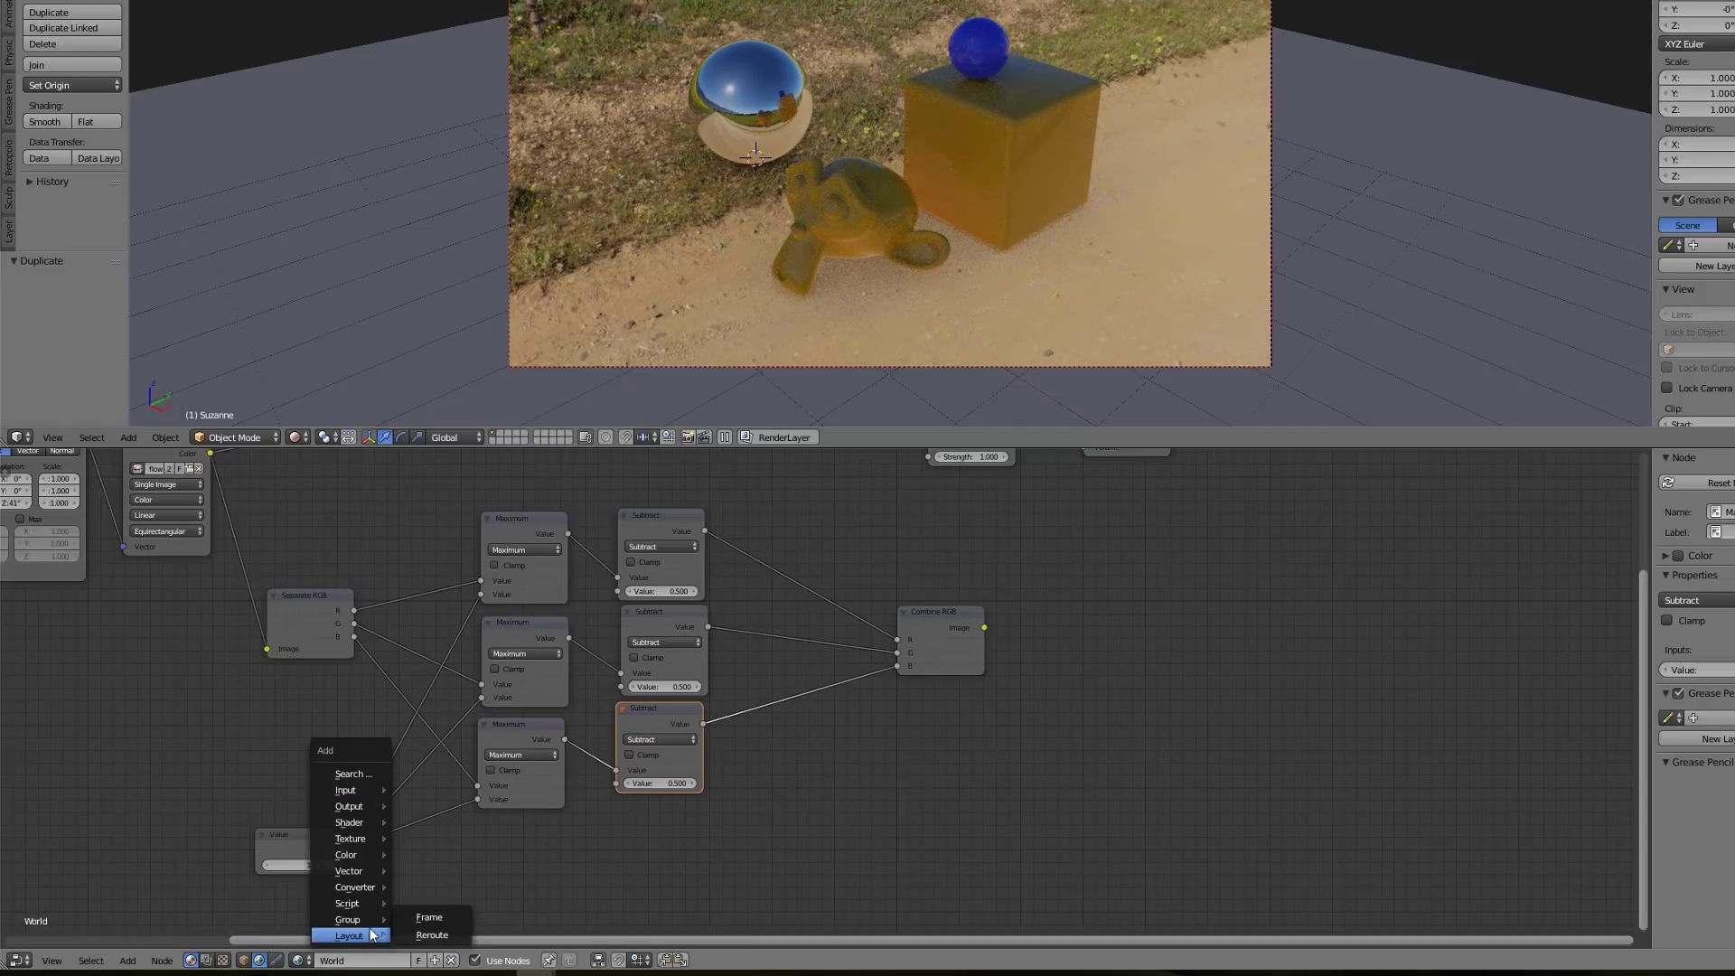
click(426, 937)
click(447, 705)
drag(343, 850, 481, 698)
drag(446, 705, 477, 799)
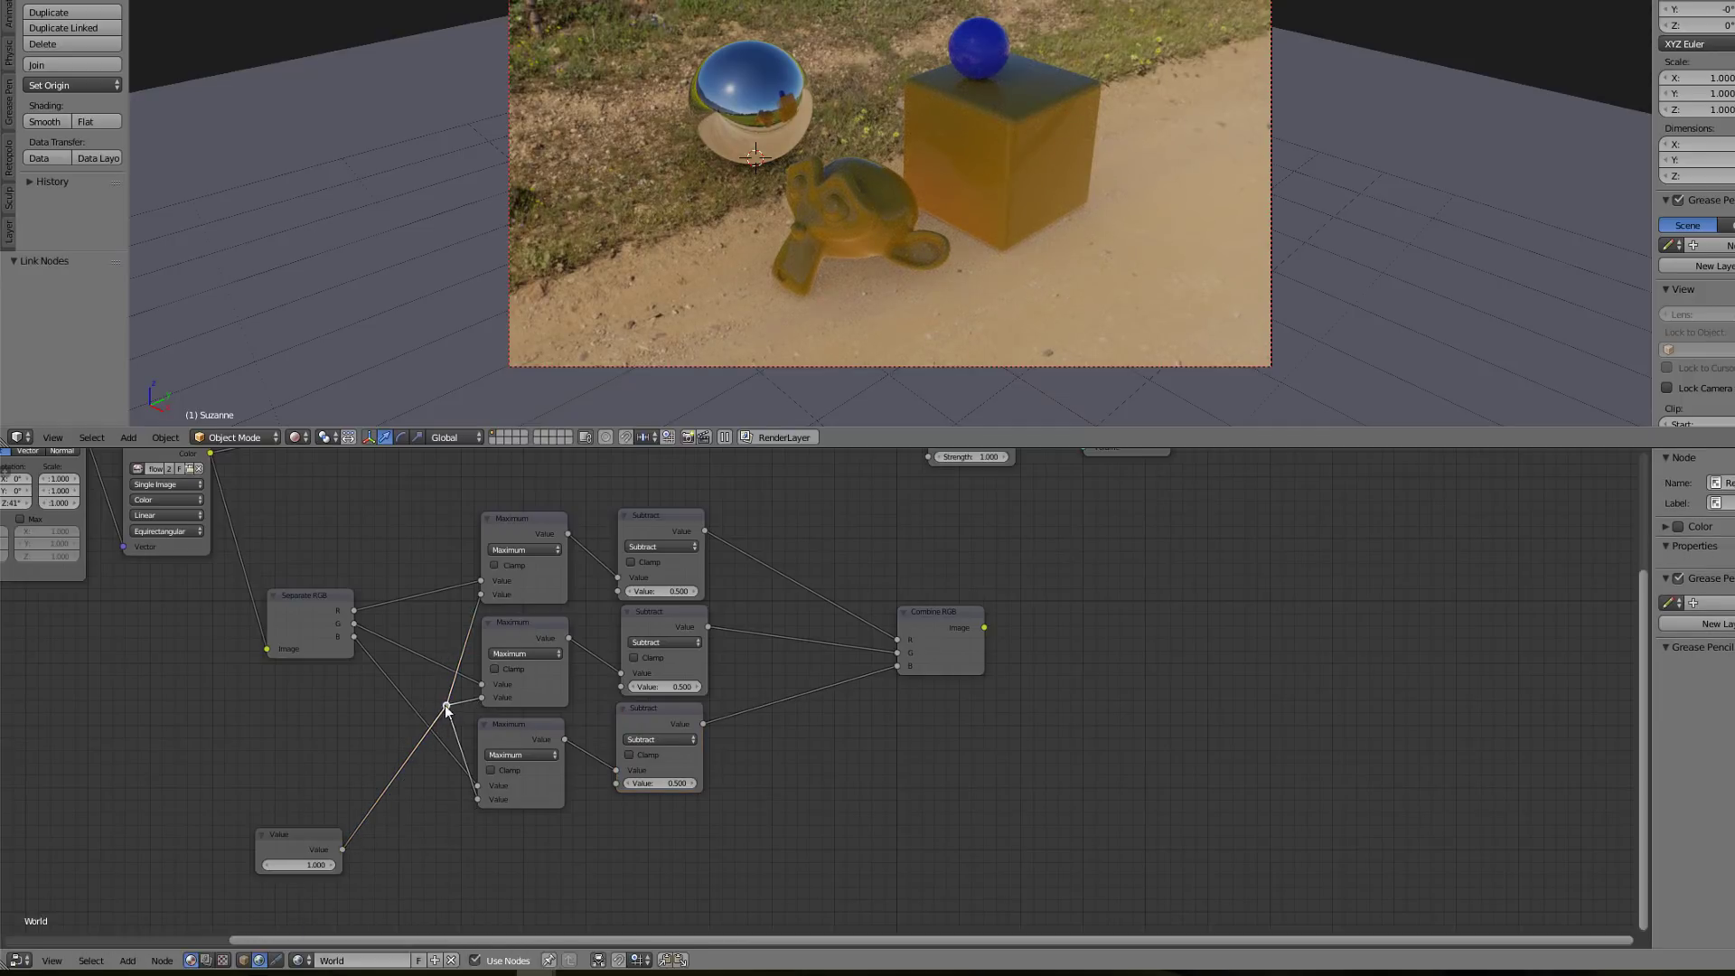
Duplicate the Reroute to feed the Subtract nodes' second inputs and add a corner Reroute on the Value link.
key(ctrl+shift+d)
click(590, 698)
mouse_move(589, 695)
mouse_down()
mouse_move(618, 591)
mouse_move(621, 687)
mouse_up()
drag(589, 695, 613, 782)
key(shift+d)
click(440, 795)
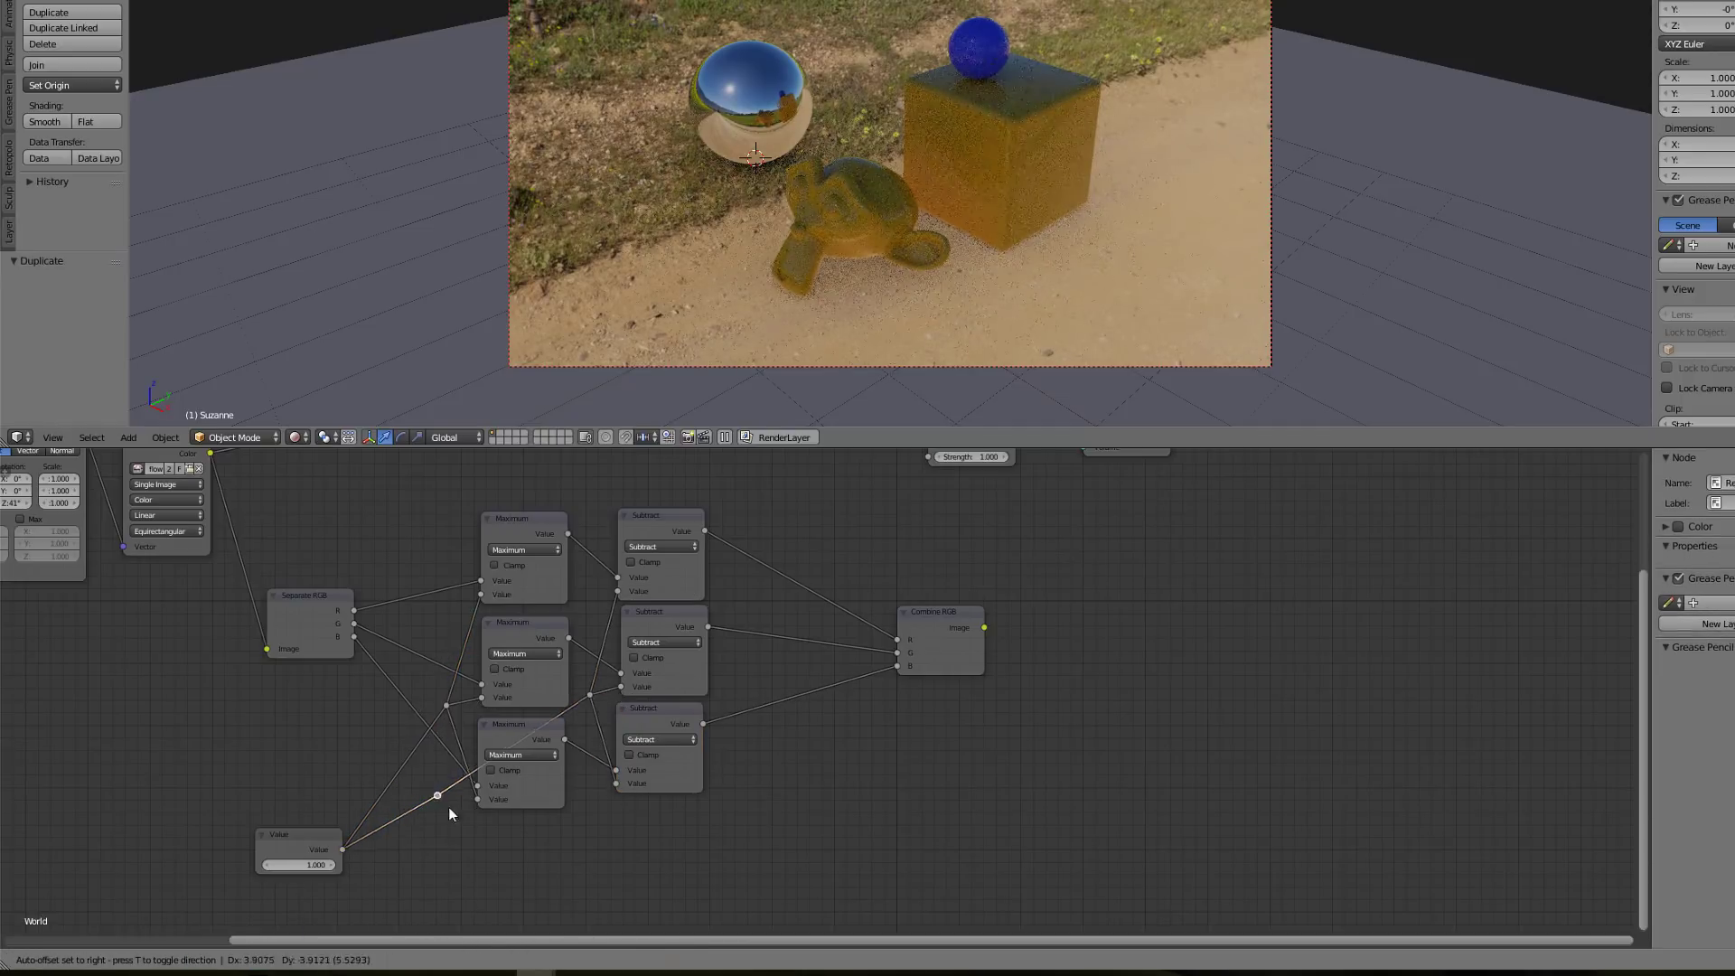
drag(449, 807, 593, 850)
Move Combine RGB away, duplicate the upper Subtract node onto the red link and set the copy to Maximum.
middle_drag(795, 686, 586, 687)
drag(727, 624, 872, 620)
click(449, 535)
key(shift+d)
click(587, 535)
click(590, 543)
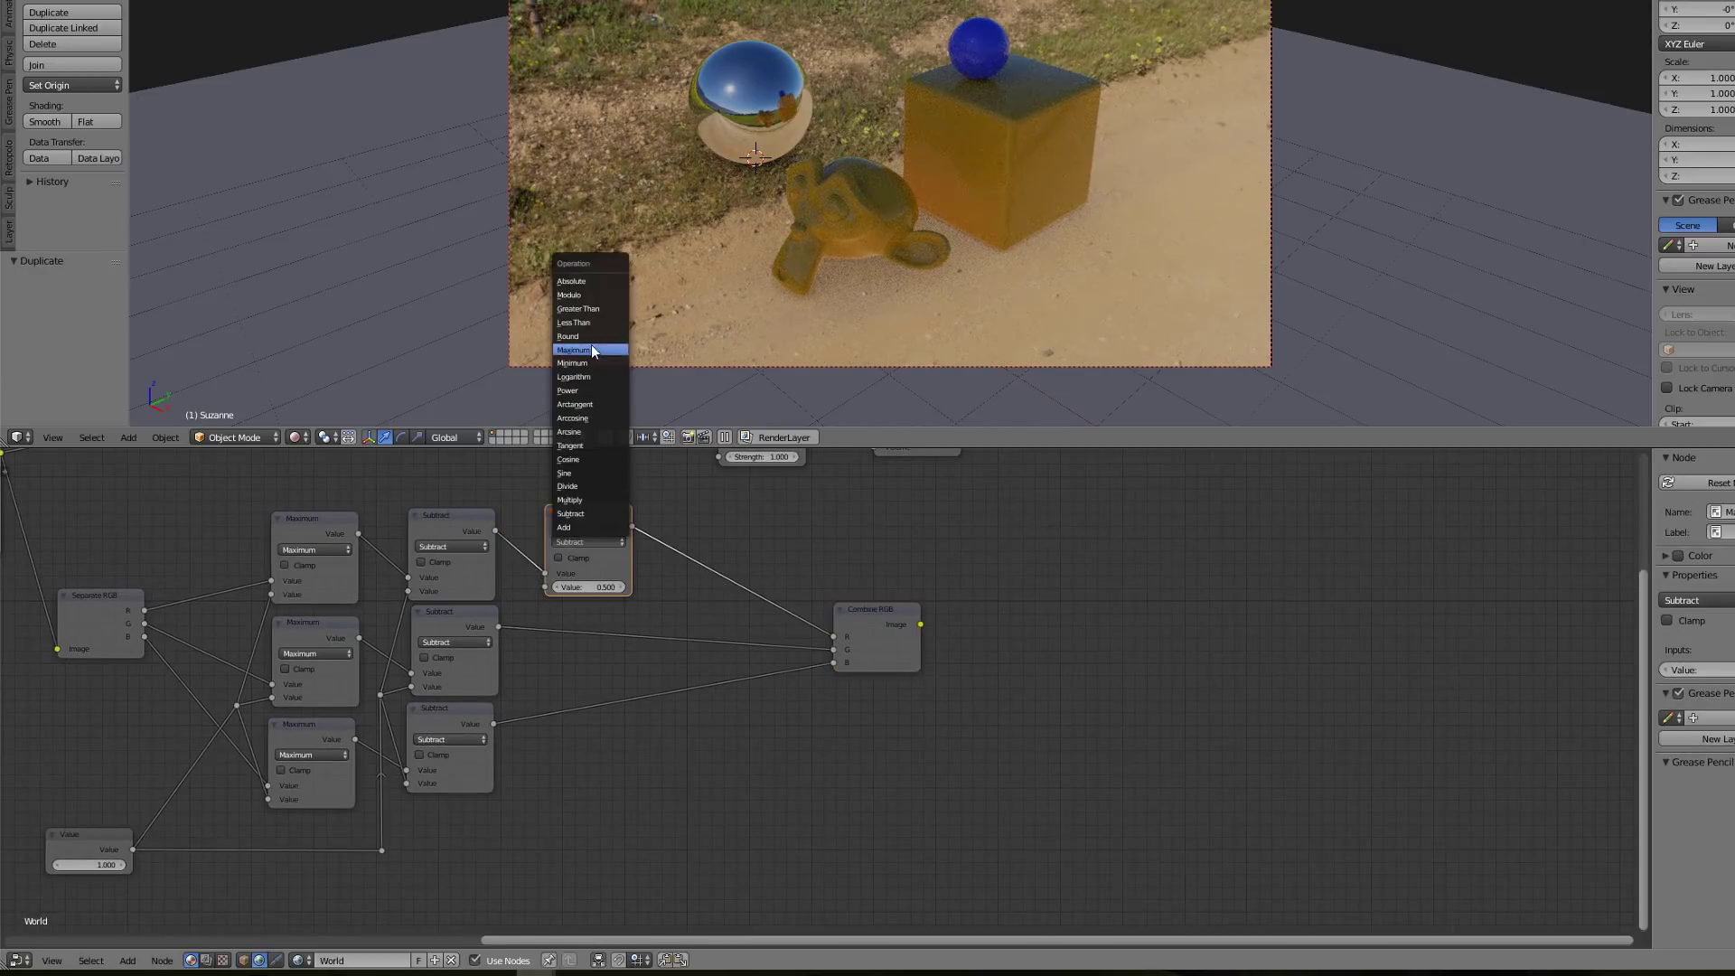
click(593, 350)
Duplicate the new Maximum node onto the green and blue links between the Subtract nodes and Combine RGB.
key(shift+d)
click(582, 630)
key(shift+d)
click(581, 727)
Place a Value node and a Power node below the Subtract nodes, set the exponent to 2 and connect them.
middle_drag(452, 813, 501, 671)
click(533, 598)
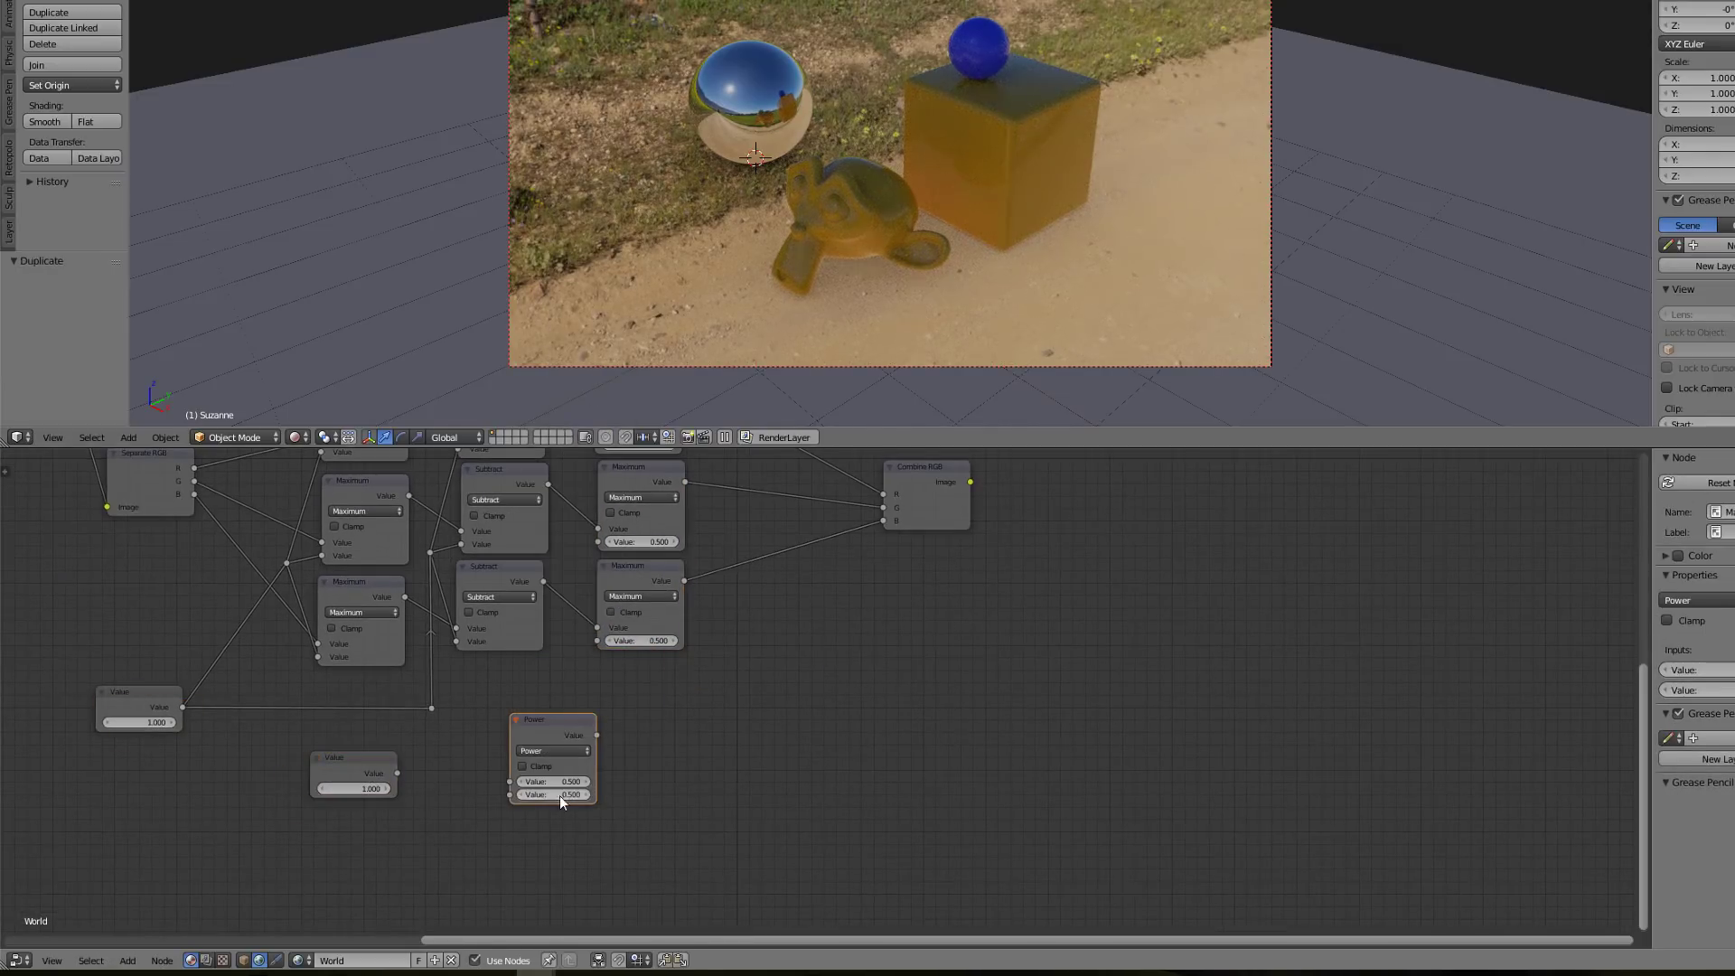
click(561, 794)
text(2)
key(Return)
drag(397, 773, 569, 560)
key(g)
click(541, 641)
Duplicate a Reroute beside the second column of Maximum nodes and use it to feed the Power result into their second inputs.
click(431, 554)
key(shift+d)
click(572, 558)
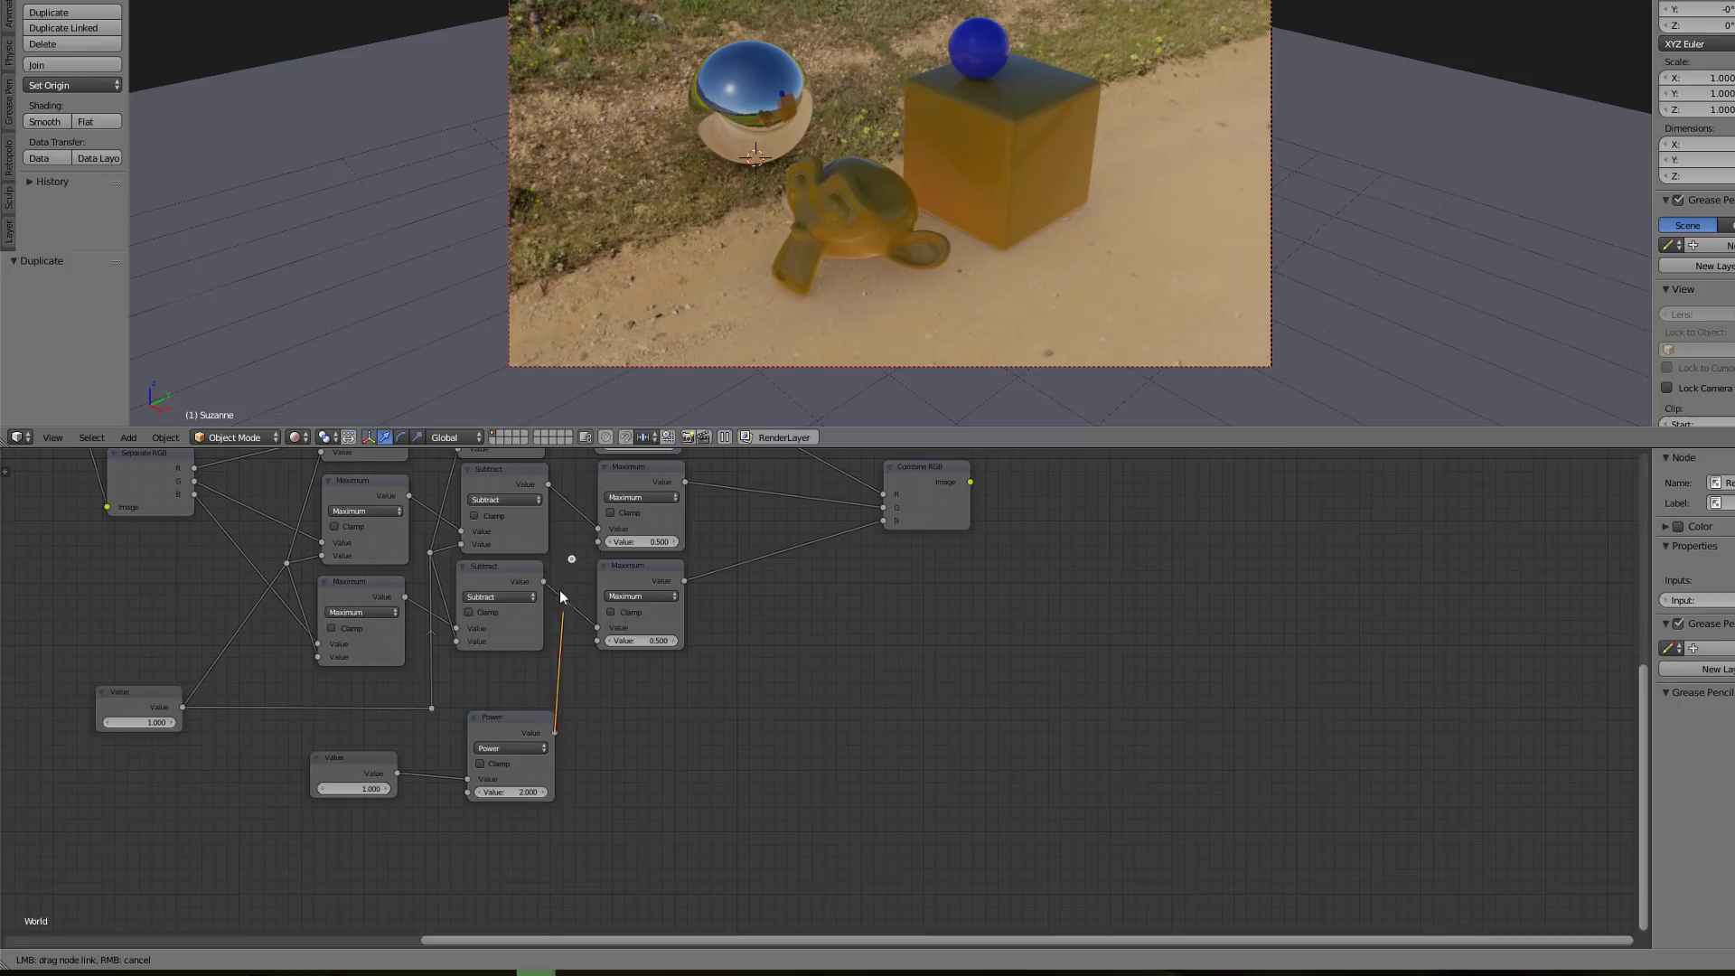
right_drag(569, 557, 562, 640)
drag(561, 640, 597, 641)
middle_drag(597, 640, 587, 729)
drag(553, 726, 587, 631)
right_drag(553, 727, 549, 731)
drag(548, 731, 584, 533)
middle_drag(924, 579, 763, 599)
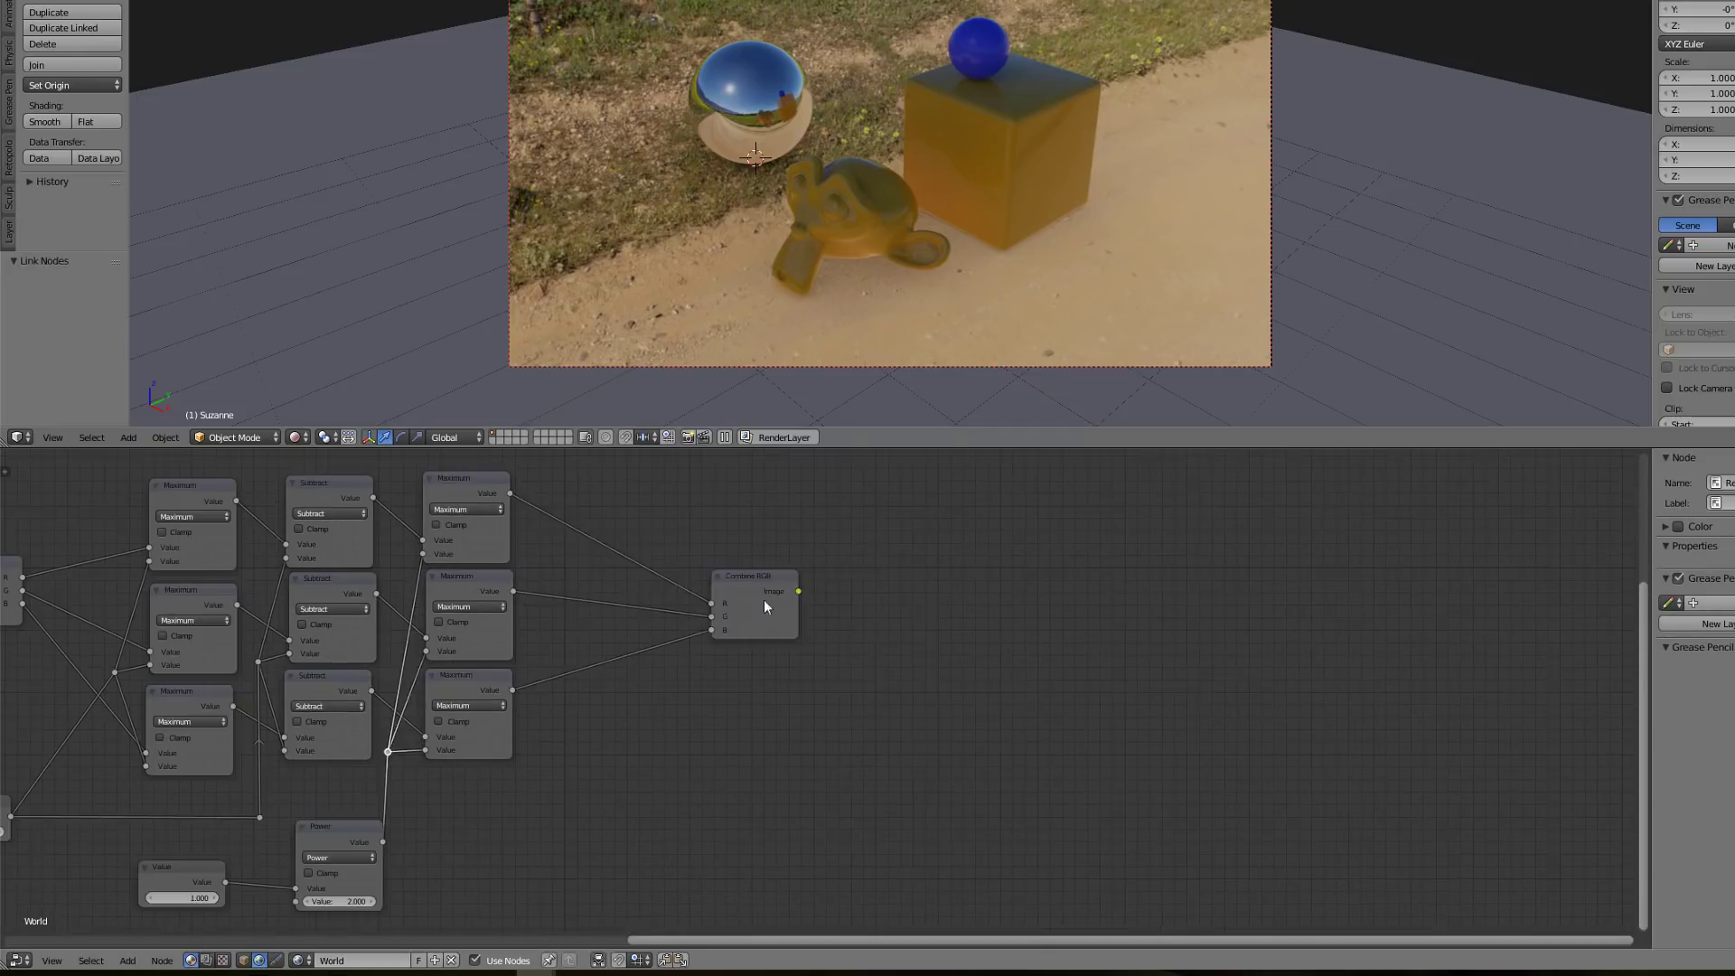
Move Combine RGB away, duplicate the Value node, and copy the upper Maximum node onto the red link as a Multiply node.
drag(763, 599, 864, 599)
click(186, 877)
key(shift+d)
click(495, 492)
key(shift+d)
click(632, 508)
click(623, 465)
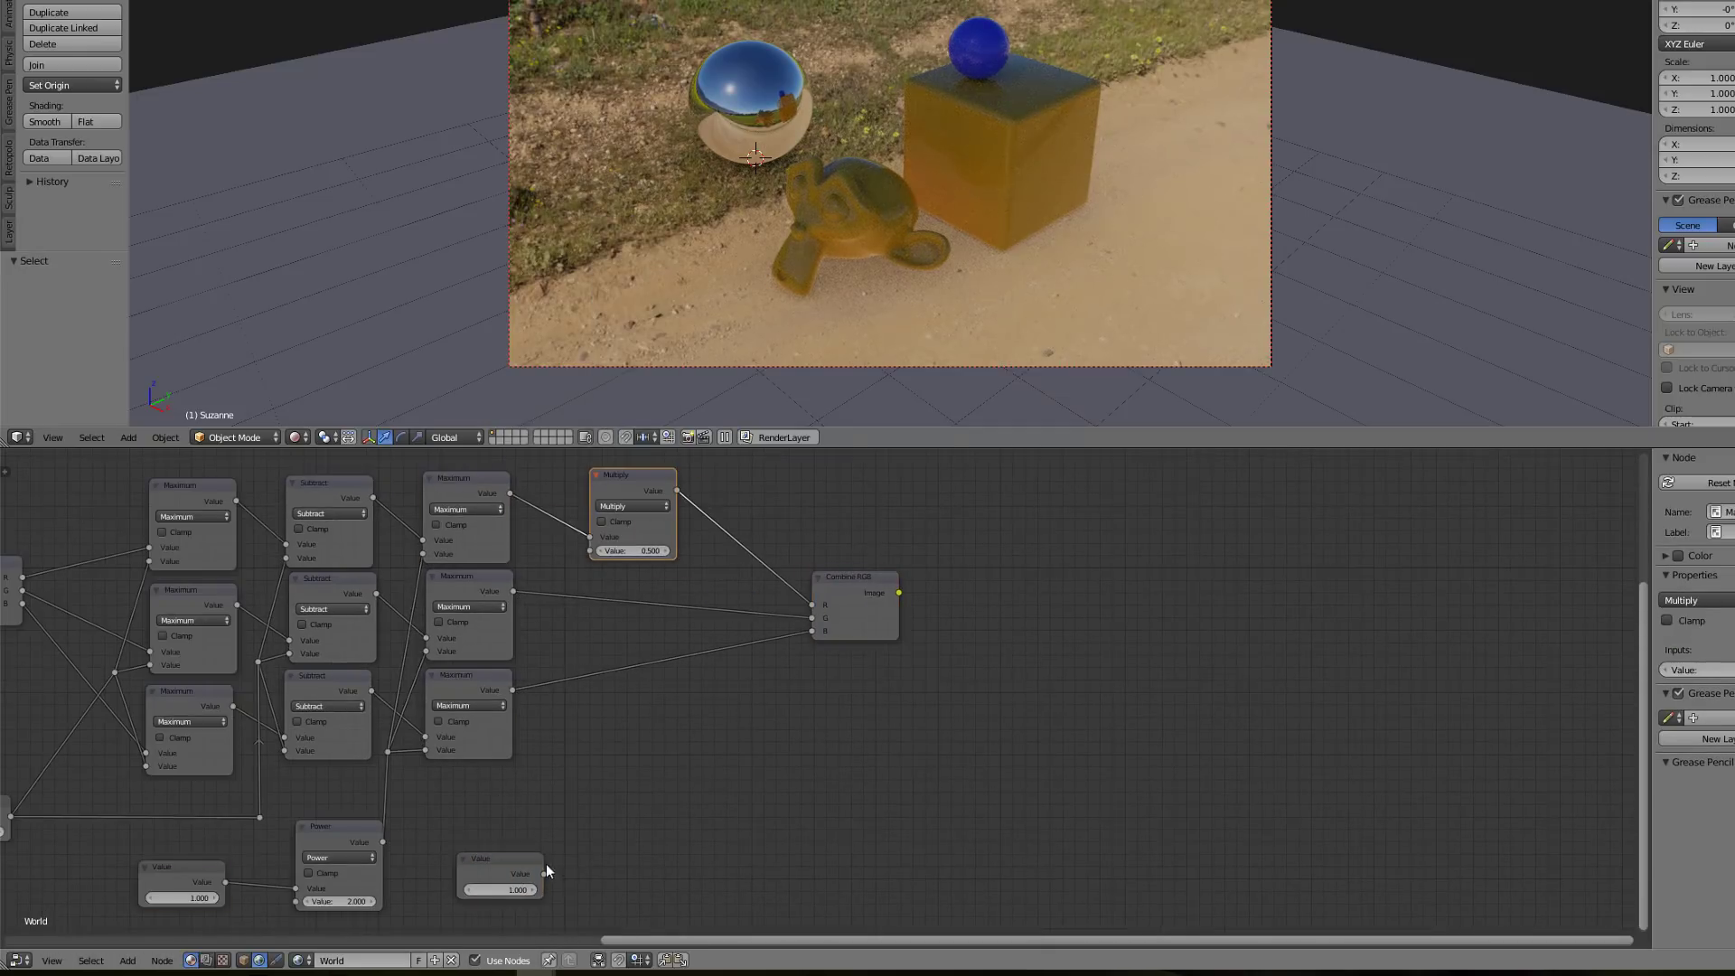
Duplicate the Multiply node onto the green and blue links and feed the new Value through a copied Reroute into all Multiply nodes.
key(shift+d)
click(555, 755)
key(shift+d)
click(632, 569)
key(shift+d)
click(633, 661)
drag(544, 874, 553, 756)
drag(554, 757, 592, 737)
drag(553, 757, 589, 550)
Make room around Combine RGB and the Background node and duplicate the clamped Mix node near the Background.
scroll(588, 550, down, 3)
middle_drag(588, 551, 474, 640)
drag(727, 604, 927, 603)
drag(604, 611, 731, 612)
click(352, 551)
key(shift+d)
click(690, 526)
scroll(697, 539, up, 7)
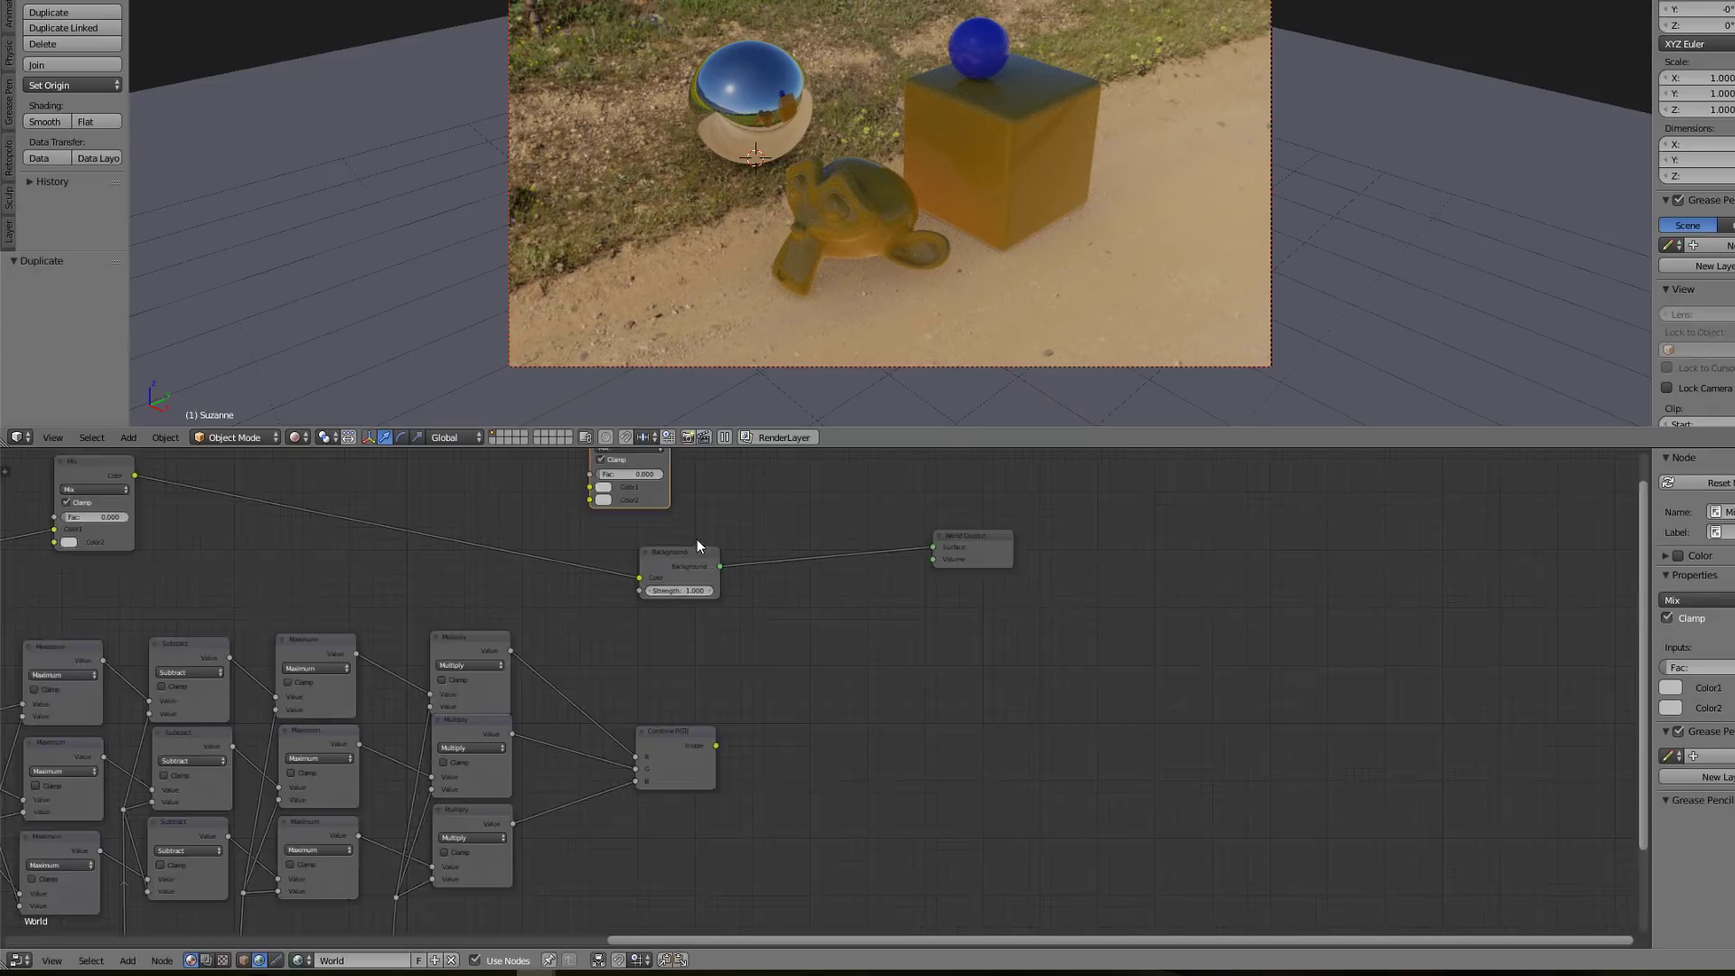
Turn the Mix copy into an unclamped Add node with factor 1, insert it before Background and connect Combine RGB to its Color2.
middle_drag(697, 538, 697, 623)
click(610, 502)
click(606, 484)
drag(605, 484, 521, 566)
drag(706, 834, 714, 655)
Space out the three Multiply nodes so they no longer overlap.
scroll(687, 687, down, 3)
middle_drag(579, 859, 735, 640)
middle_drag(124, 757, 327, 746)
scroll(327, 746, up, 3)
scroll(328, 747, down, 2)
middle_drag(401, 641, 372, 670)
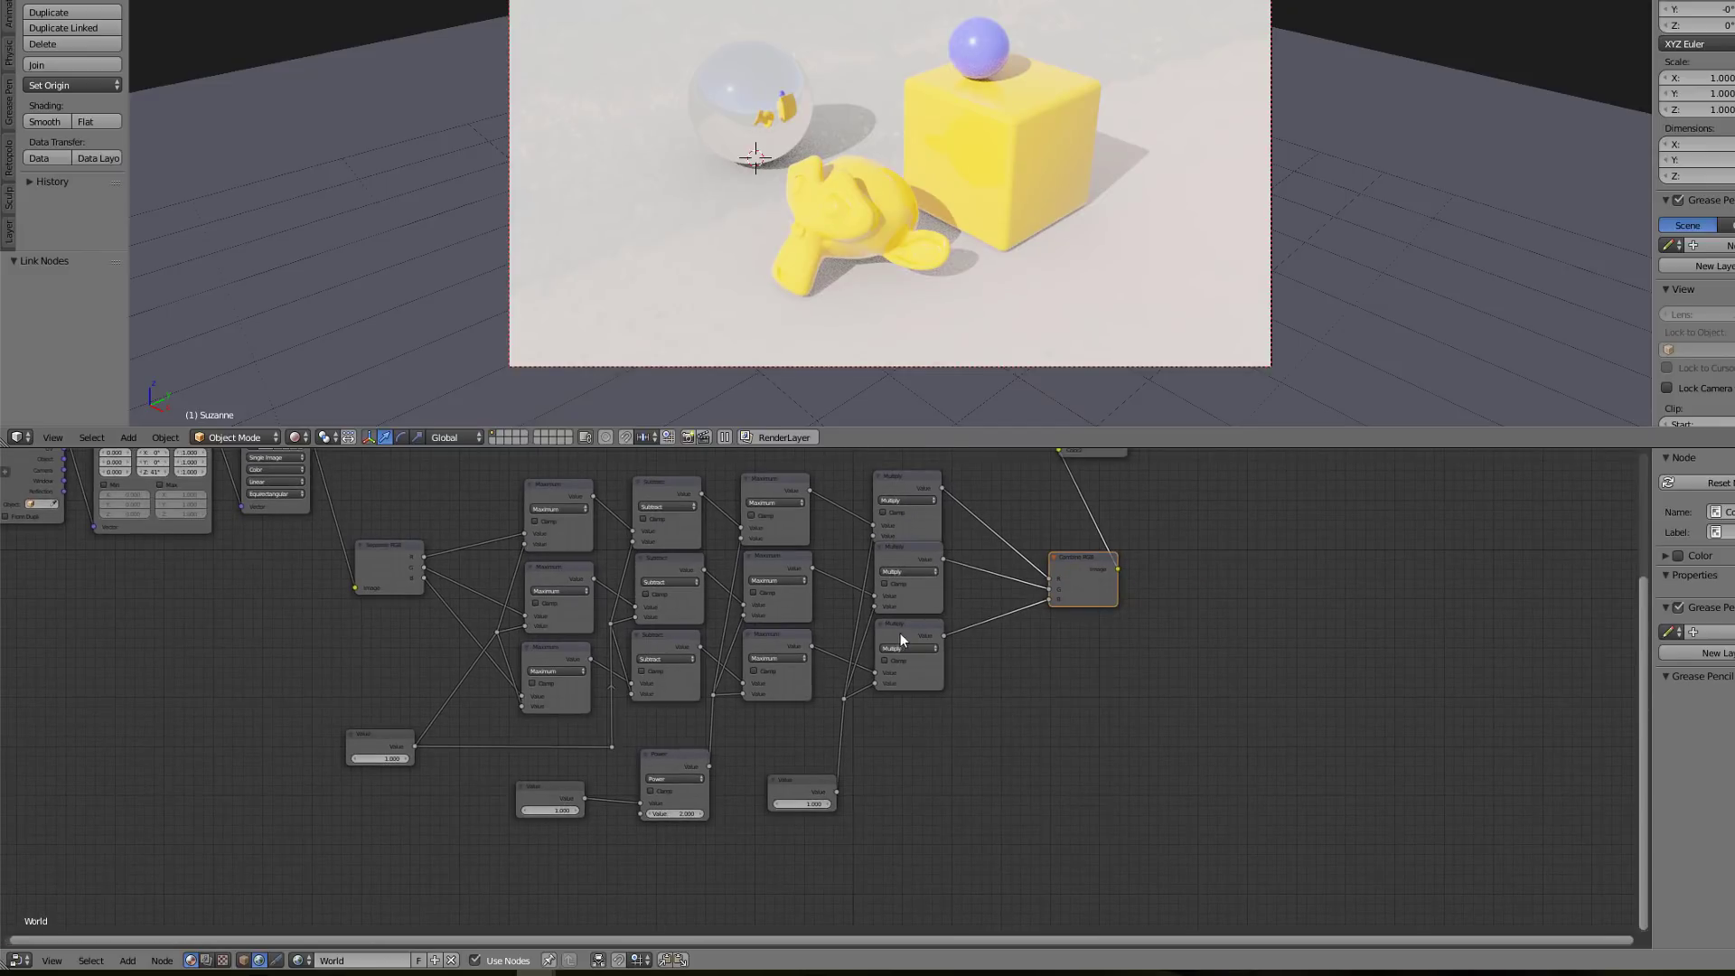
drag(900, 640, 896, 656)
drag(908, 557, 906, 573)
drag(904, 488, 899, 498)
Switch the three Maximum nodes between the Subtract and Multiply columns to Minimum.
middle_drag(800, 734, 725, 809)
click(700, 576)
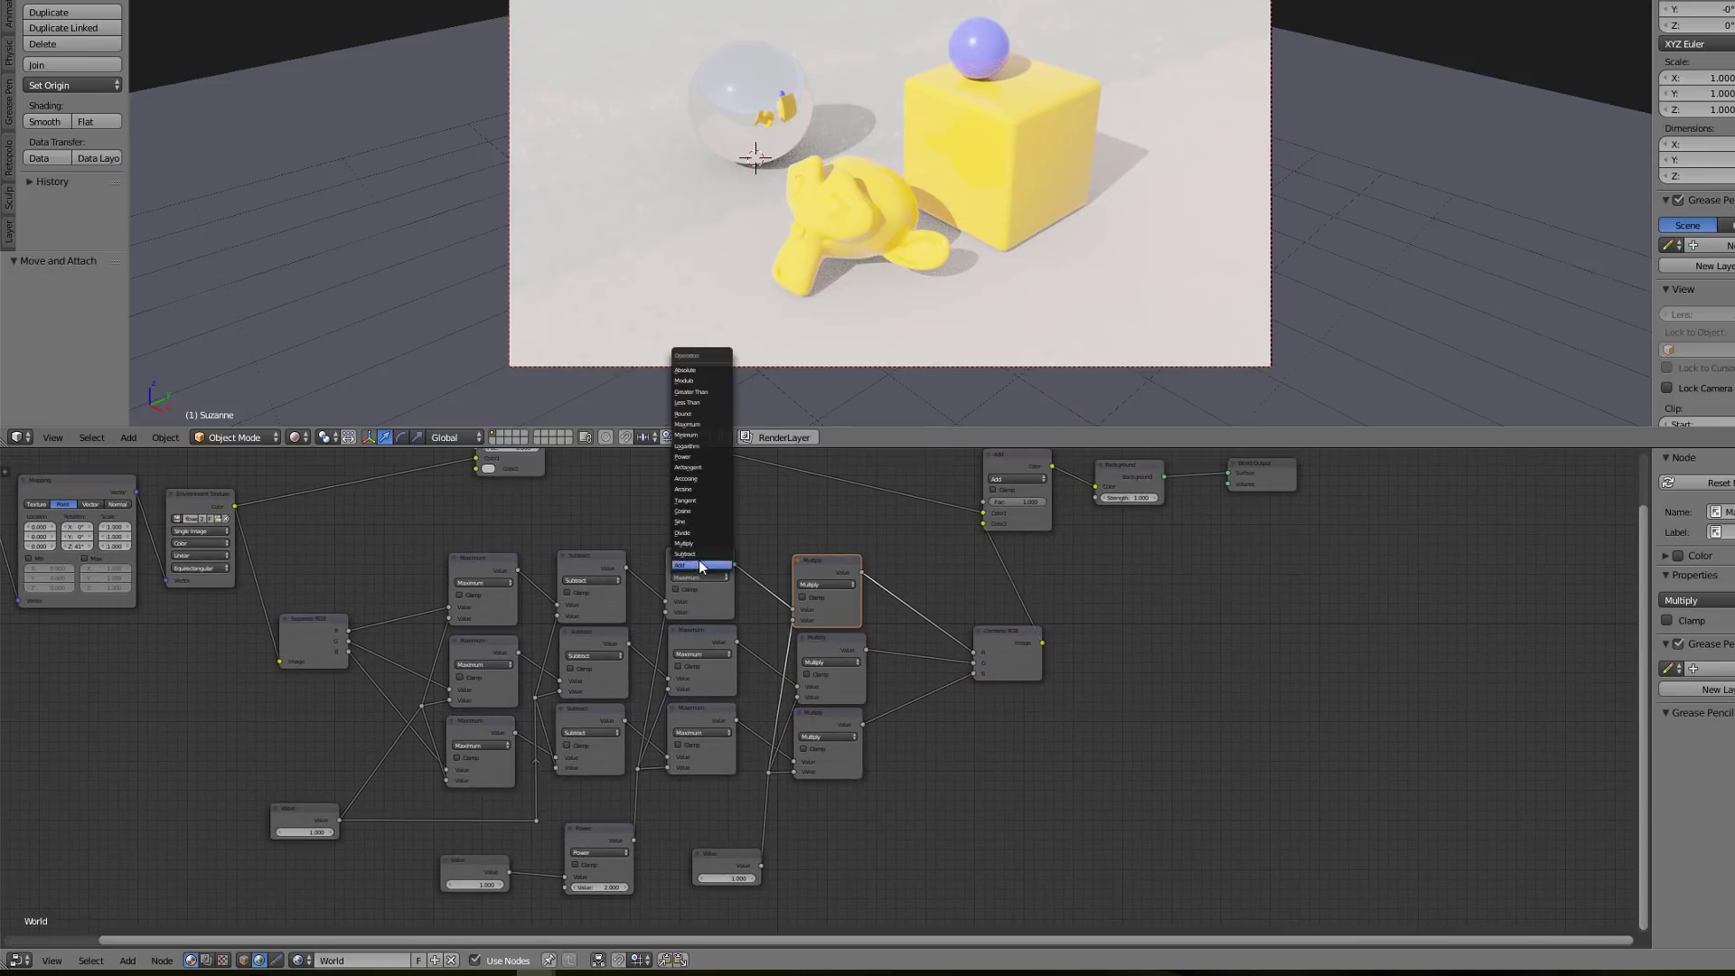
click(694, 434)
click(700, 654)
click(694, 511)
click(701, 732)
click(691, 590)
Move the Background and Add nodes further away from Combine RGB.
middle_drag(1027, 585, 891, 630)
drag(1000, 517, 1087, 513)
drag(884, 511, 963, 514)
Set the Value node feeding Power to 315.
middle_drag(855, 776, 879, 691)
click(361, 846)
text(315)
key(Return)
Preview the Environment Texture, the Add node and the Background in turn to compare the original and rebuilt lighting.
scroll(389, 813, down, 3)
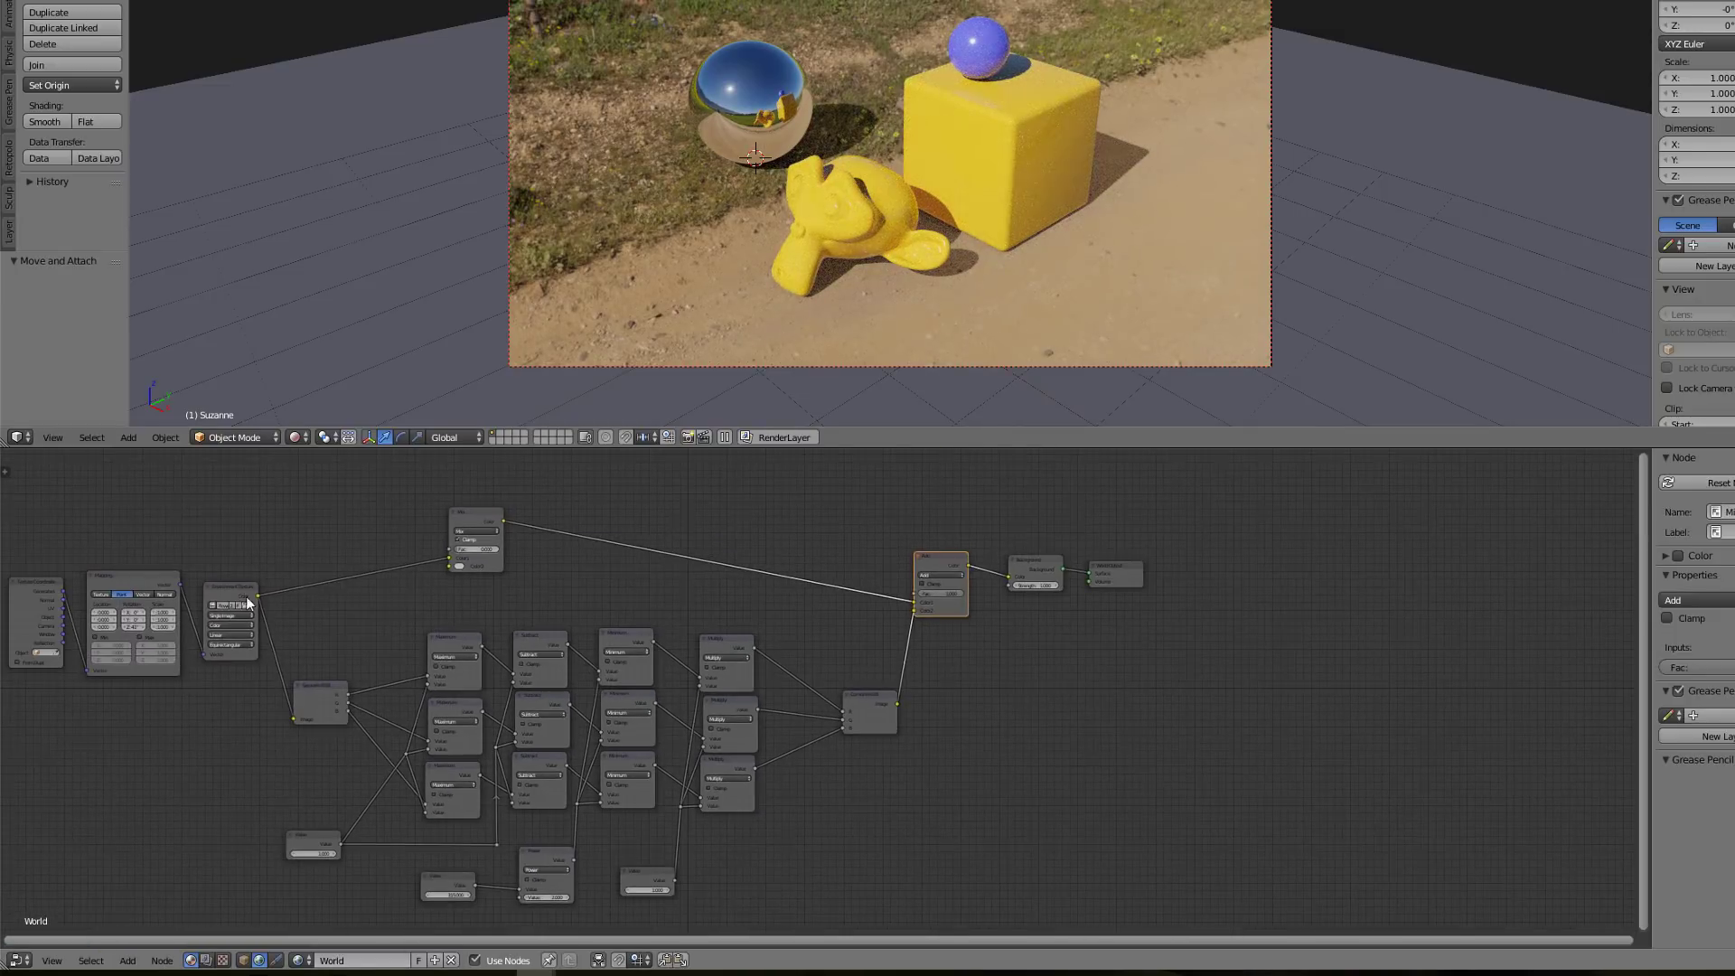
ctrl+shift+click(248, 600)
ctrl+shift+click(933, 568)
ctrl+shift+click(1041, 572)
Switch to the Windows Calculator, compute the square root of 300000 and close the calculator.
click(19, 972)
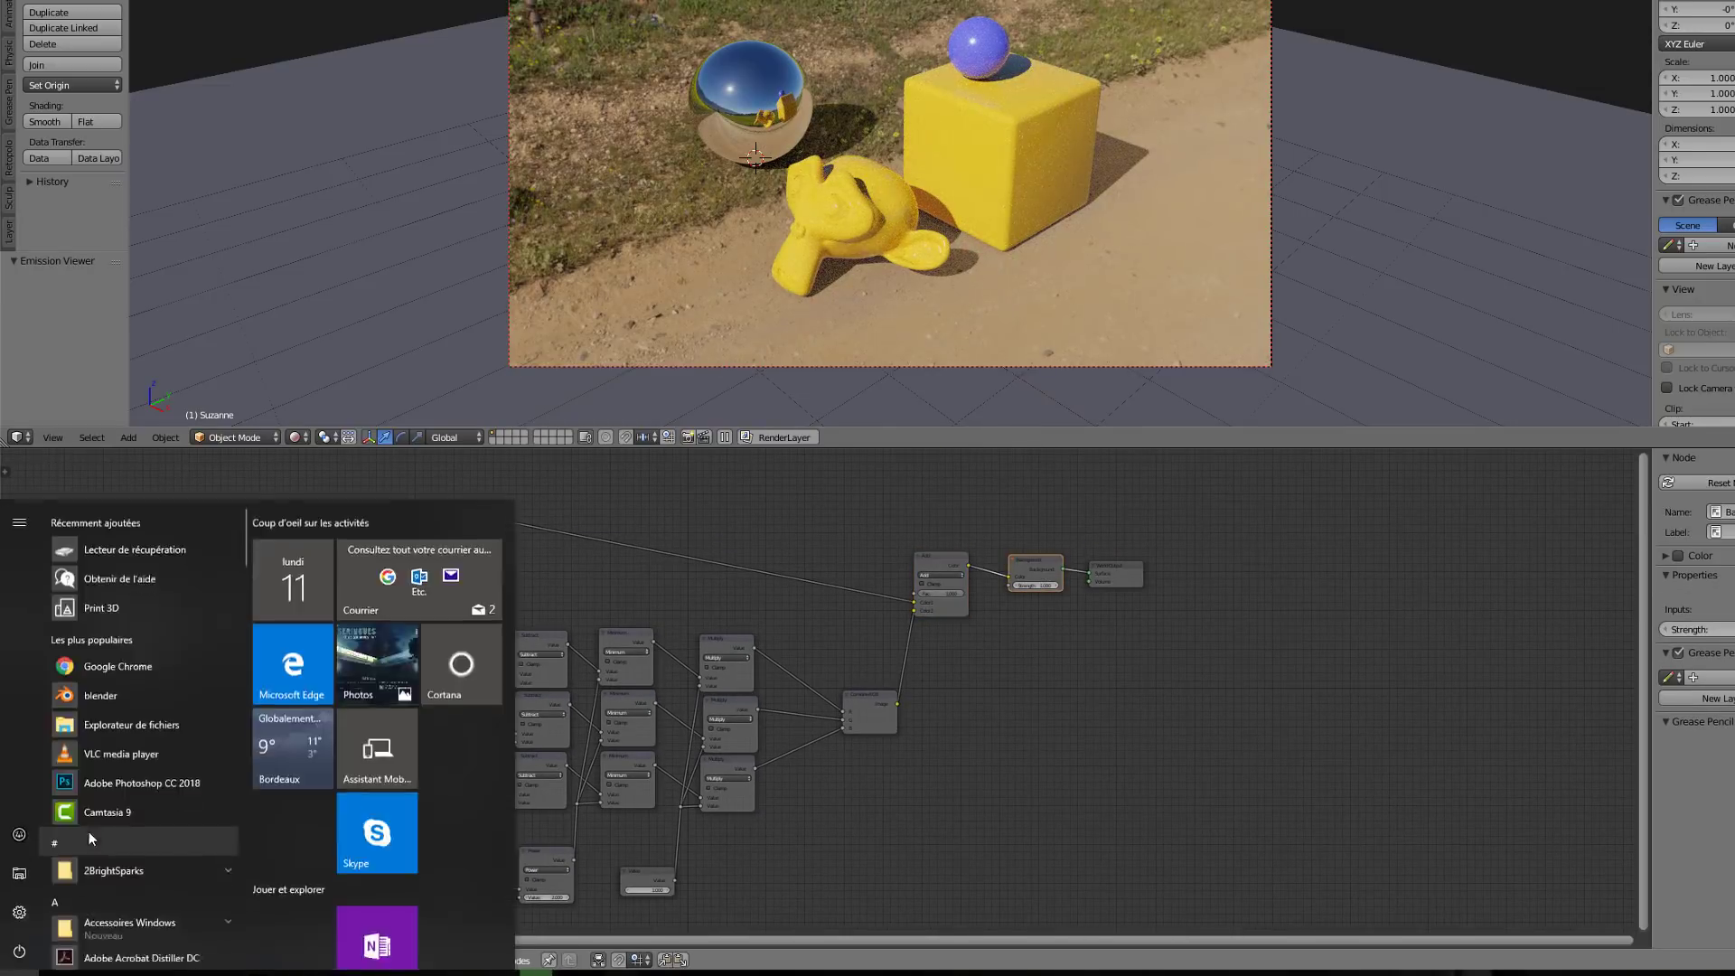
click(149, 593)
drag(490, 217, 962, 283)
text(300 000)
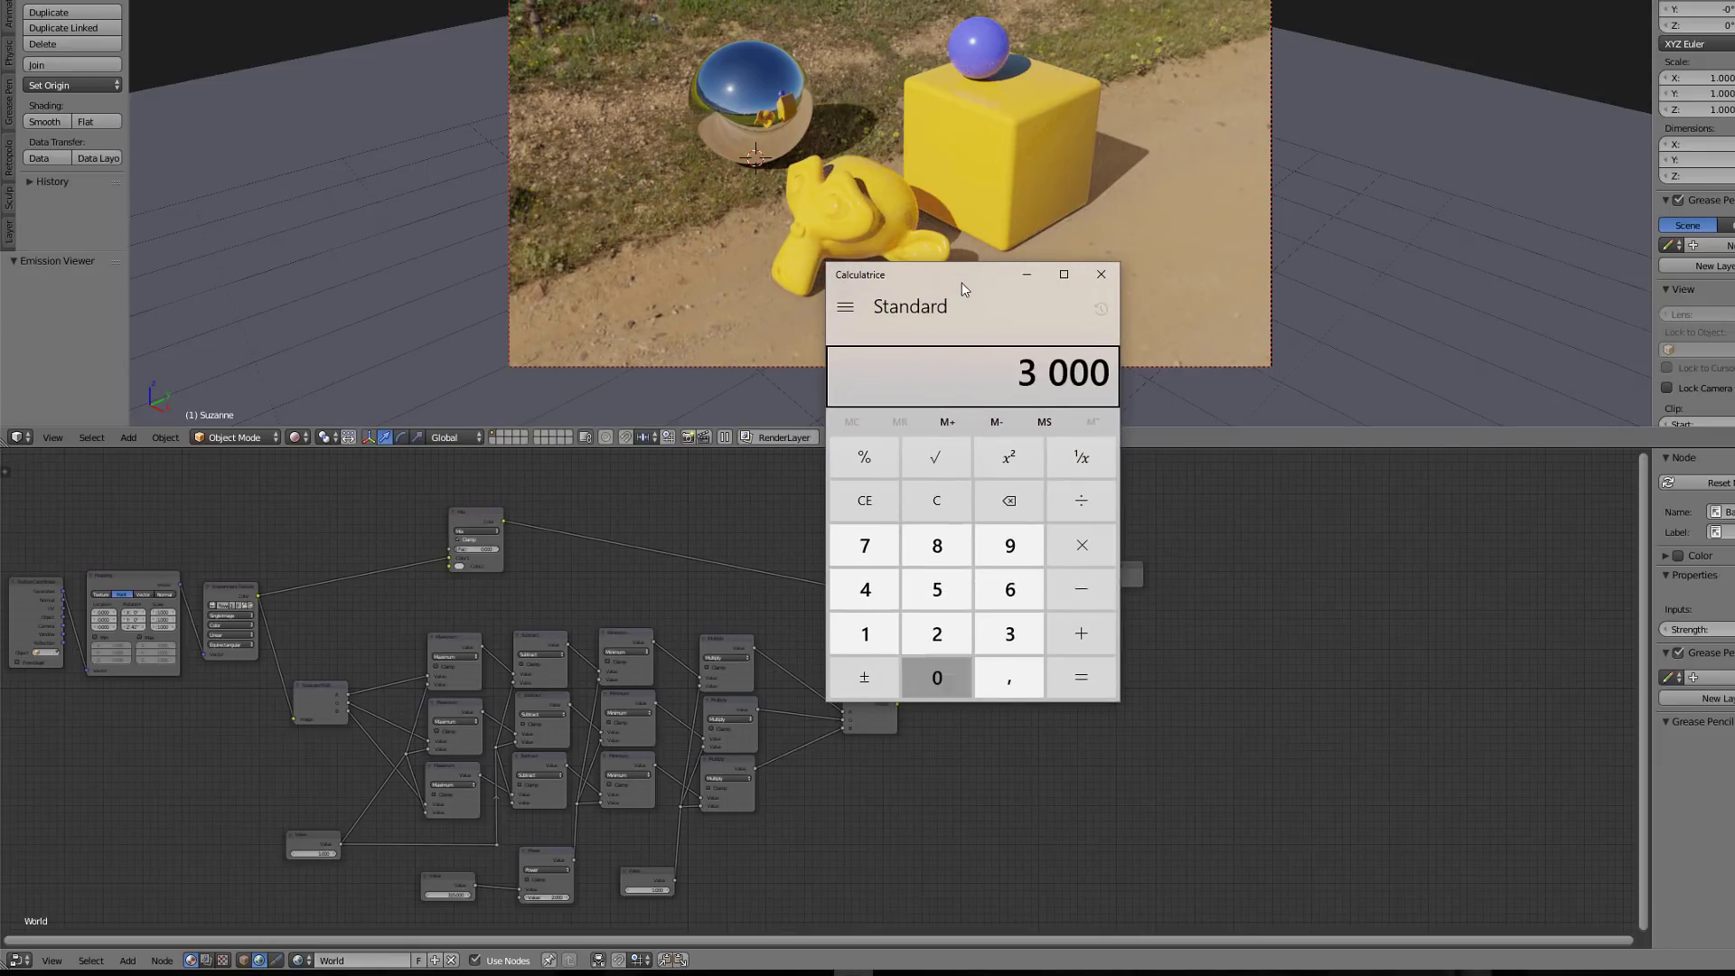
click(936, 458)
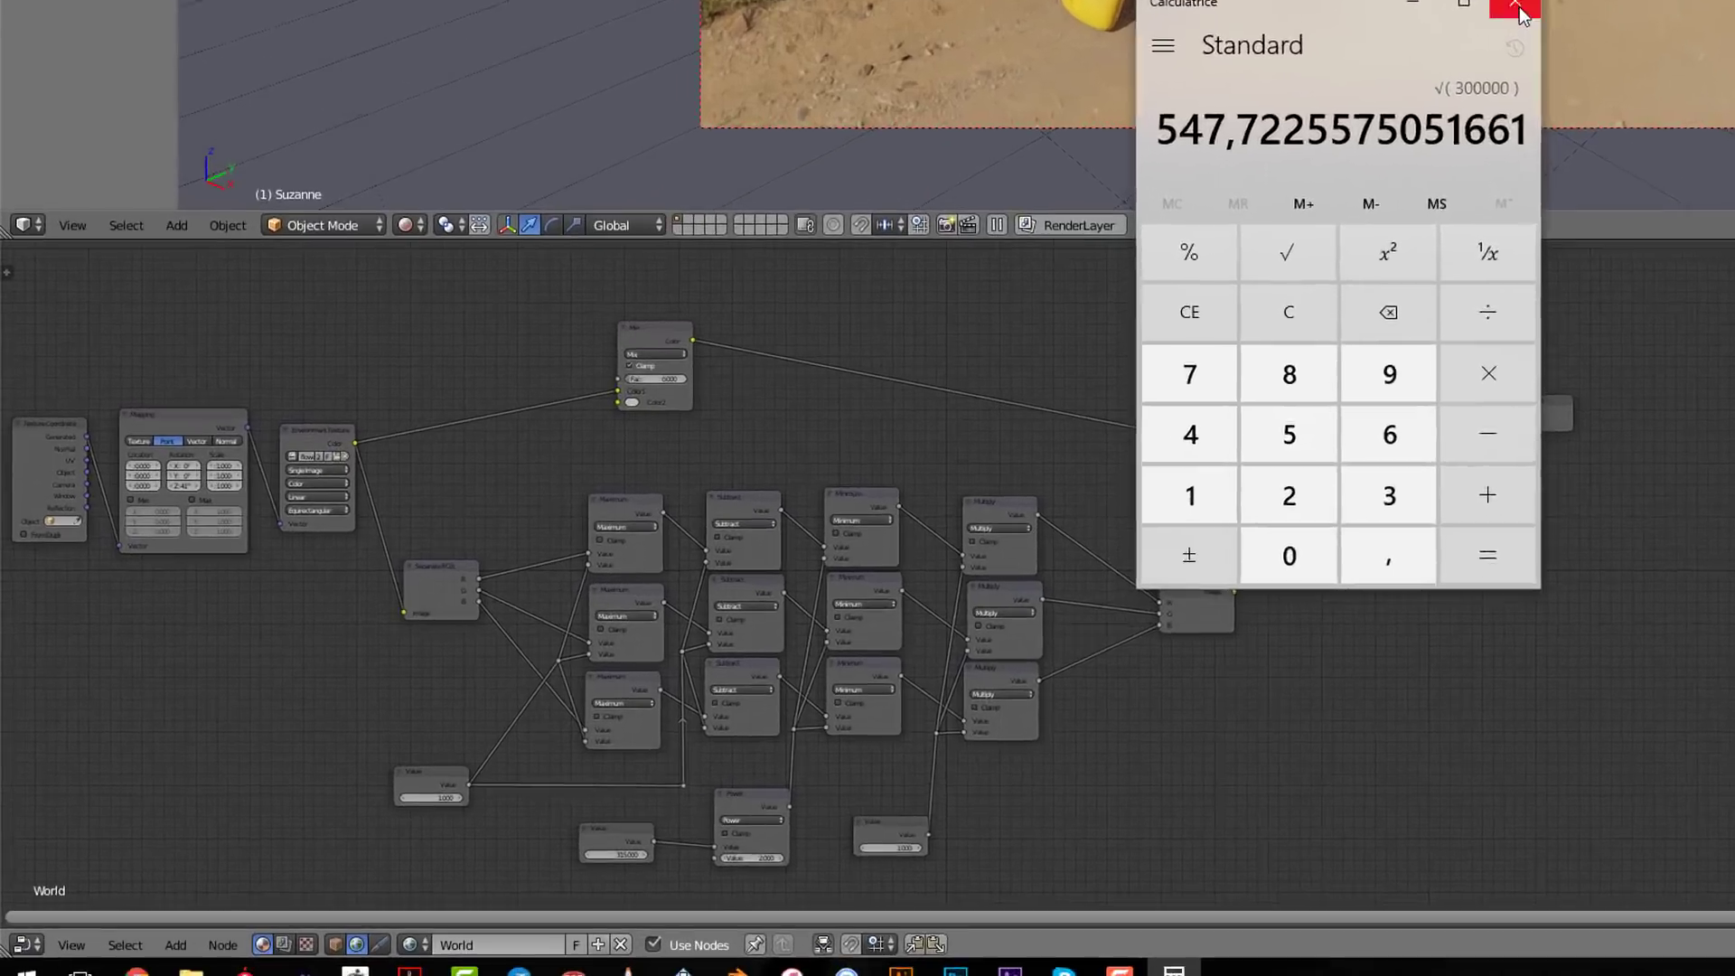
click(1101, 273)
Set the Value node feeding Power to 550.
click(448, 894)
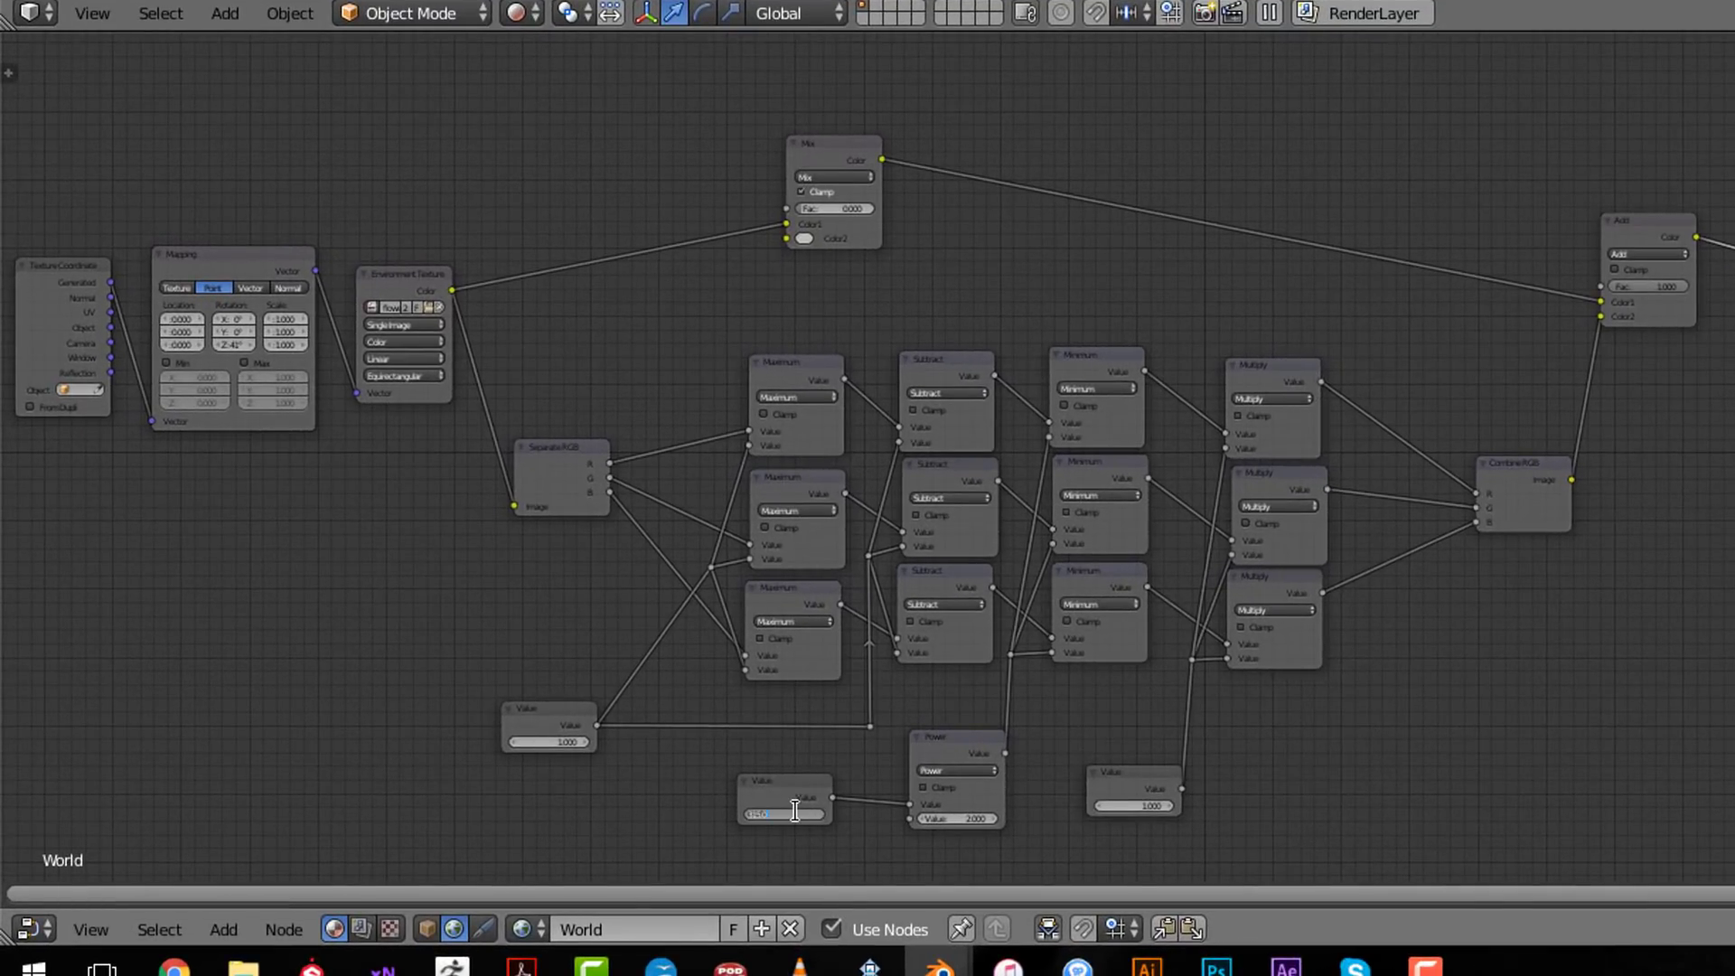
text(550)
key(Return)
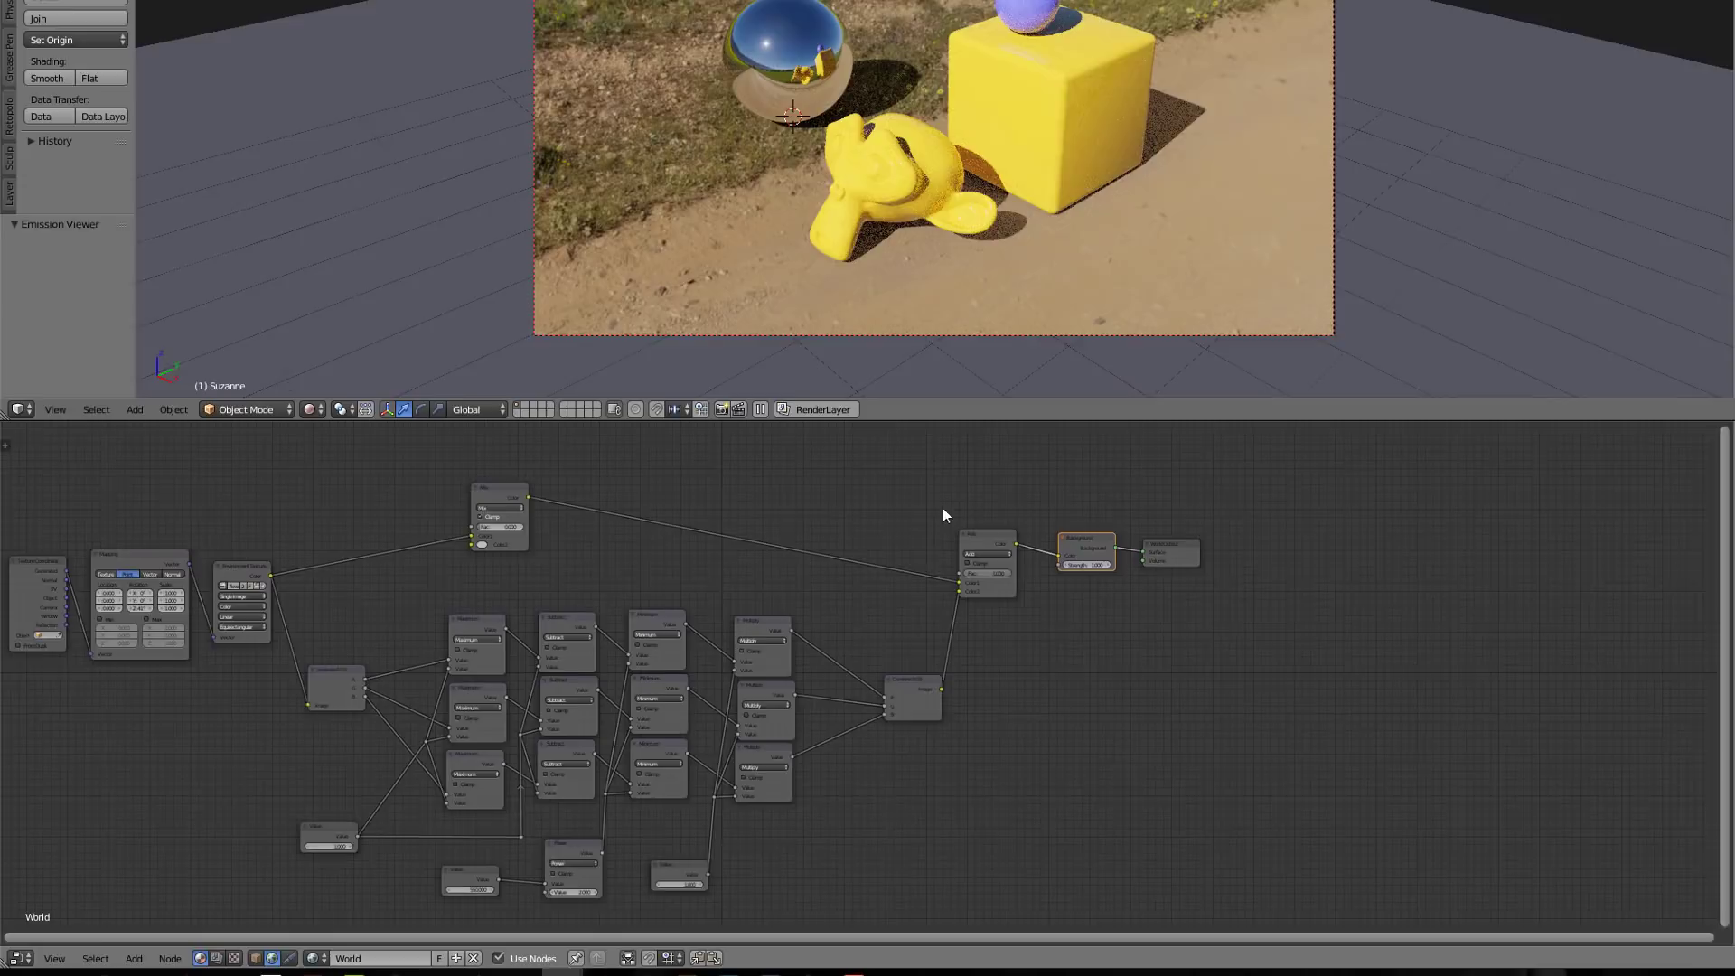
Compare the raw Environment Texture preview with the Add node's result and restore the Background output.
ctrl+shift+click(252, 583)
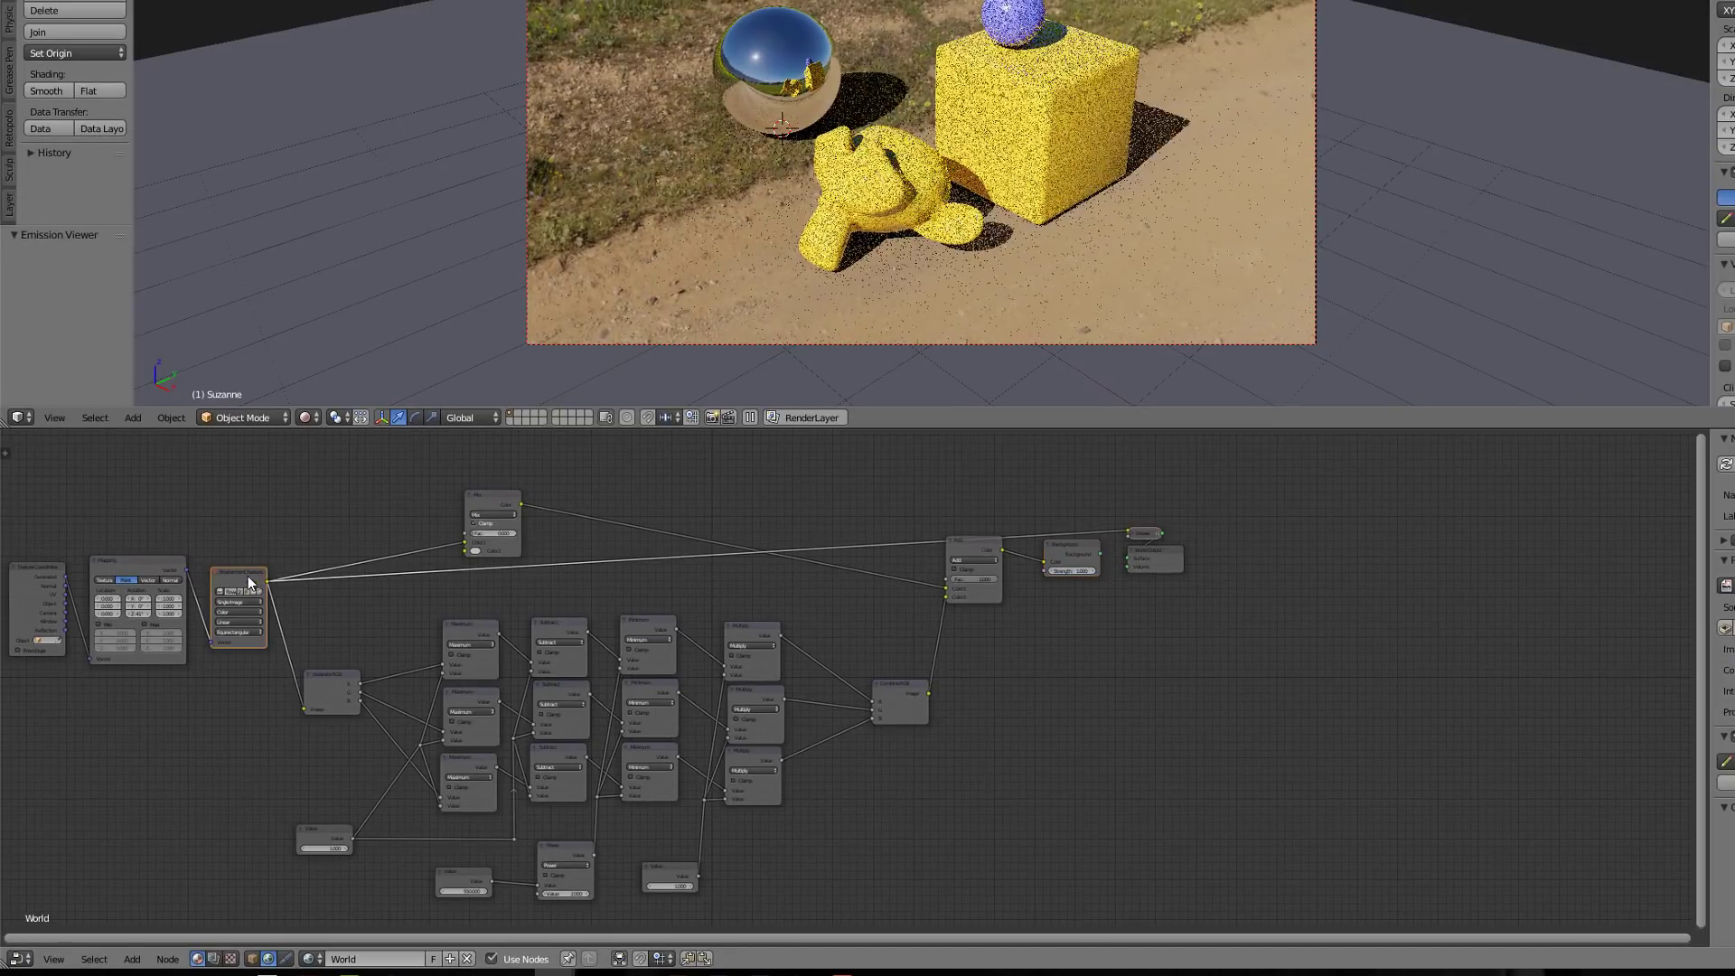
ctrl+shift+click(982, 556)
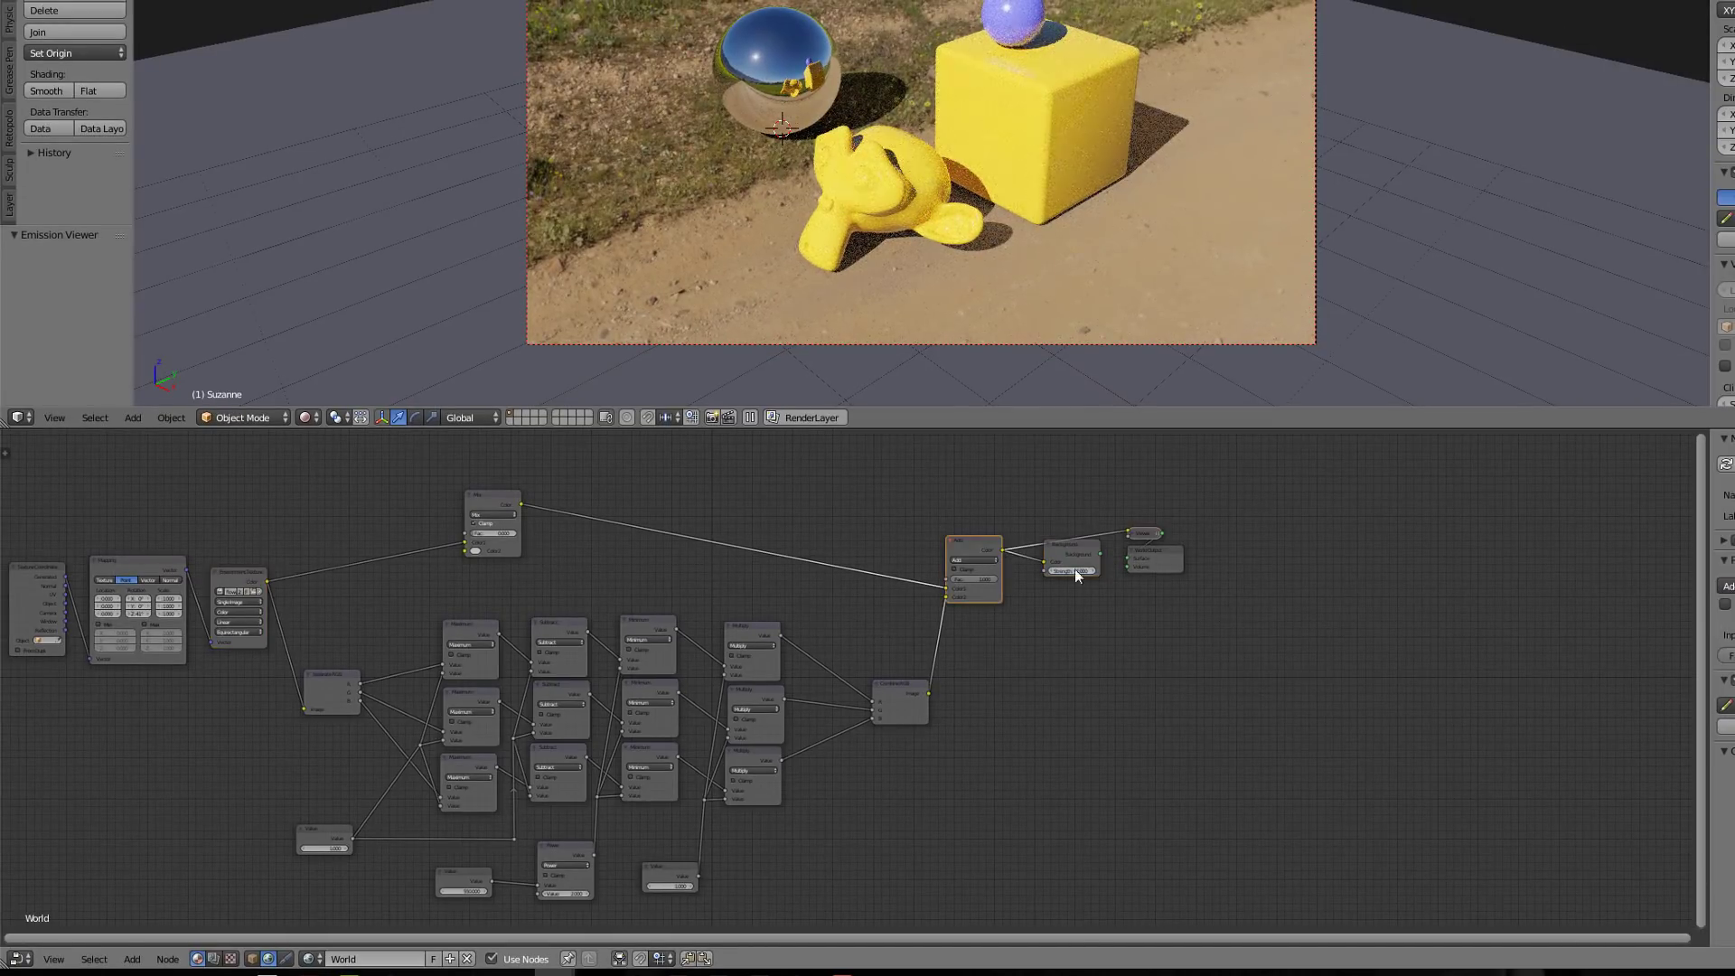
ctrl+shift+click(1074, 564)
Try a Power input value of 2 with a Multiply value of 500 and examine the rendered shadows up close.
scroll(470, 901, up, 4)
middle_drag(470, 901, 384, 783)
click(370, 768)
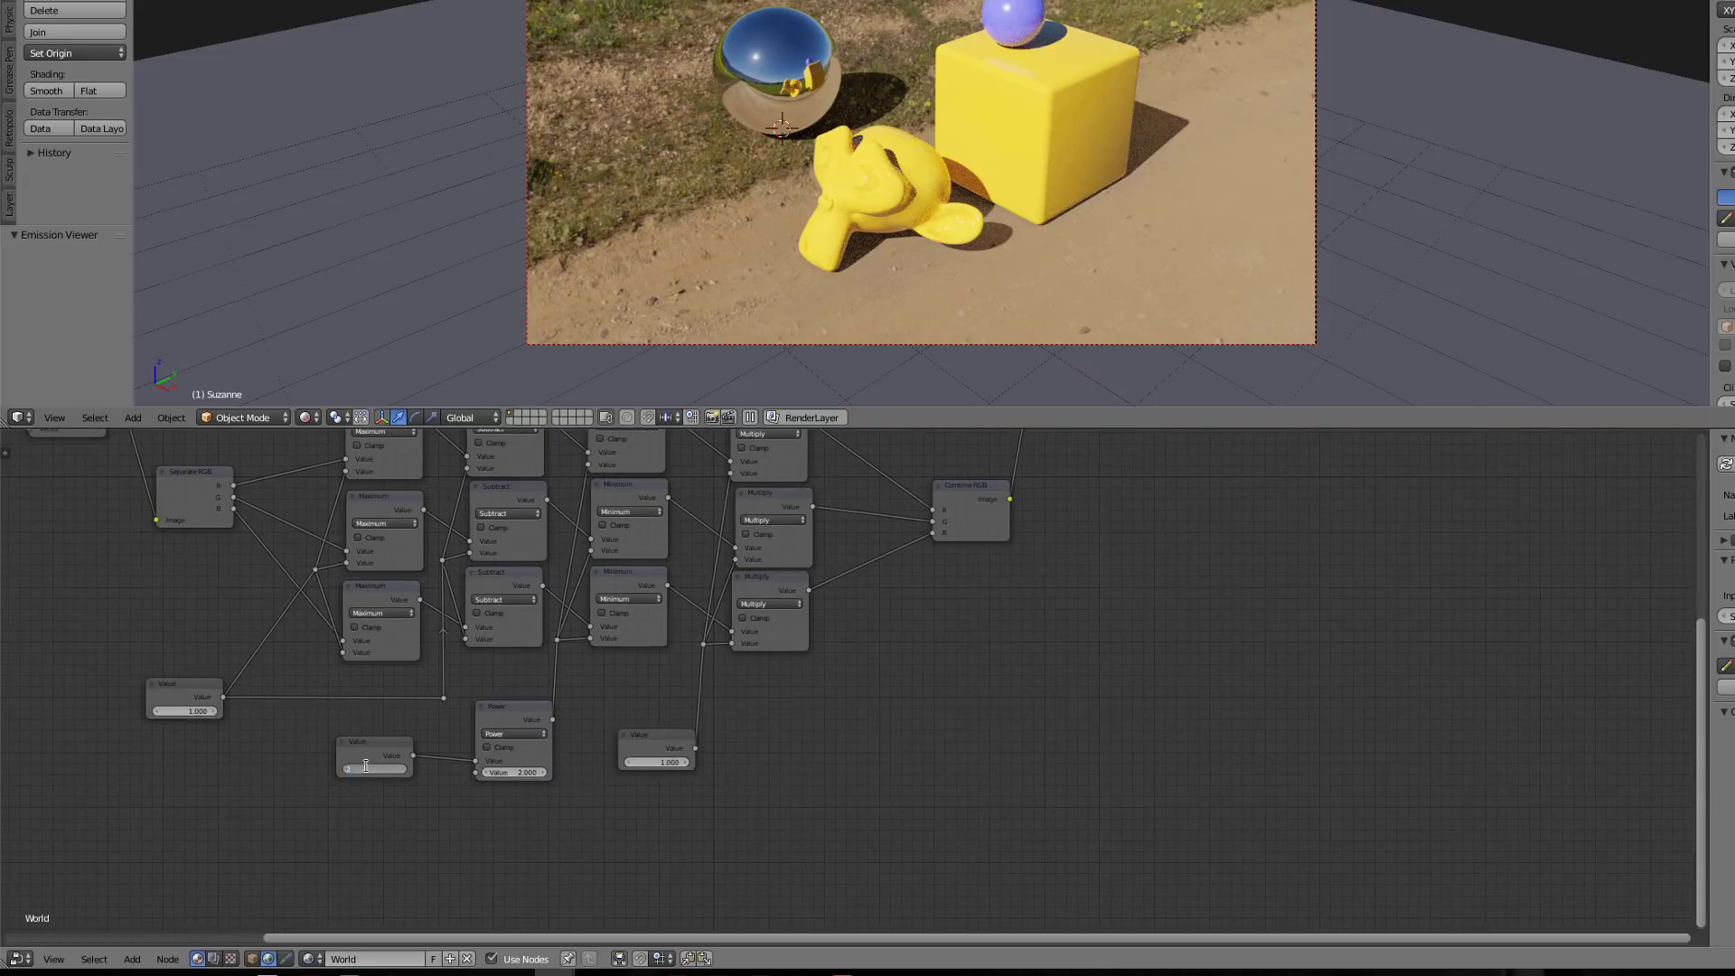
text(2)
key(Return)
click(654, 763)
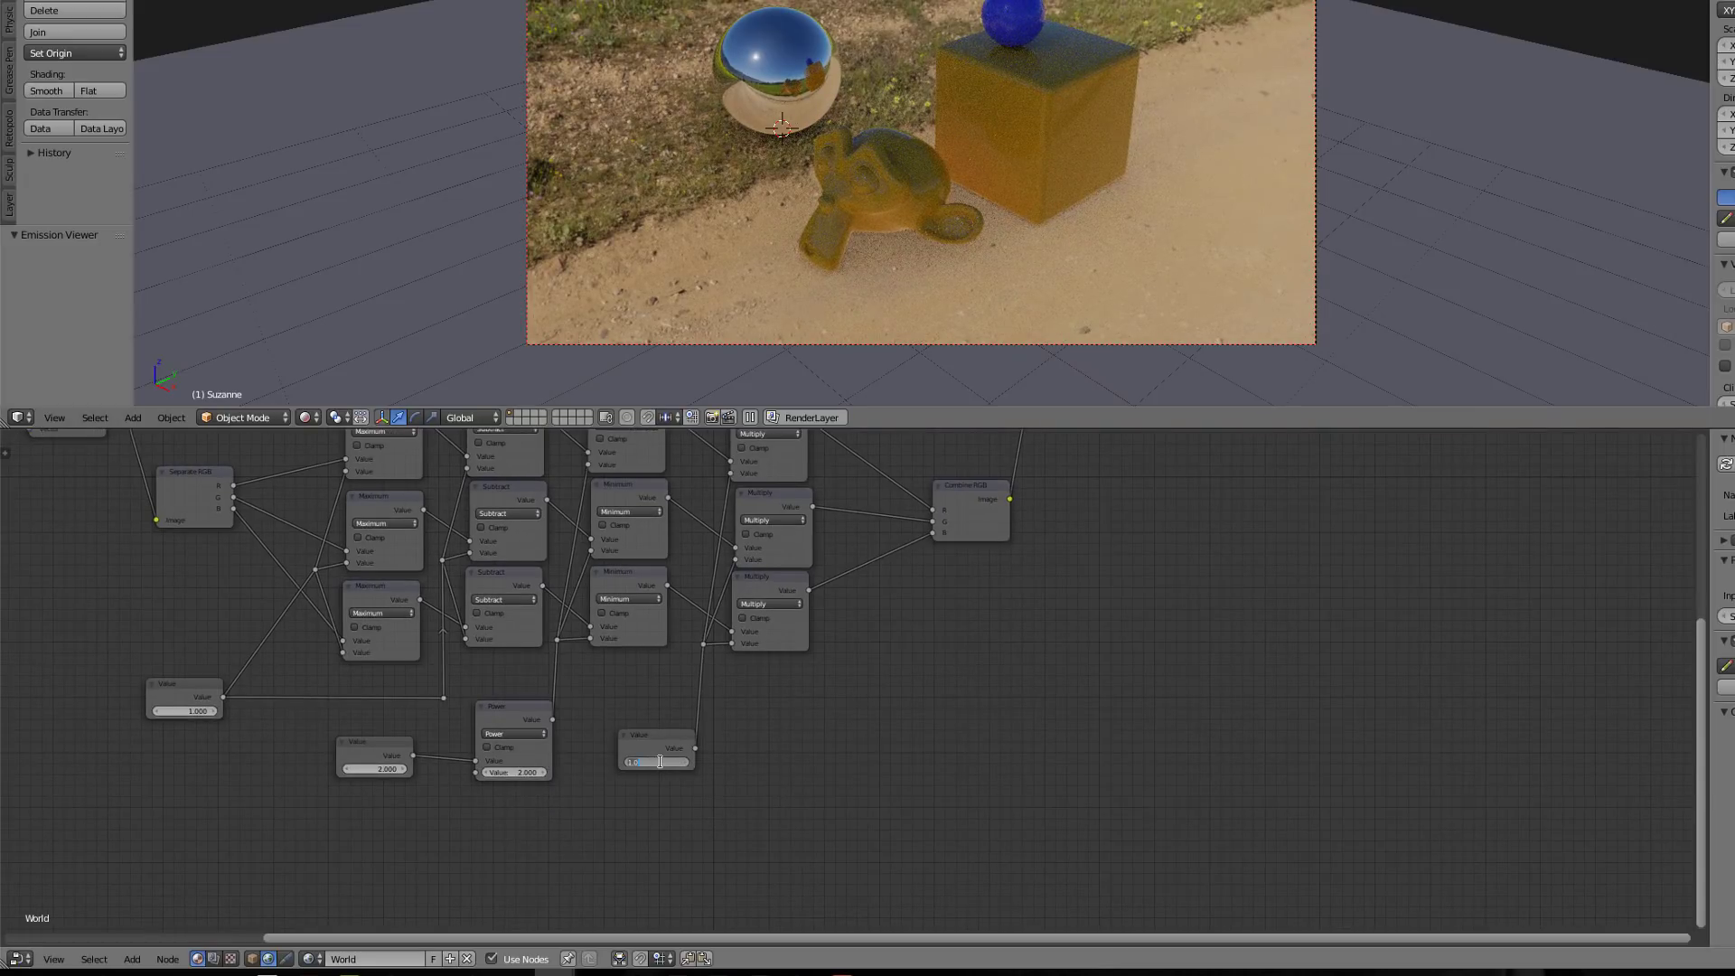
text(10)
key(Return)
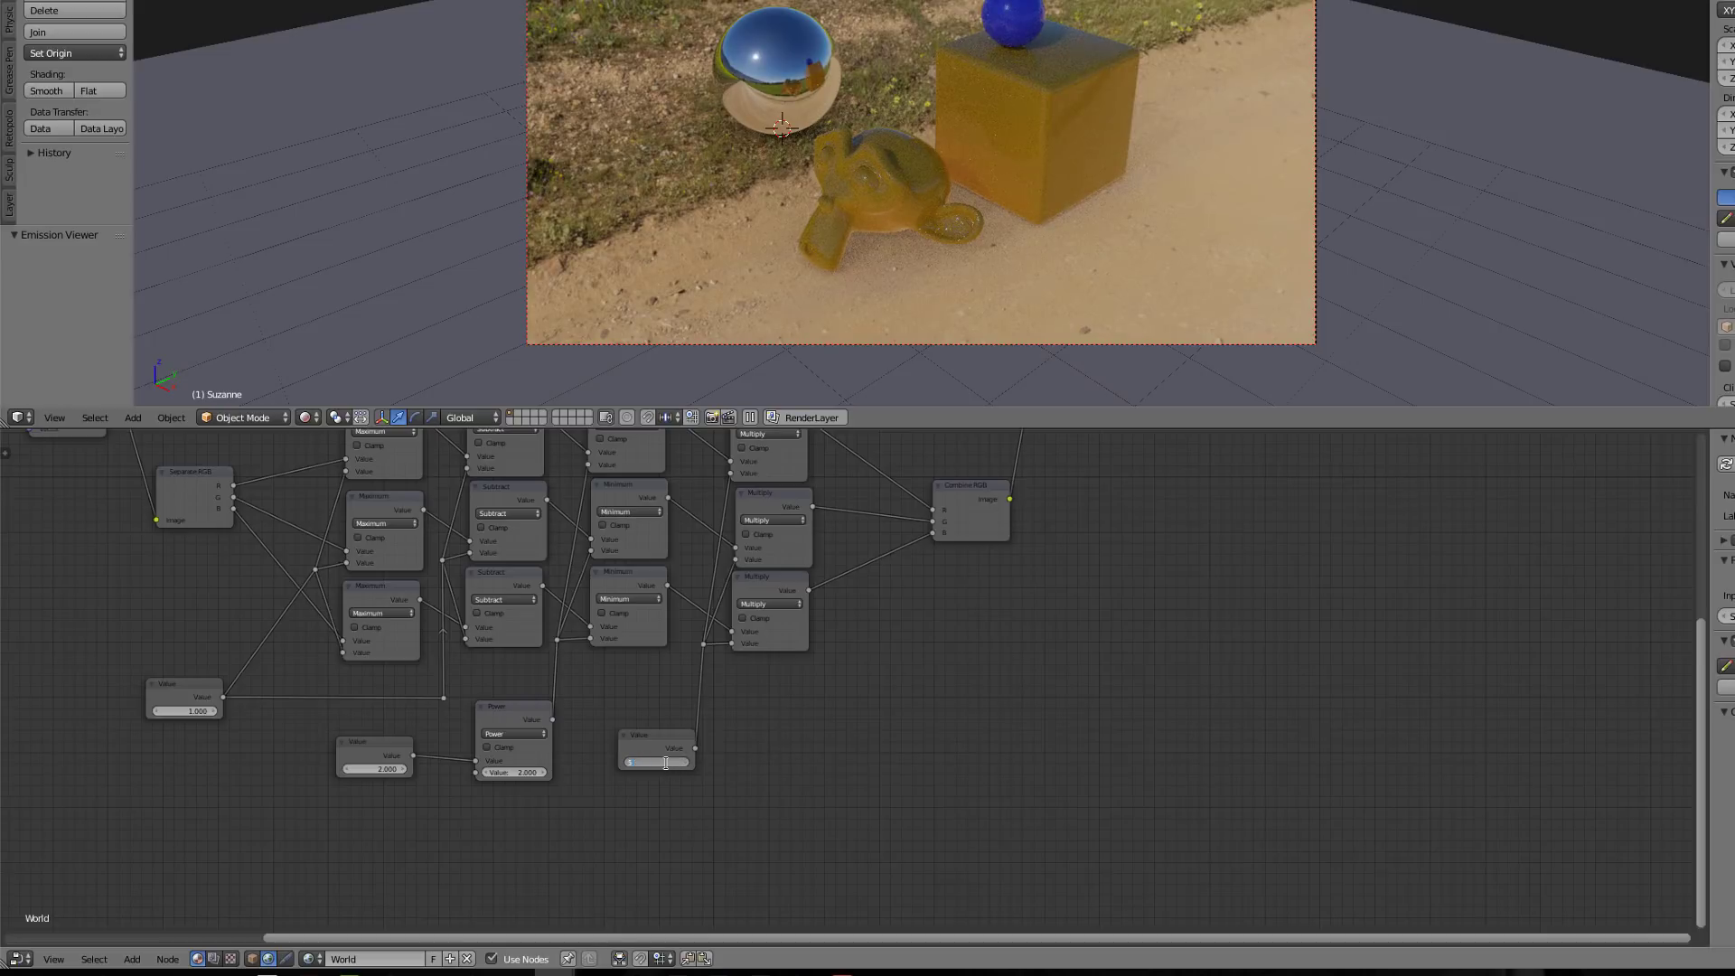
key(Return)
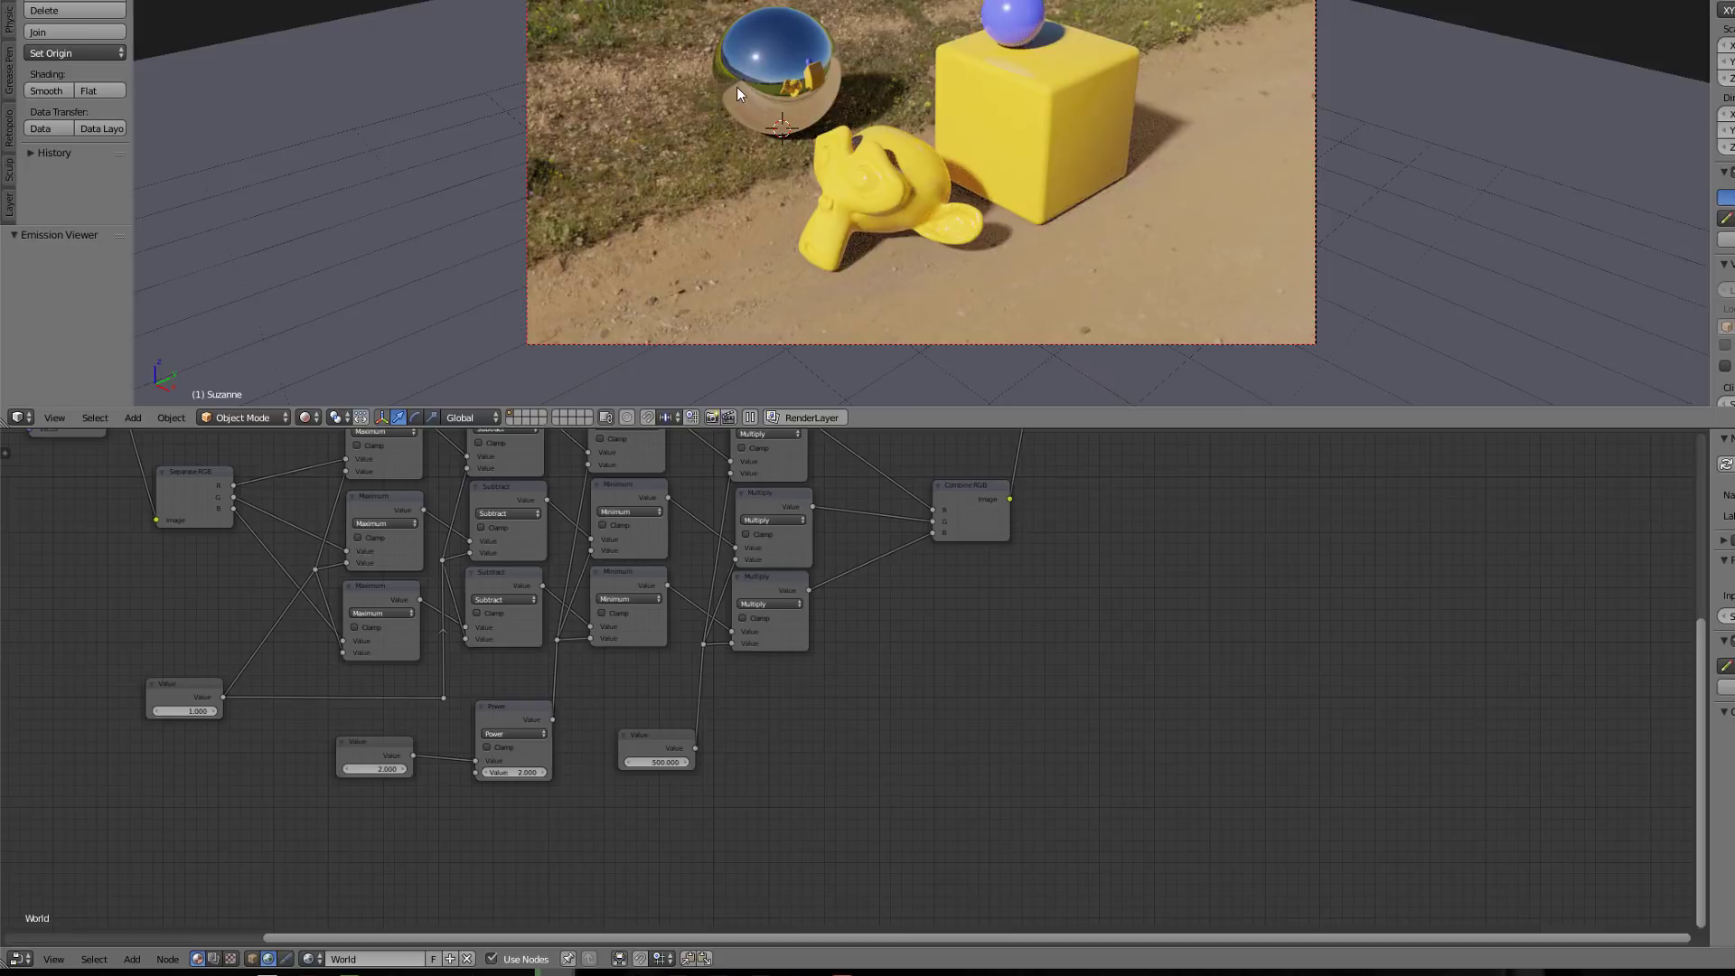
scroll(736, 87, up, 3)
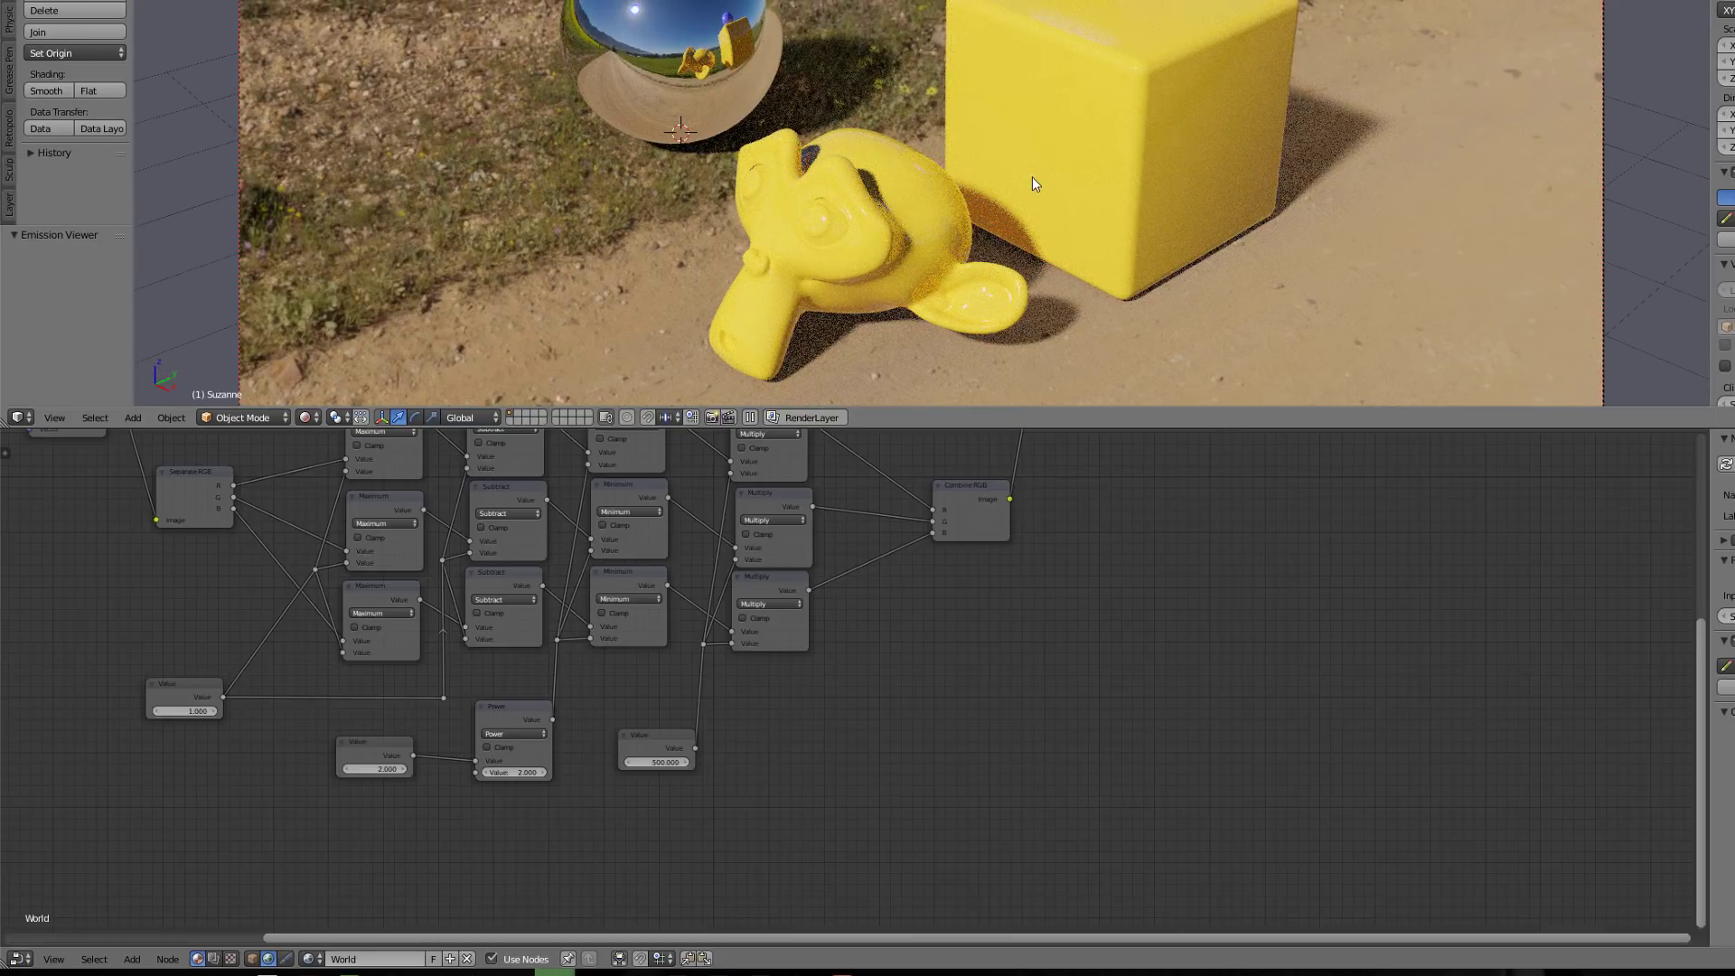
Set the Value feeding the Multiply nodes to 1 and the Value feeding Power to 200.
scroll(952, 548, down, 3)
middle_drag(923, 698, 929, 794)
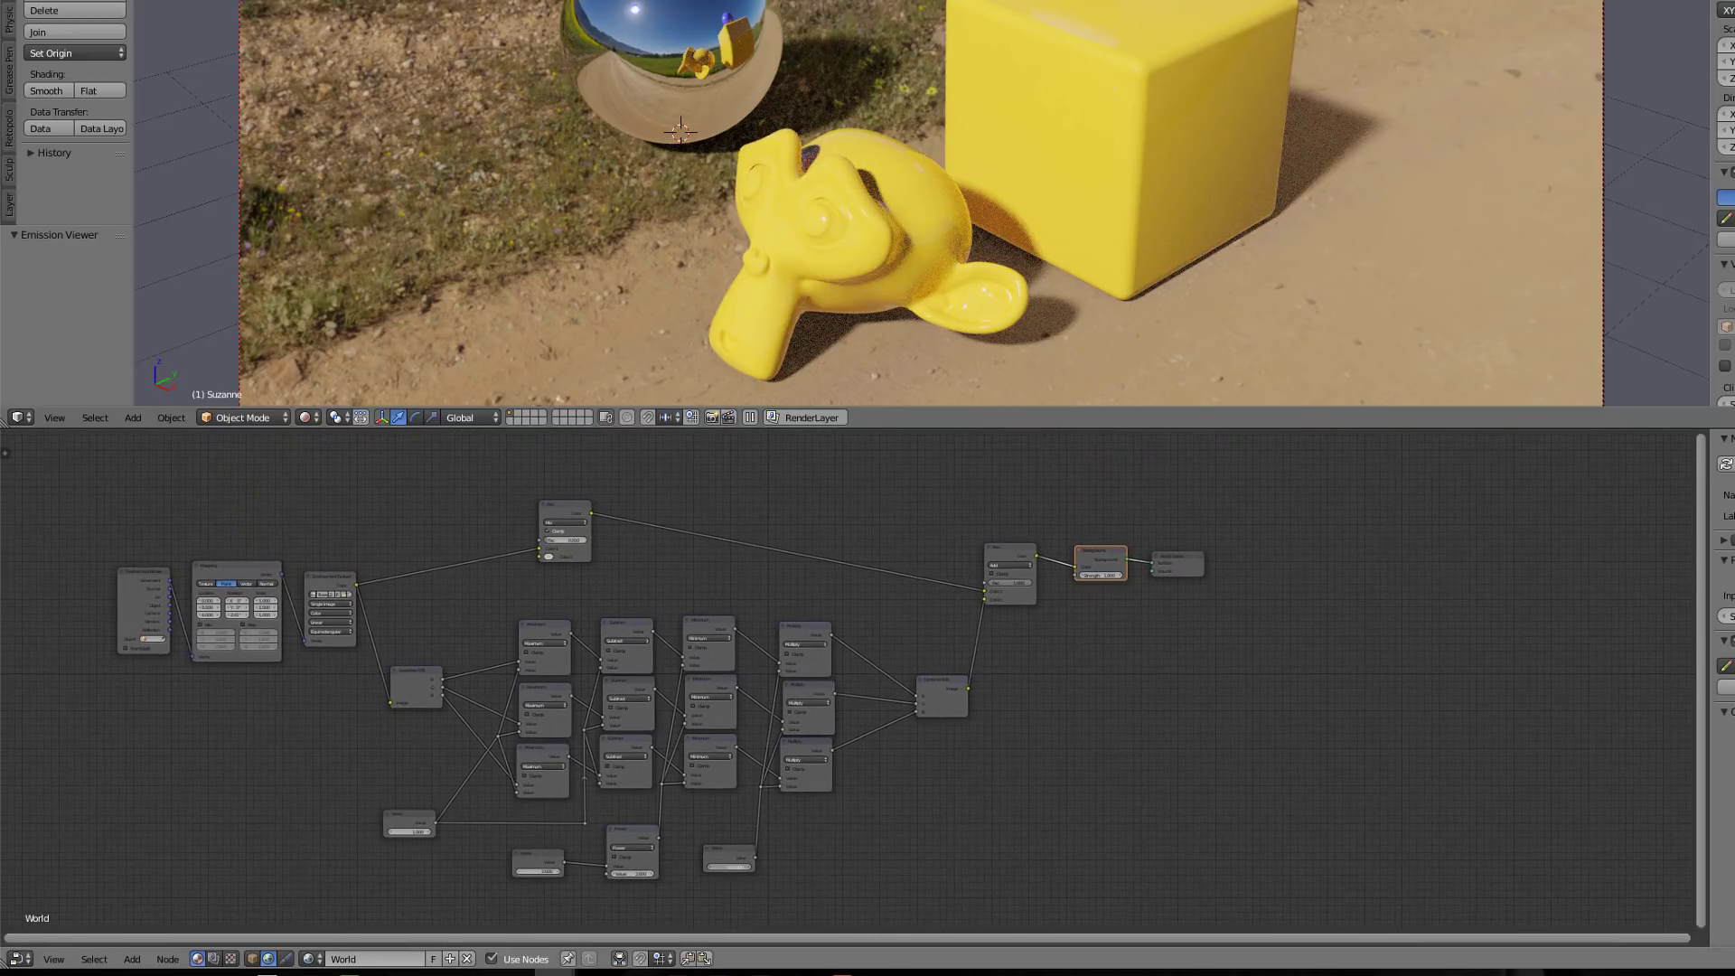
text(0)
key(Return)
click(541, 873)
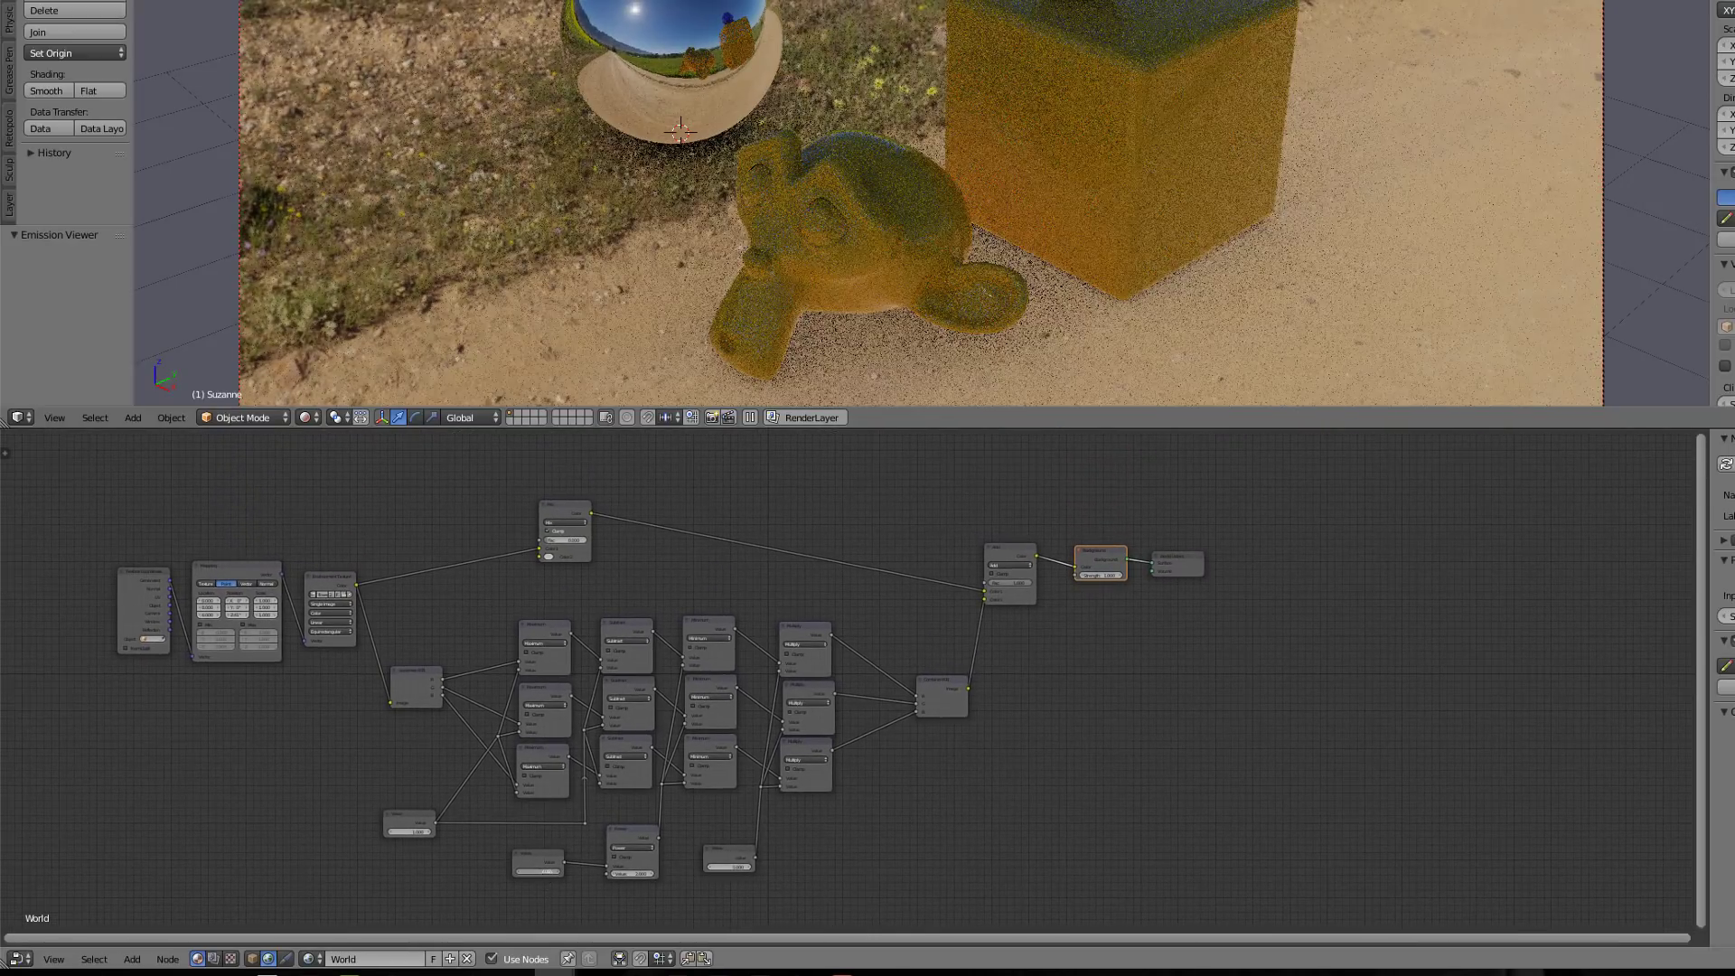
text(200)
key(Return)
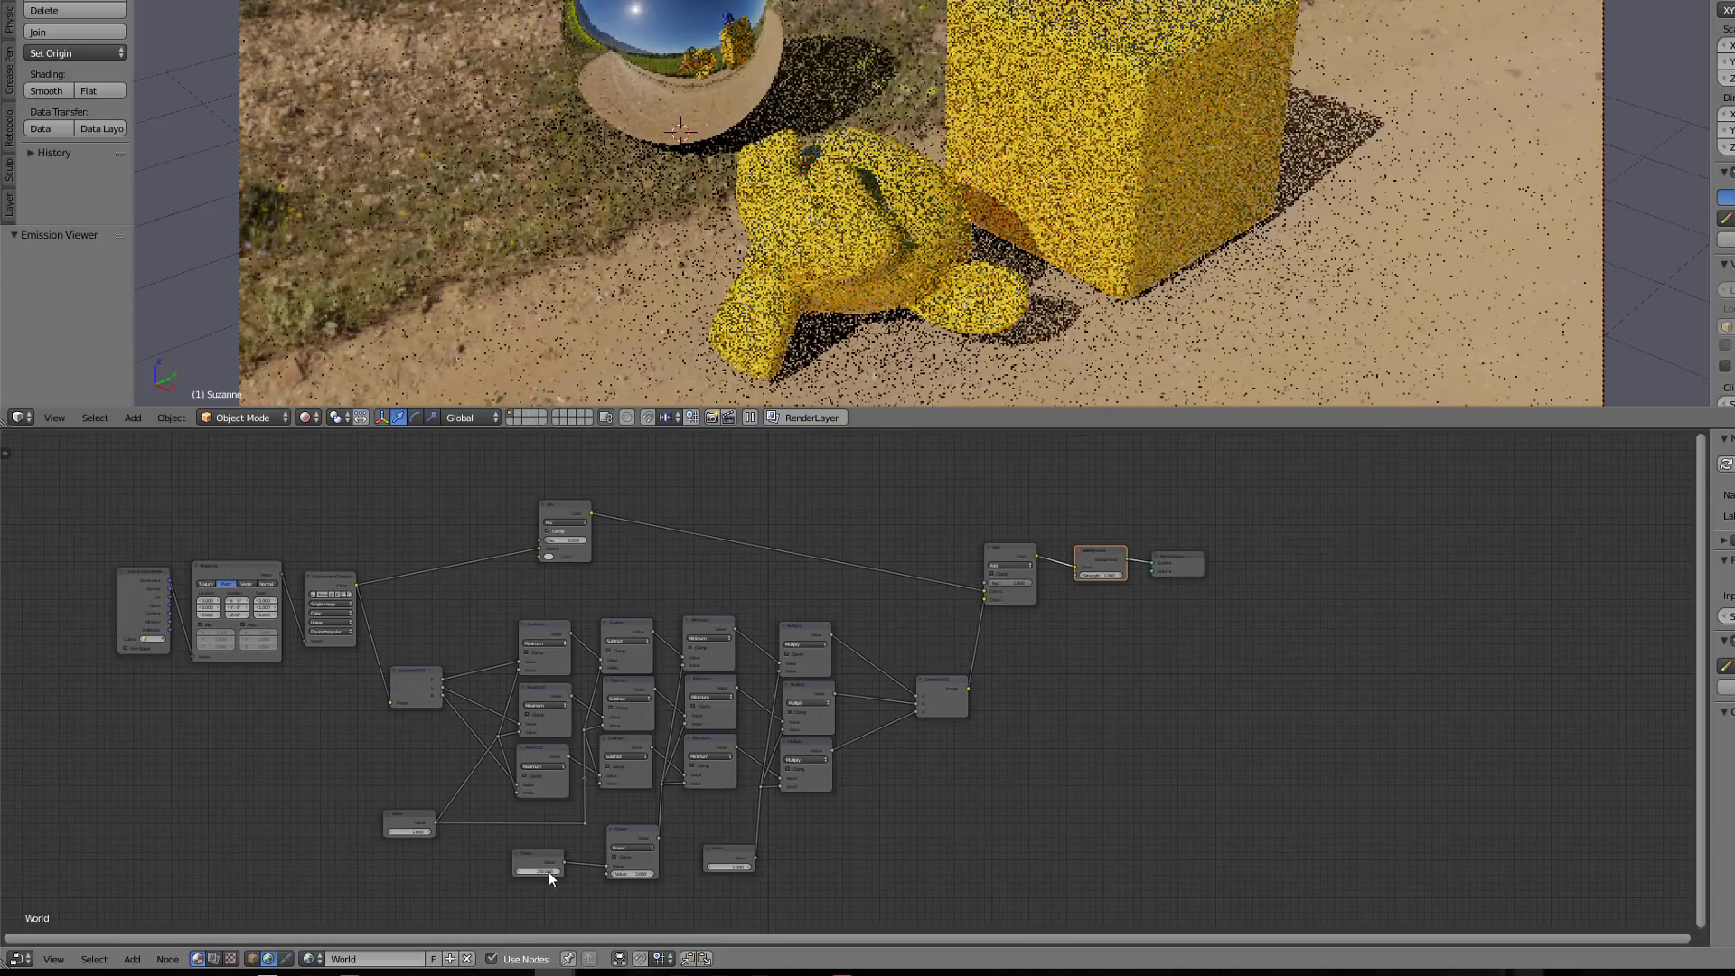
Select all nodes between the Environment Texture and the Background, including the Mix and Add nodes, and group them.
middle_drag(1016, 820, 1039, 763)
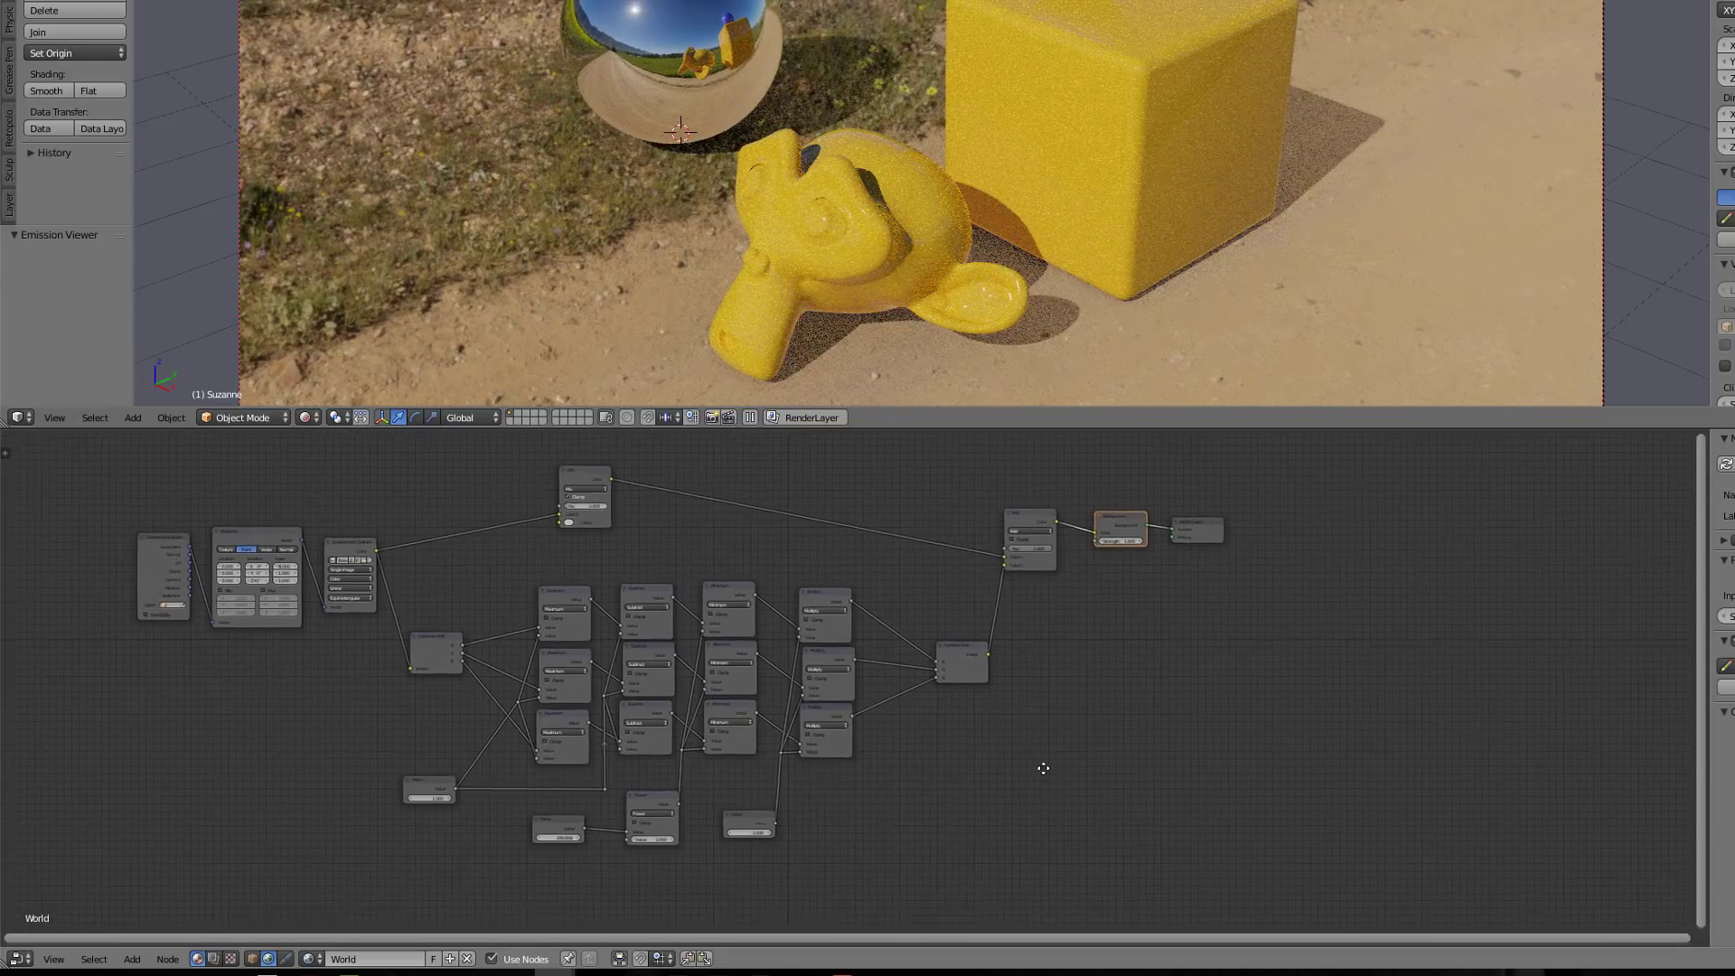
scroll(915, 773, up, 1)
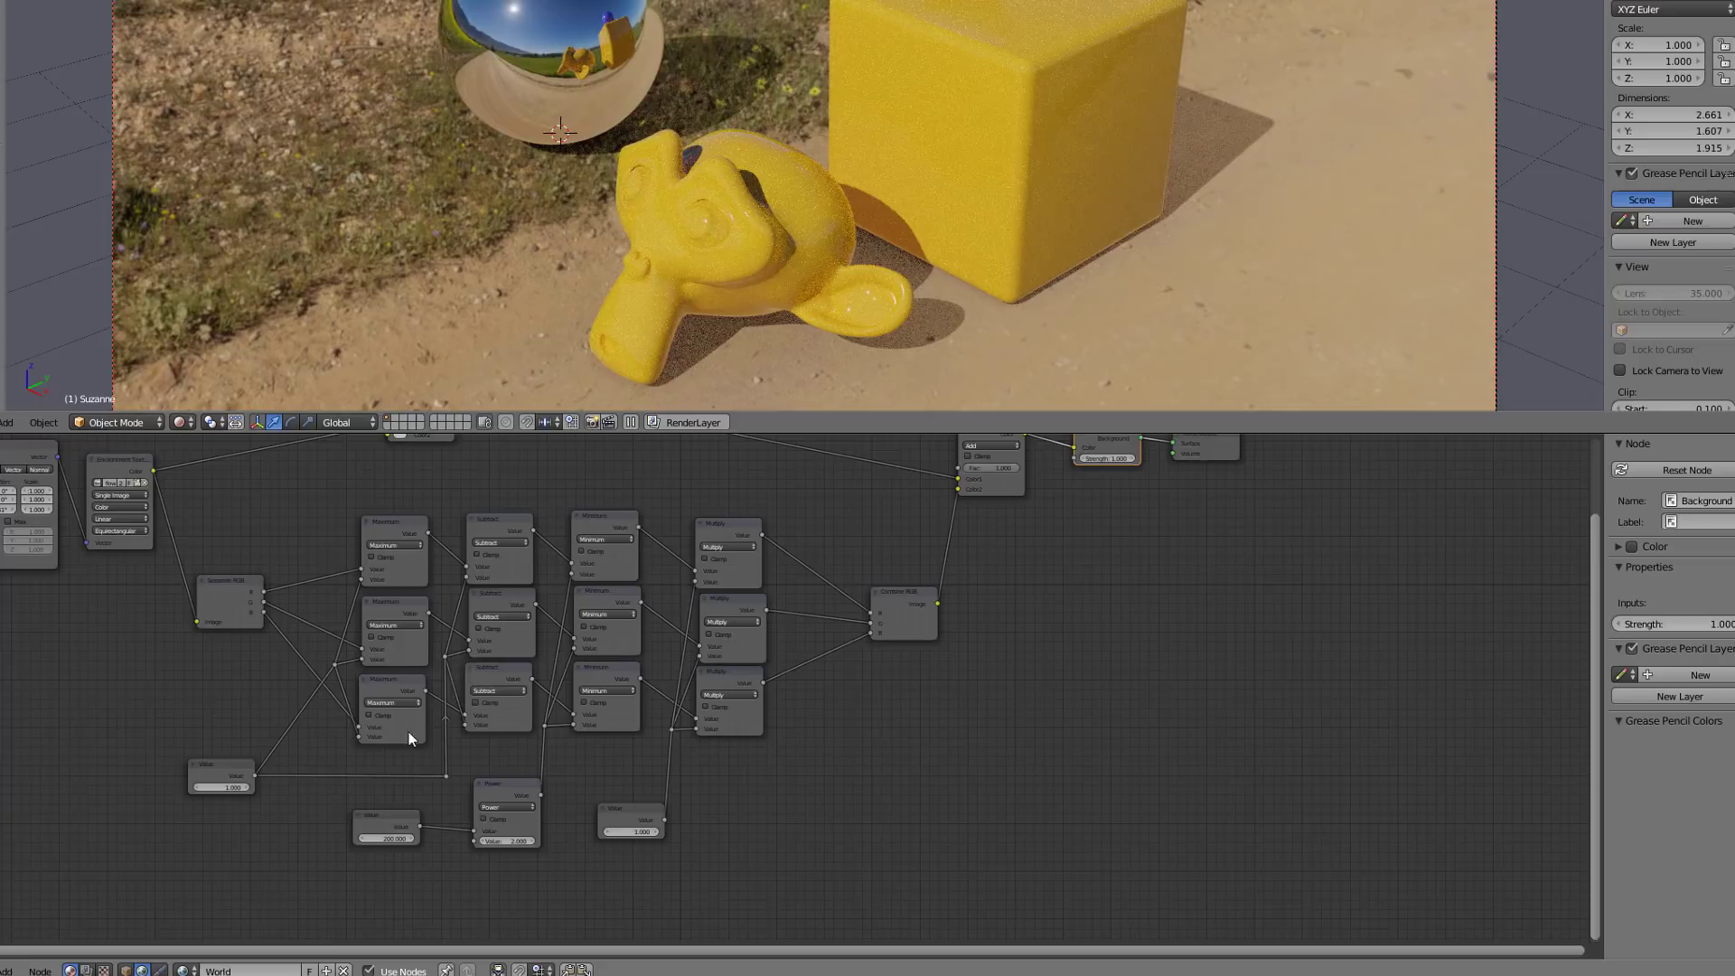
scroll(550, 613, down, 1)
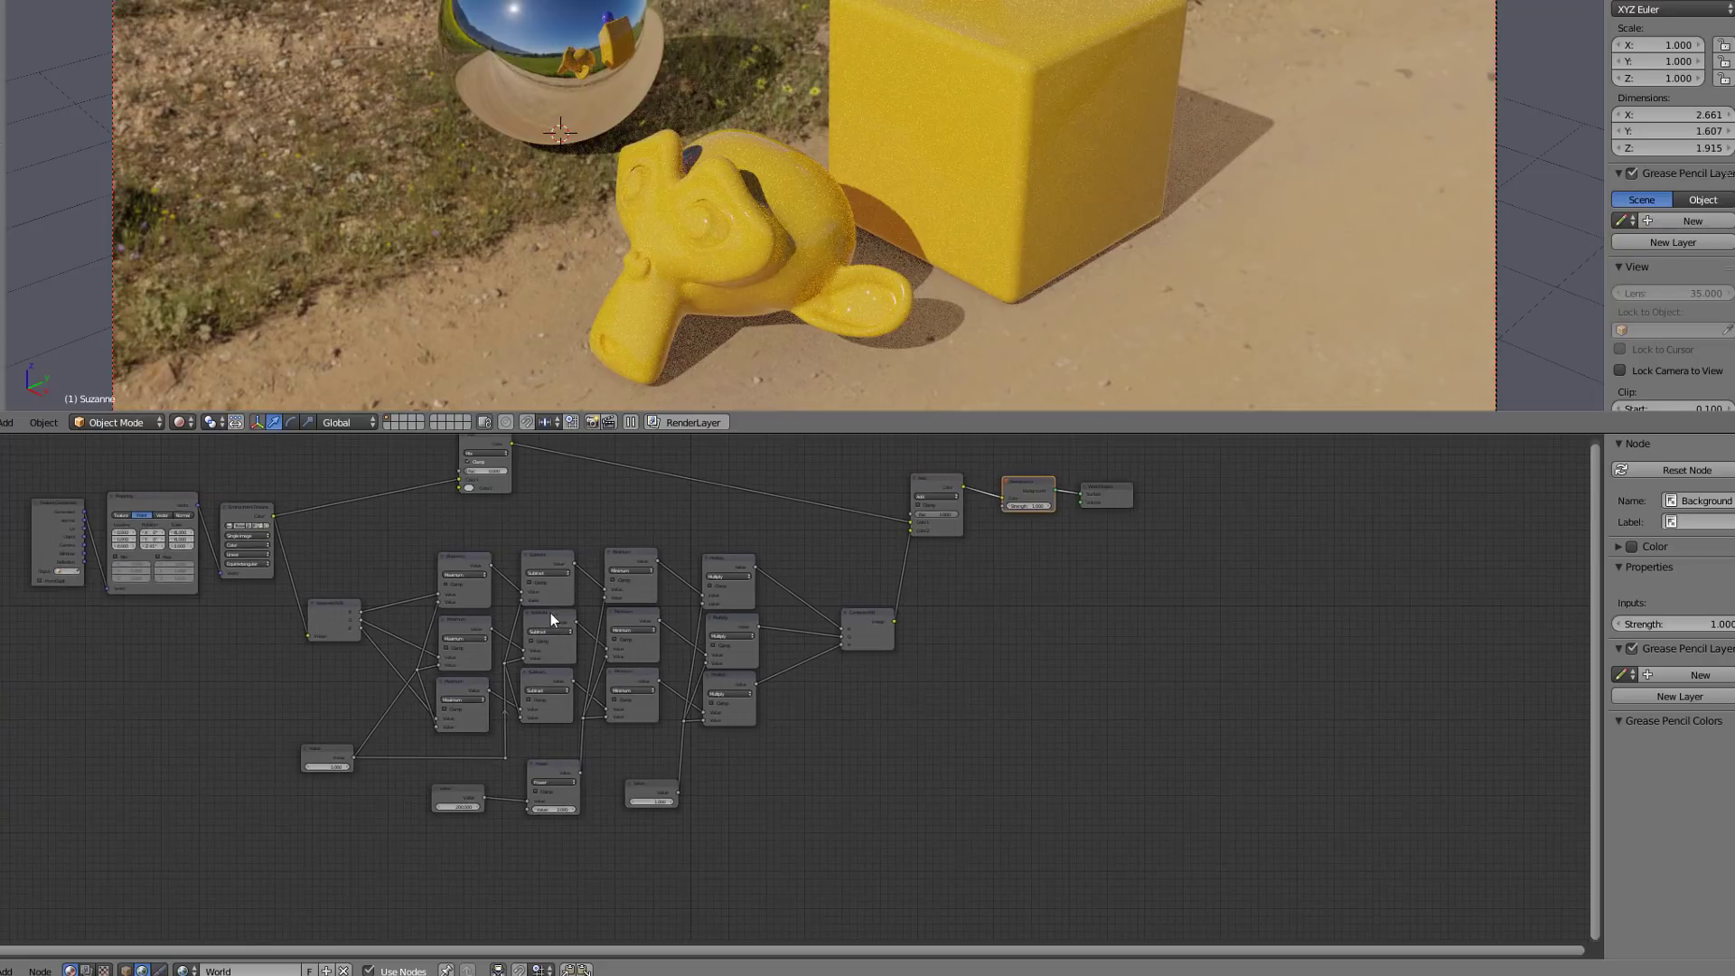
click(488, 445)
shift+scroll(404, 521, up, 2)
key(b)
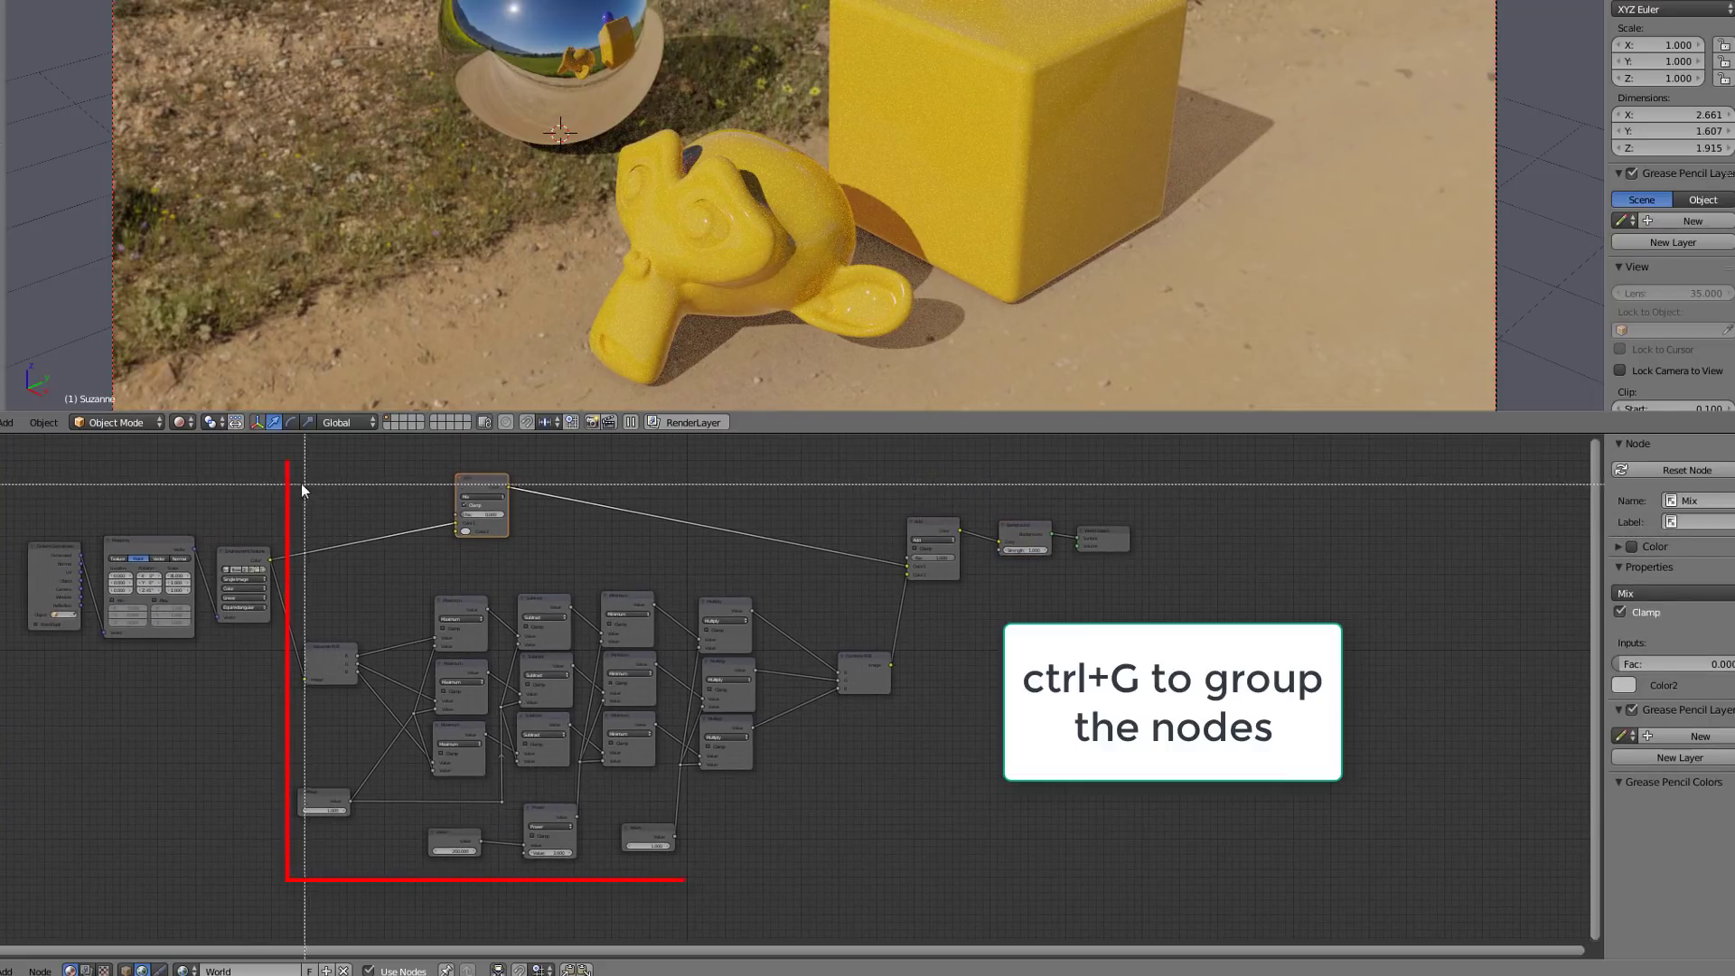
drag(292, 479, 968, 907)
key(ctrl+g)
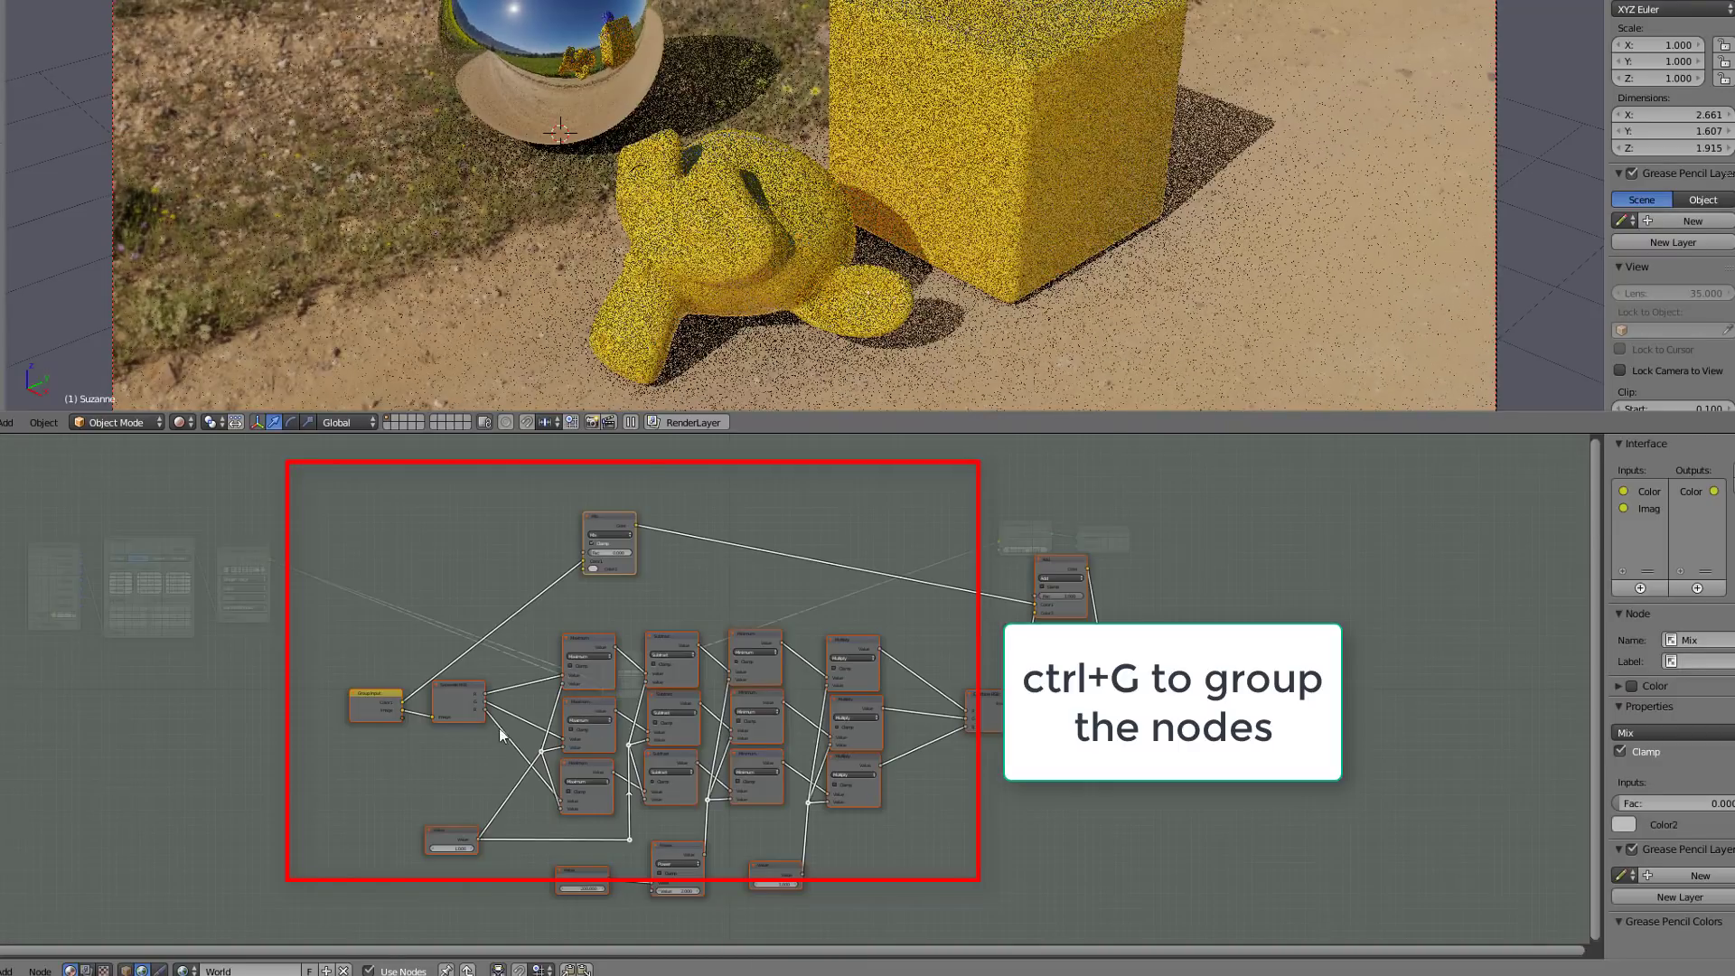
Move the Group Input node away from Separate RGB and feed its Image socket into the Mix node's Color1 in place of Color1.
scroll(499, 728, up, 4)
middle_drag(277, 697, 384, 728)
drag(185, 588, 115, 597)
middle_drag(216, 659, 171, 801)
drag(132, 738, 513, 484)
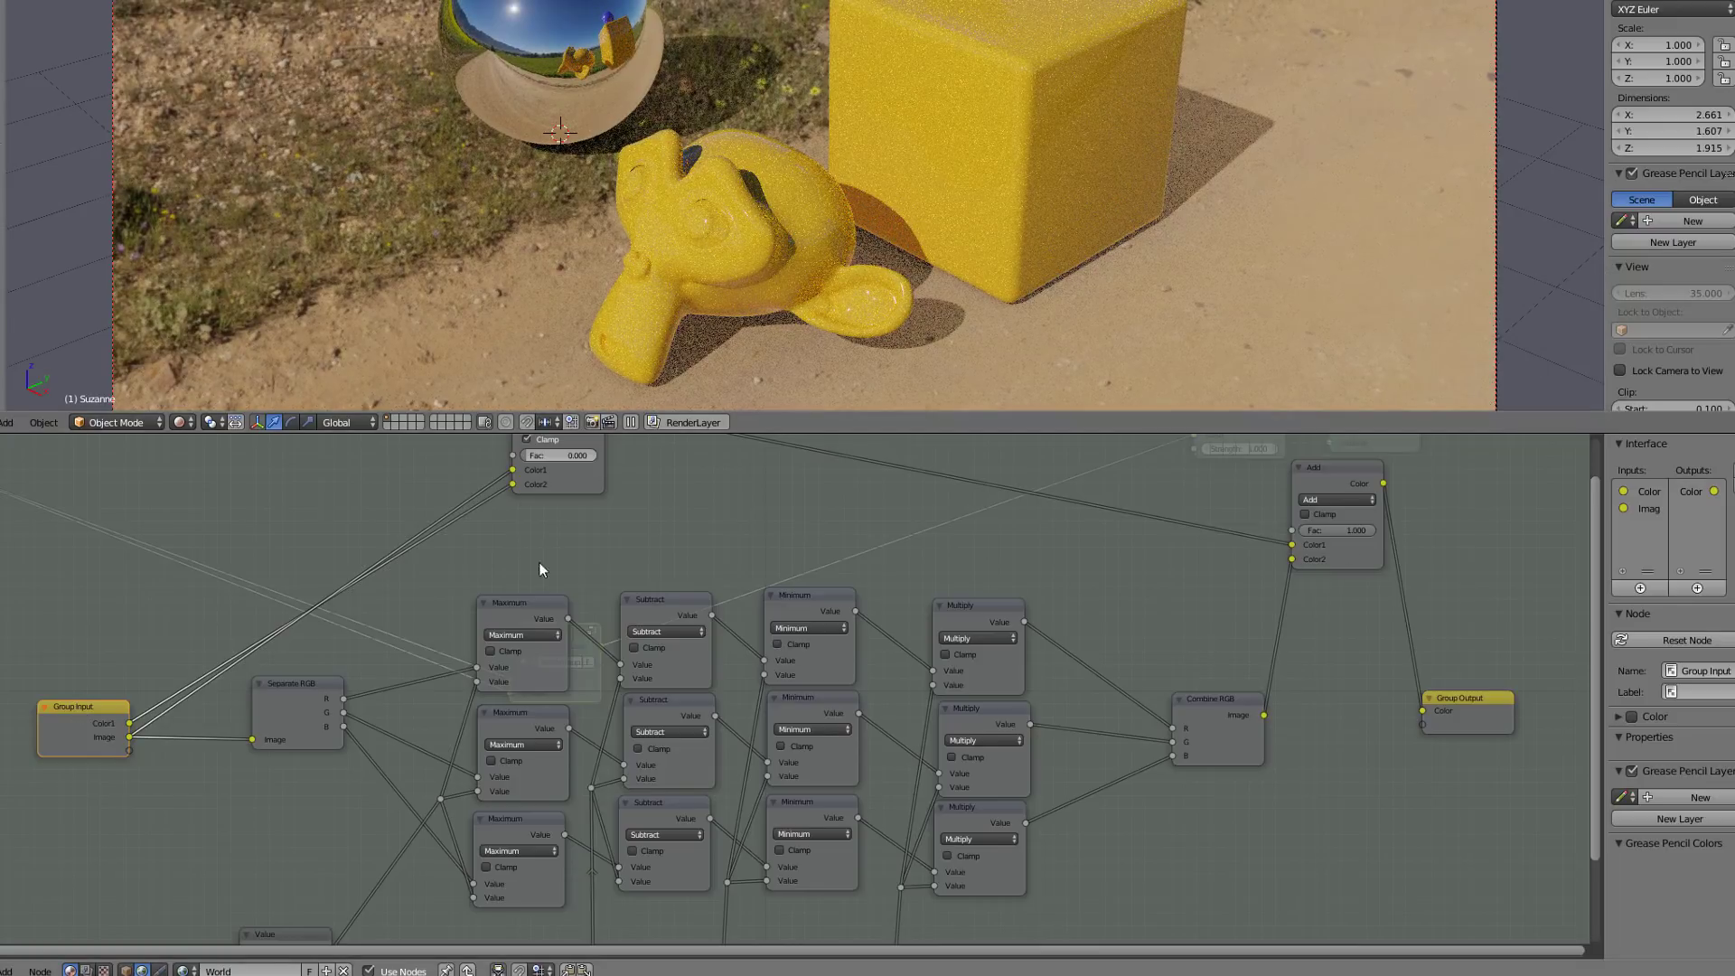
drag(514, 471, 485, 538)
Widen the node properties sidebar and remove the unused Color1 input from the group's interface.
key(n)
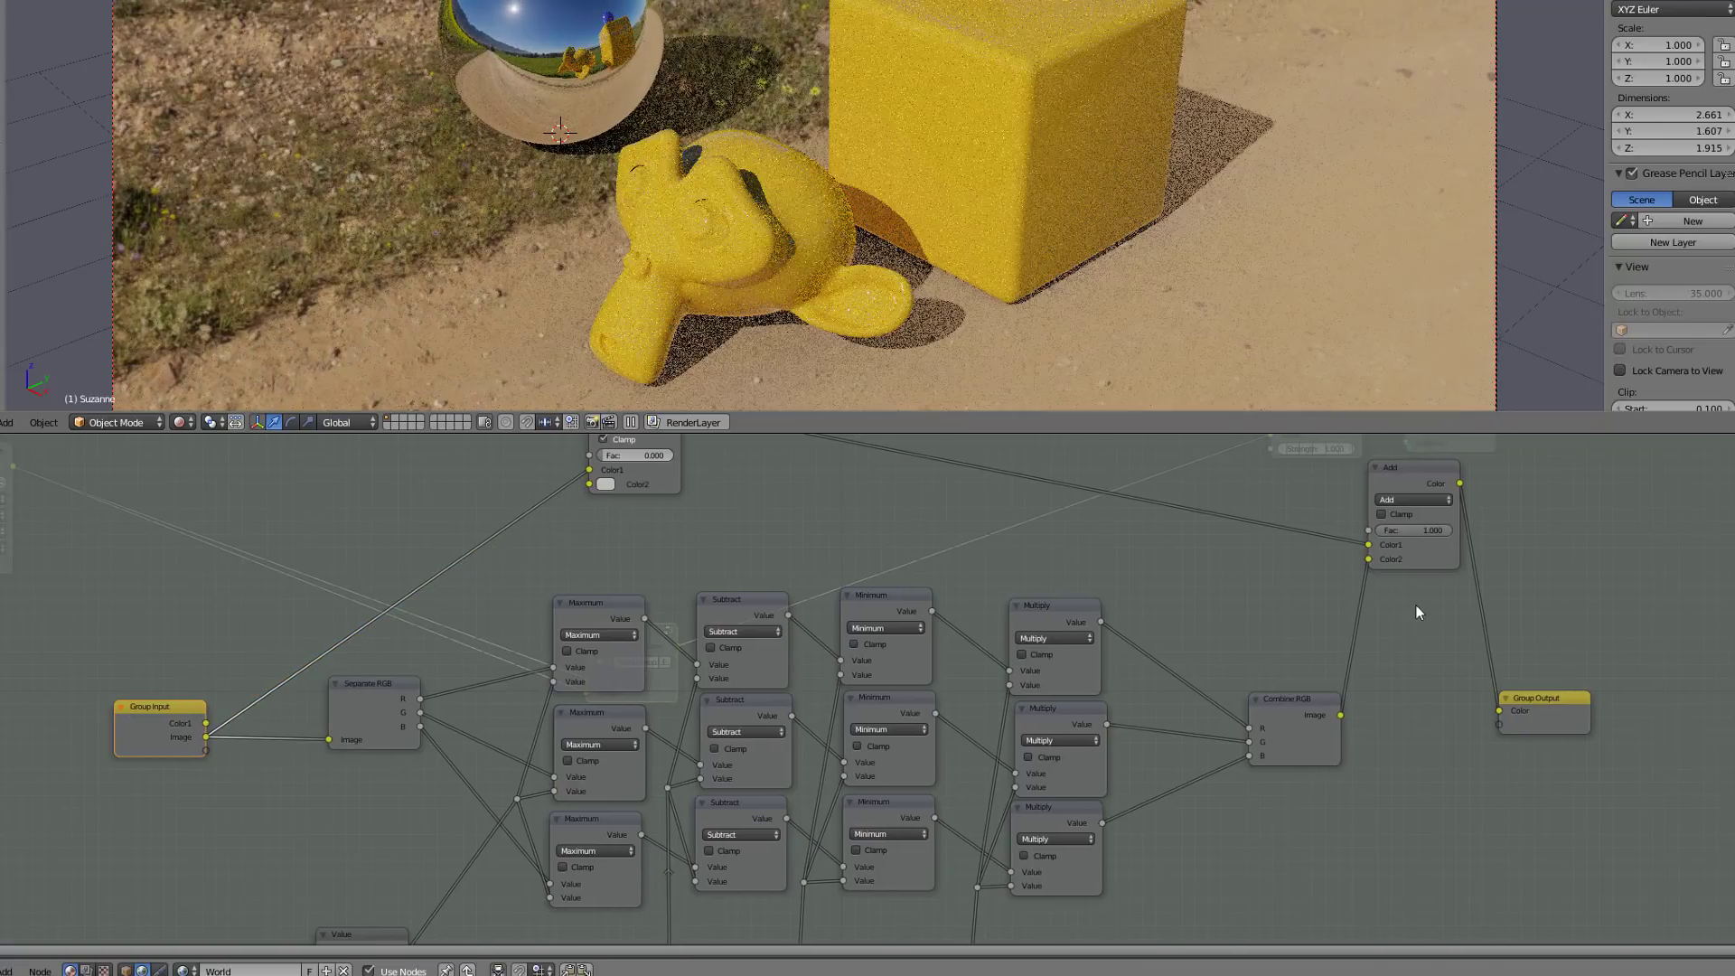
key(n)
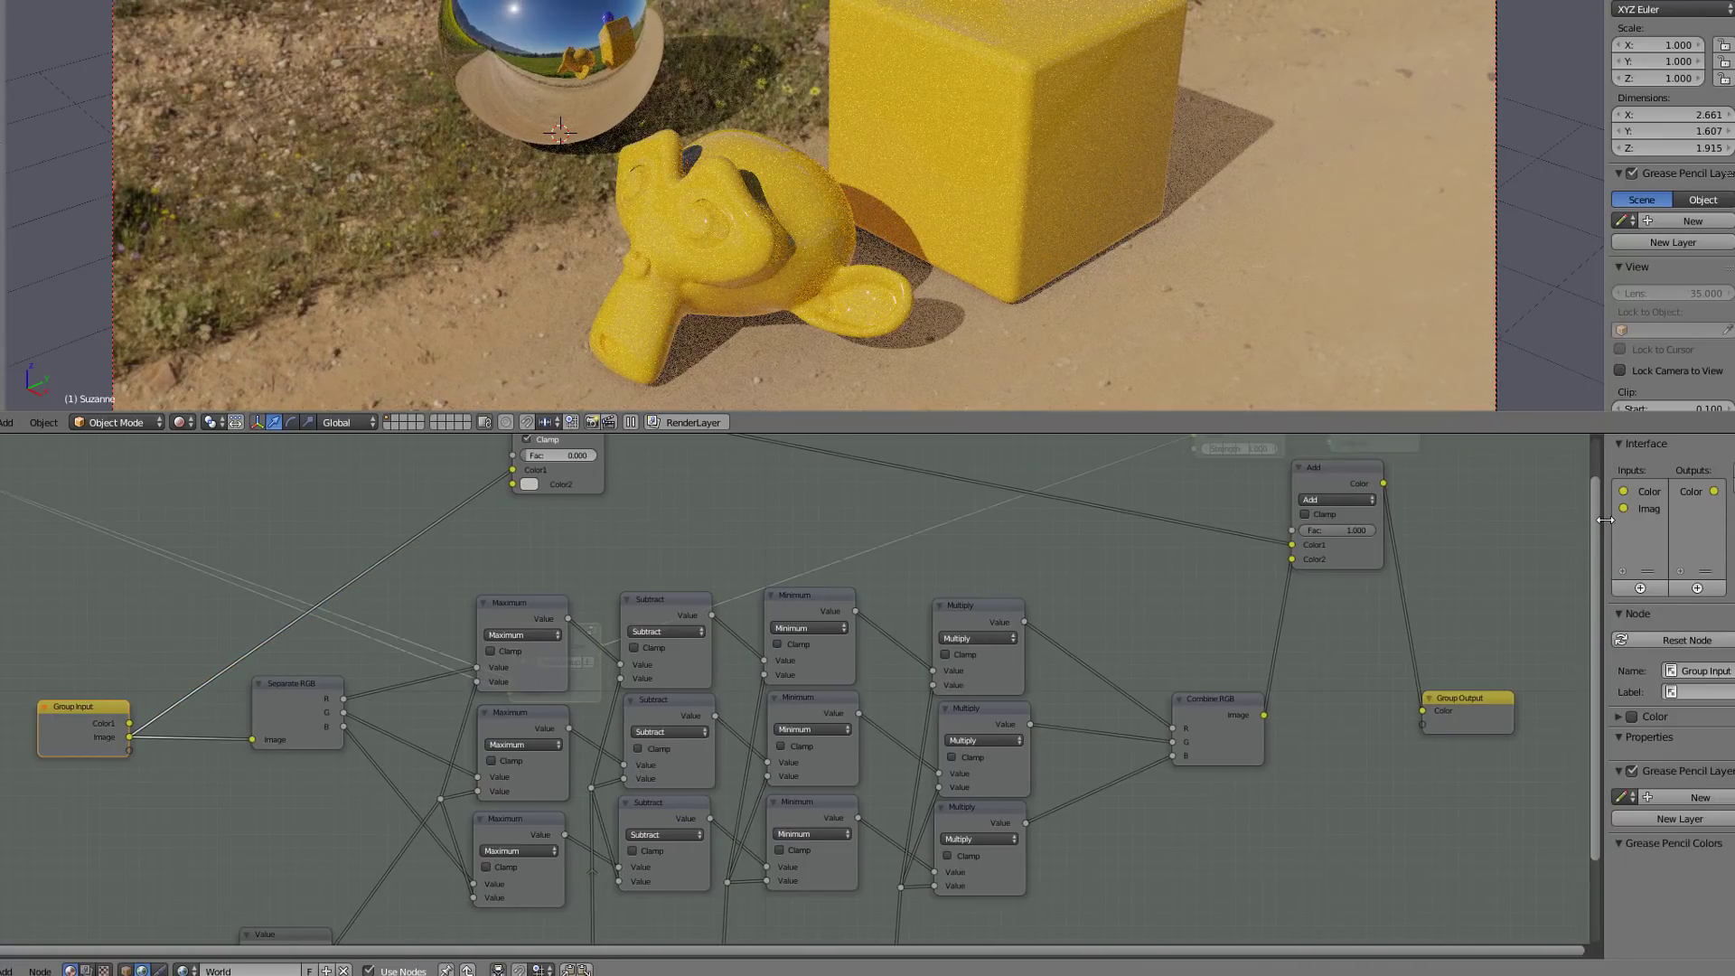
drag(1608, 518, 1460, 513)
click(1500, 498)
click(1733, 610)
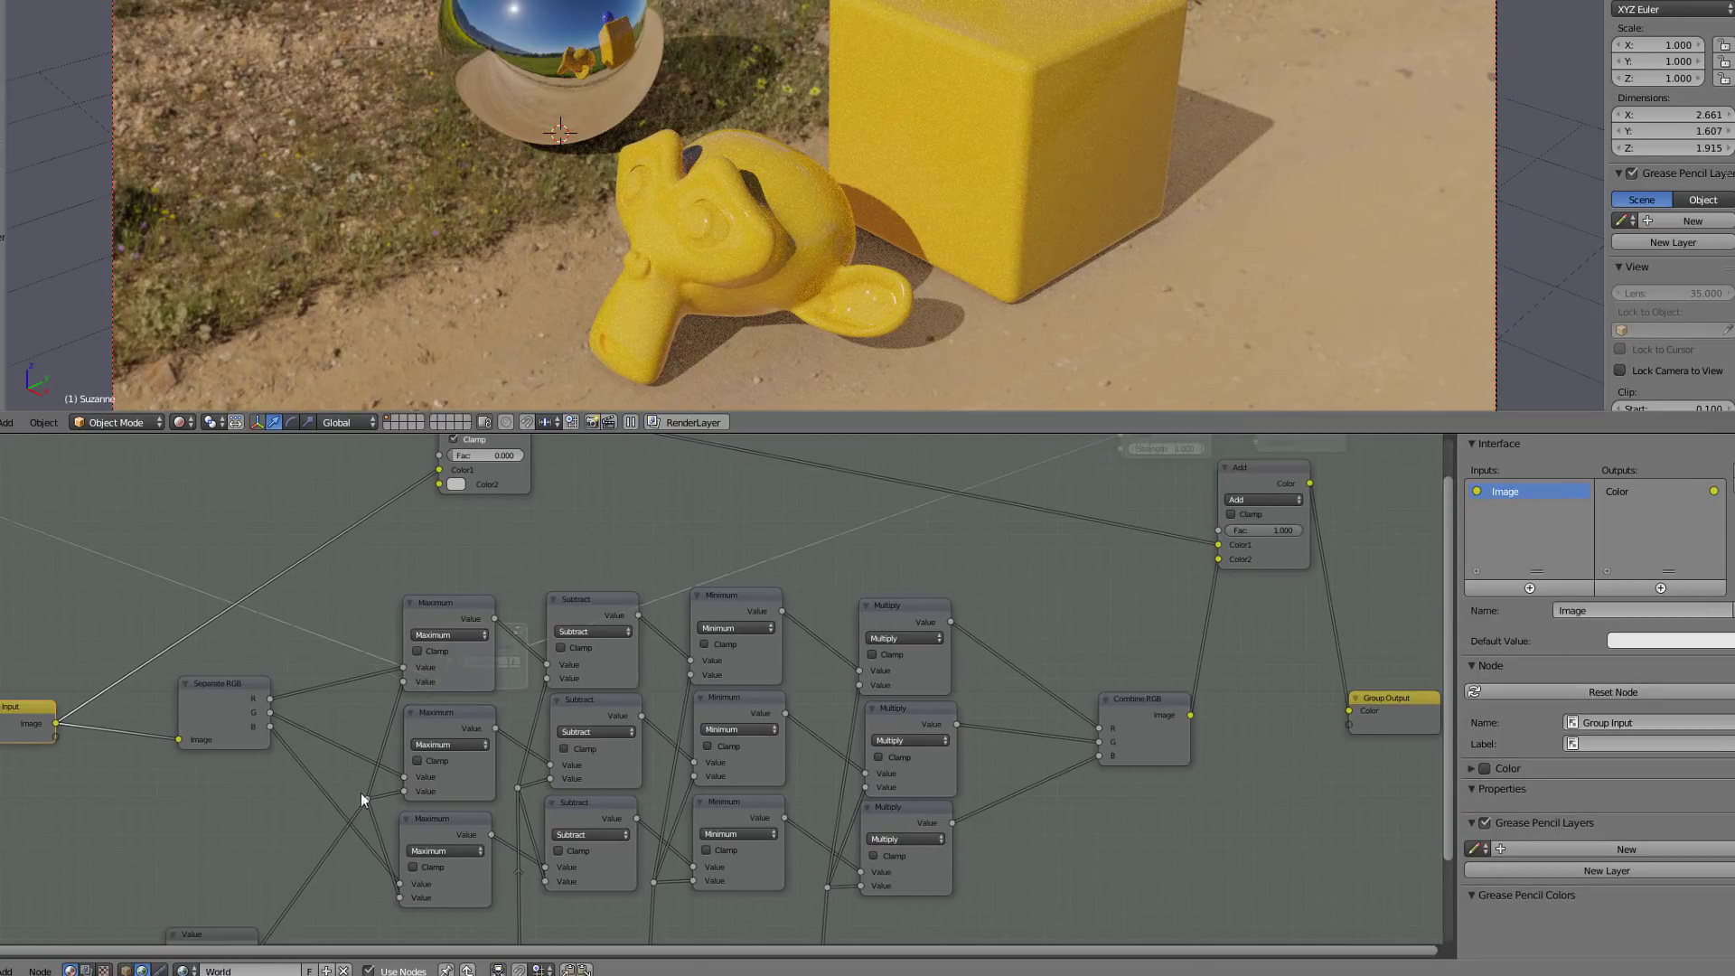
Expose the lowest Maximum node's second value as a new group input and rename it TRESHOLD.
middle_drag(428, 889, 528, 787)
drag(503, 794, 157, 634)
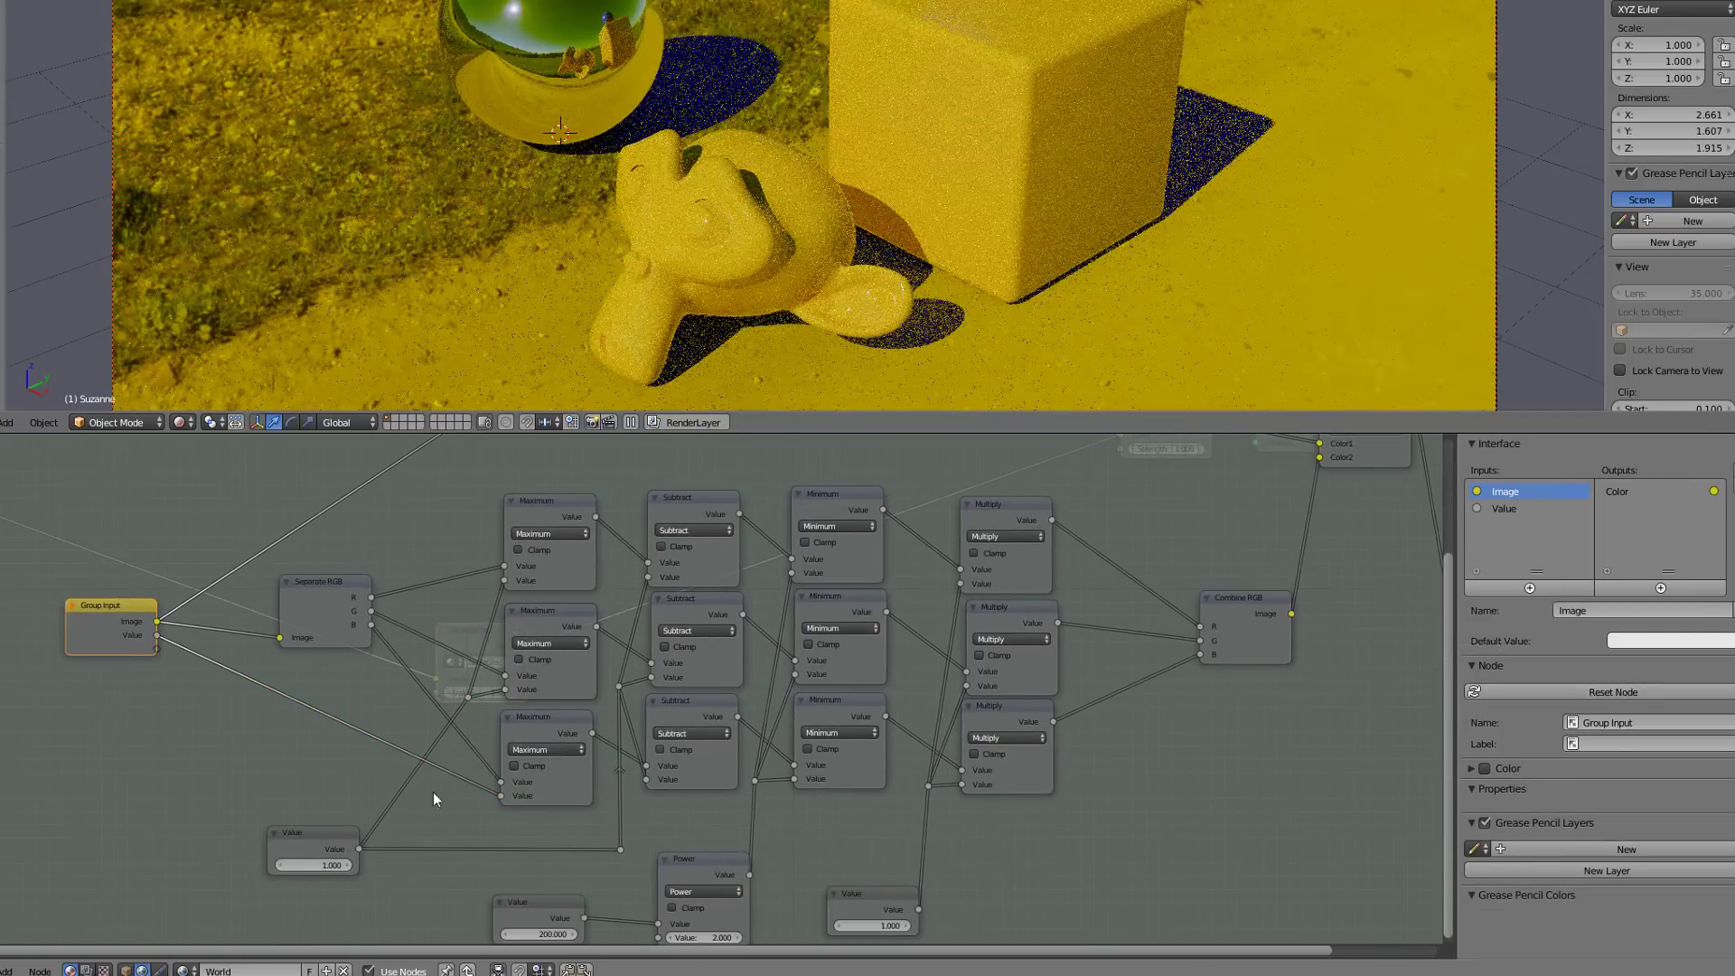
double_click(1504, 509)
text(TRESHOLD)
key(Return)
Connect TRESHOLD to the corner Reroute that feeds the Subtract nodes and delete the old threshold Value node.
drag(156, 635, 620, 850)
click(302, 839)
key(x)
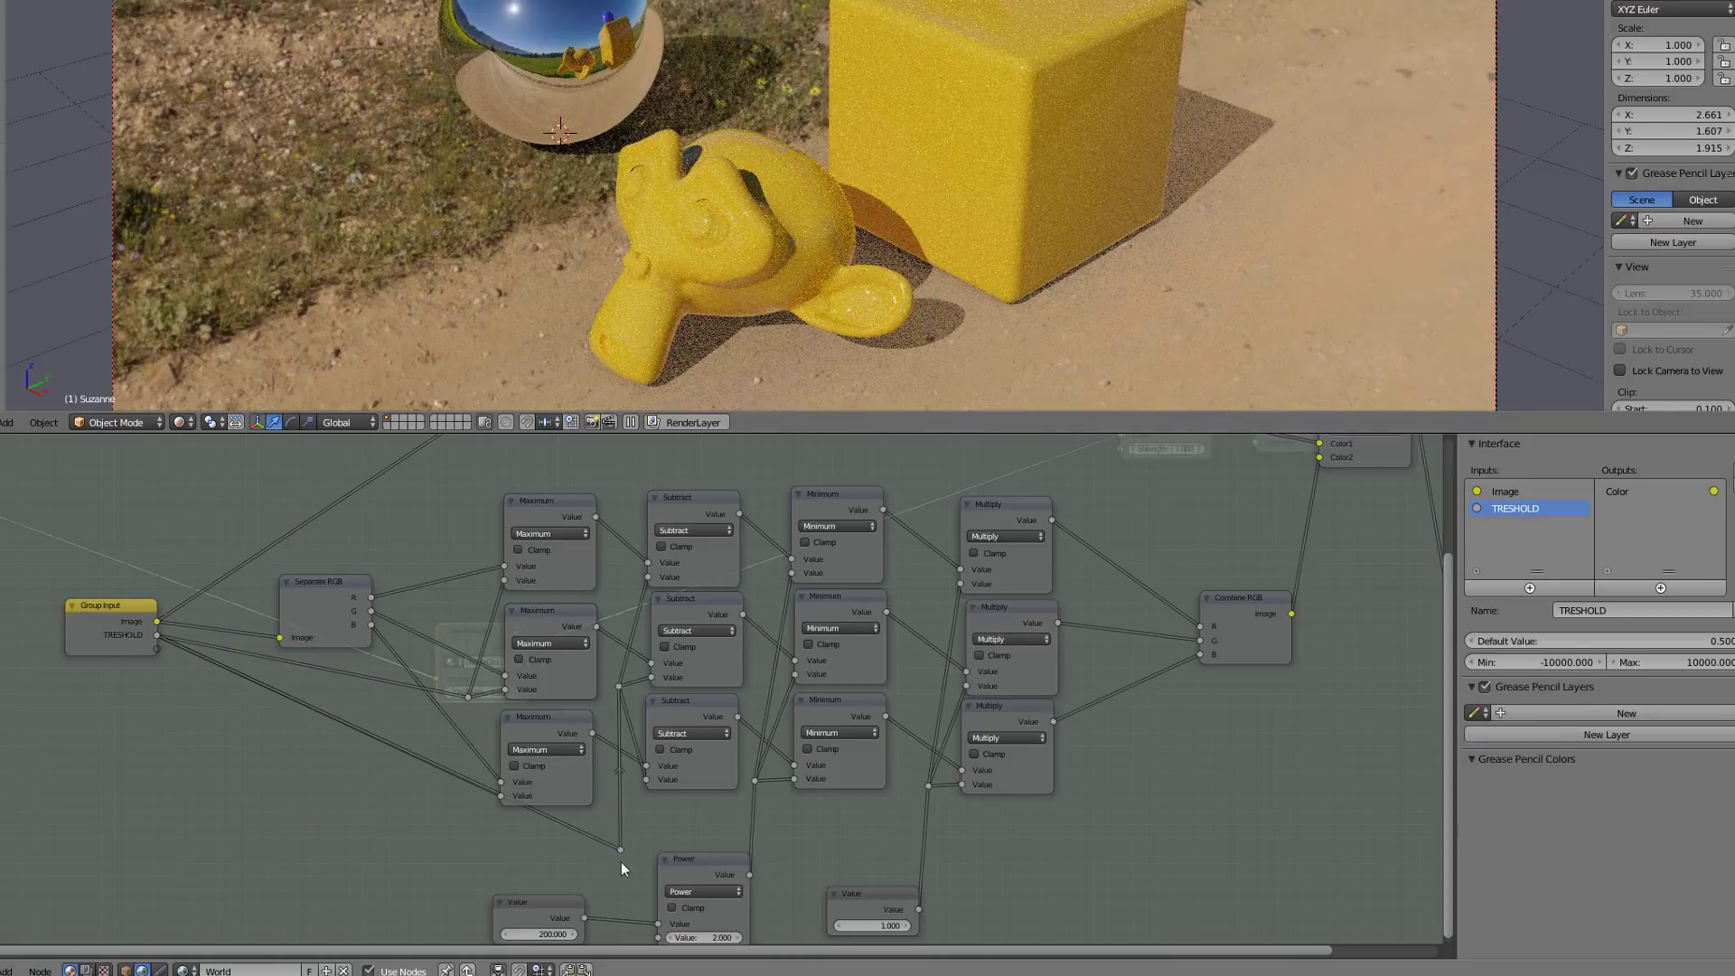
Add a Reroute copy on the TRESHOLD link to the Subtract nodes and route TRESHOLD through the existing Reroute to the Maximum nodes.
click(620, 851)
key(shift+d)
drag(416, 761, 453, 852)
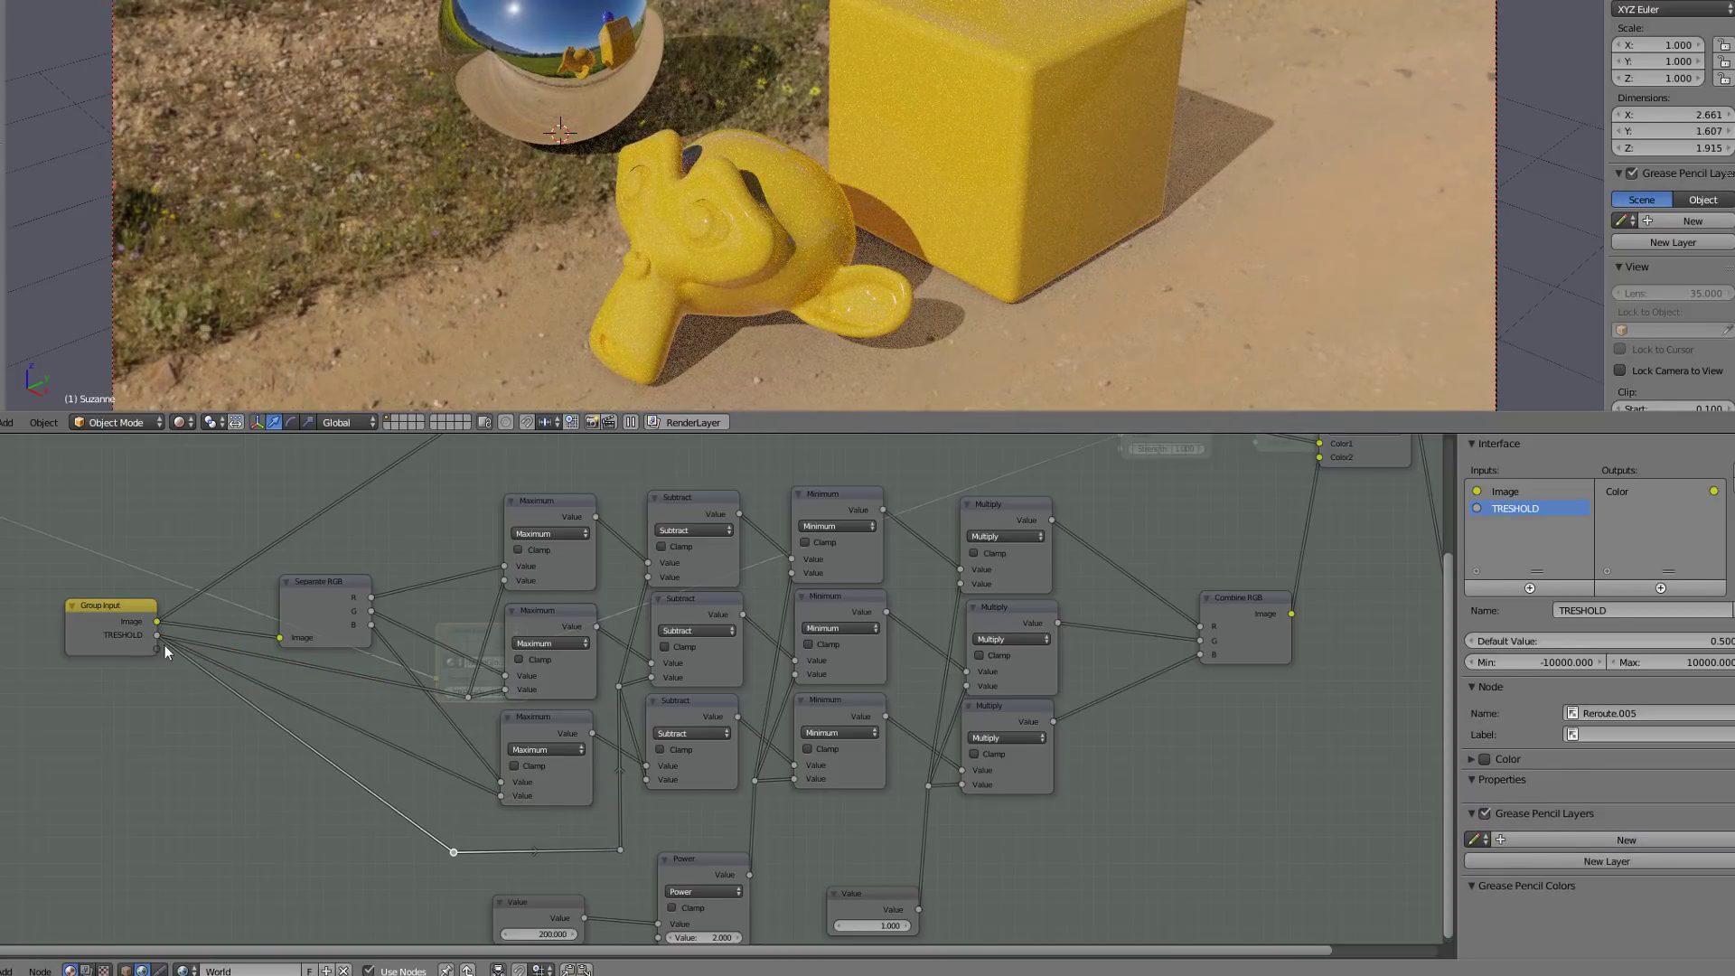
drag(159, 638, 490, 800)
drag(469, 697, 502, 794)
scroll(502, 795, down, 4)
middle_drag(502, 795, 452, 745)
scroll(452, 745, up, 2)
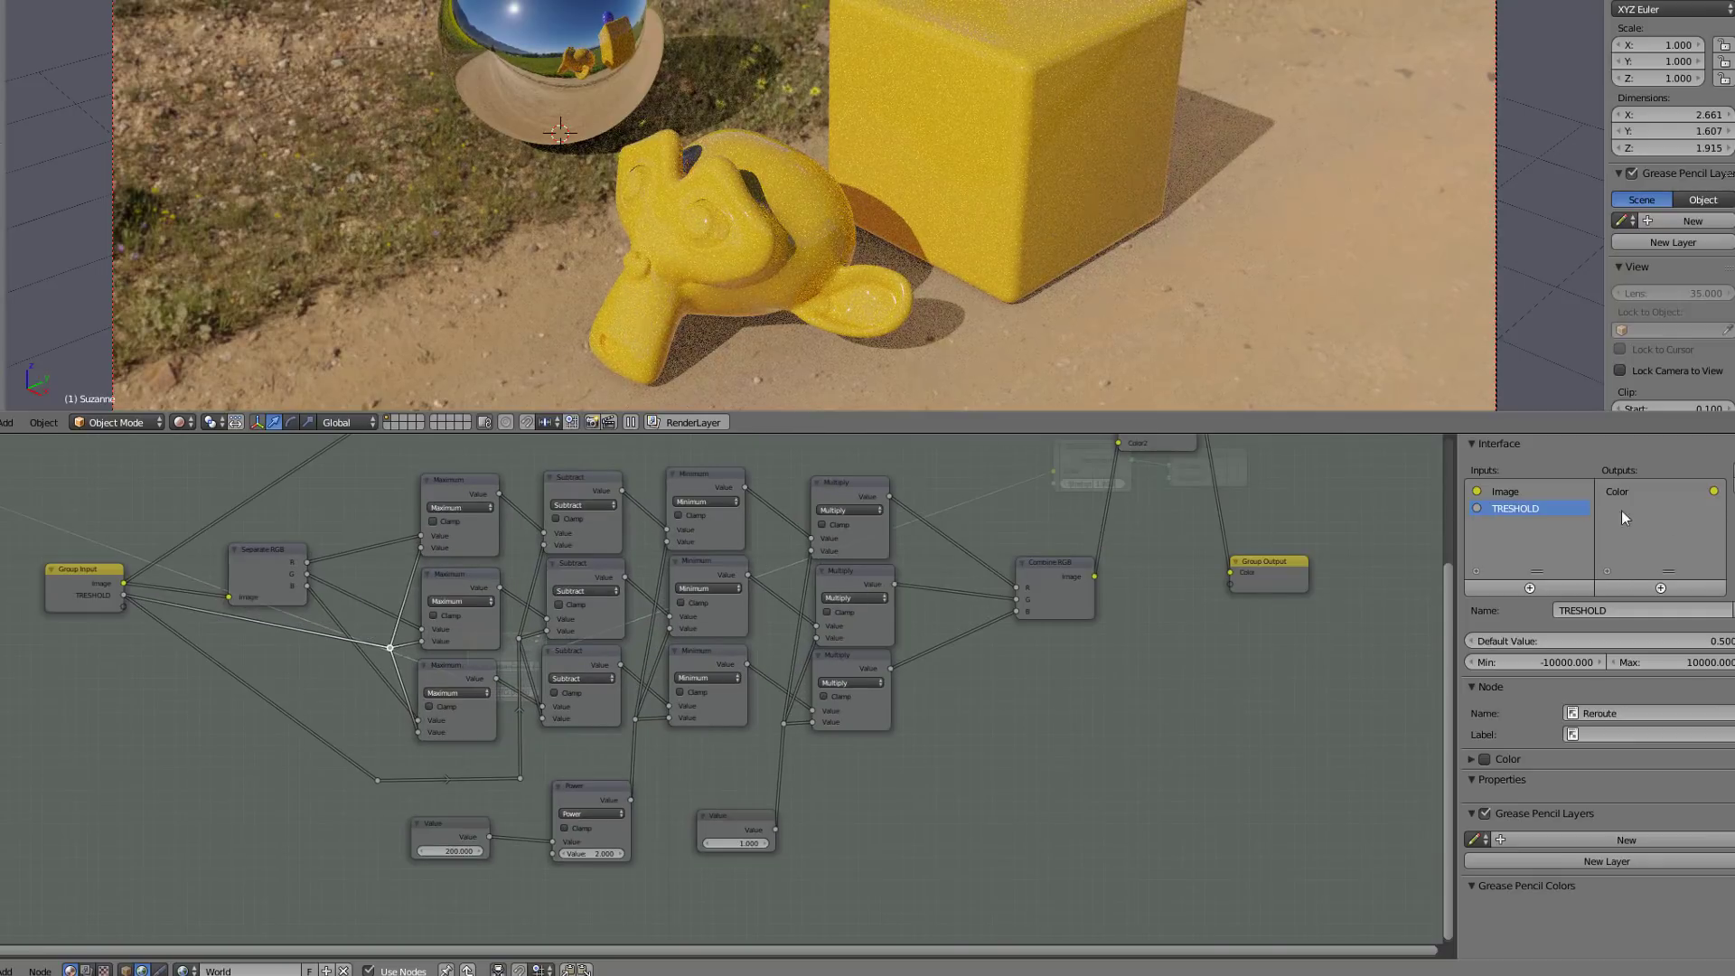
Add a group input named CLAMPING, connect it to the Power node's first value and delete the 200 Value node it replaces.
click(1530, 589)
text(CLAMPING)
key(Return)
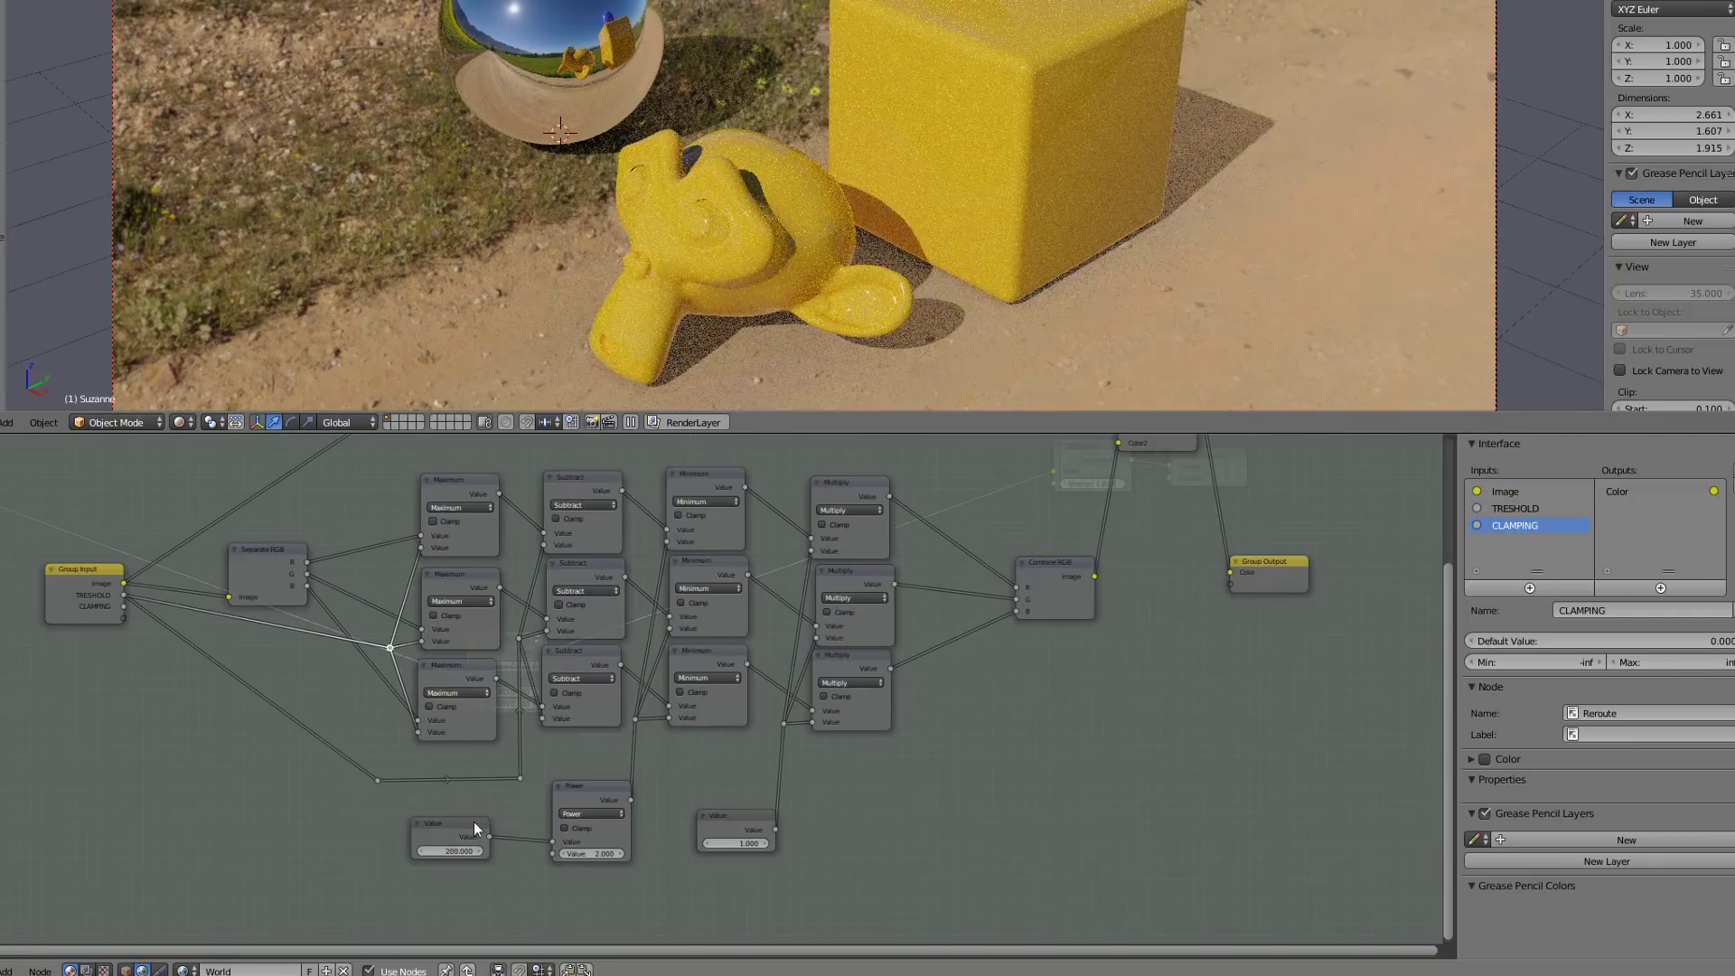
drag(125, 606, 553, 841)
click(453, 837)
key(x)
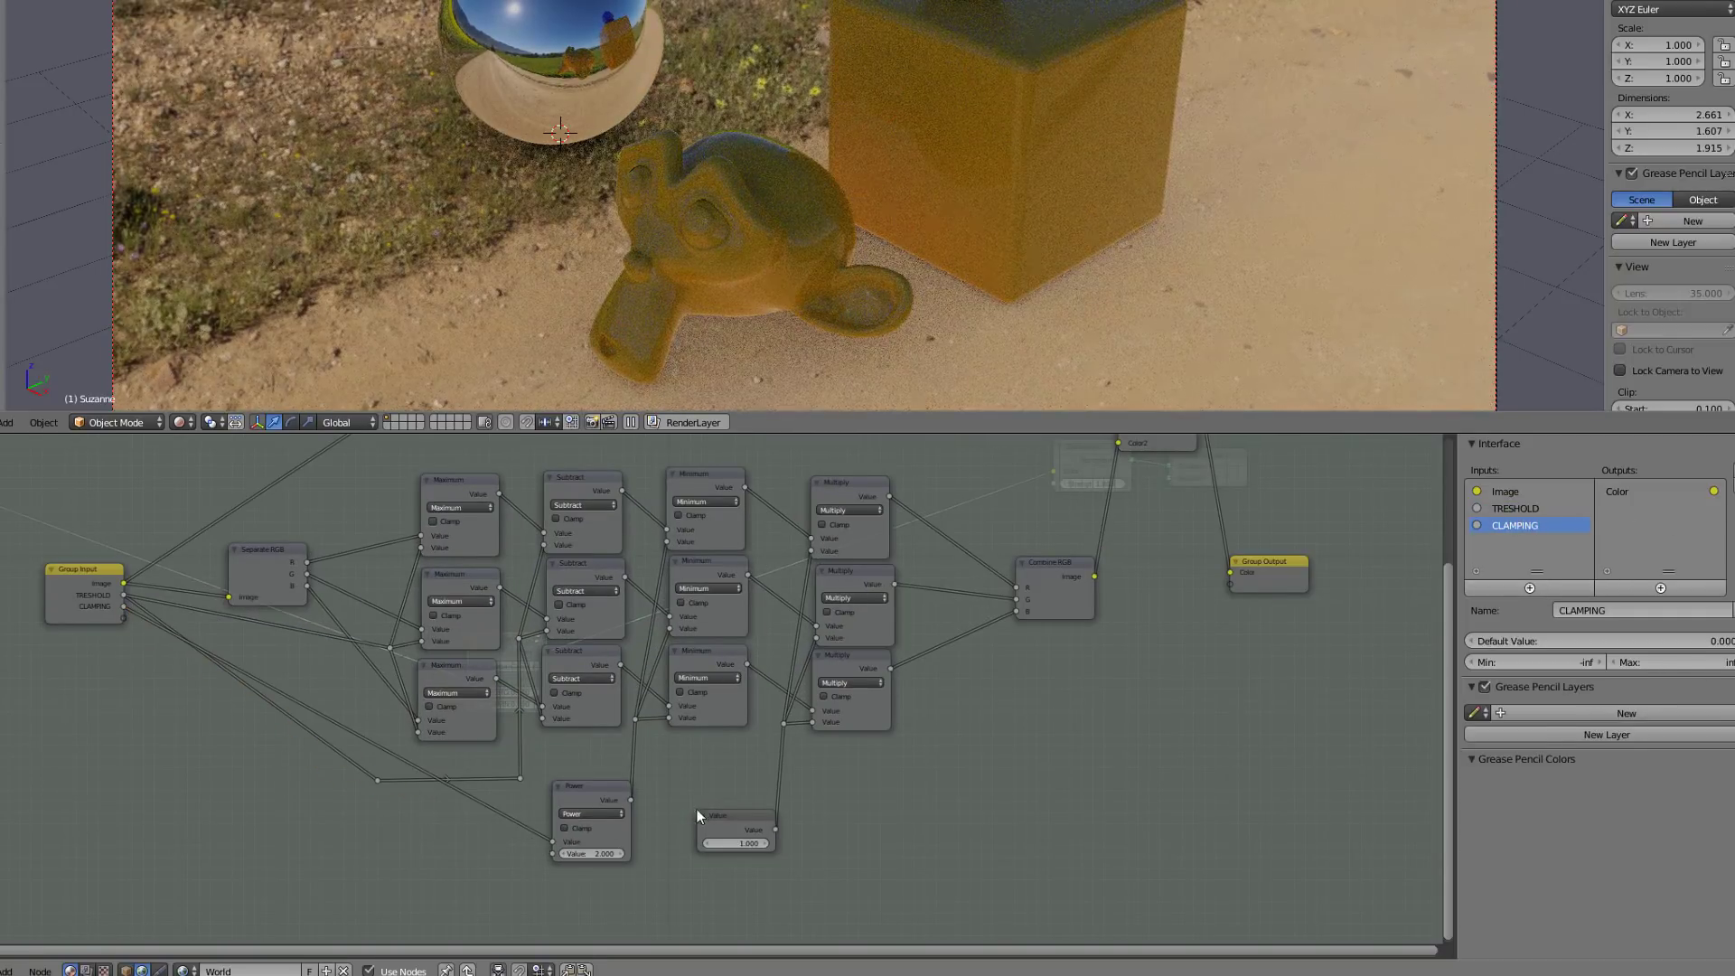
Route CLAMPING to the Power node's first value through a copied Reroute and clear the leftover direct link.
click(378, 780)
key(shift+d)
click(349, 829)
drag(124, 606, 349, 829)
drag(349, 828, 552, 842)
key(g)
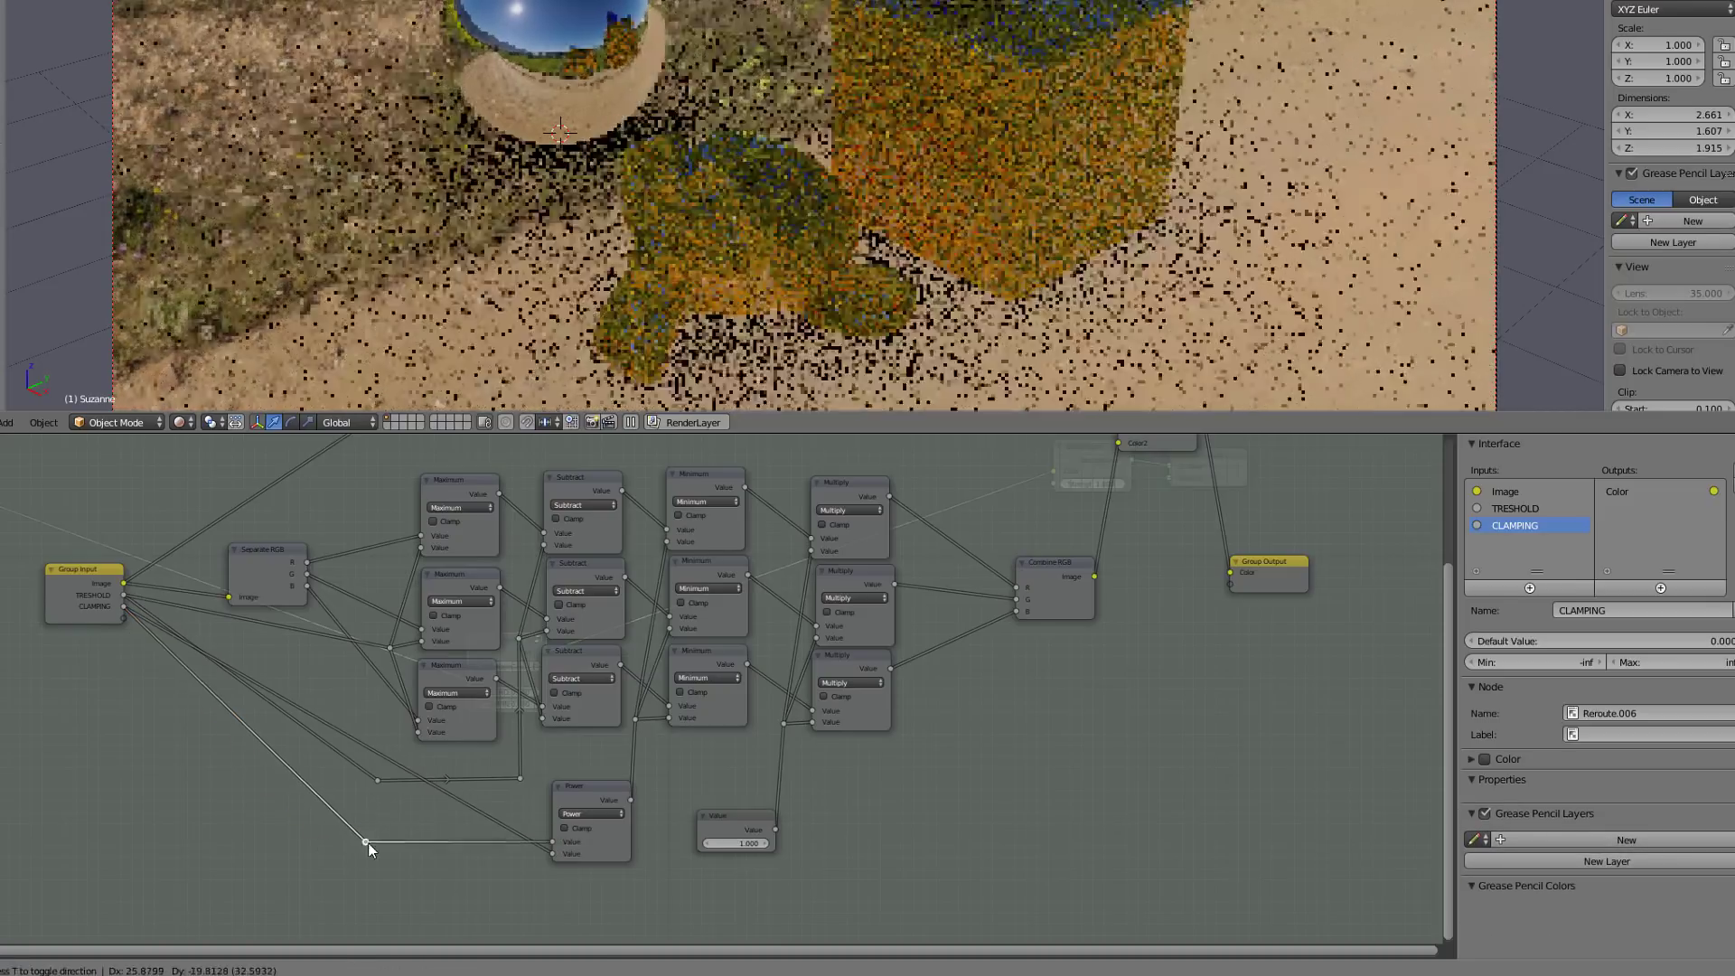
click(375, 839)
drag(125, 606, 493, 864)
Add another group input and name it FACTOR.
click(1529, 588)
double_click(1530, 542)
text(FACTOR)
key(Return)
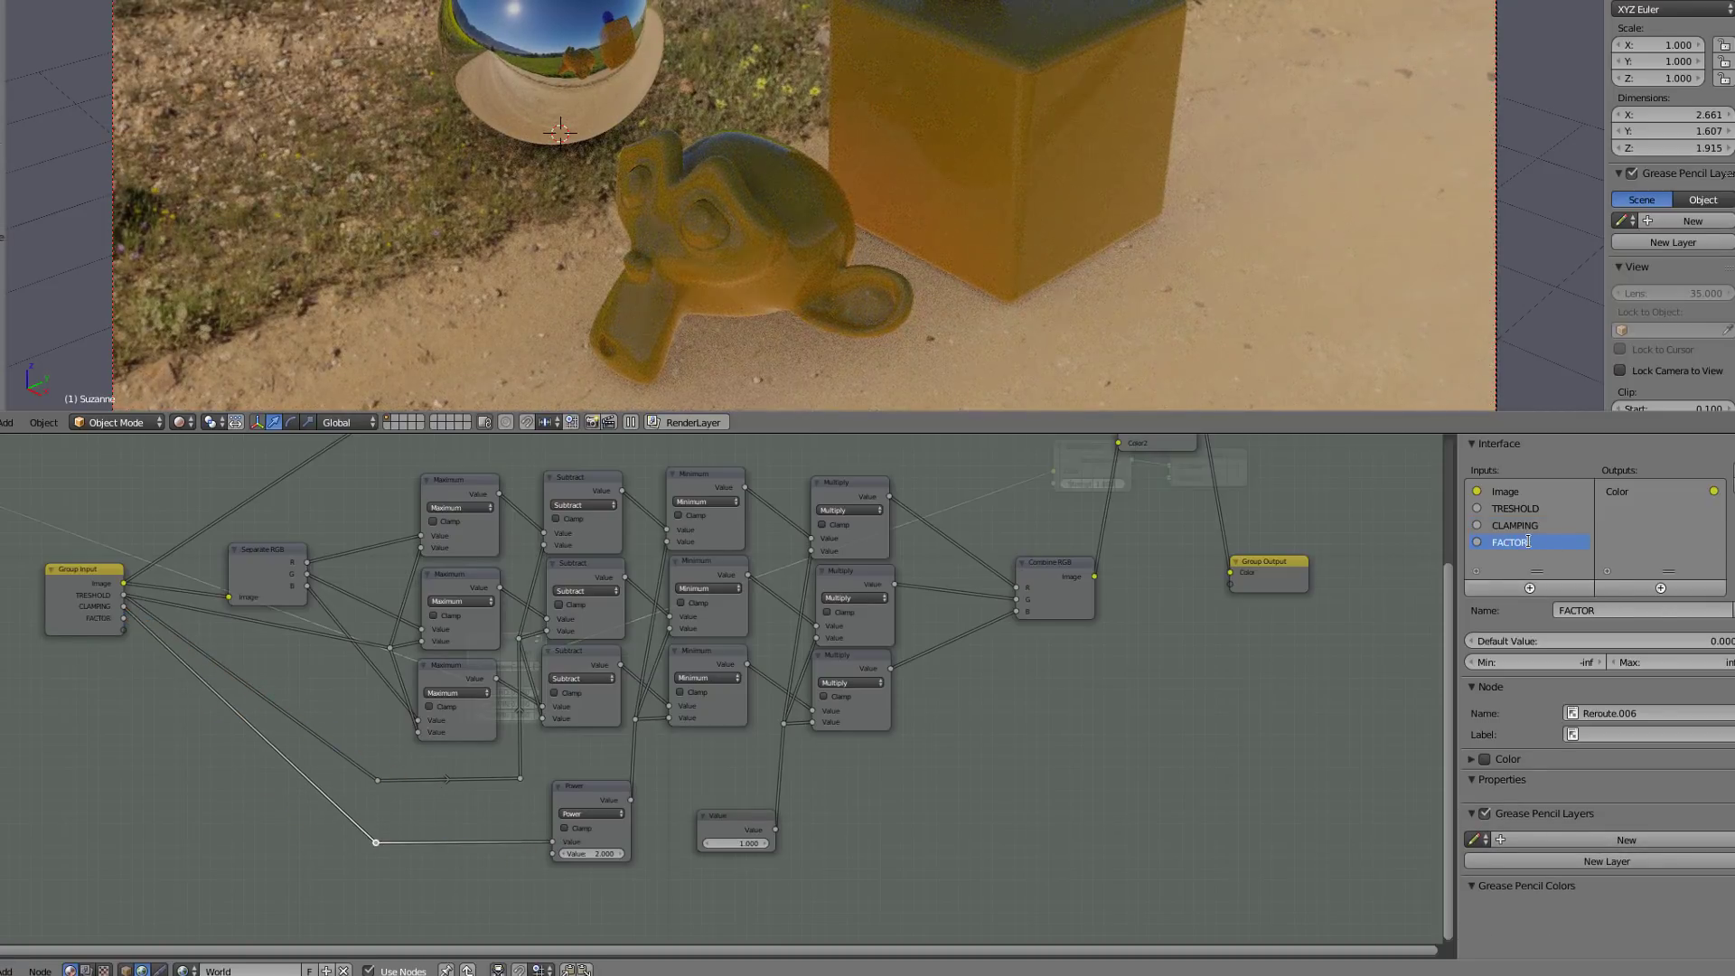
Route FACTOR through Reroutes below the Power node to the Multiply nodes' Reroute and delete the old multiplier Value node.
middle_drag(531, 733, 544, 679)
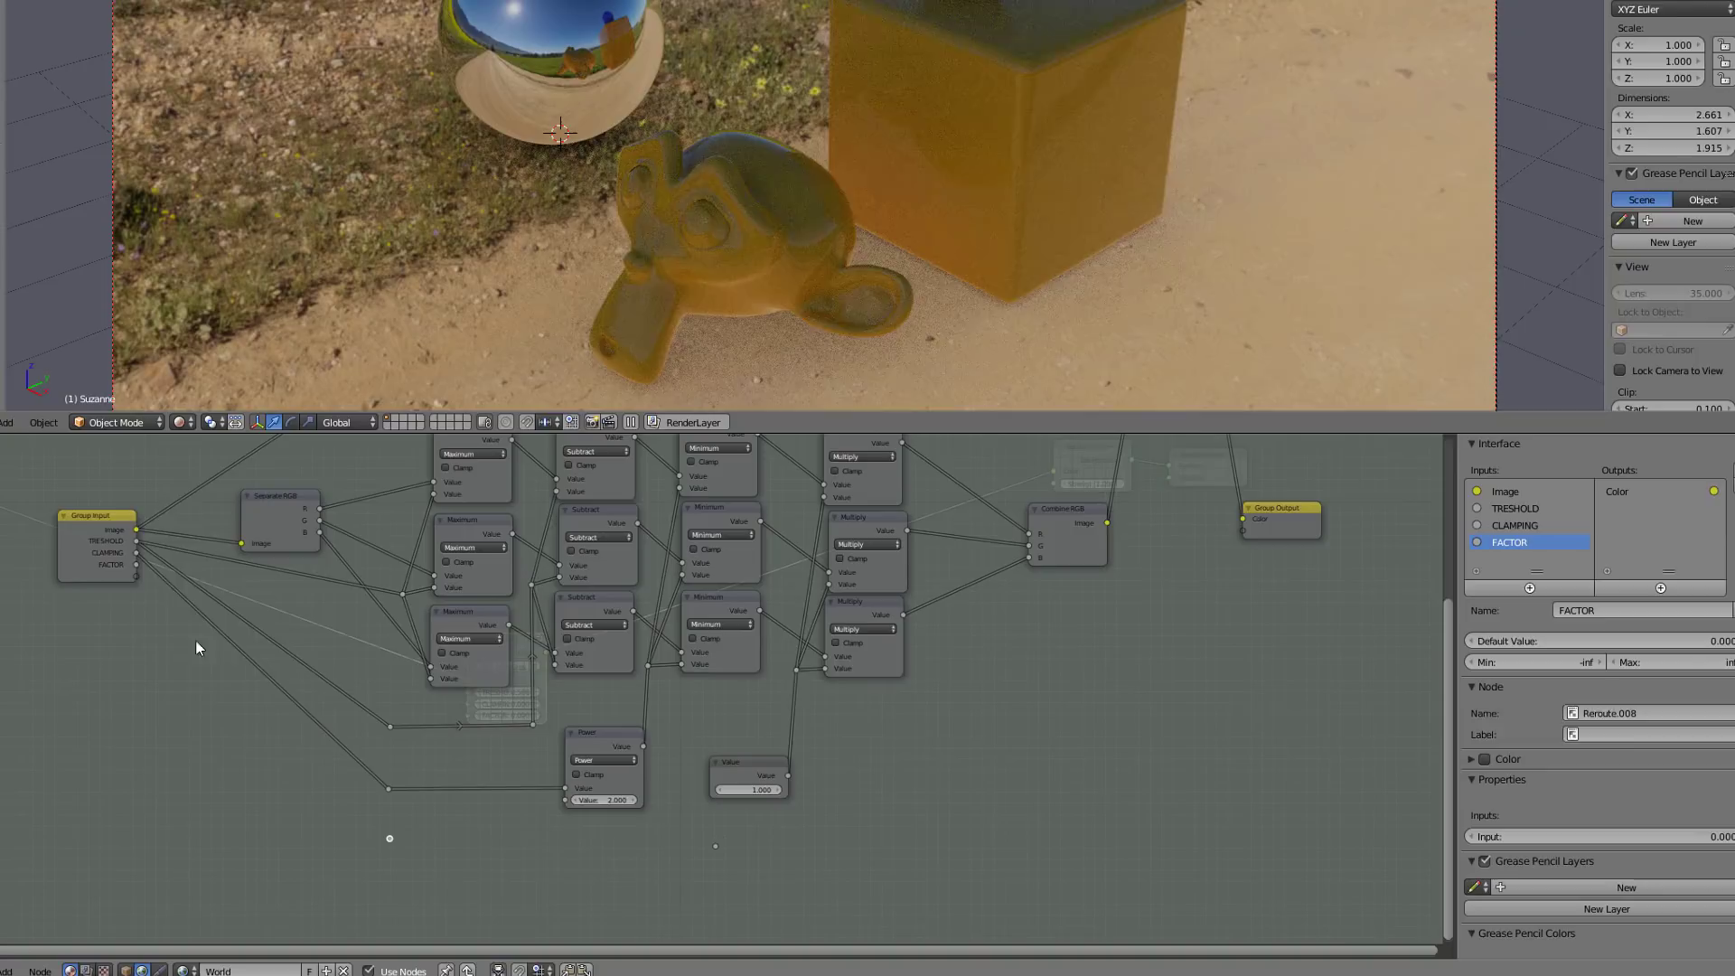
drag(135, 565, 390, 839)
drag(389, 838, 796, 669)
click(736, 762)
key(x)
right_click(718, 843)
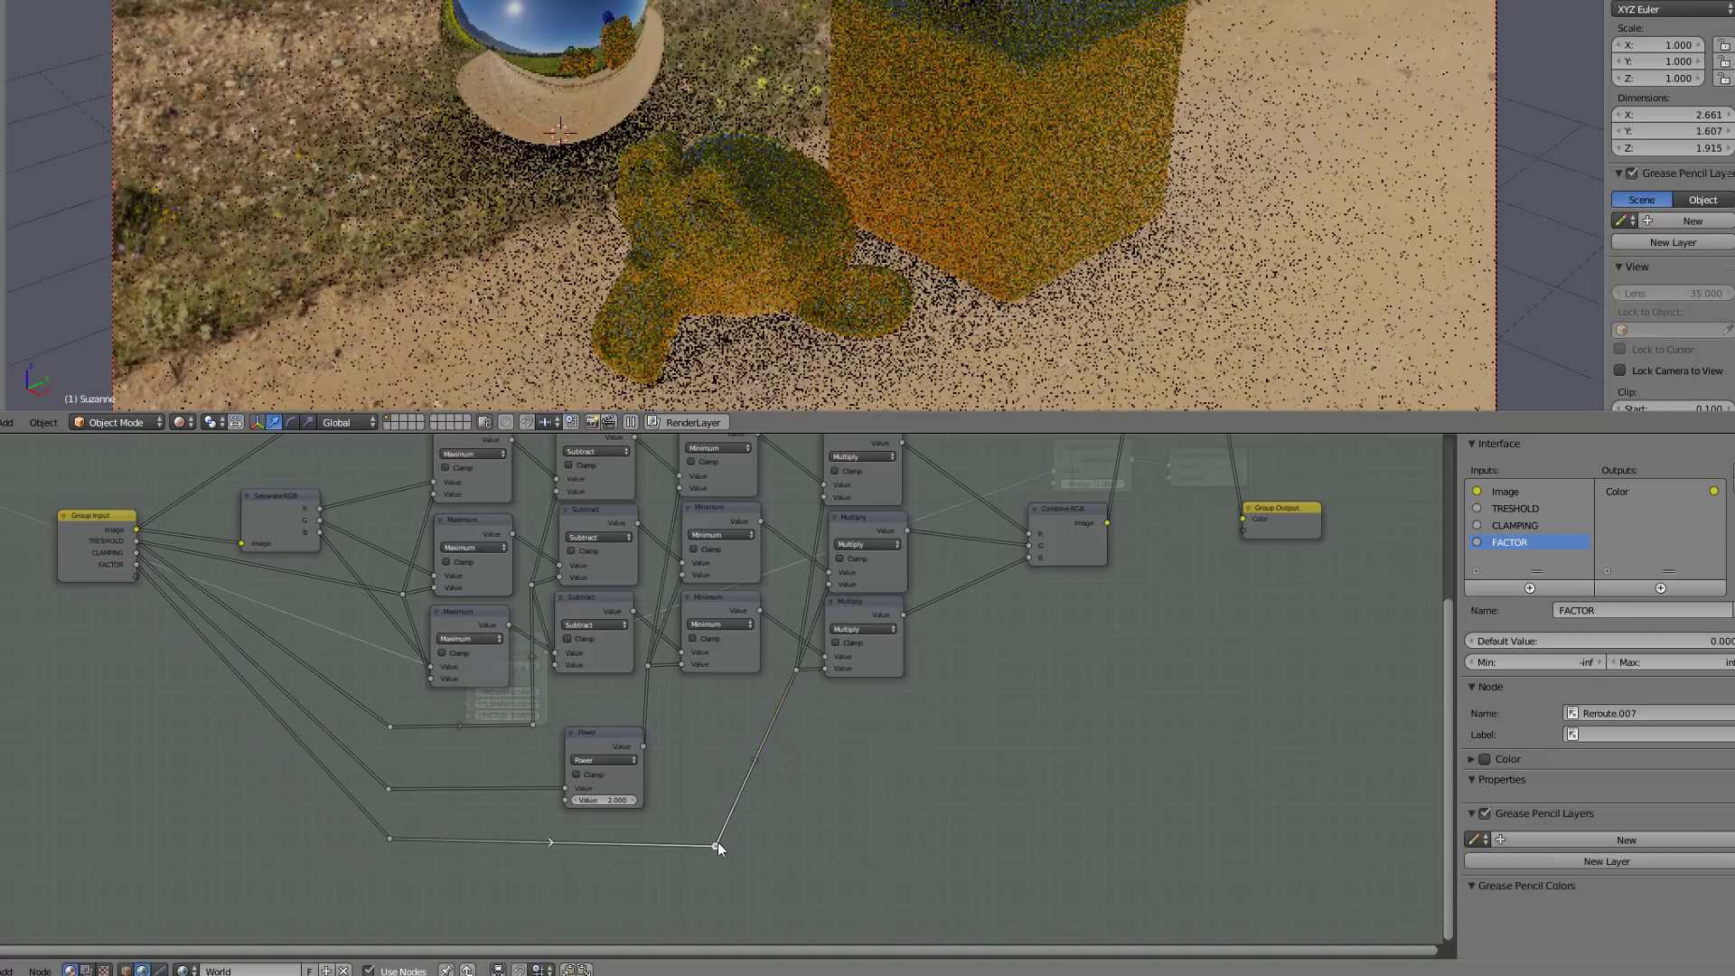
key(g)
click(714, 832)
Move the Add and Group Output nodes closer to the rest of the group's node tree and leave the group.
middle_drag(989, 691, 872, 790)
scroll(871, 798, down, 2)
drag(933, 495, 932, 534)
drag(1027, 644, 1038, 555)
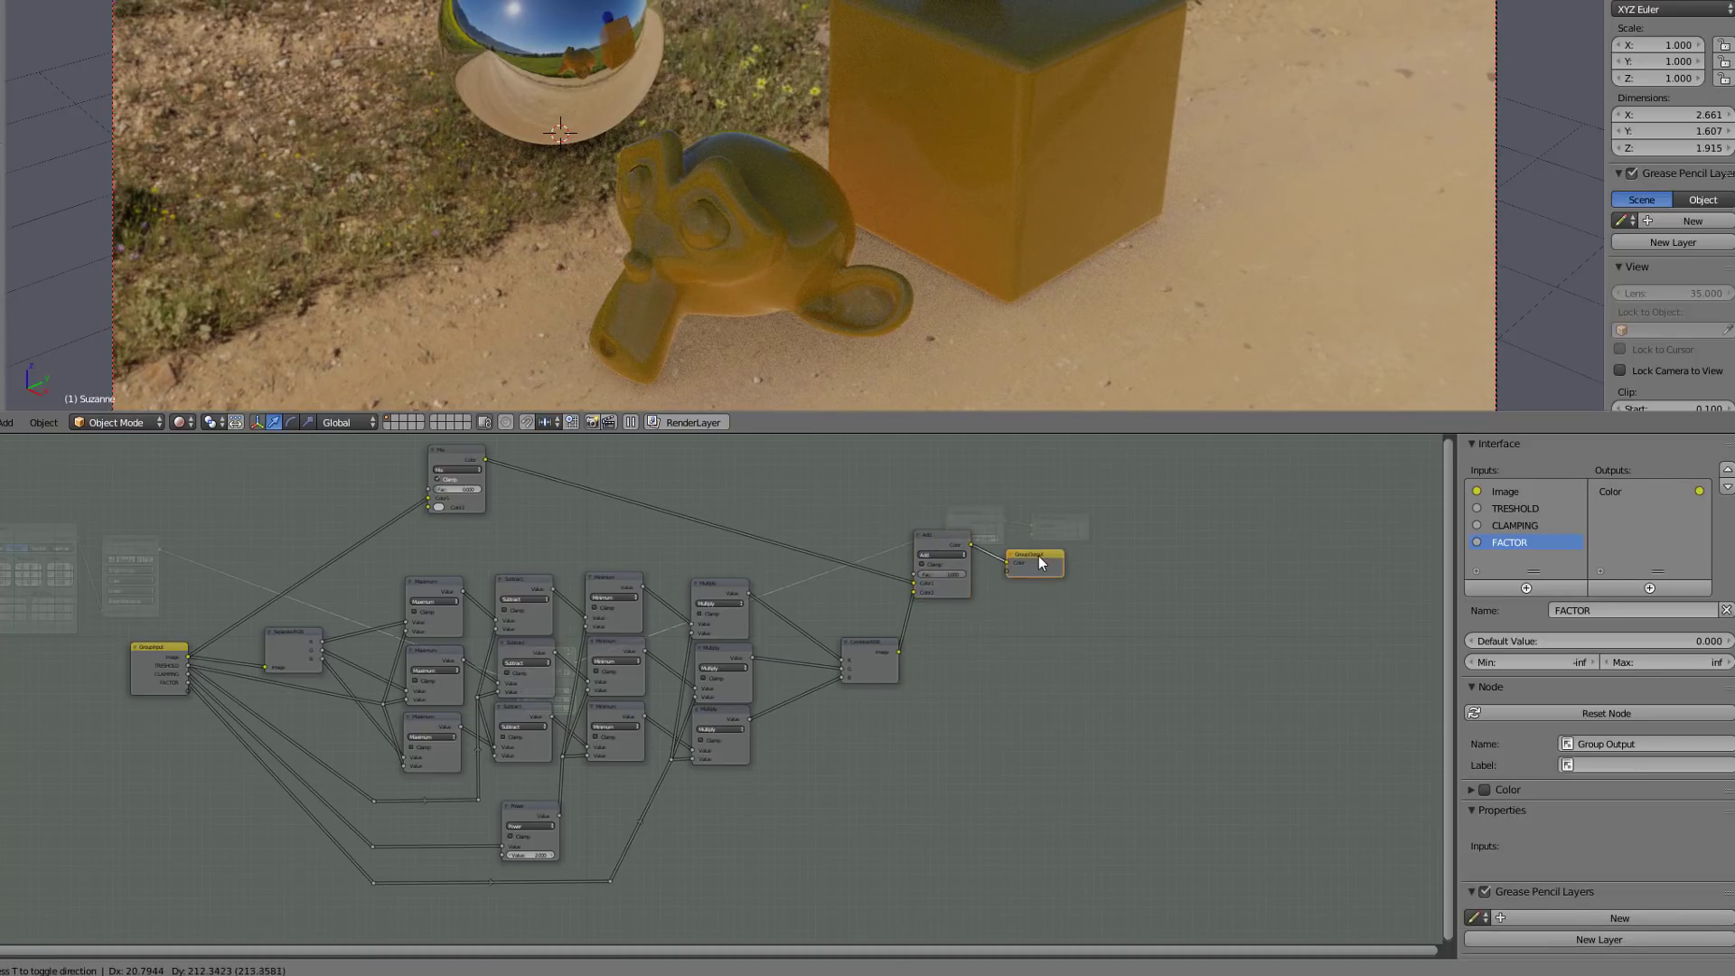
ctrl+scroll(925, 763, left, 3)
key(Tab)
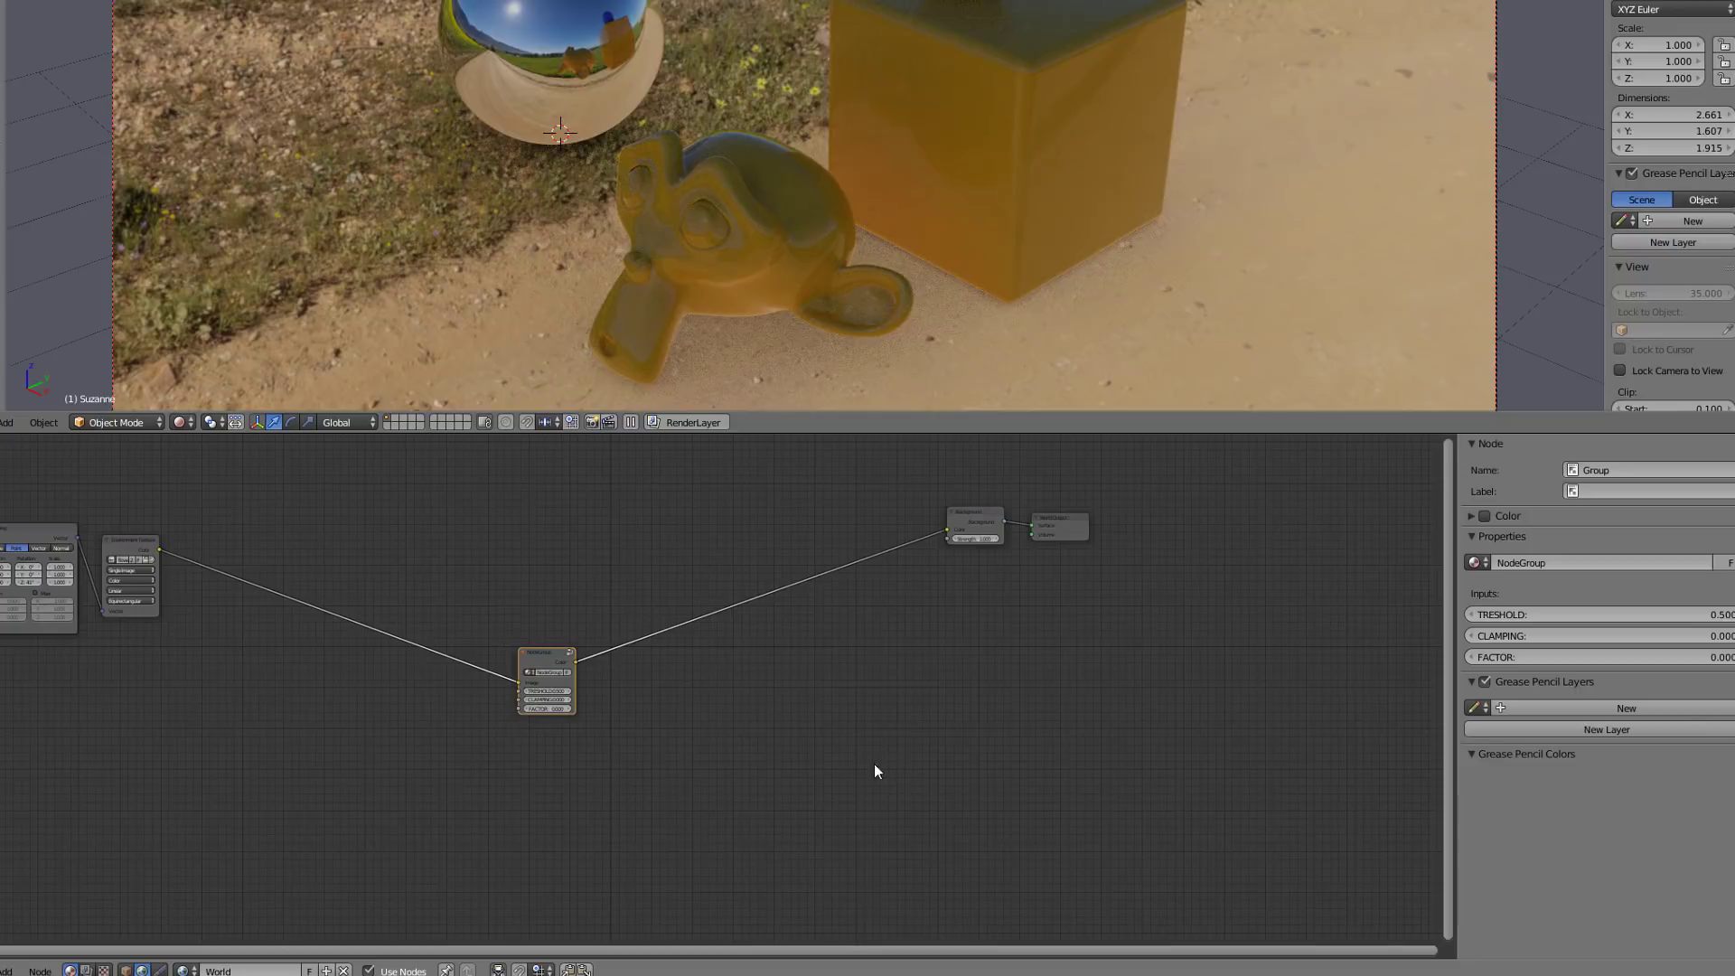
Widen the group node and rename the group HDR-CONTROLER.
scroll(705, 755, up, 6)
drag(484, 632, 334, 633)
click(386, 638)
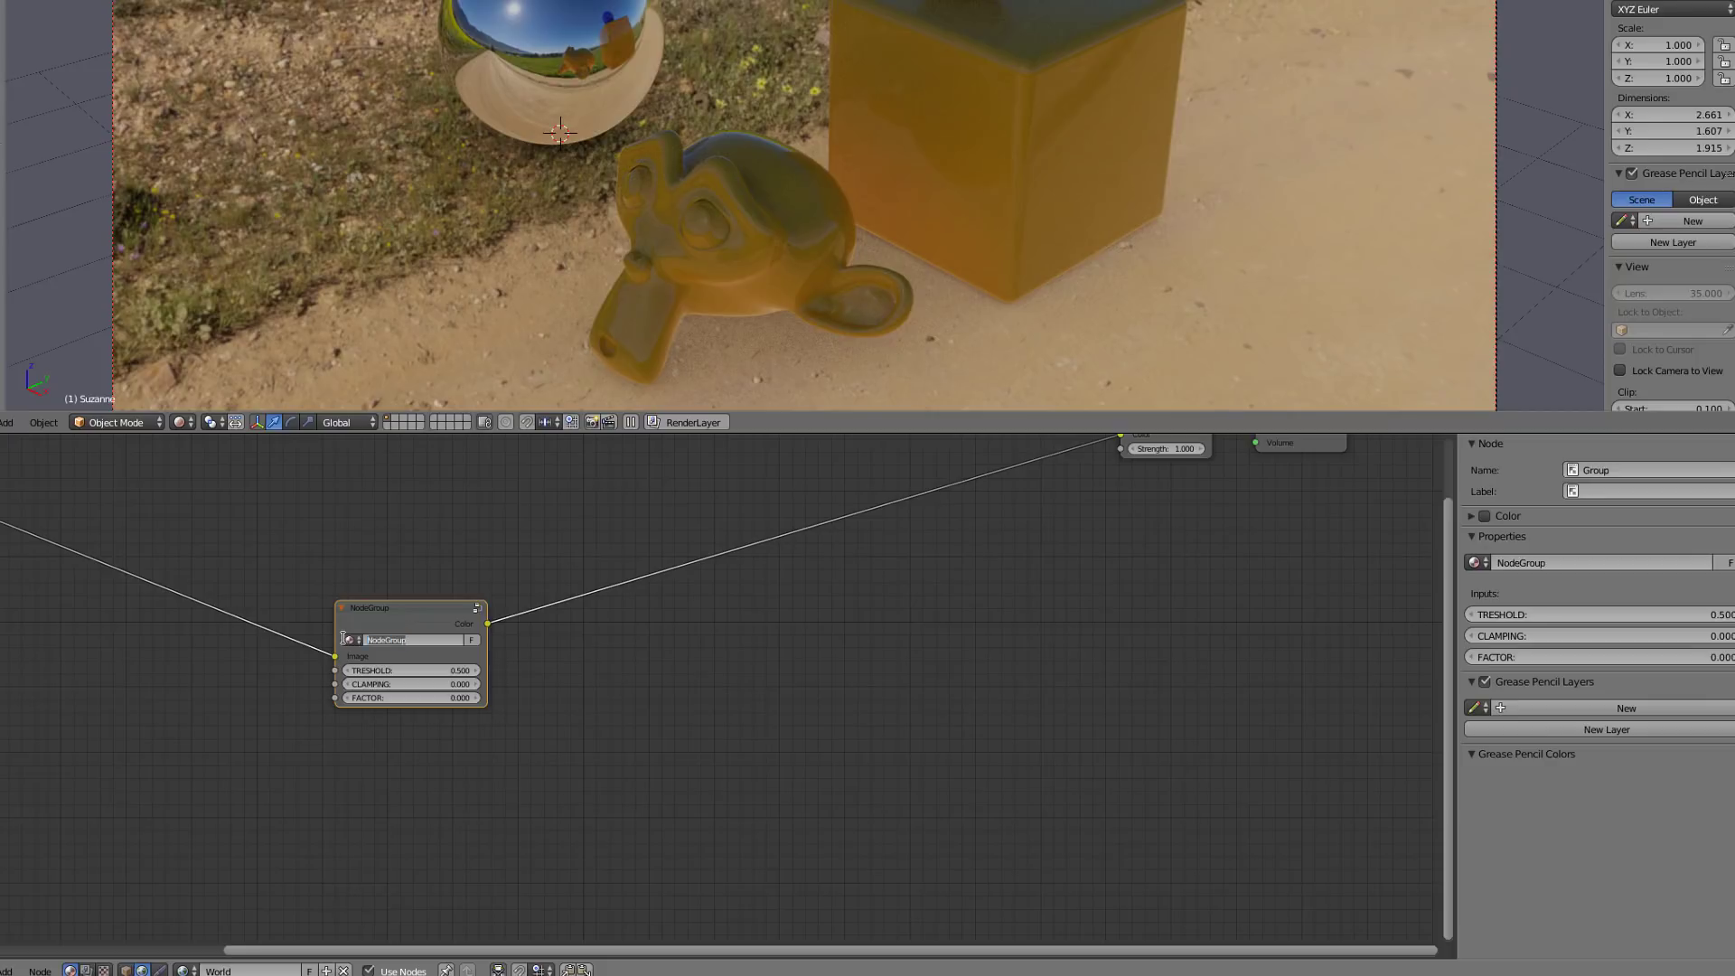
text(HDR-CONTROLER)
key(Return)
Enable a custom color on the HDR-CONTROLER node and make it a bright yellow.
click(1479, 514)
click(1515, 561)
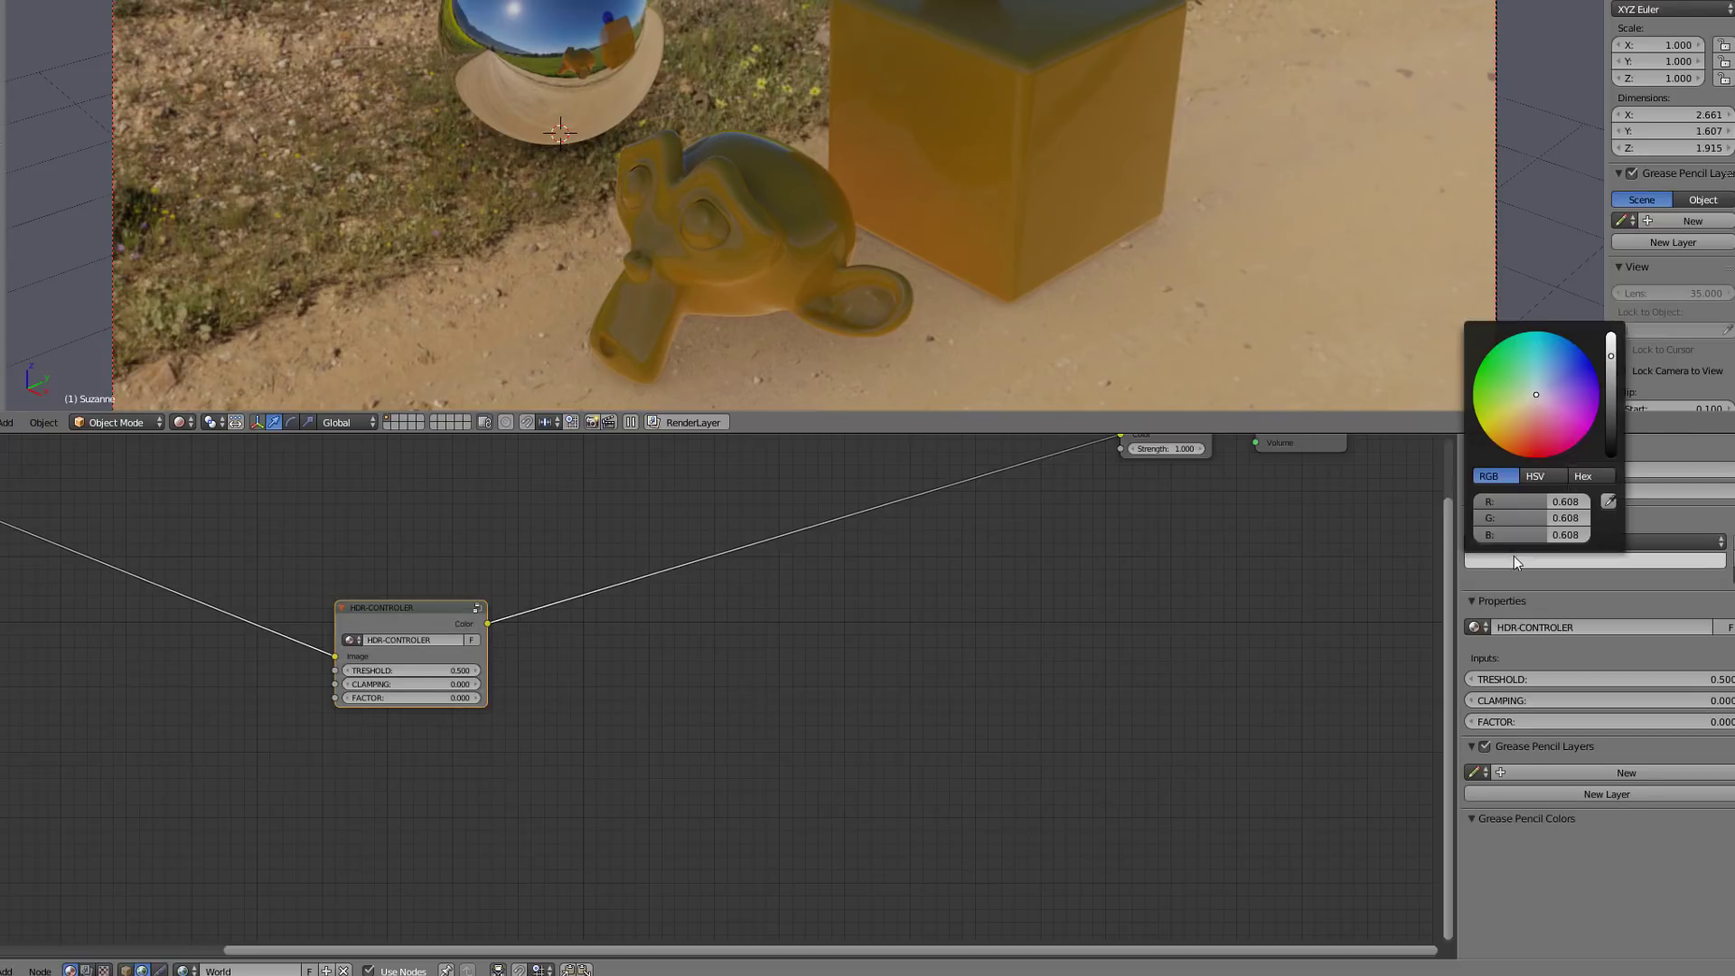
click(1521, 412)
drag(1611, 357, 1612, 339)
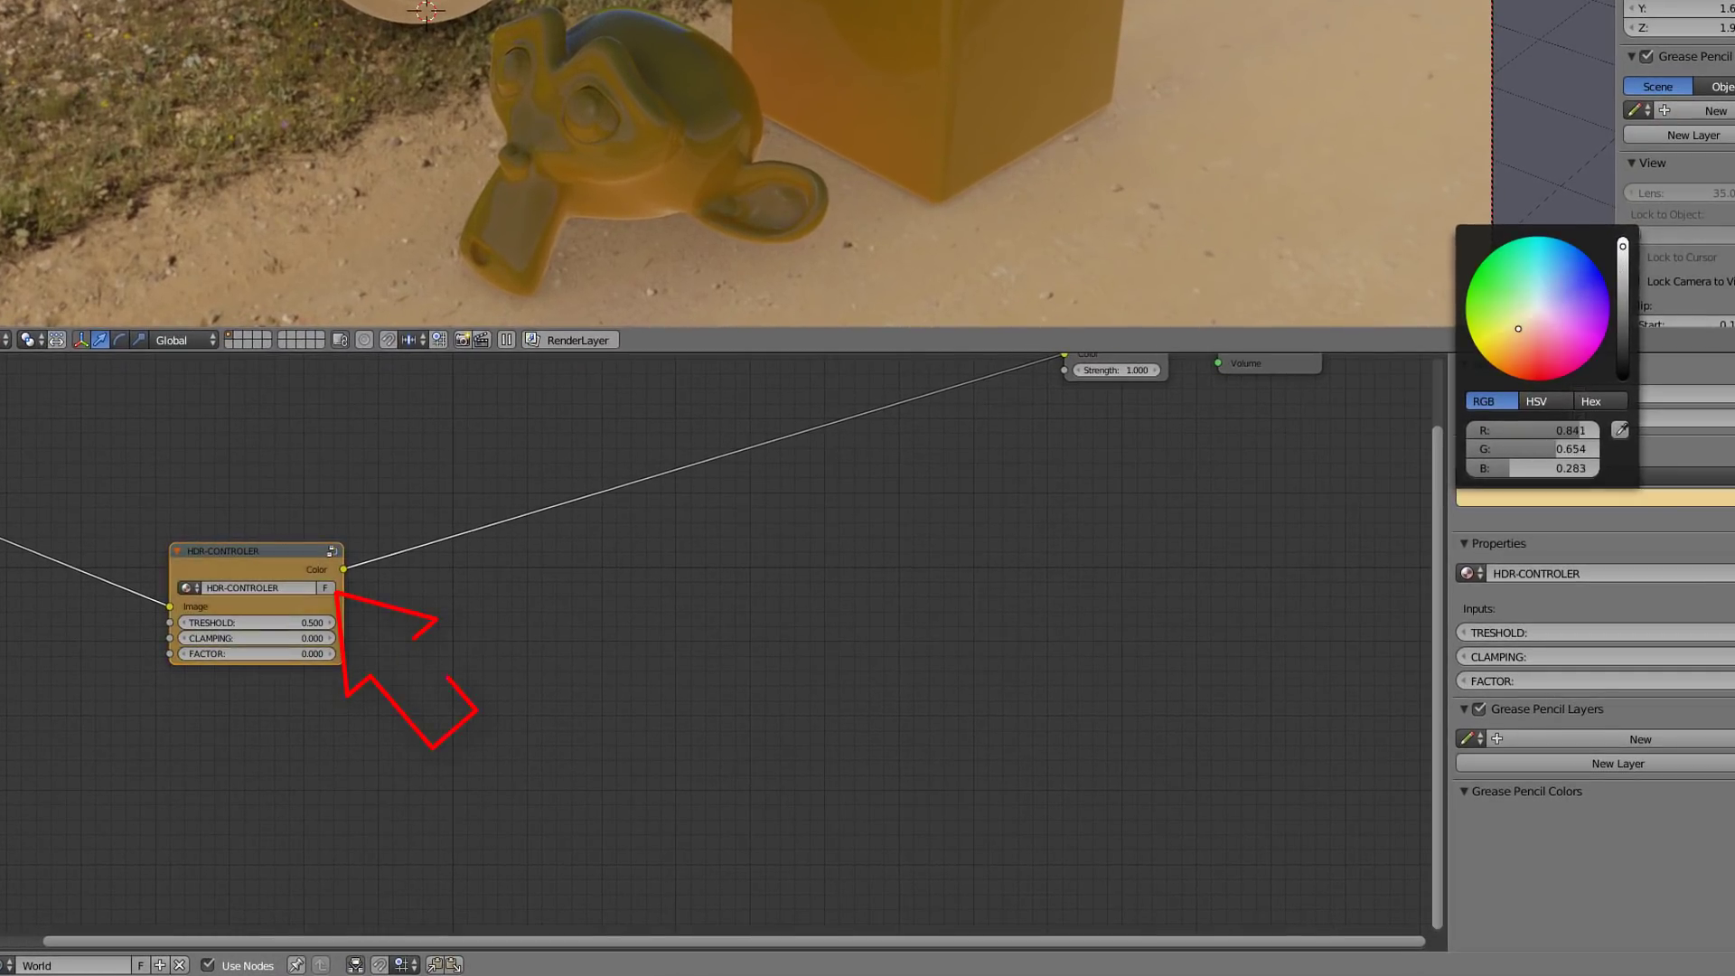
drag(1624, 247, 1623, 239)
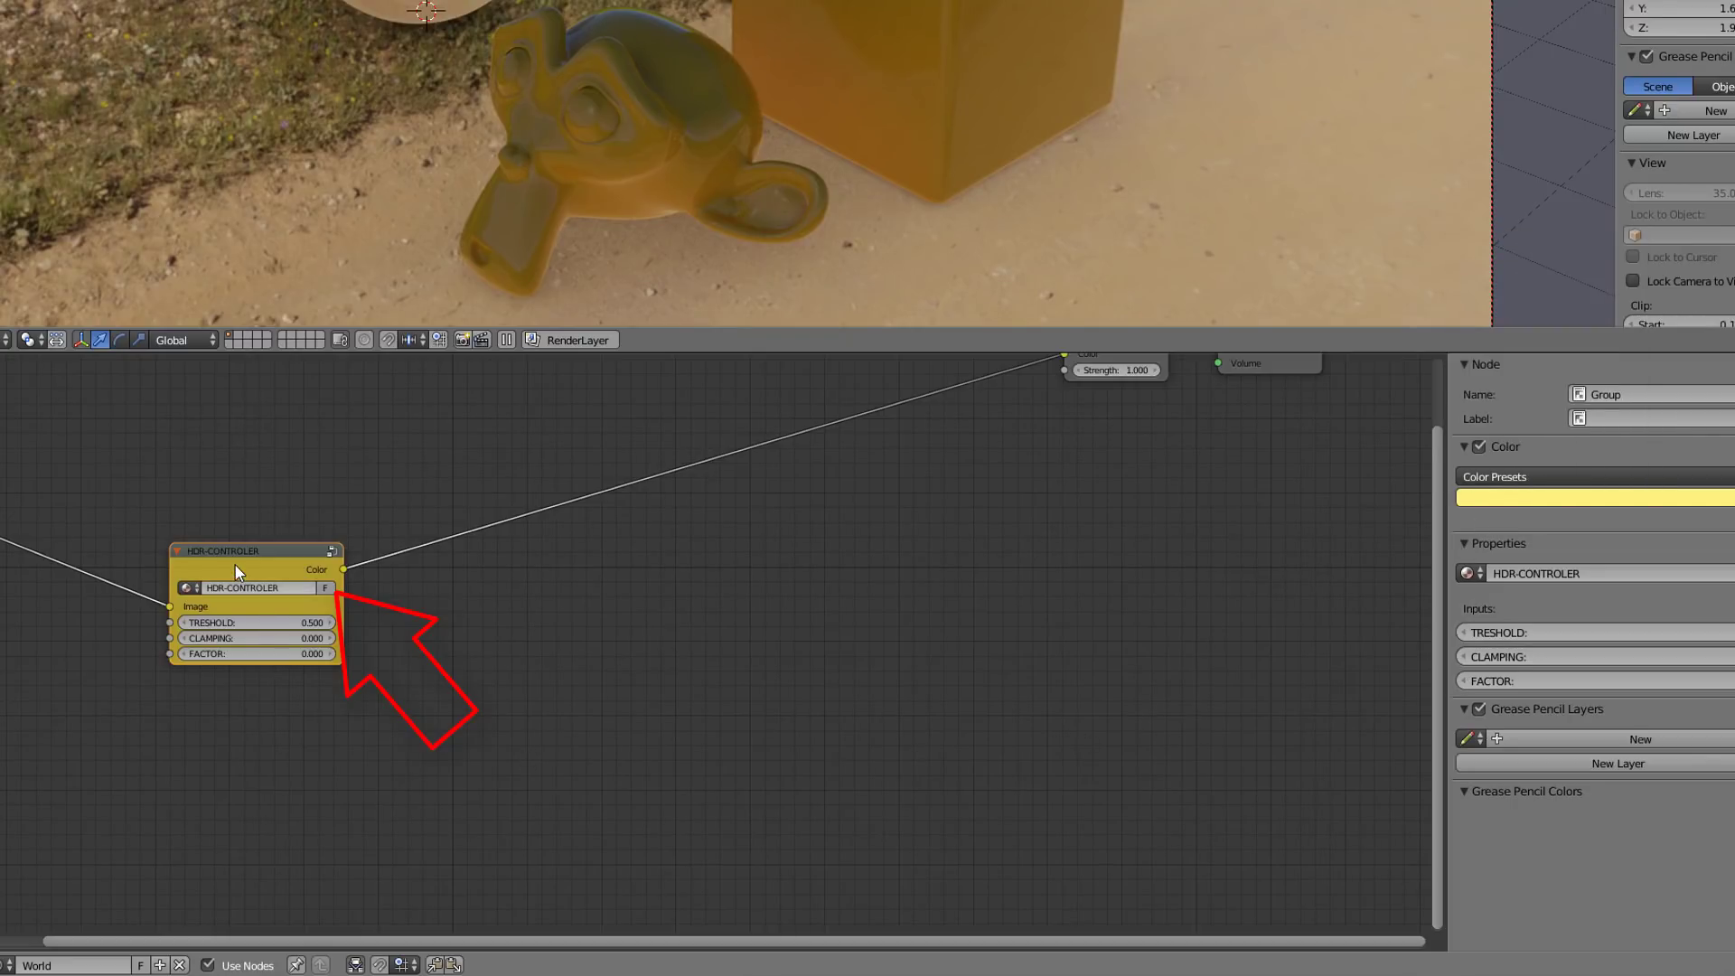
Enter the HDR-CONTROLER group and set the TRESHOLD input's default value to 1.
key(Tab)
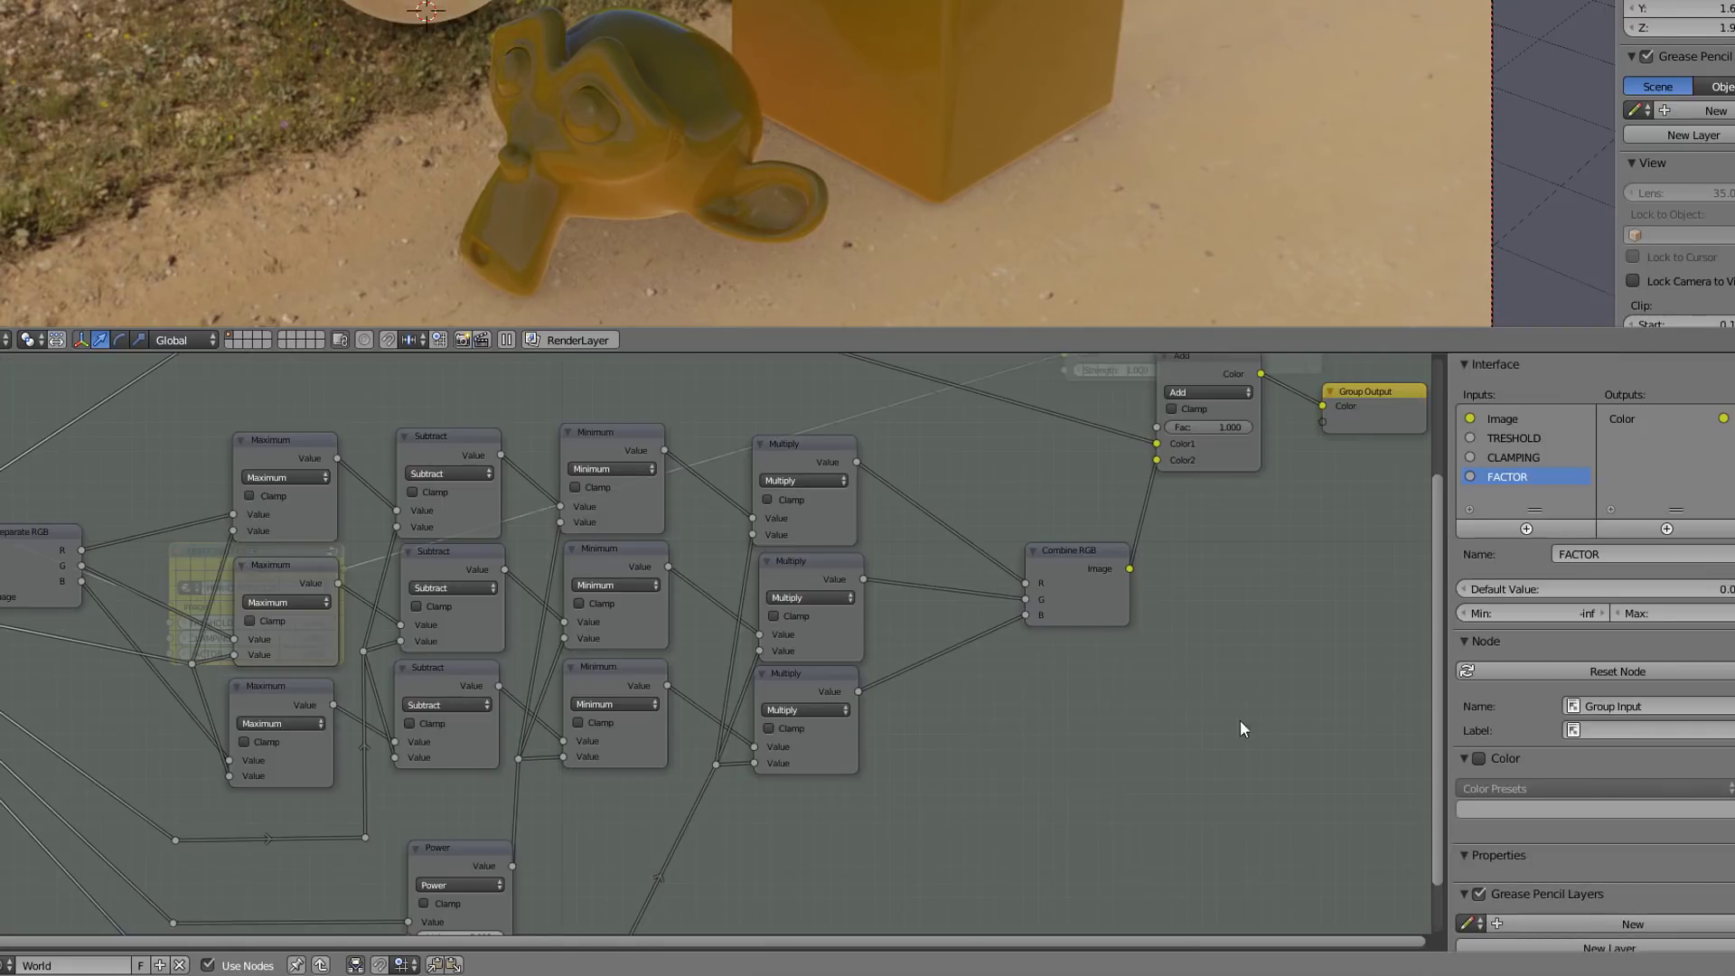
click(1504, 439)
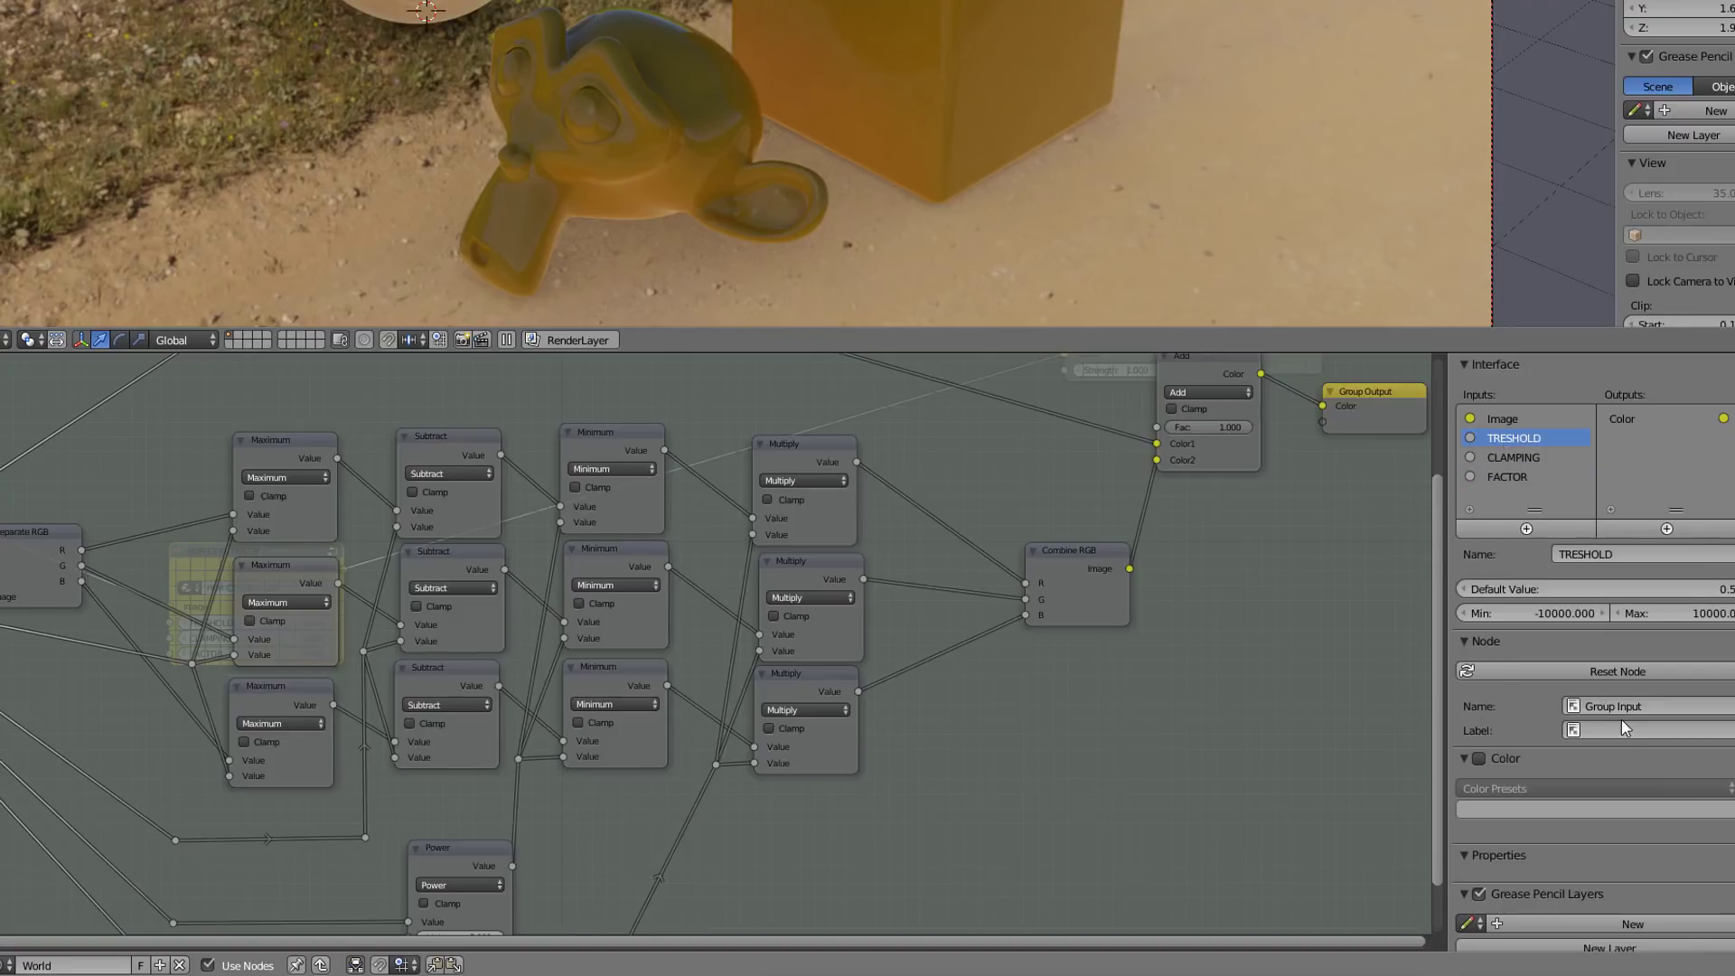
click(1627, 589)
text(1)
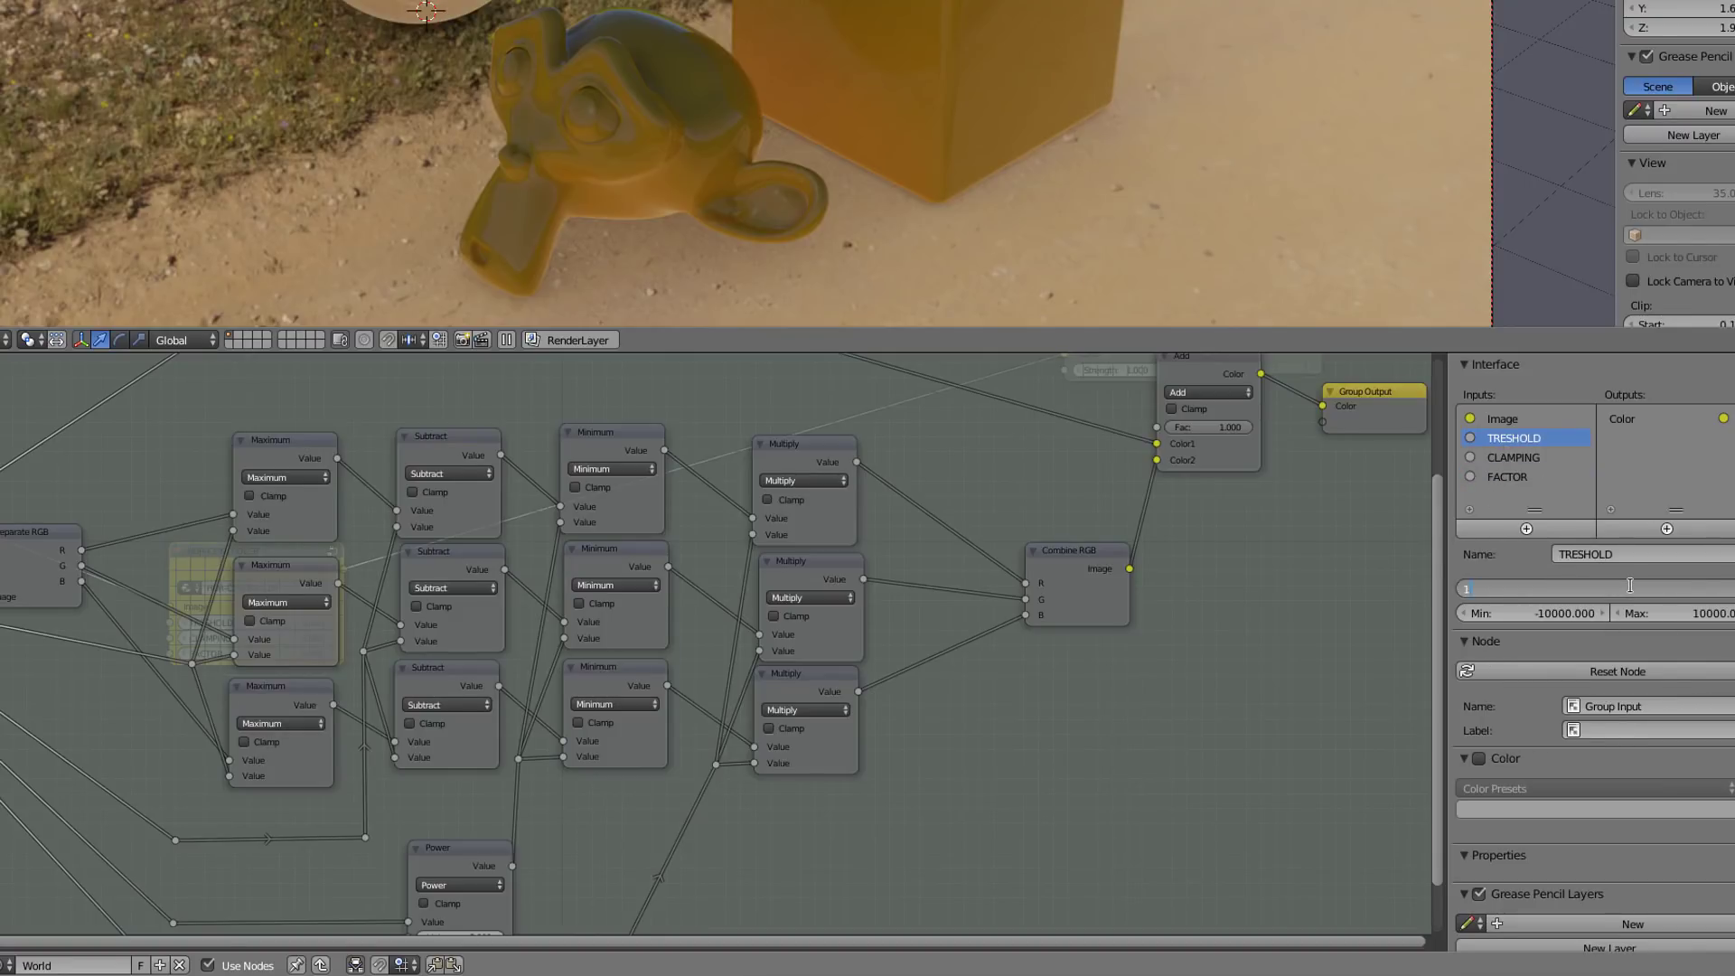
key(Return)
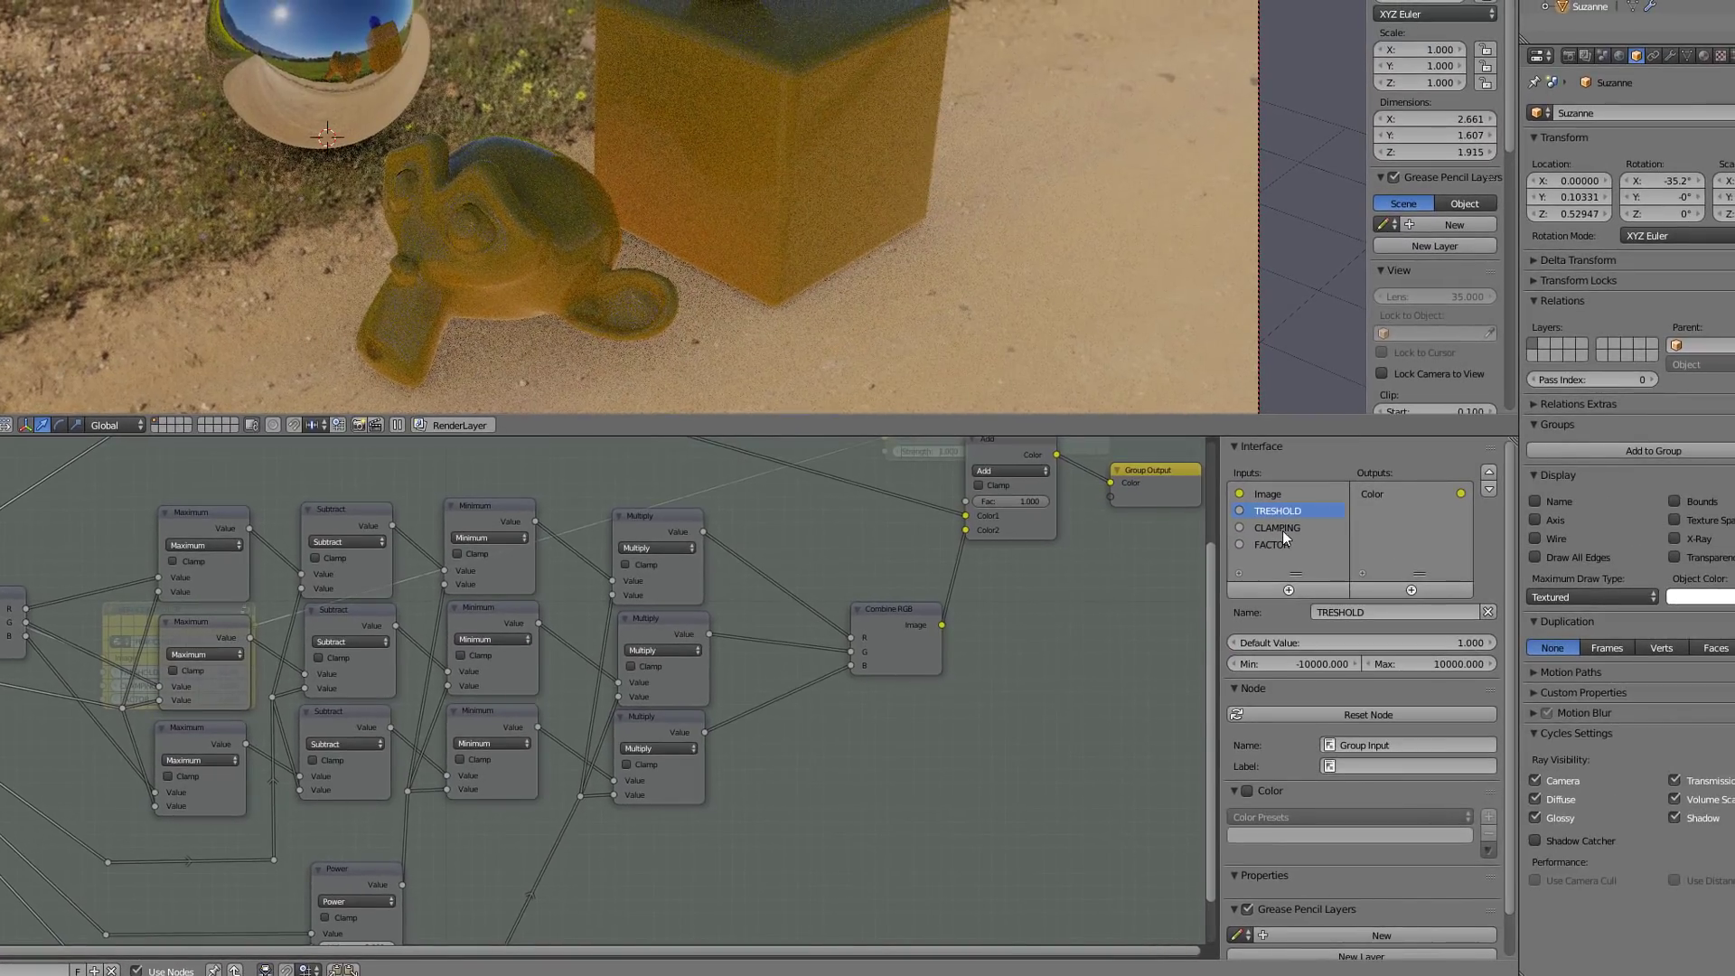
click(1400, 663)
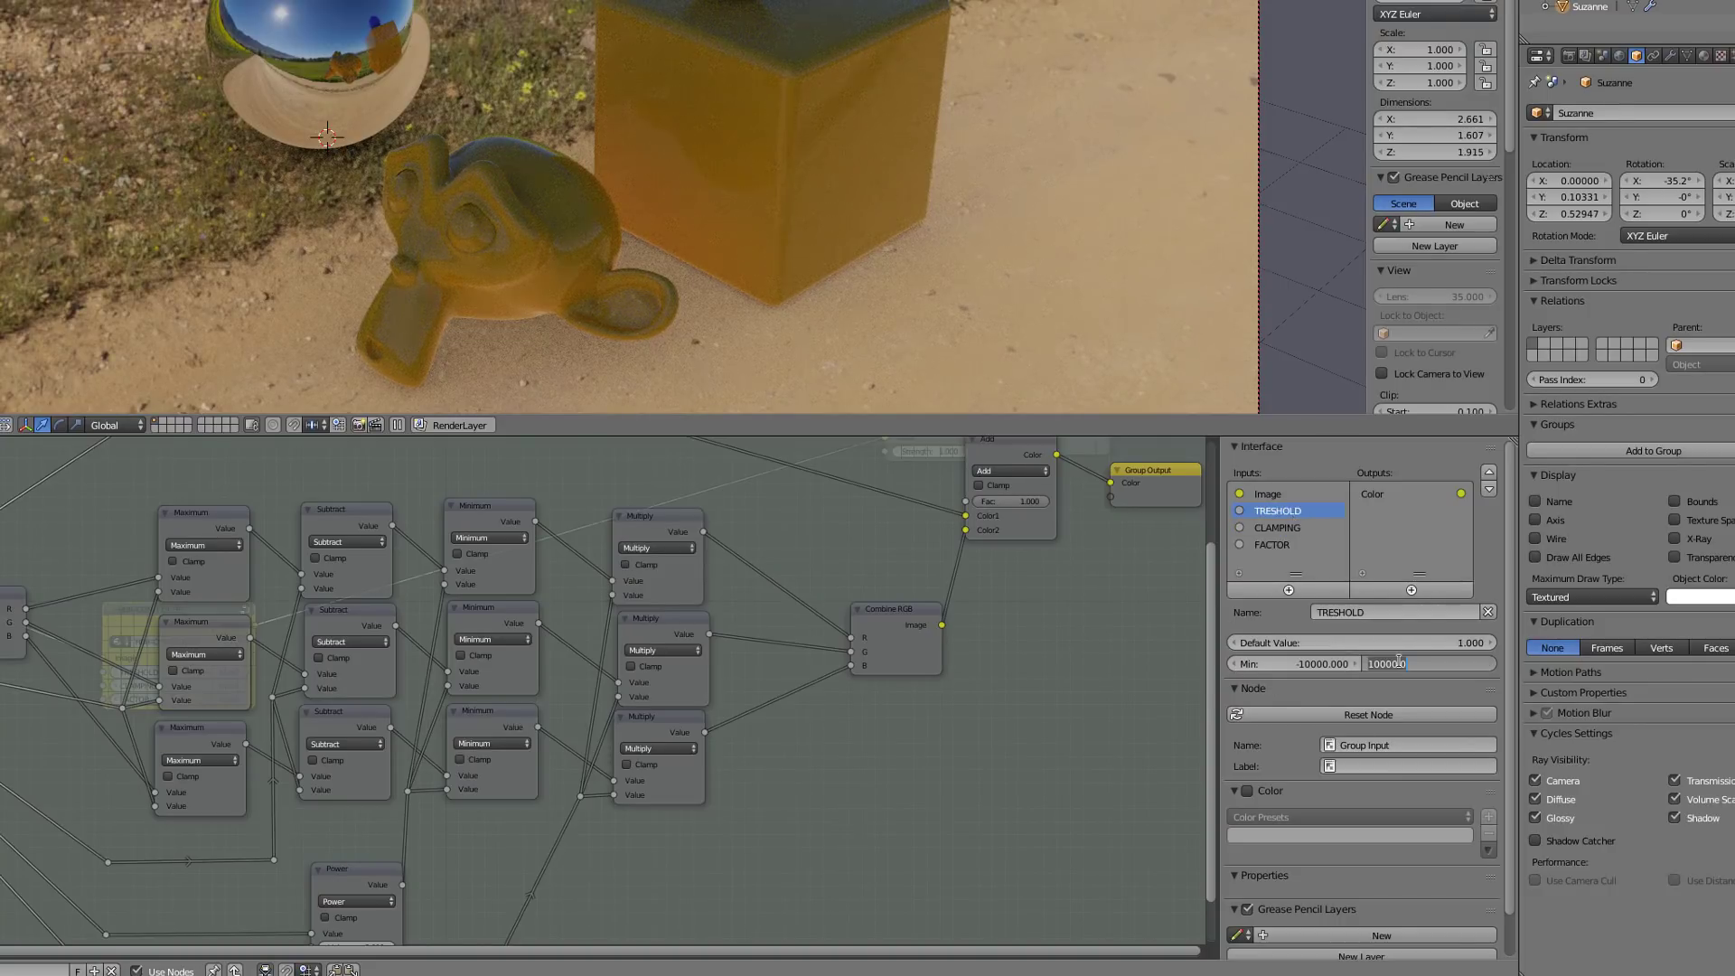
key(Return)
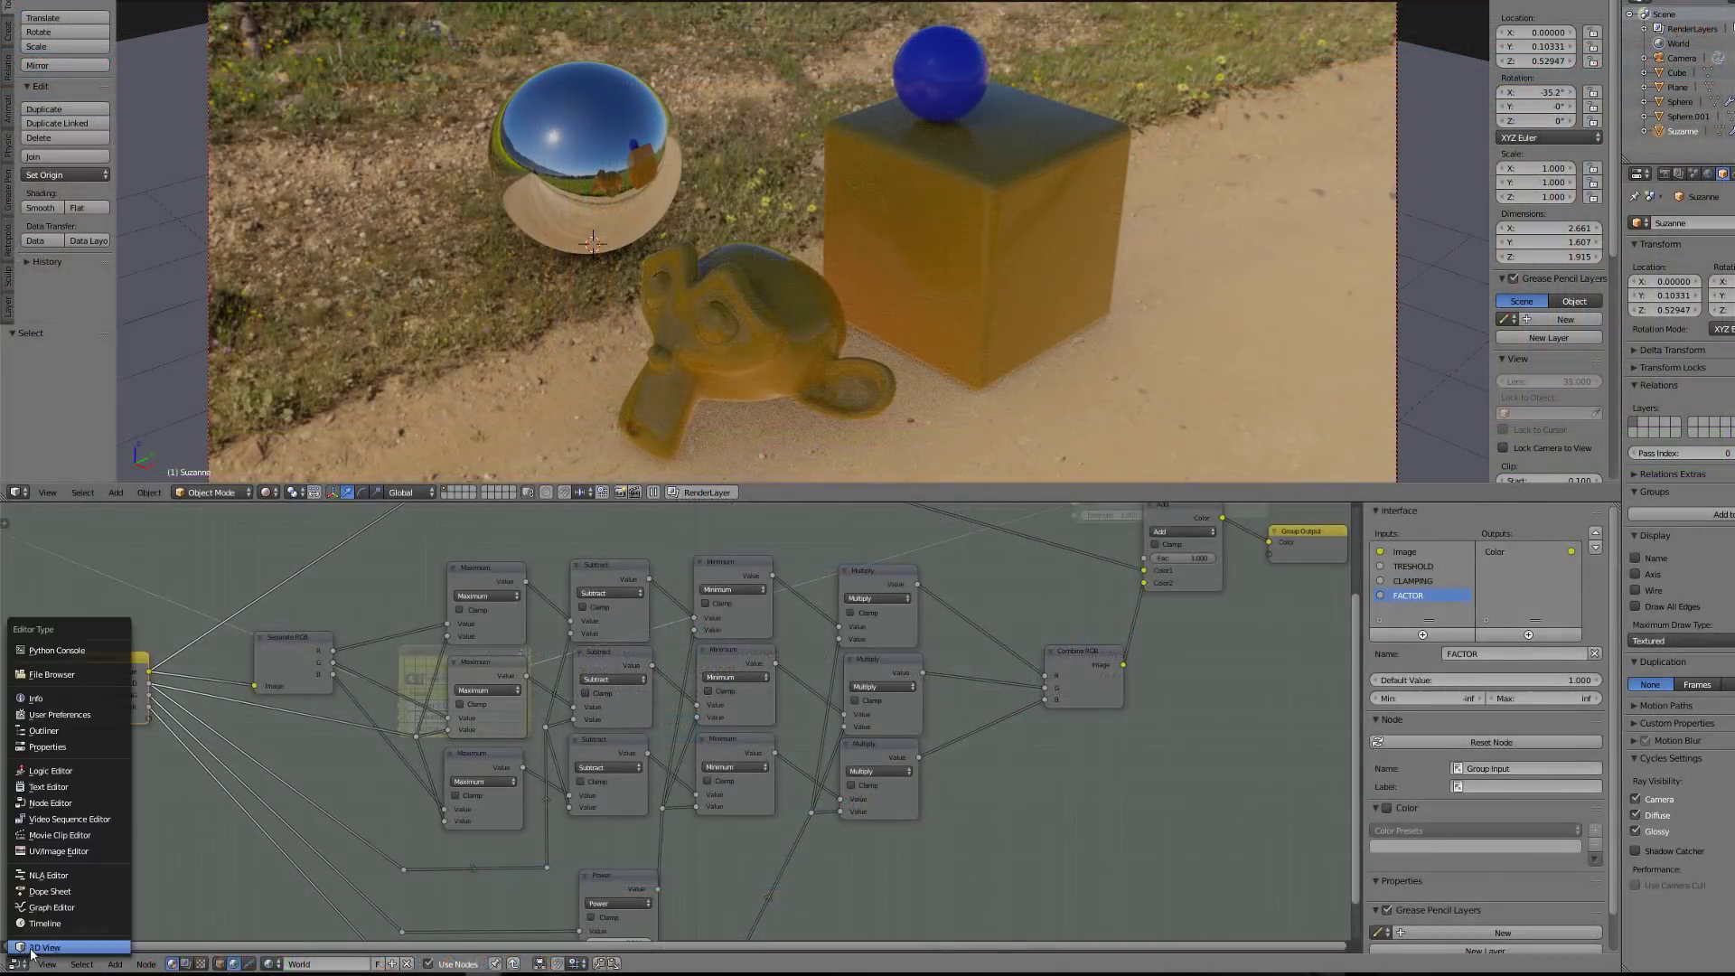
click(16, 960)
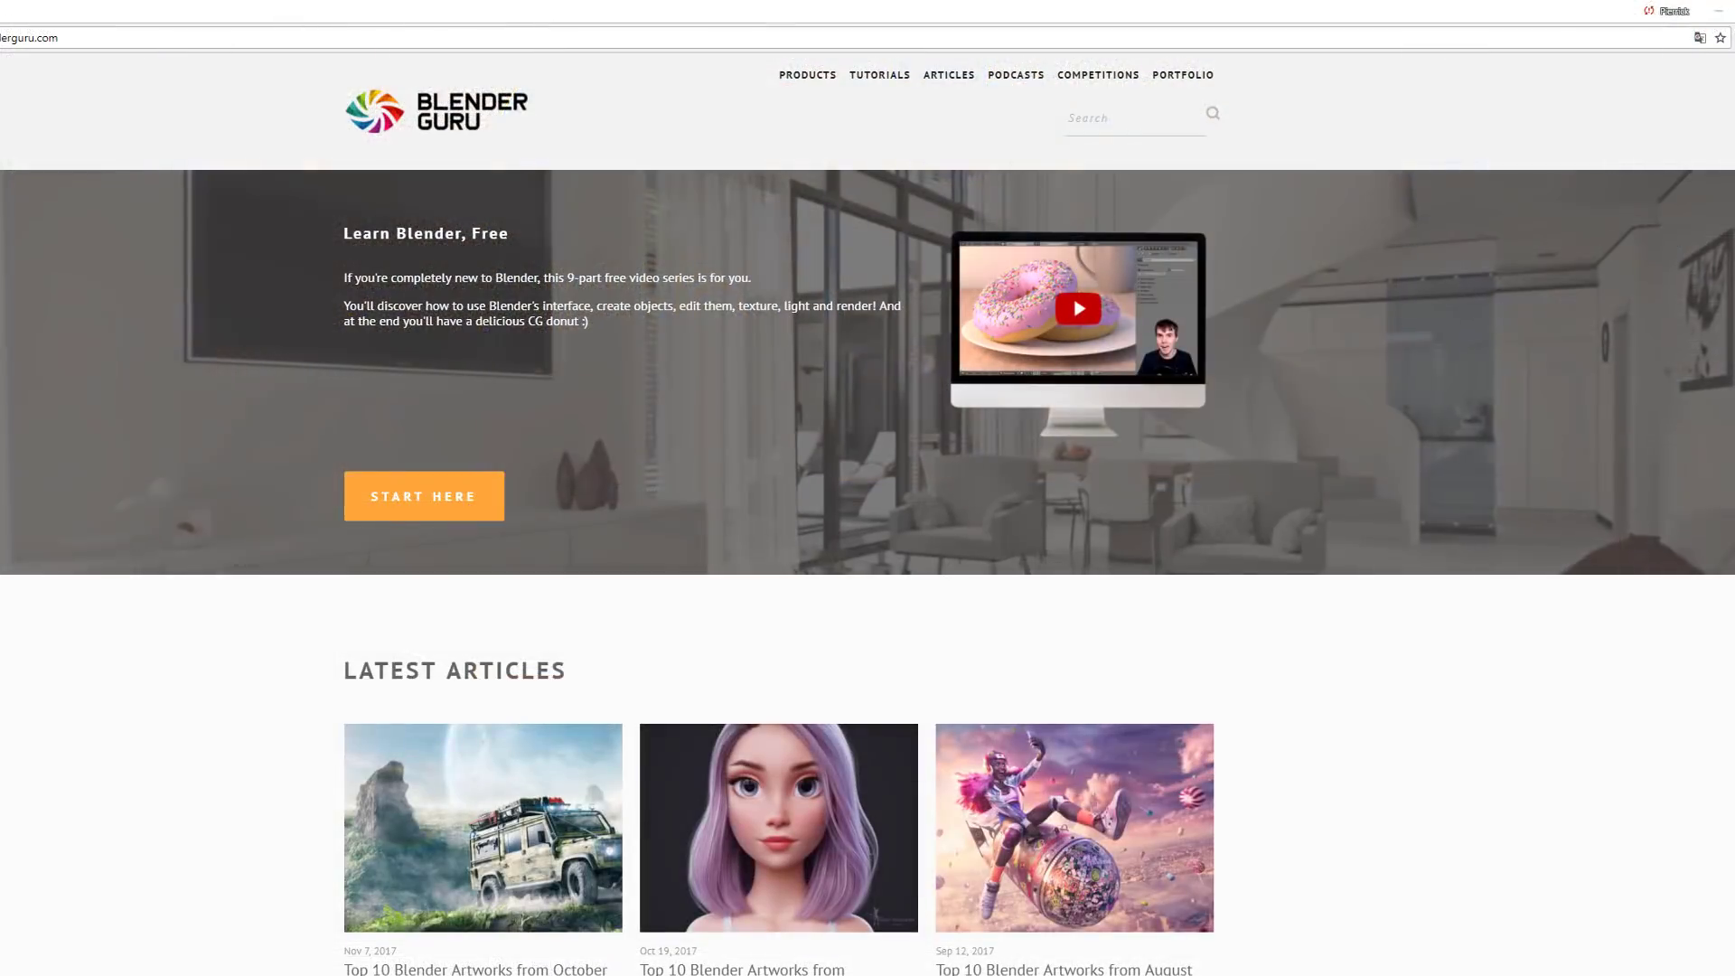